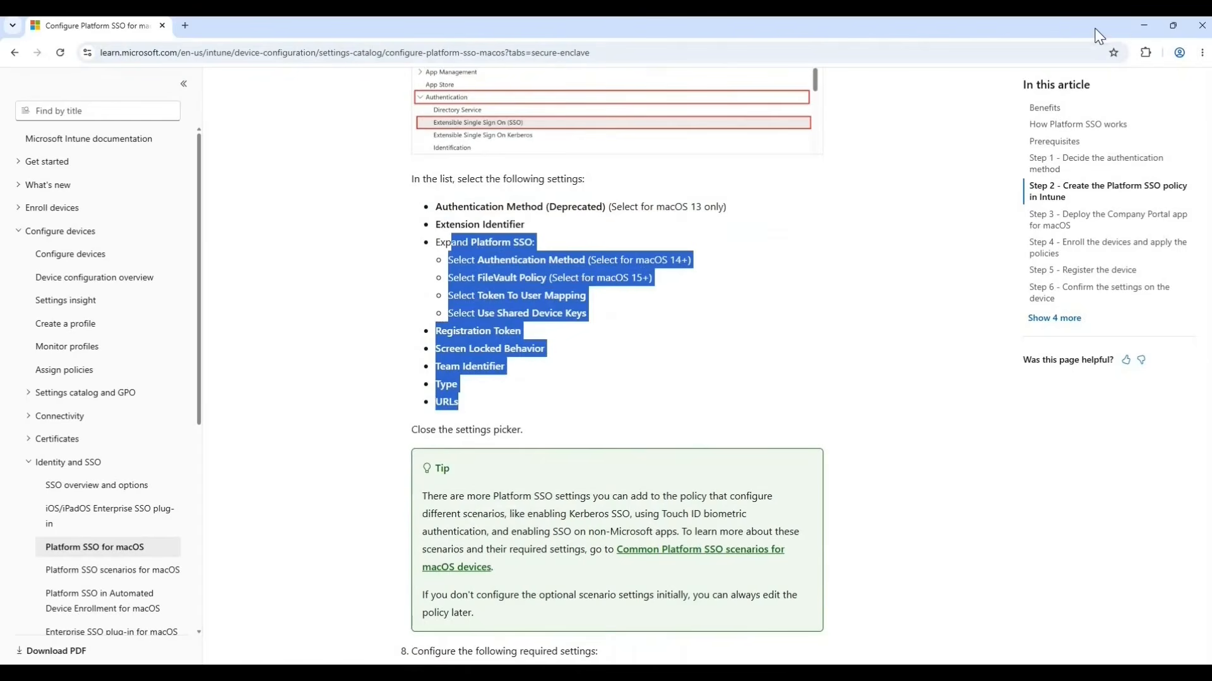
# Switch from the documentation to the Intune admin center and start a new macOS configuration profile of type Settings catalog.
pyautogui.click(1143, 25)
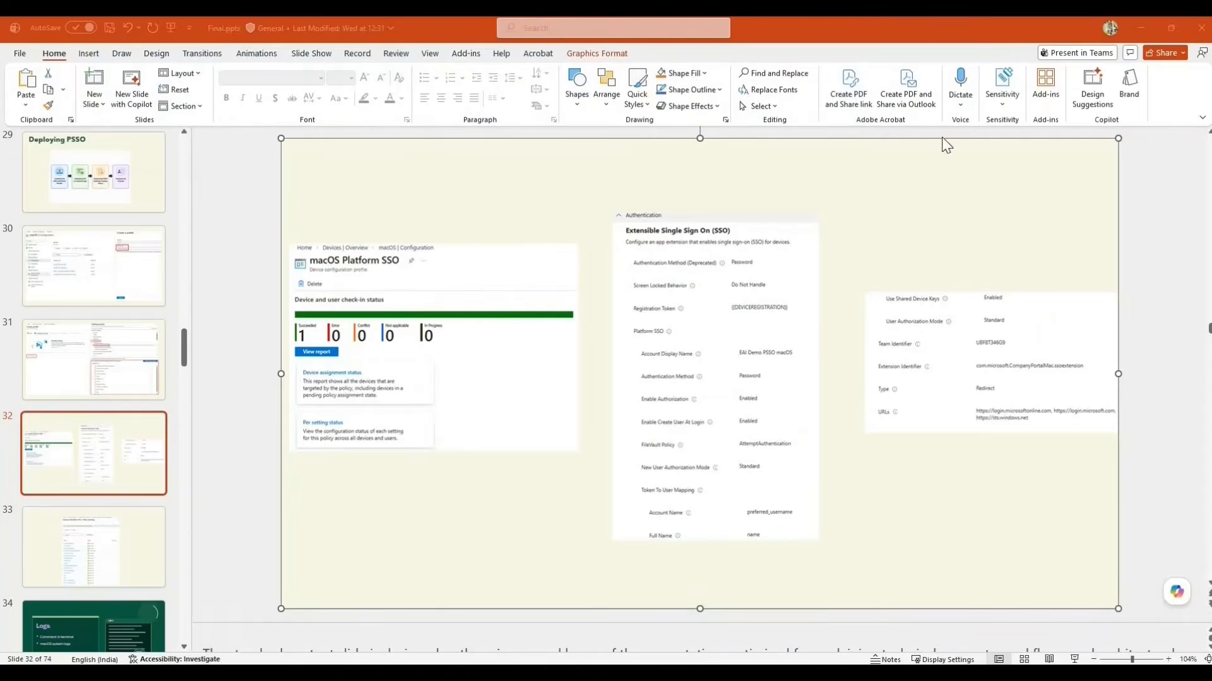
pyautogui.hotkey('alt', 'Tab')
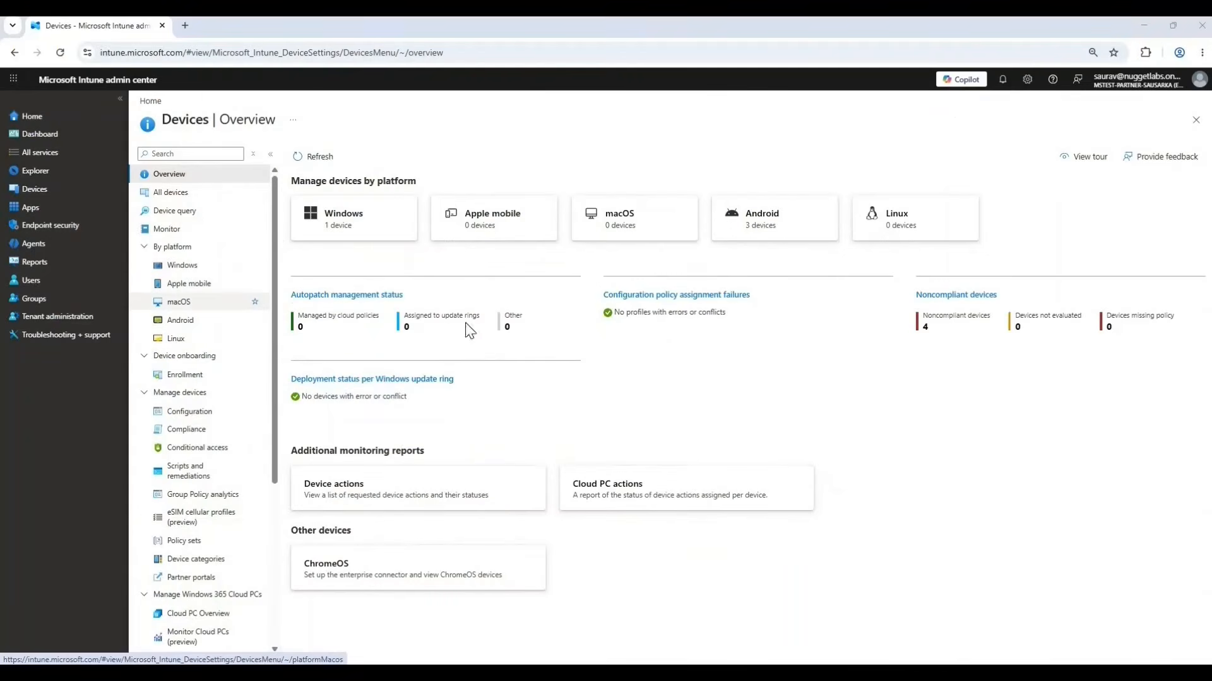
pyautogui.click(179, 301)
pyautogui.click(194, 266)
pyautogui.click(321, 196)
pyautogui.click(328, 216)
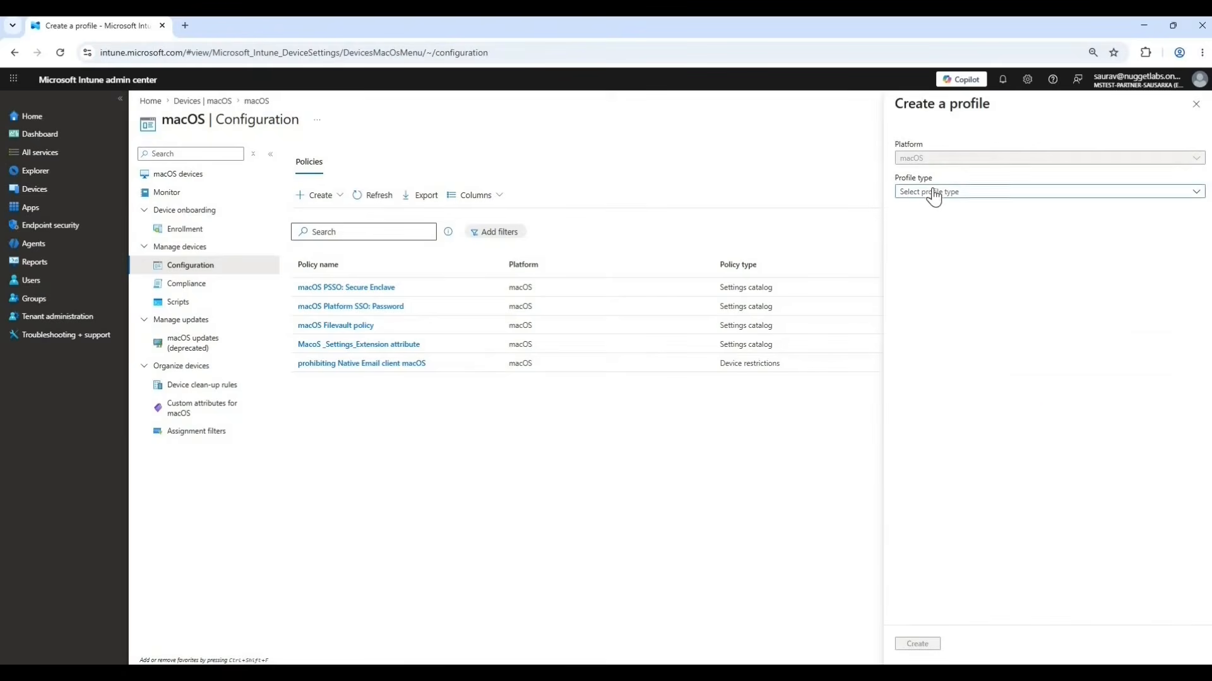
pyautogui.click(933, 196)
pyautogui.click(942, 208)
pyautogui.click(919, 644)
# Name the profile "EAI demo macOS PSSO Secure Enclave", describe it as "Secure enclave implementation of PSSO for macOS devices", and continue to configuration settings.
pyautogui.click(324, 195)
pyautogui.write('EAI demo macoS PSSO Secure Enclave')
pyautogui.press('Tab')
pyautogui.write('Secure en')
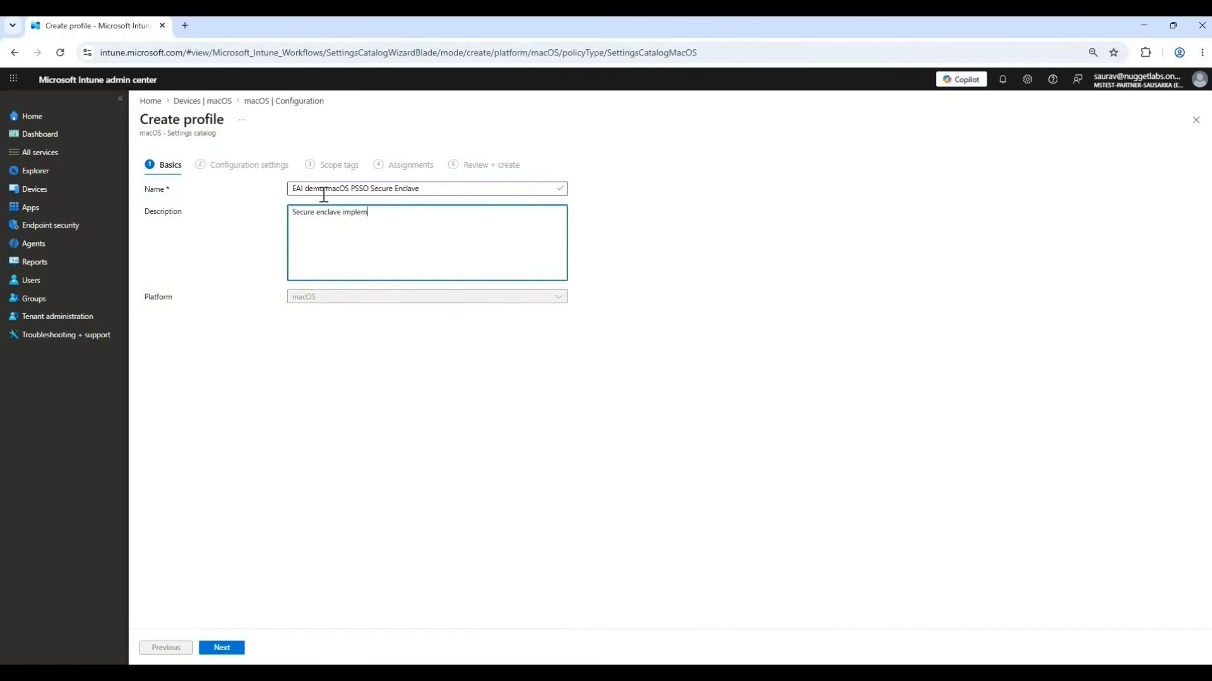
pyautogui.write('clave implementation of PSSO  for macOS devices')
pyautogui.moveTo(374, 189); pyautogui.dragTo(398, 188)
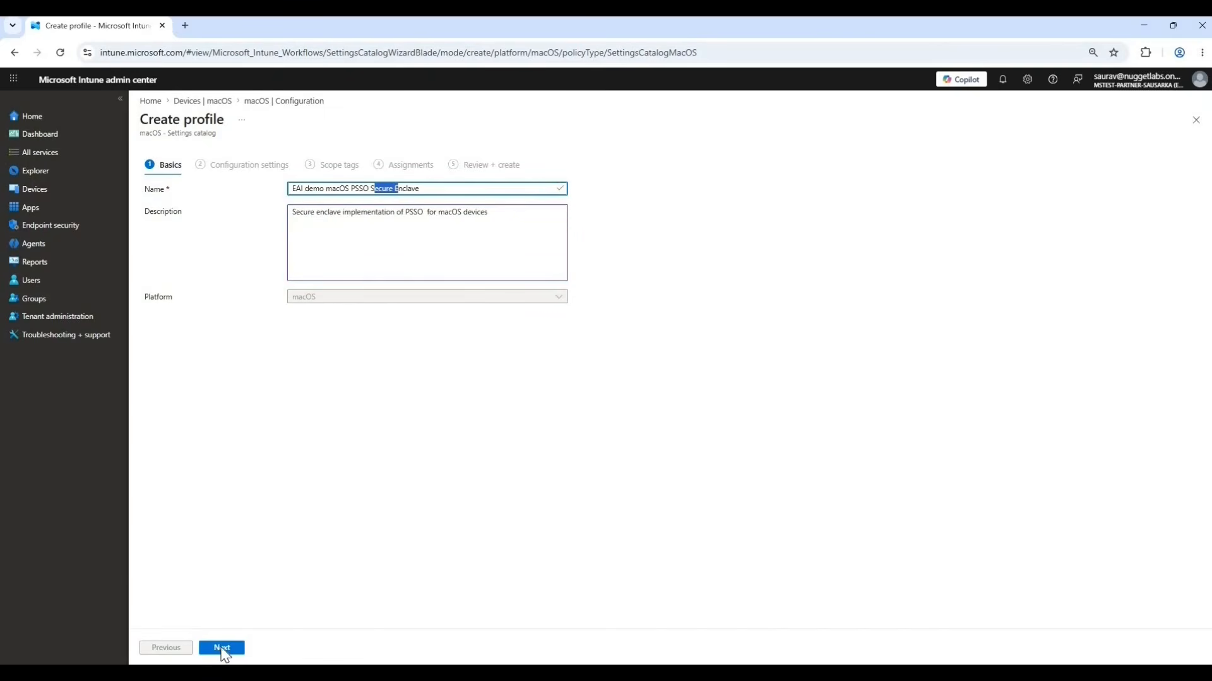
pyautogui.click(222, 648)
# Add the Authentication Method (Deprecated) setting from the Extensible Single Sign On (SSO) subcategory of Authentication.
pyautogui.click(168, 326)
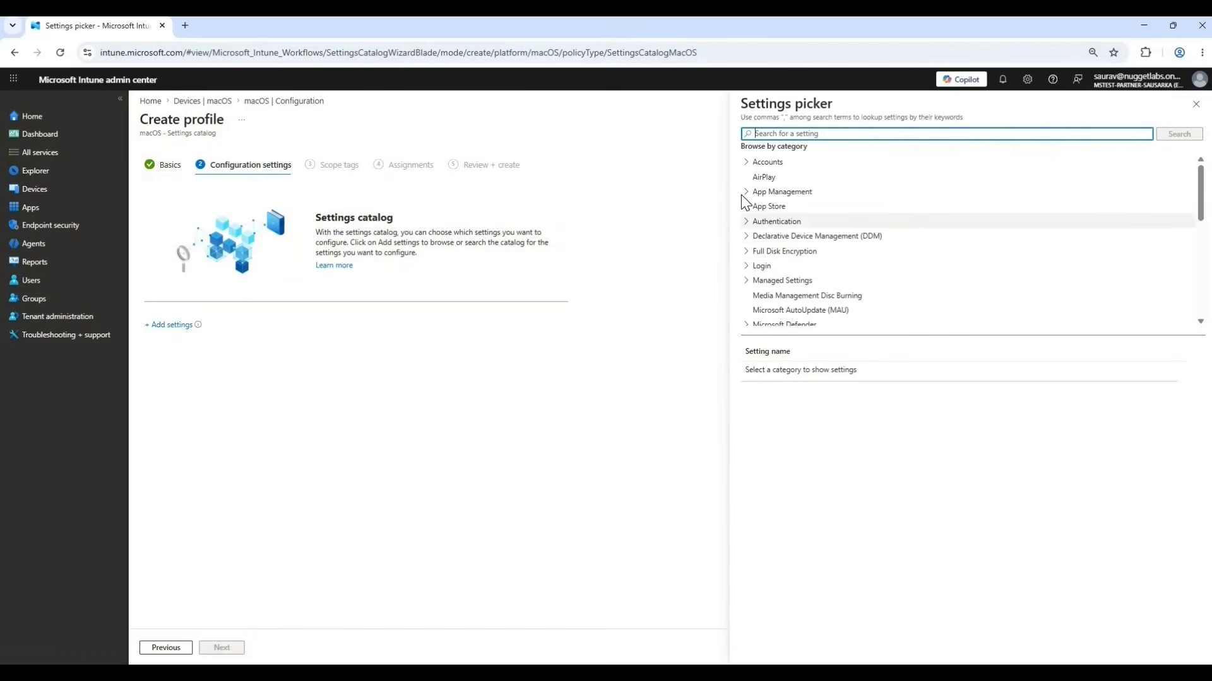
pyautogui.click(777, 222)
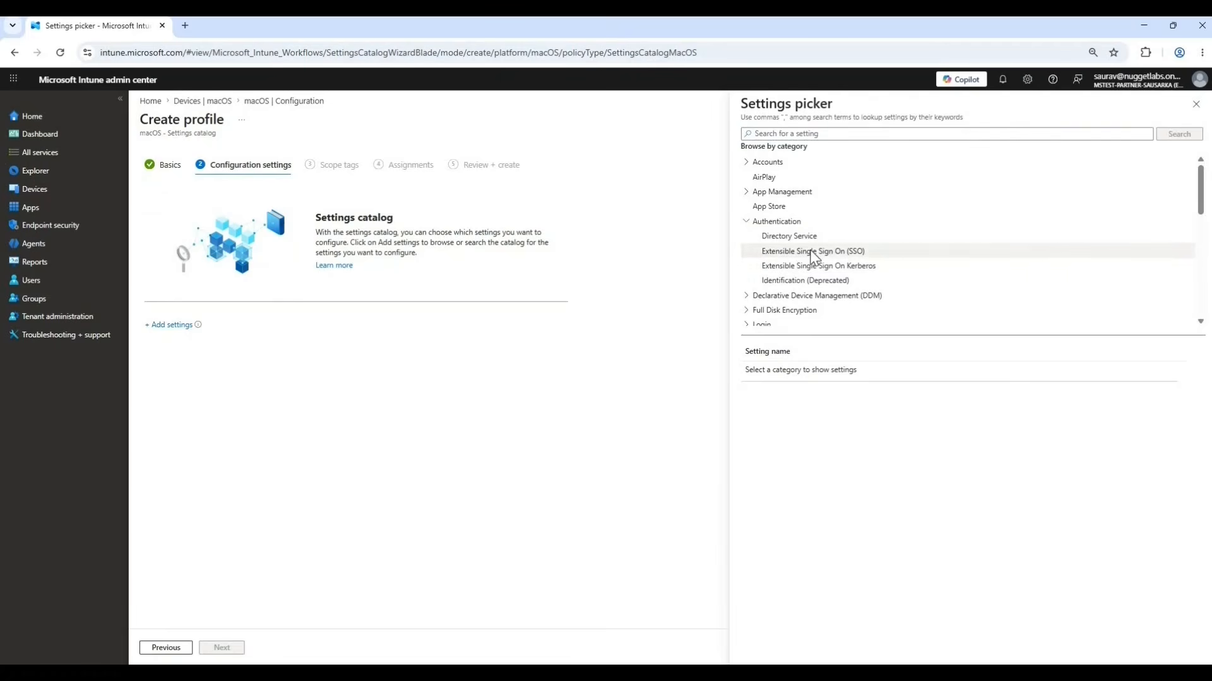
pyautogui.click(819, 256)
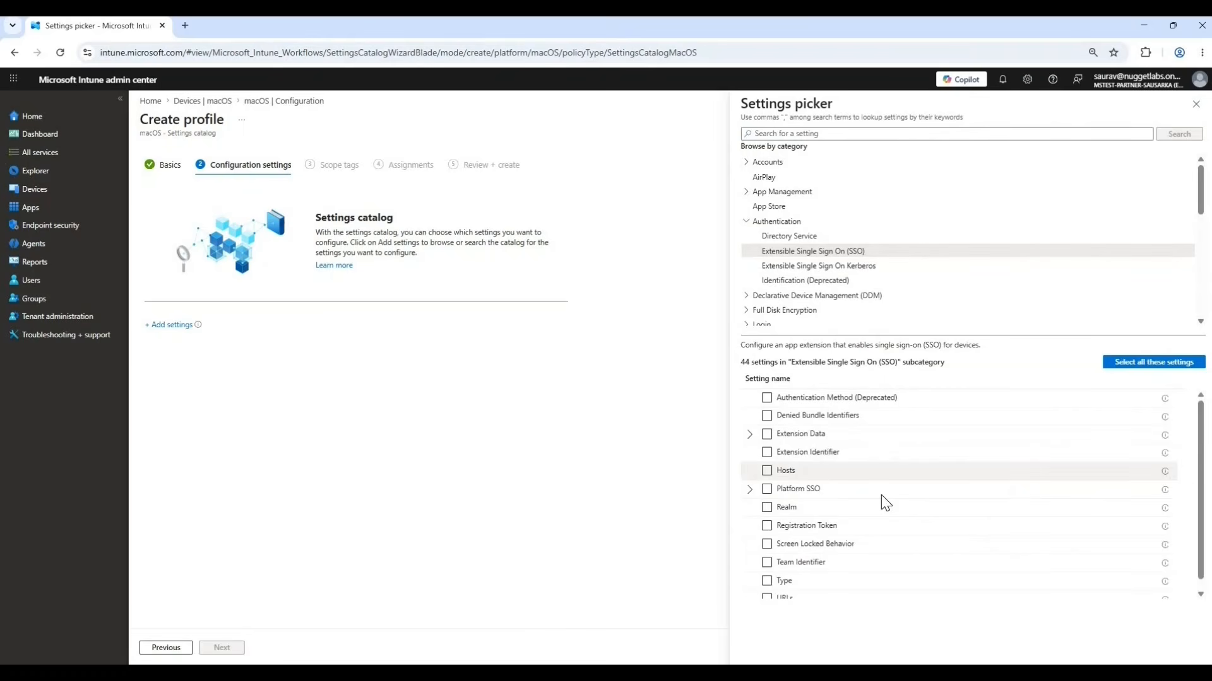
pyautogui.click(798, 401)
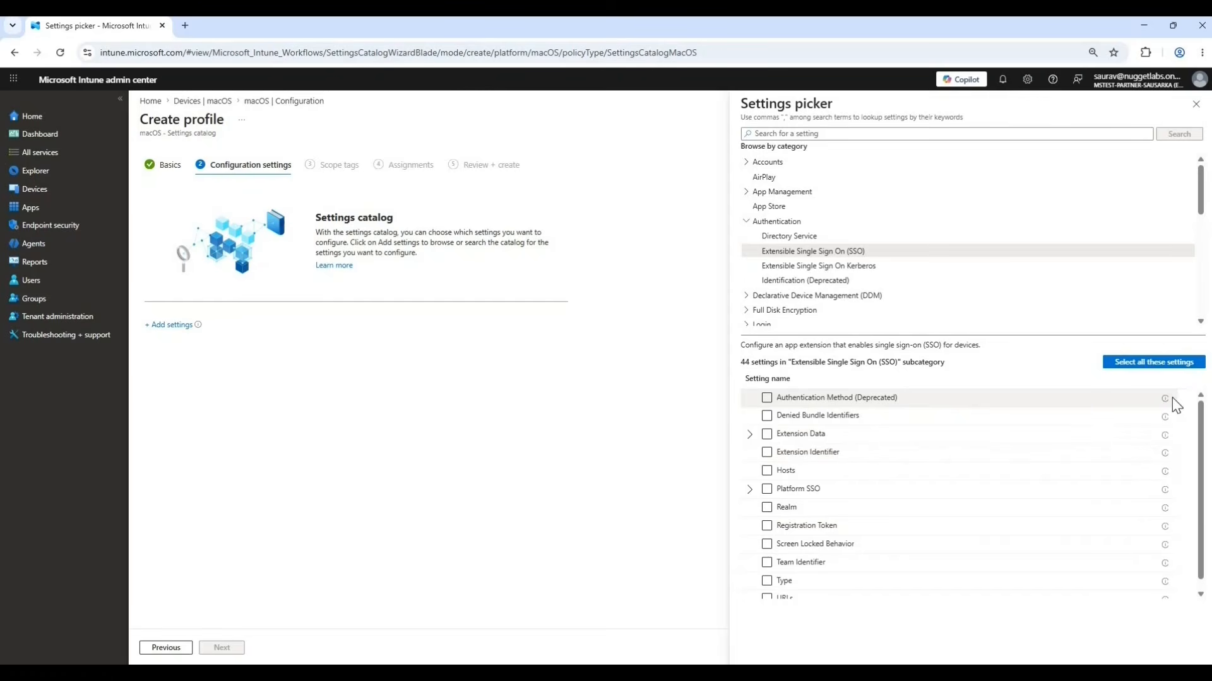
pyautogui.moveTo(1166, 404)
pyautogui.click(767, 398)
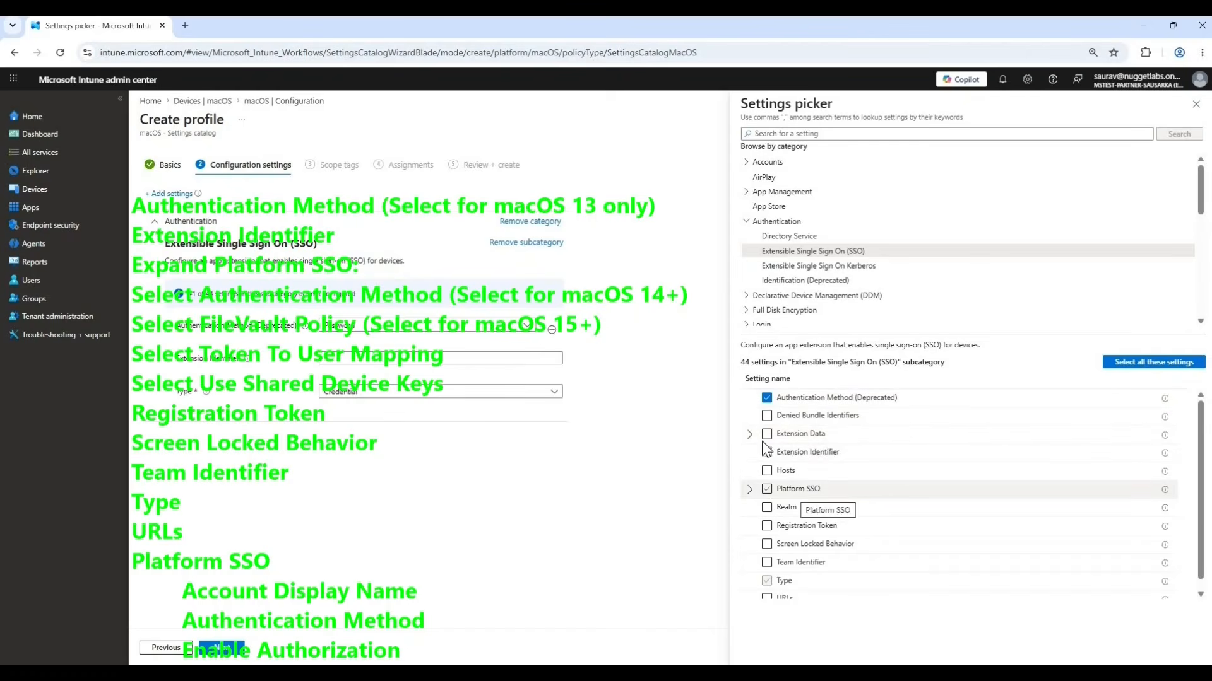
# Add the URLs setting, plus Account Display Name and Authentication Method from the Platform SSO group.
pyautogui.click(767, 597)
pyautogui.click(750, 480)
pyautogui.scroll(-1, 1010, 467)
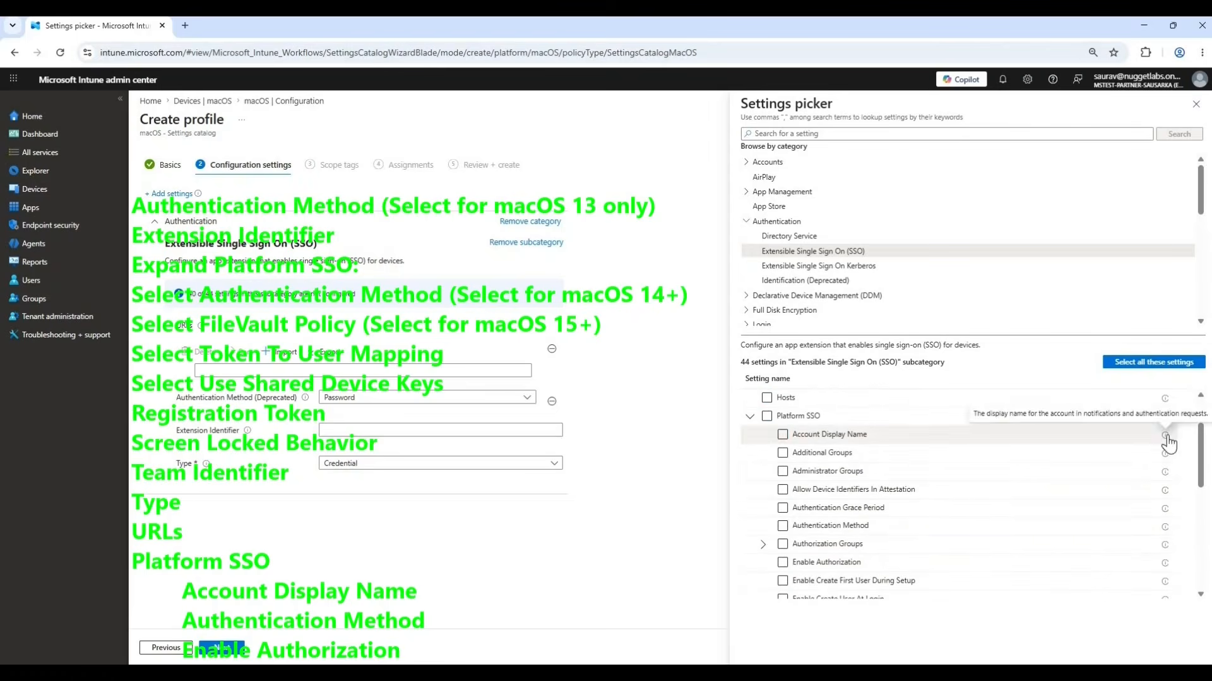
pyautogui.click(783, 434)
pyautogui.click(783, 526)
# Add Token To User Mapping and Use Shared Device Keys from the Platform SSO settings.
pyautogui.scroll(-3, 1010, 499)
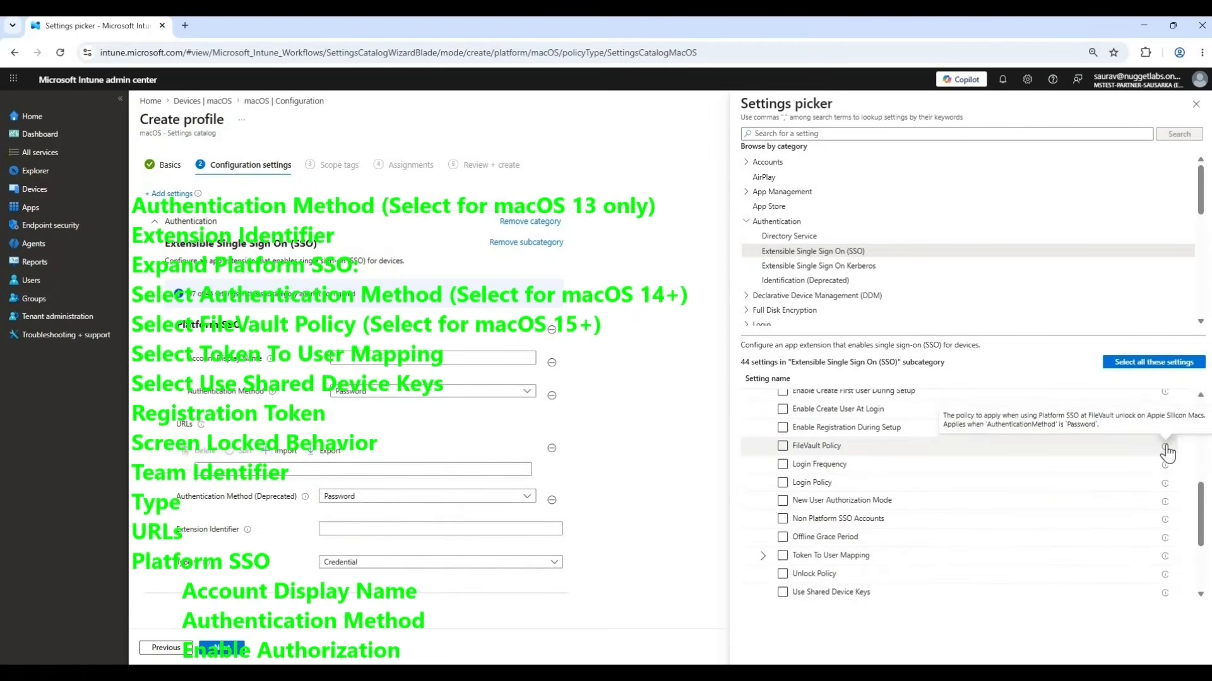
pyautogui.click(783, 555)
pyautogui.click(782, 592)
# Add the Registration Token, Screen Locked Behavior and Team Identifier settings, and close the settings picker.
pyautogui.scroll(-2, 887, 530)
pyautogui.click(768, 516)
pyautogui.click(767, 535)
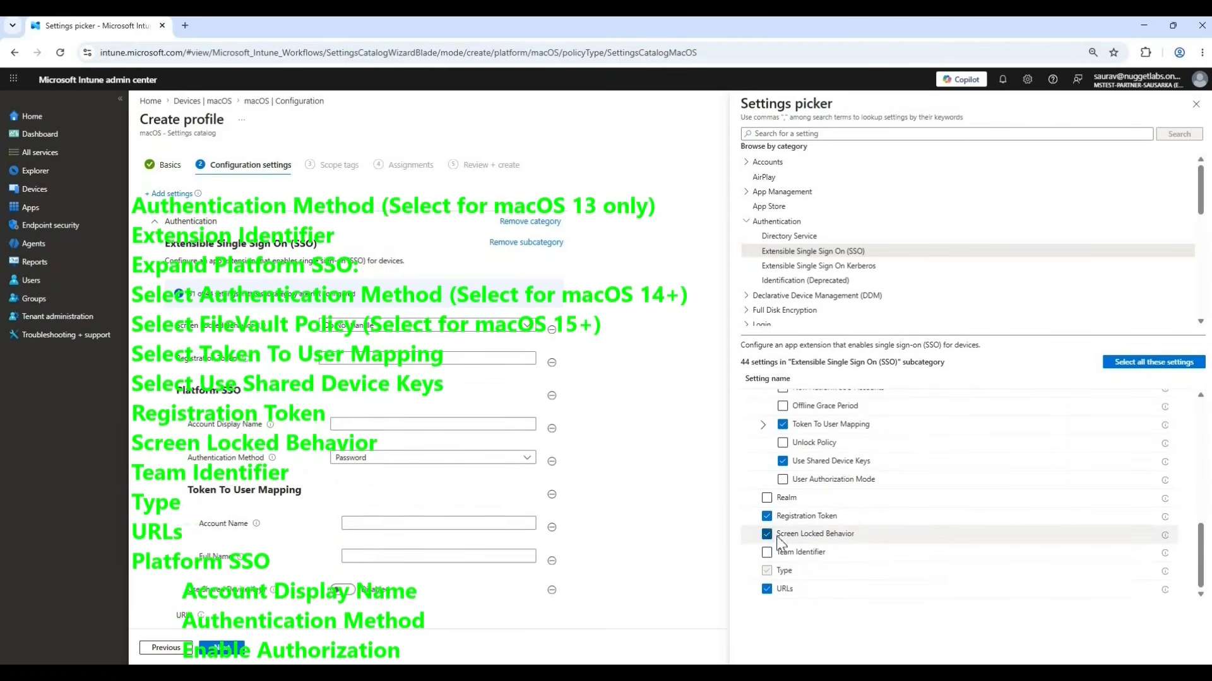
pyautogui.click(768, 553)
pyautogui.scroll(4, 929, 564)
pyautogui.scroll(2, 933, 570)
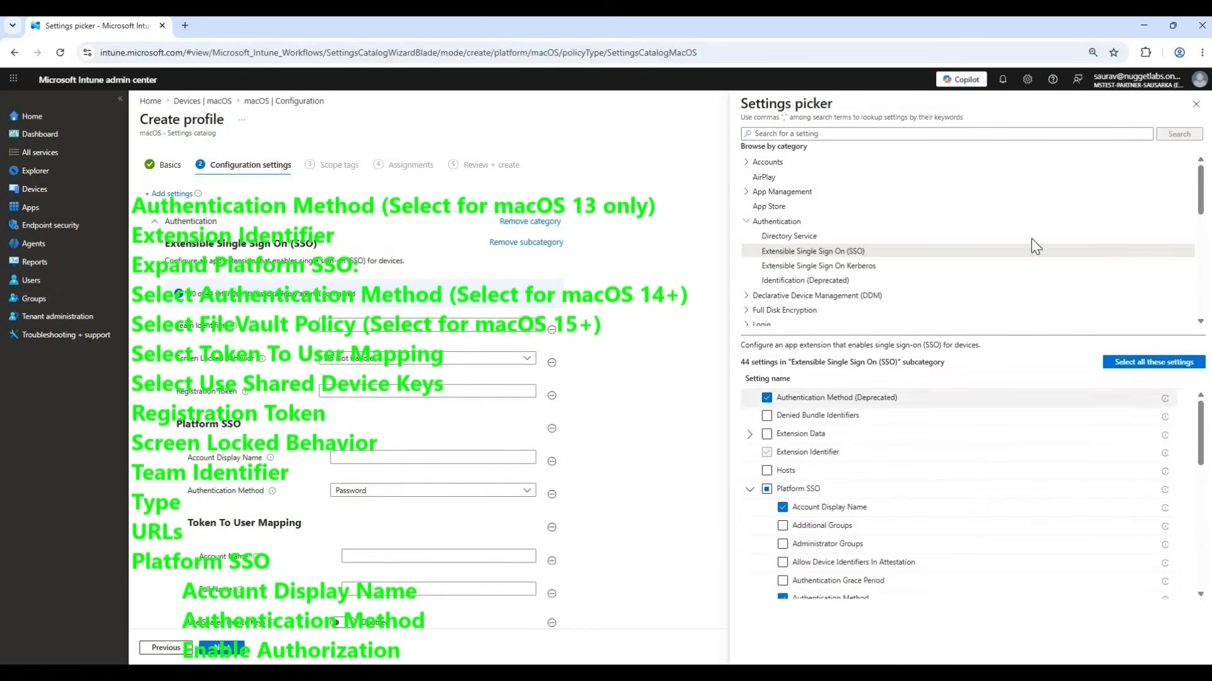
pyautogui.click(1195, 105)
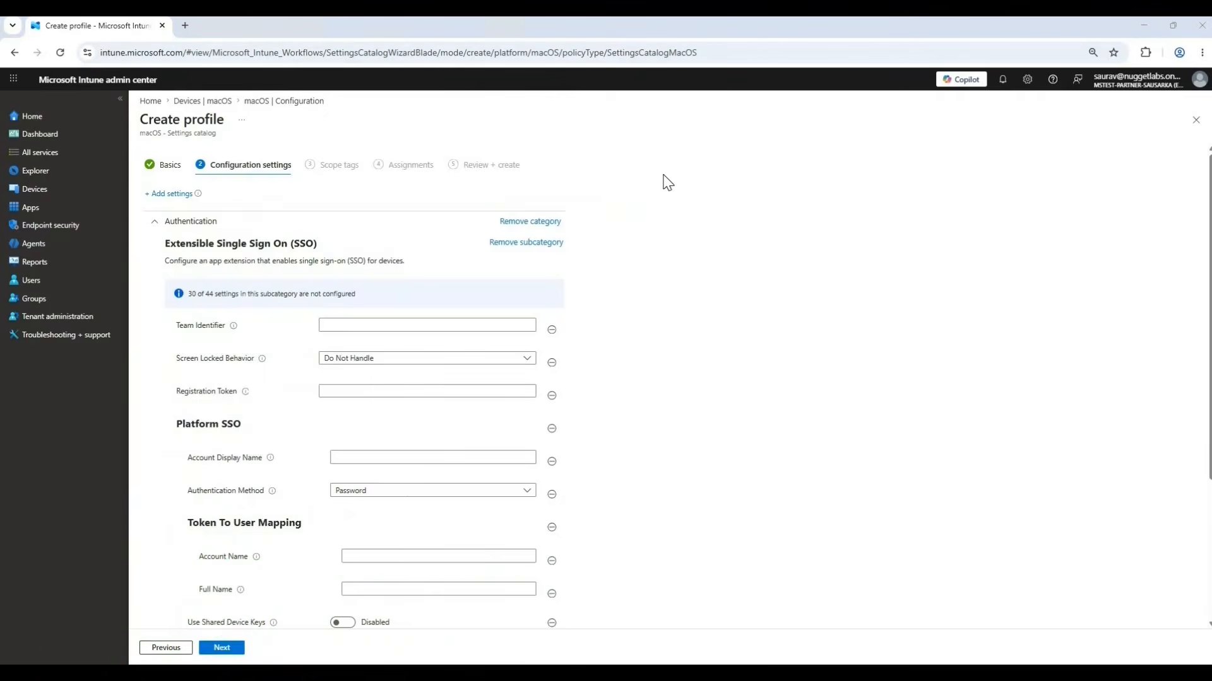
# Switch to the Platform SSO documentation and review the required values for the authentication methods and the extension identifier.
pyautogui.moveTo(334, 118); pyautogui.dragTo(678, 178)
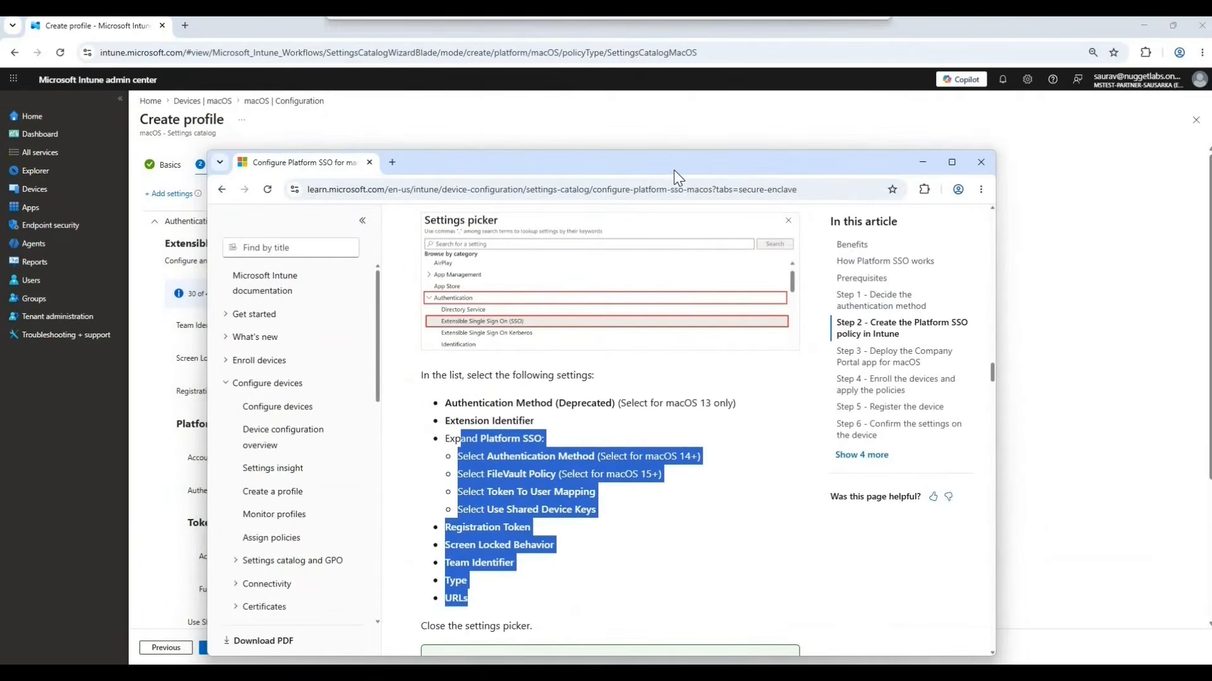
pyautogui.doubleClick(674, 170)
pyautogui.click(589, 361)
pyautogui.scroll(-5, 589, 361)
pyautogui.scroll(-5, 589, 361)
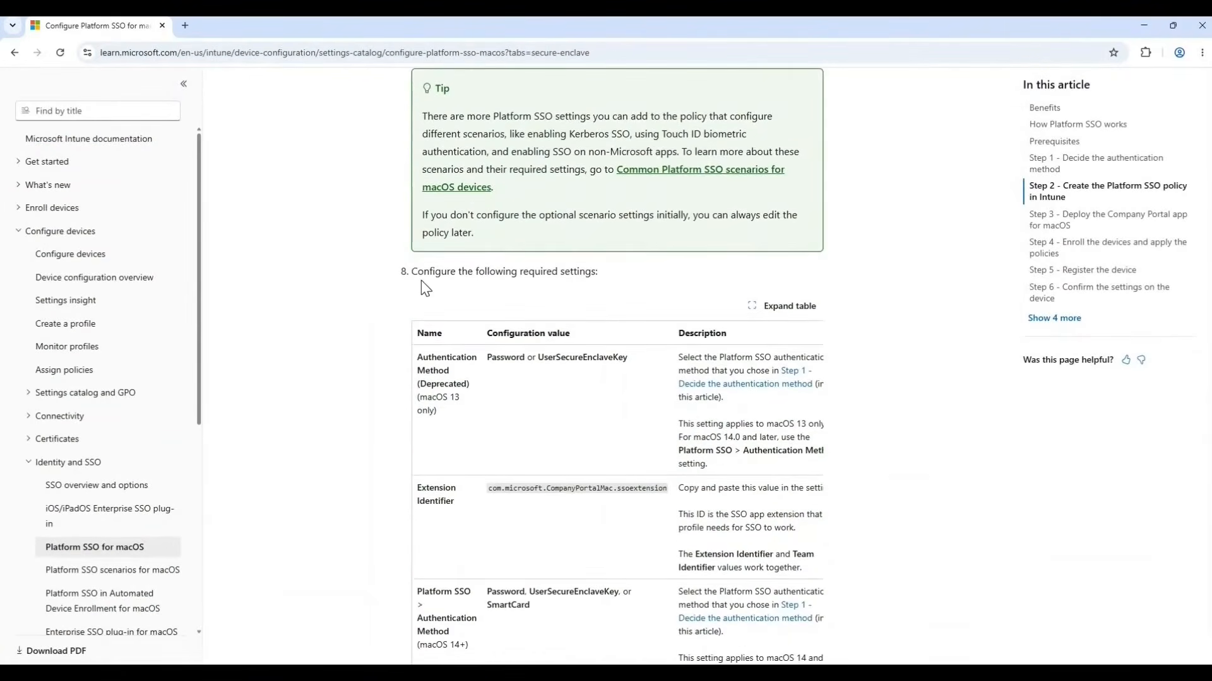
pyautogui.scroll(3, 504, 289)
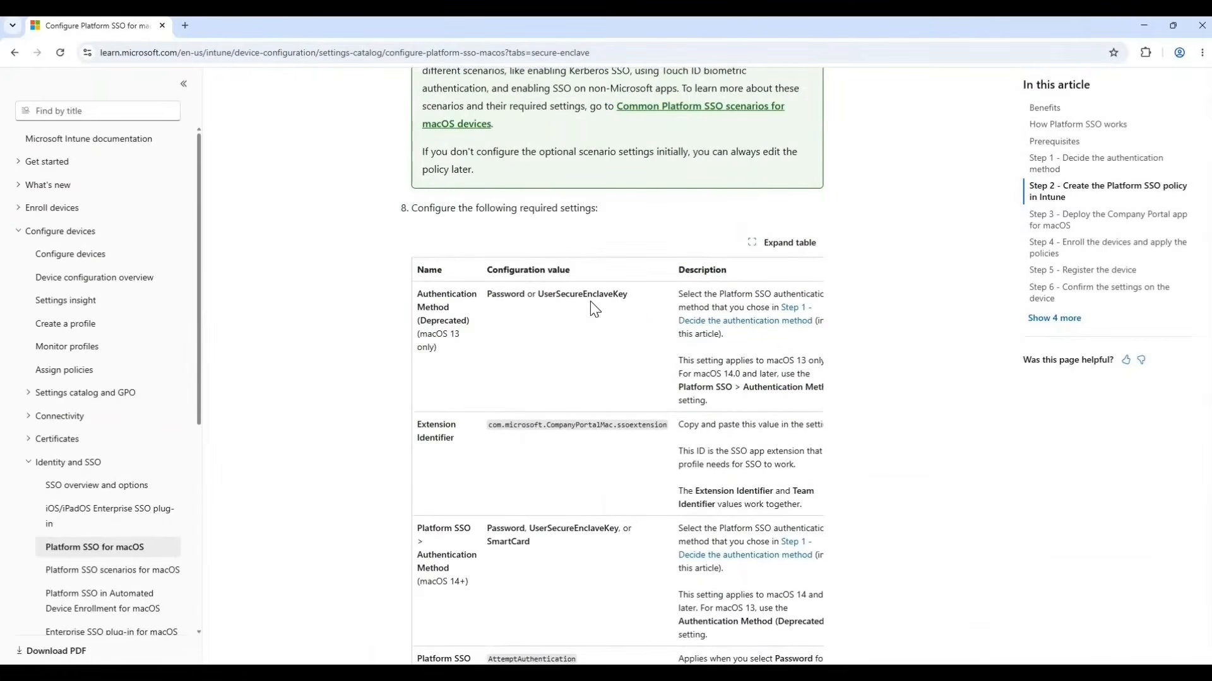
pyautogui.moveTo(496, 294); pyautogui.dragTo(553, 294)
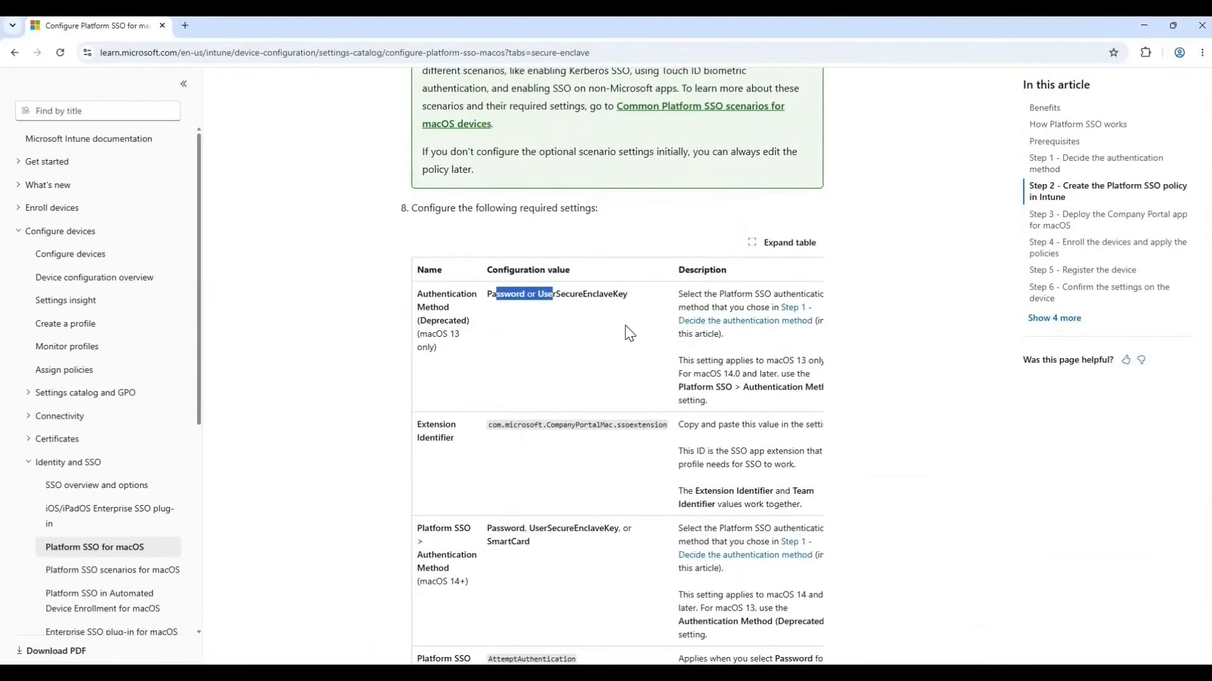
pyautogui.click(496, 296)
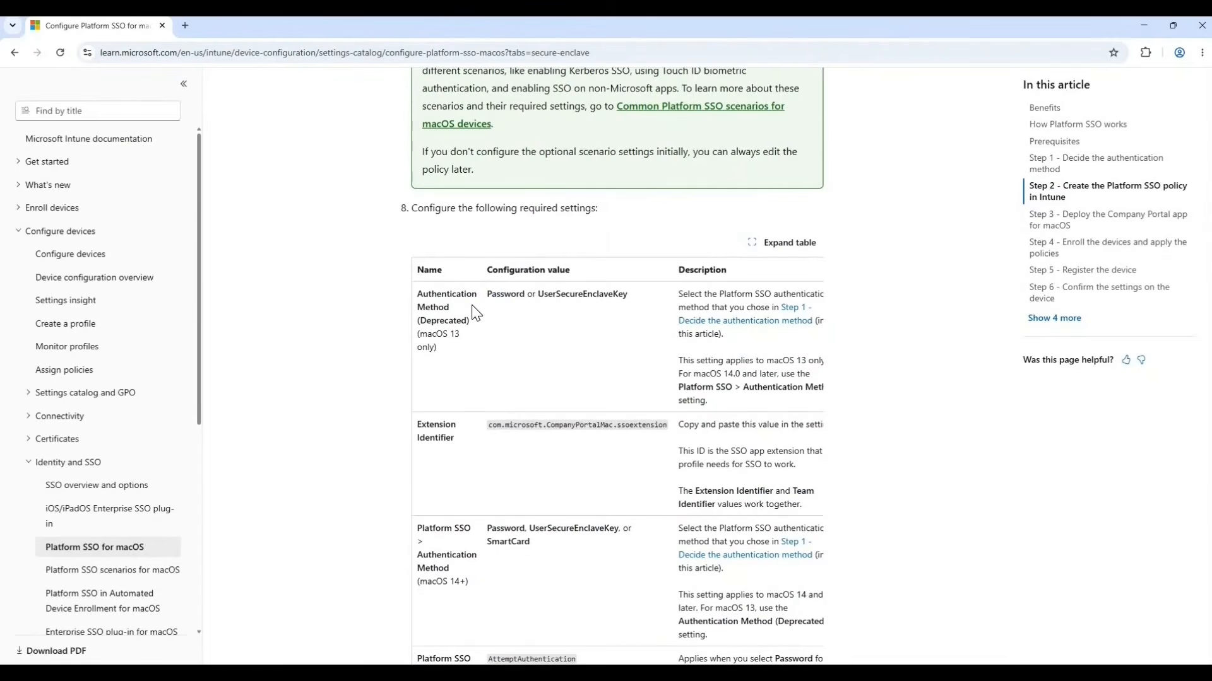
pyautogui.doubleClick(510, 529)
pyautogui.tripleClick(502, 543)
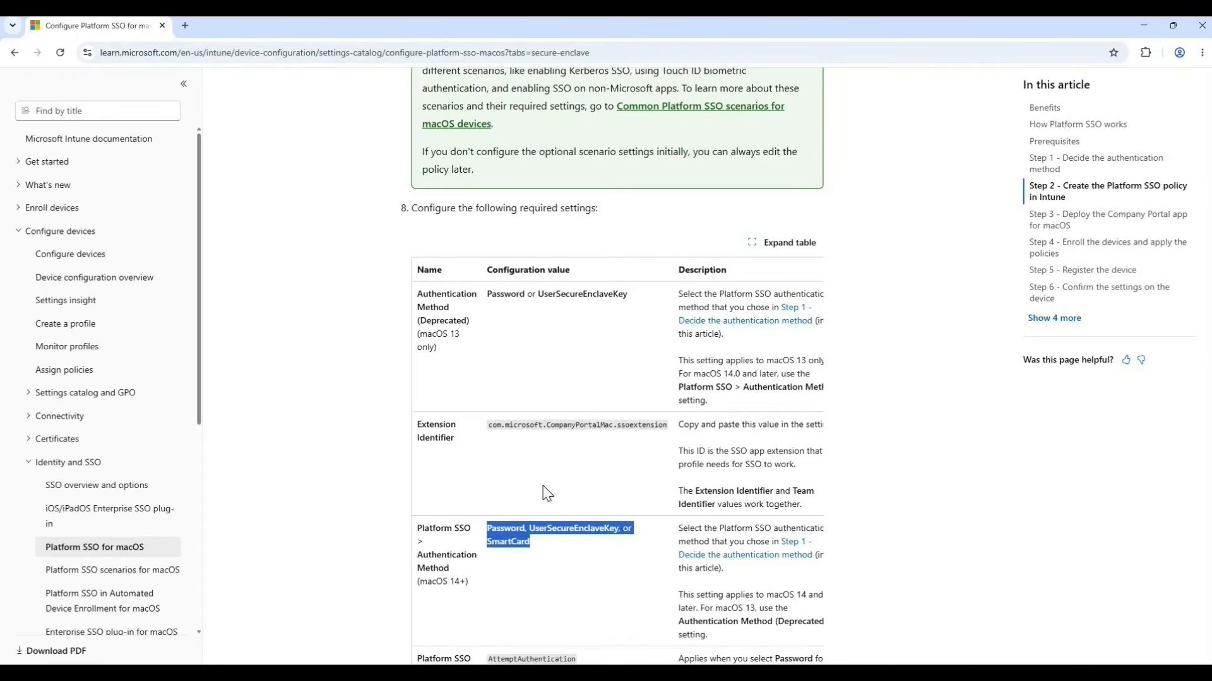
pyautogui.moveTo(655, 429); pyautogui.dragTo(501, 427)
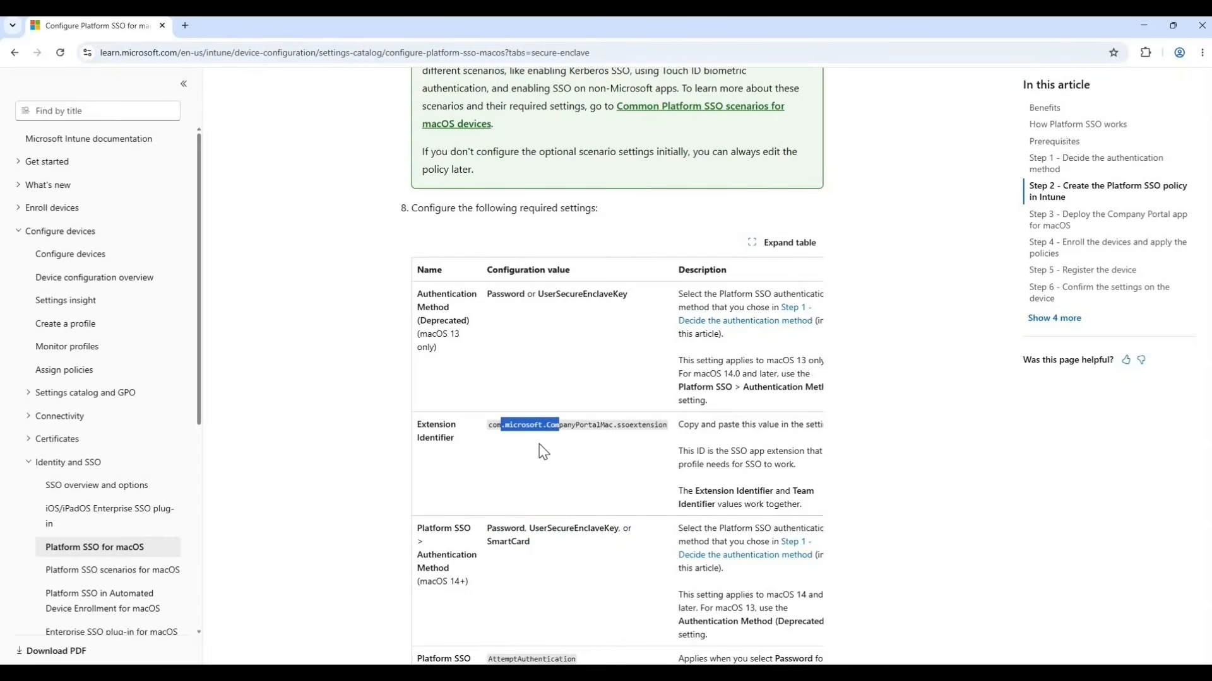
# Review the remaining required settings in the documentation table, from FileVault Policy through Team Identifier, Type and URLs.
pyautogui.scroll(-4, 543, 452)
pyautogui.scroll(-8, 542, 452)
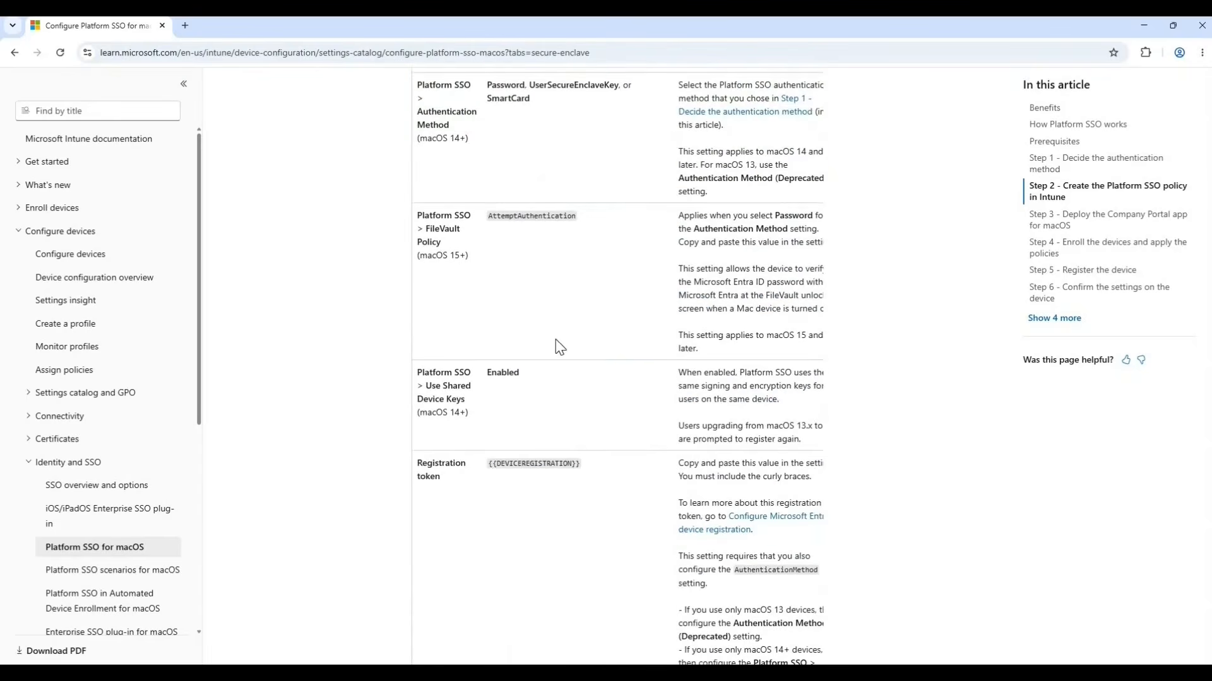
pyautogui.scroll(-8, 555, 336)
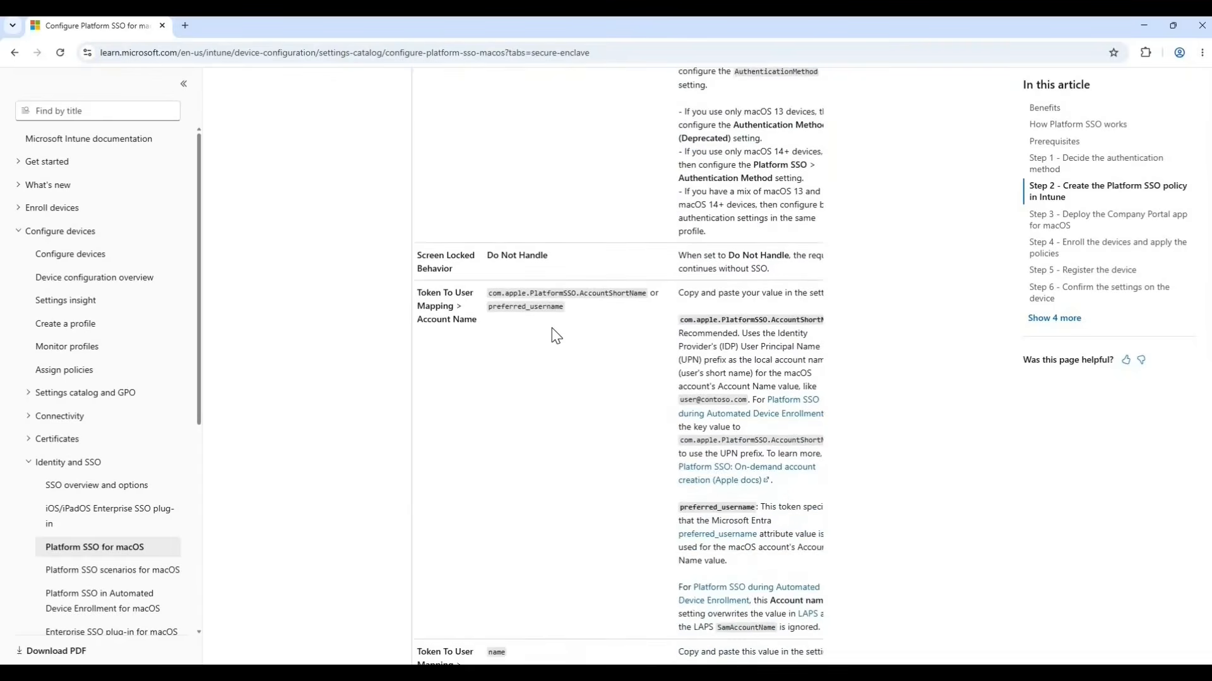
pyautogui.scroll(-2, 497, 340)
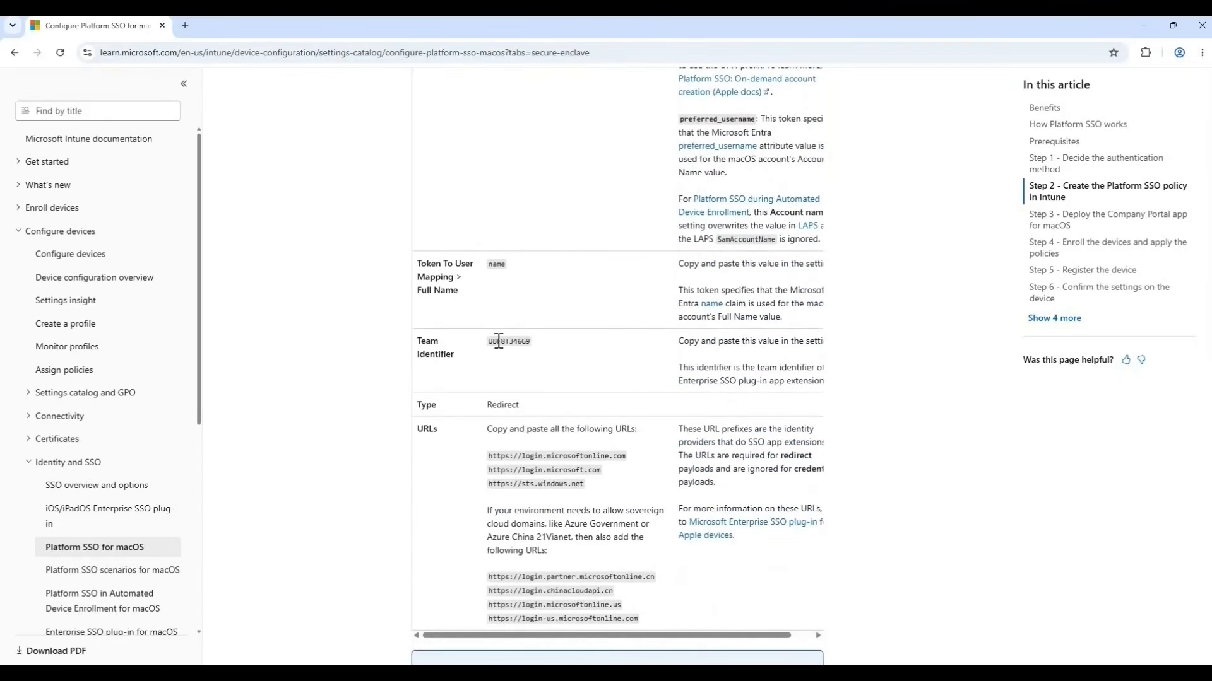
pyautogui.doubleClick(560, 576)
pyautogui.moveTo(561, 577); pyautogui.dragTo(600, 590)
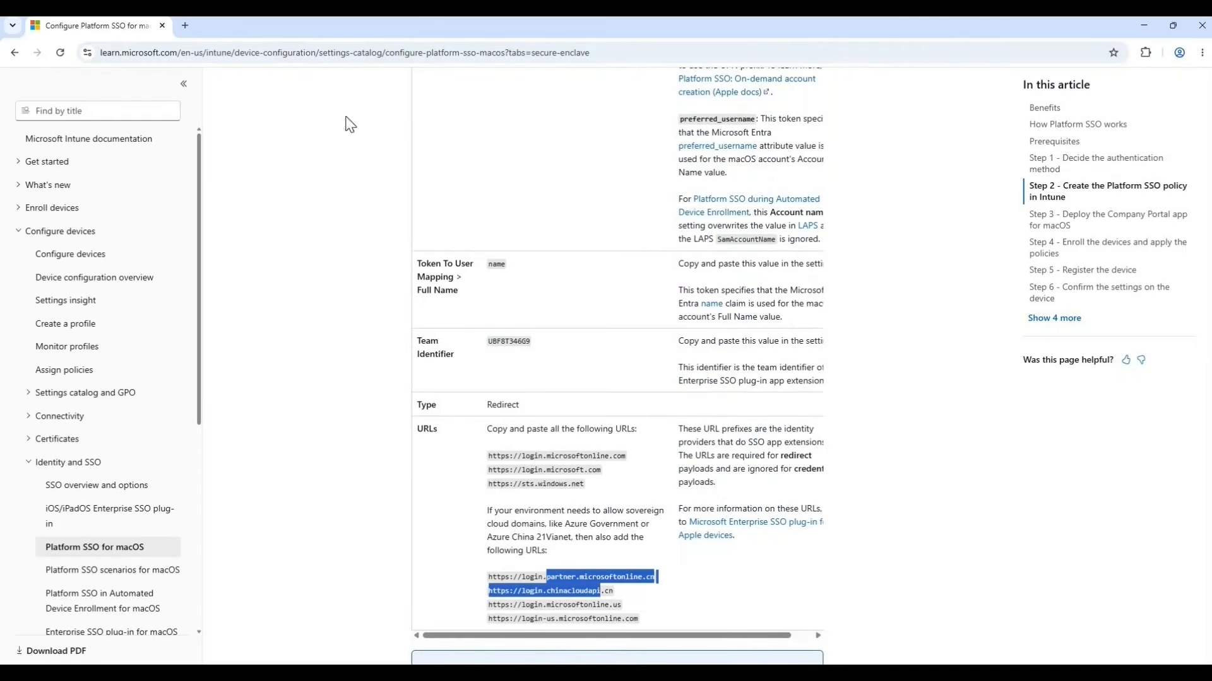
# Return to the Intune profile and set Team Identifier to UBF8T346G9 and Registration Token to the placeholder {{DEVICEREGISTRATION}}.
pyautogui.moveTo(328, 25); pyautogui.dragTo(0, 150)
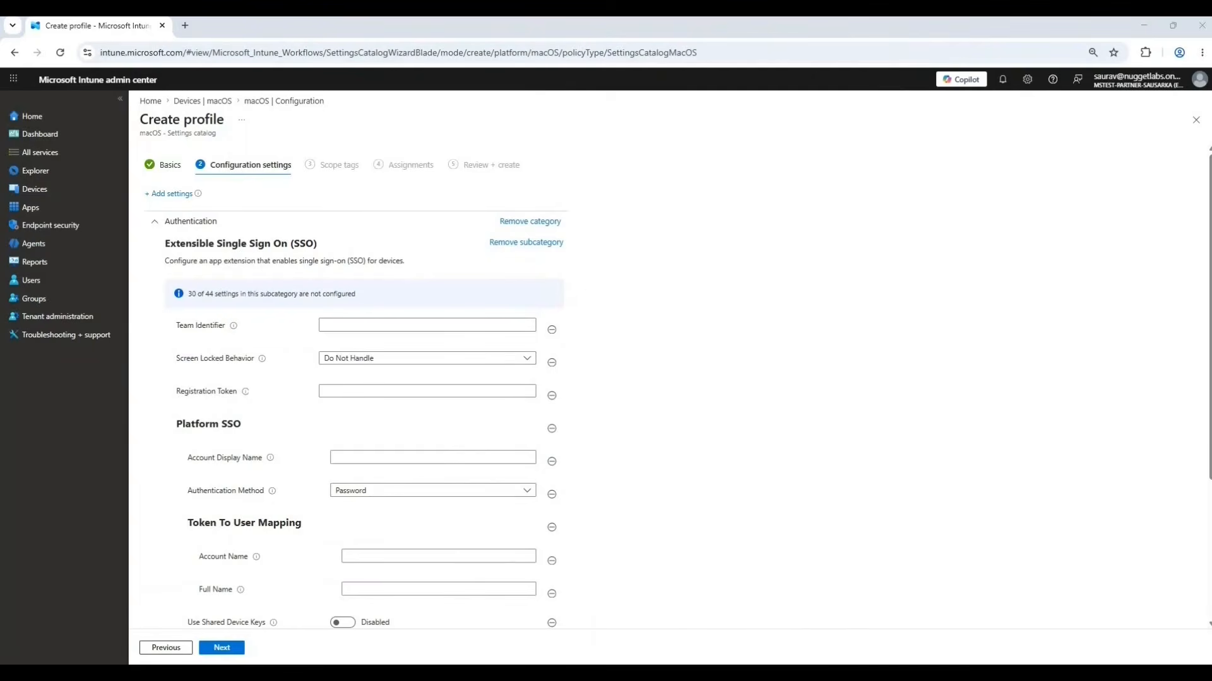
pyautogui.click(378, 327)
pyautogui.write('UBF8T346G9')
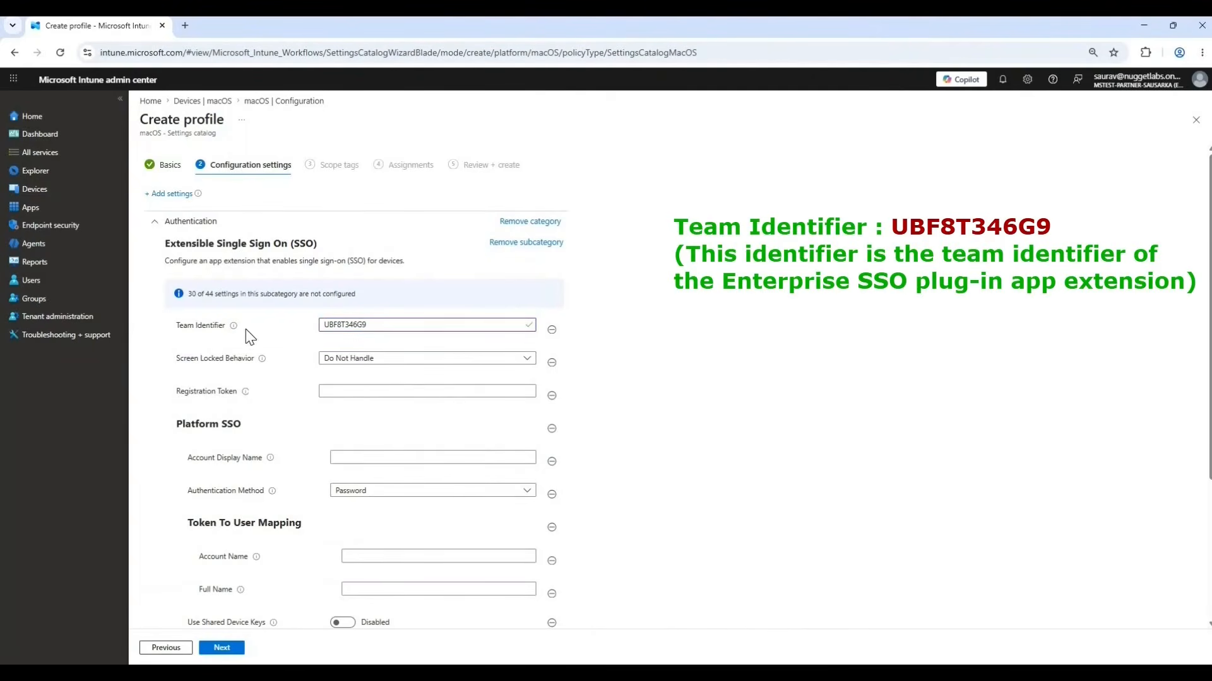
pyautogui.moveTo(235, 327)
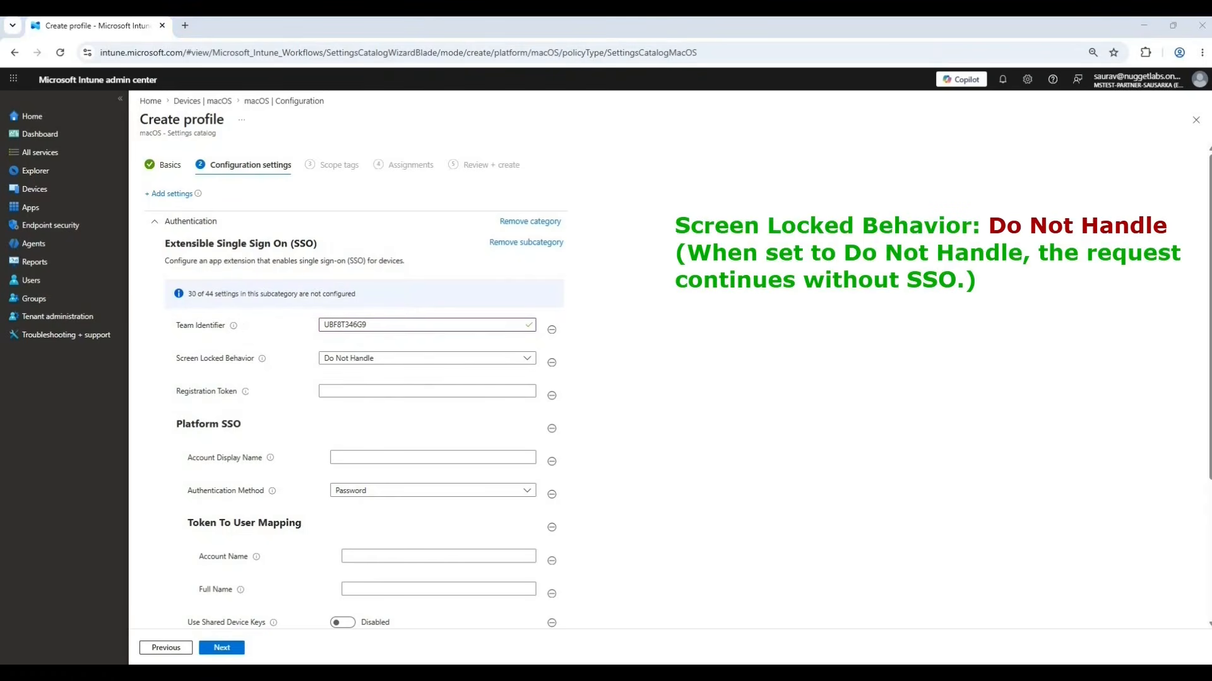
pyautogui.click(378, 391)
pyautogui.hotkey('ctrl', 'v')
# Under Platform SSO, set Account Display Name to EverythingAboutIntunePSSO and Authentication Method to UserSecureEnclaveKey.
pyautogui.click(370, 458)
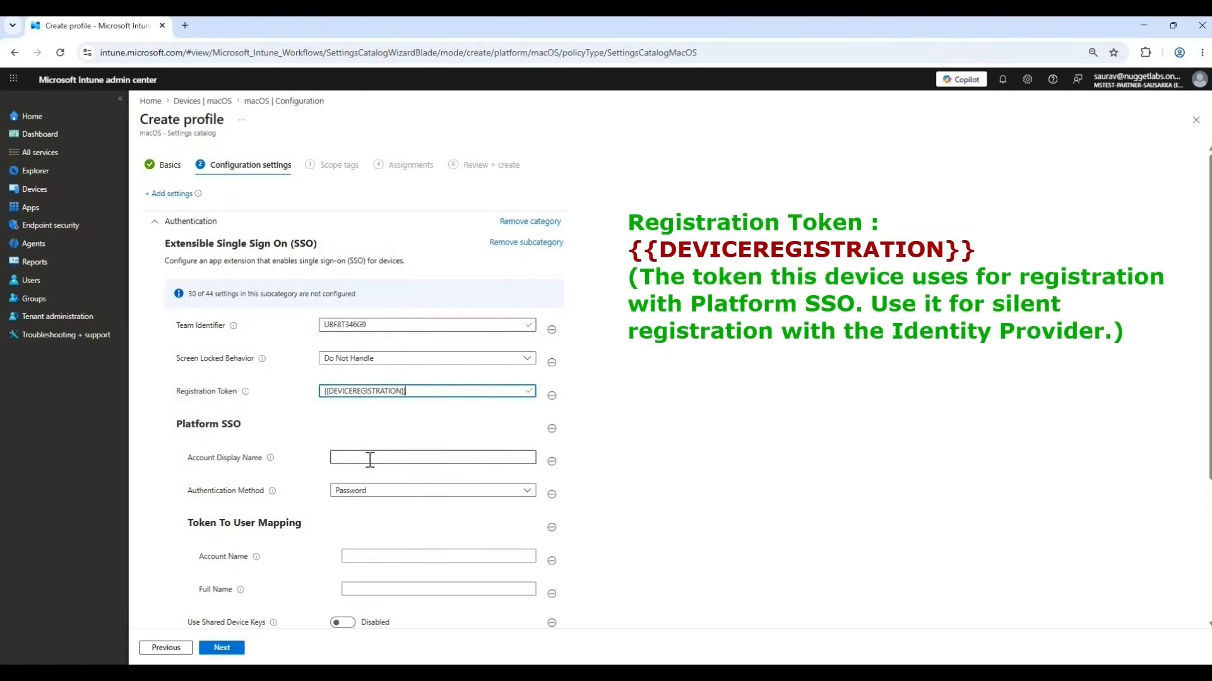
pyautogui.write('EverythingAboutIntunePSSO')
pyautogui.click(373, 490)
pyautogui.click(373, 520)
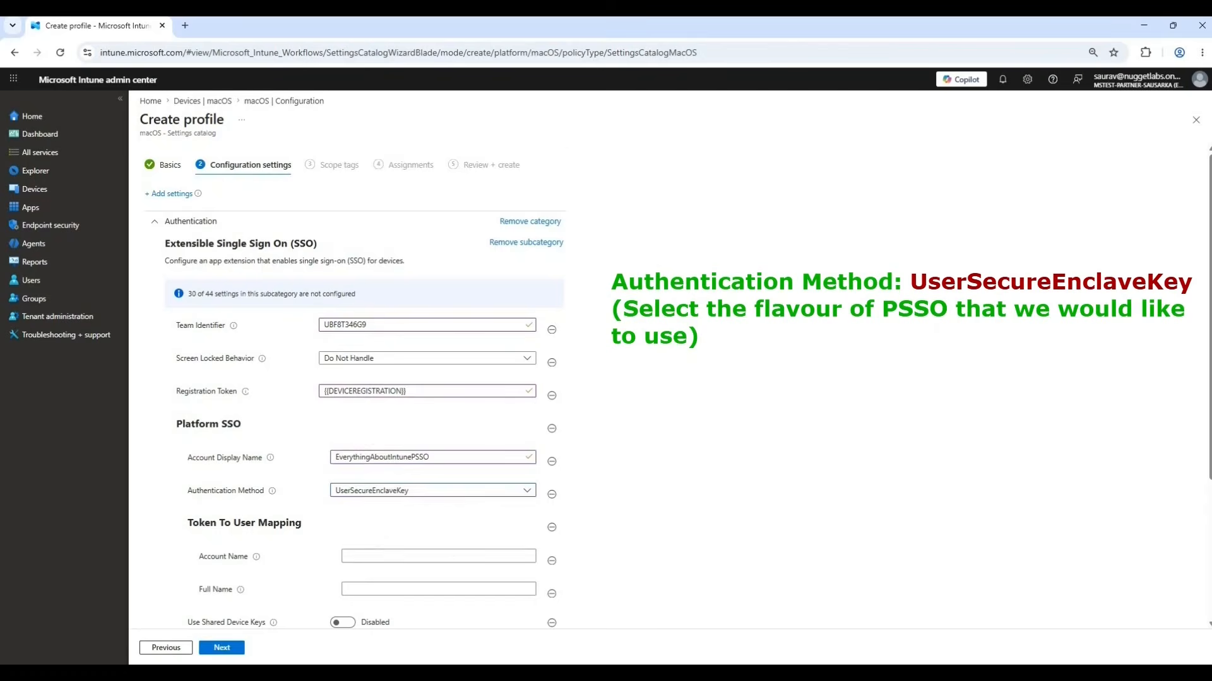
# Map the token's Account Name to com.apple.PlatformSSO.AccountShortName and Full Name to name, and enable Use Shared Device Keys.
pyautogui.scroll(-1, 484, 492)
pyautogui.click(481, 492)
pyautogui.write('com.apple.PlatformSSO.AccountShortName')
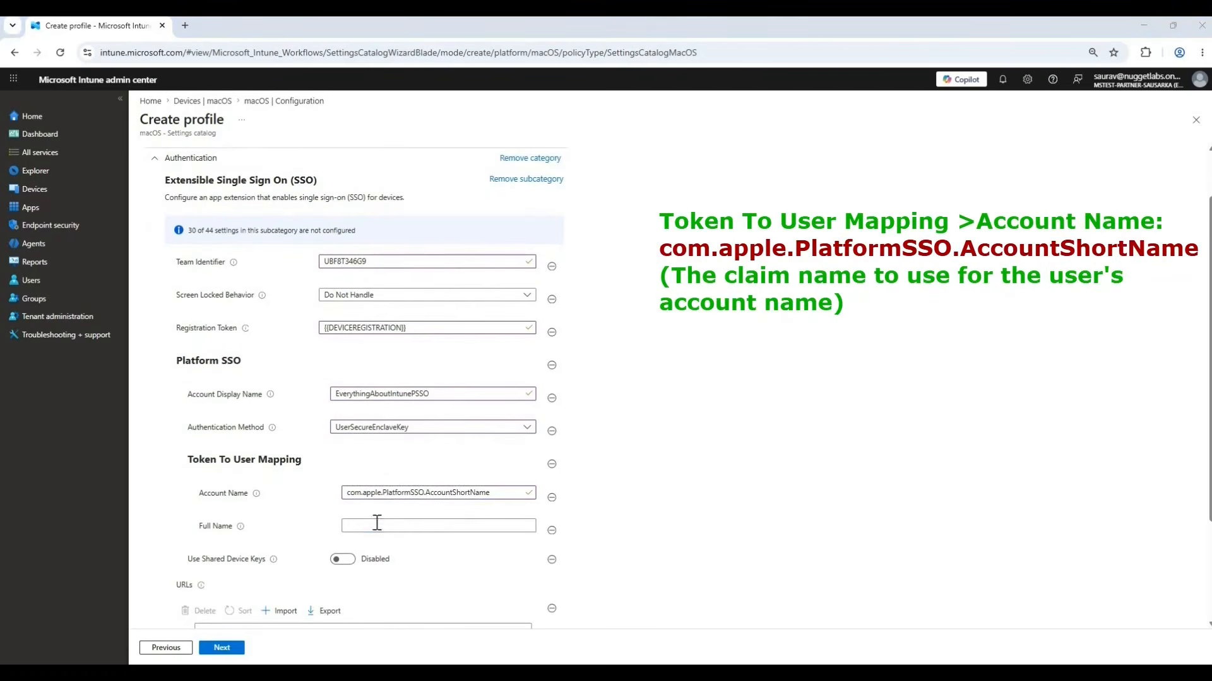
pyautogui.click(376, 525)
pyautogui.write('name')
pyautogui.click(343, 559)
pyautogui.scroll(-2, 229, 519)
pyautogui.scroll(-1, 230, 518)
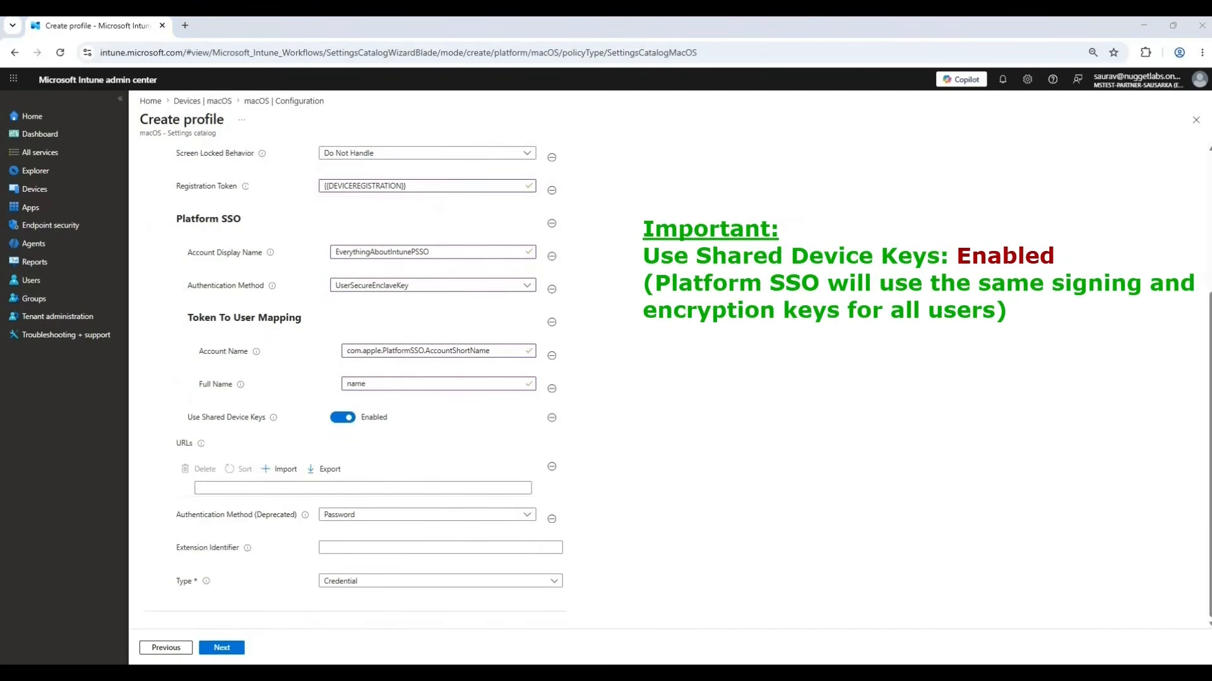
pyautogui.click(357, 488)
pyautogui.write('https://login.microsoftonline.com')
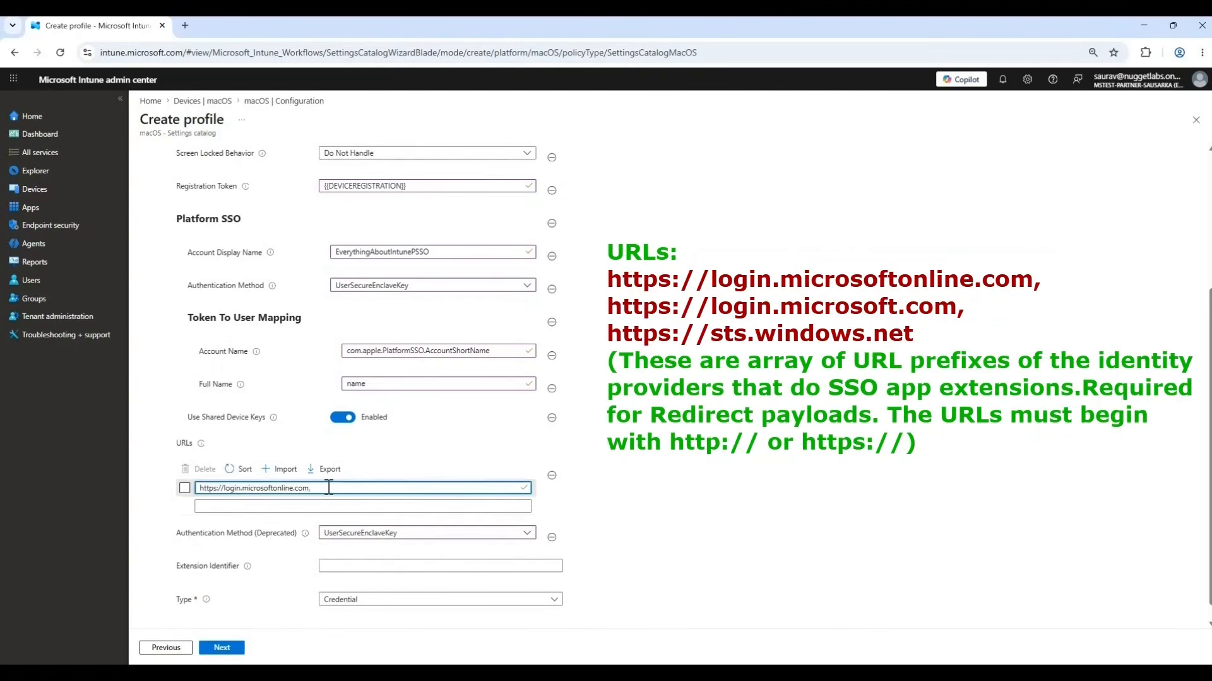
pyautogui.click(247, 507)
pyautogui.write('https://login.microsoft.com')
pyautogui.click(265, 524)
pyautogui.write('https://sts.windows.net')
# Set Extension Identifier to com.microsoft.CompanyPortalMac.ssoextension and Type to Redirect.
pyautogui.scroll(-1, 872, 419)
pyautogui.click(329, 547)
pyautogui.write('com.microsoft.CompanyPortalMac.ssoextension')
pyautogui.click(435, 581)
pyautogui.click(338, 615)
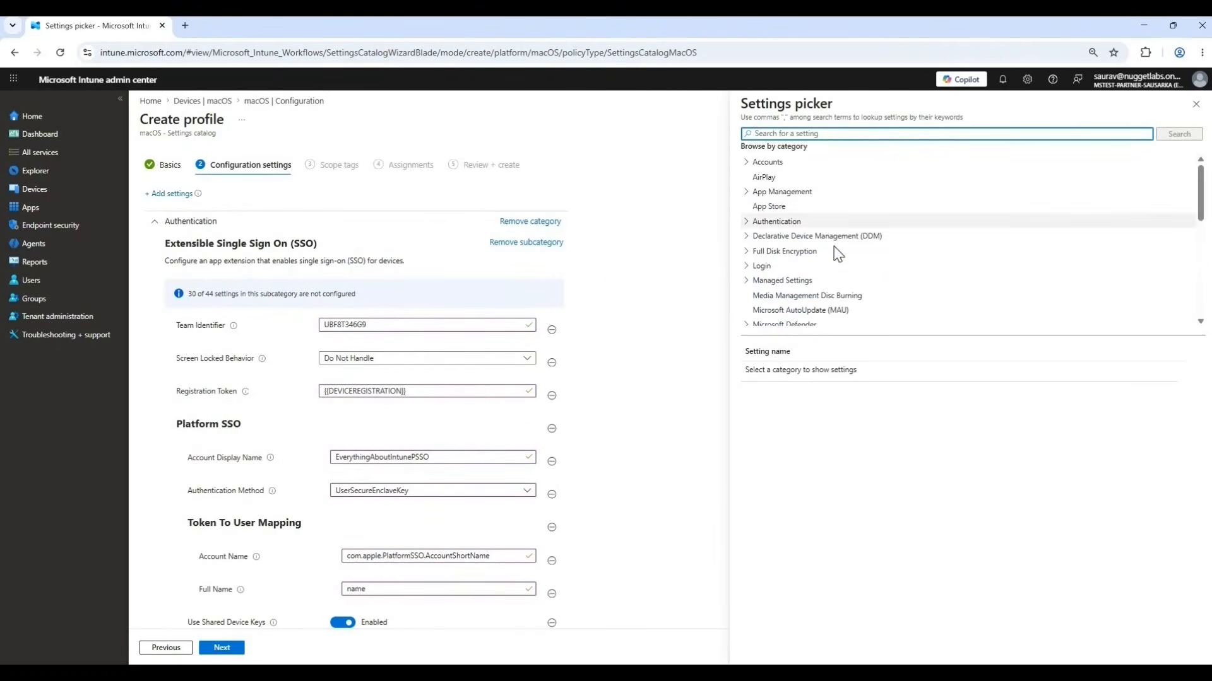
# Add the Platform SSO settings Enable Authorization, Enable Create User At Login and New User Authorization Mode from Extensible Single Sign On (SSO).
pyautogui.click(747, 223)
pyautogui.click(813, 251)
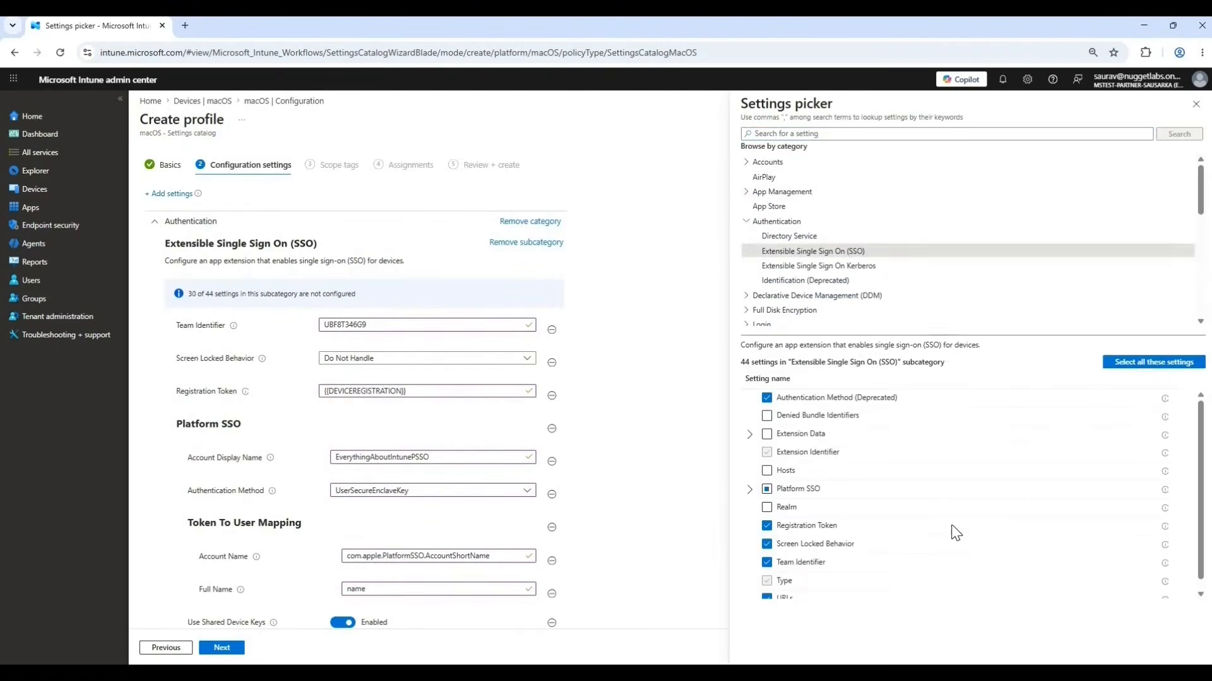
pyautogui.click(749, 479)
pyautogui.scroll(-2, 947, 512)
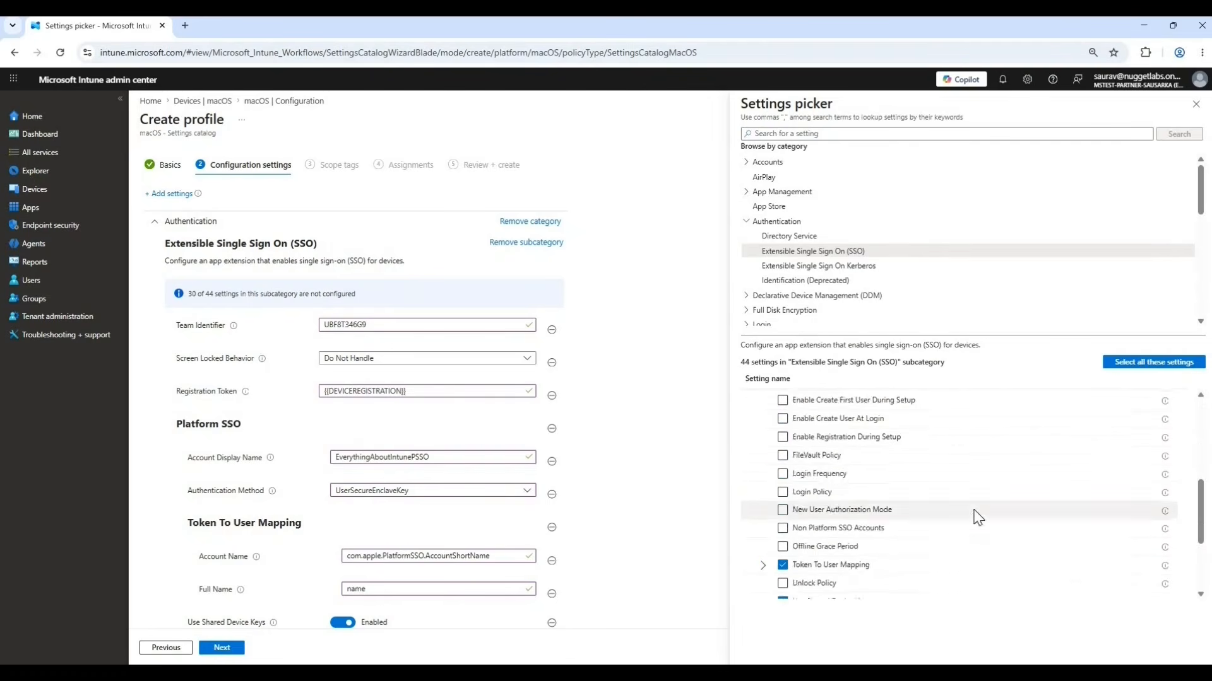
pyautogui.click(783, 508)
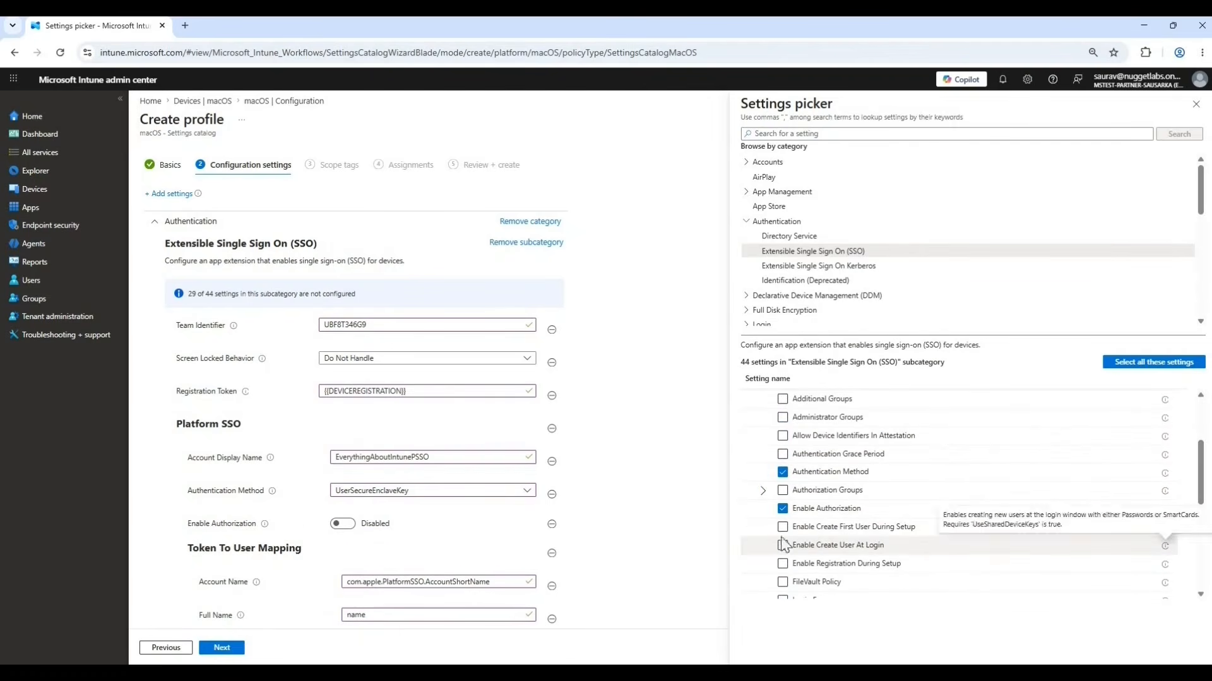
pyautogui.click(783, 545)
pyautogui.scroll(-2, 783, 553)
pyautogui.click(782, 576)
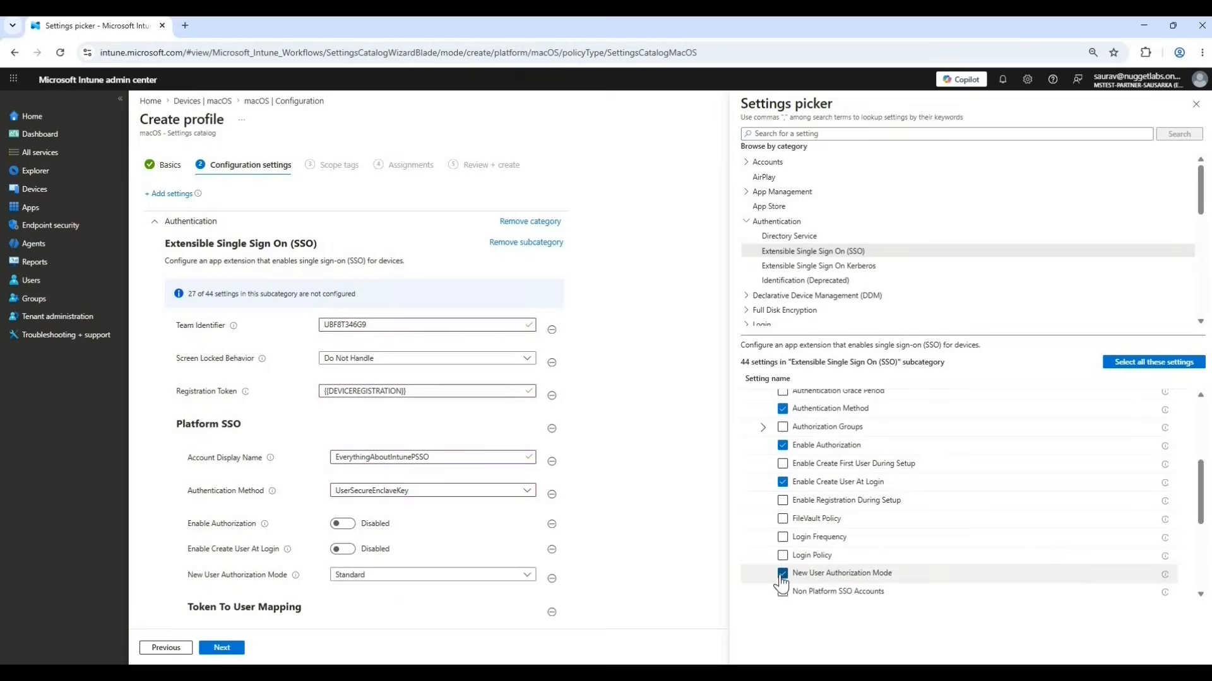
pyautogui.click(1195, 104)
# Set Enable Authorization and Enable Create User At Login to Enabled under Platform SSO.
pyautogui.click(342, 524)
pyautogui.click(343, 549)
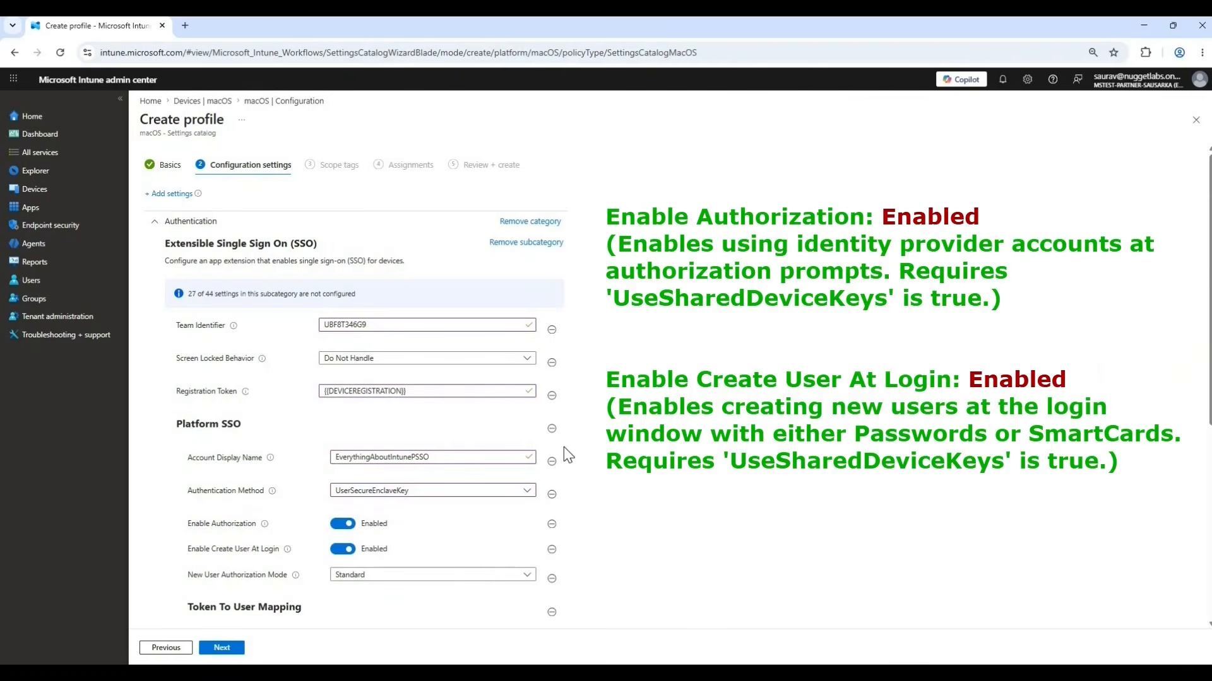
pyautogui.scroll(-5, 568, 442)
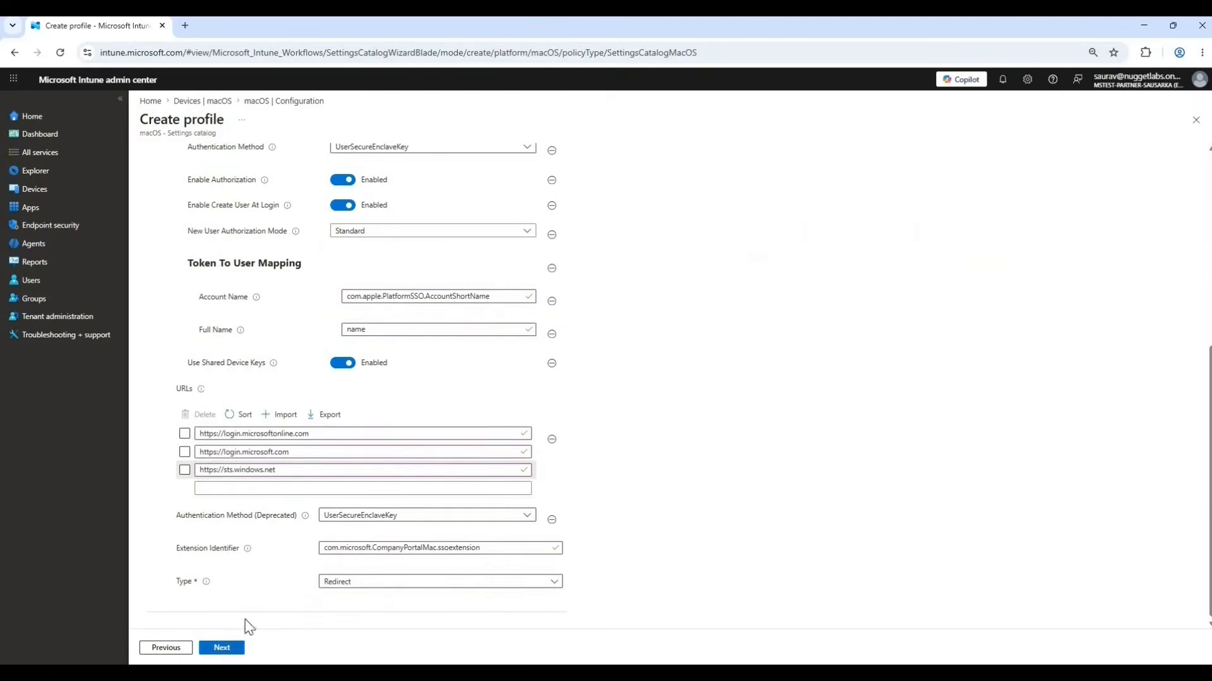
# Continue to the profile review, keeping the Default scope tag and leaving the included and excluded groups empty.
pyautogui.click(222, 647)
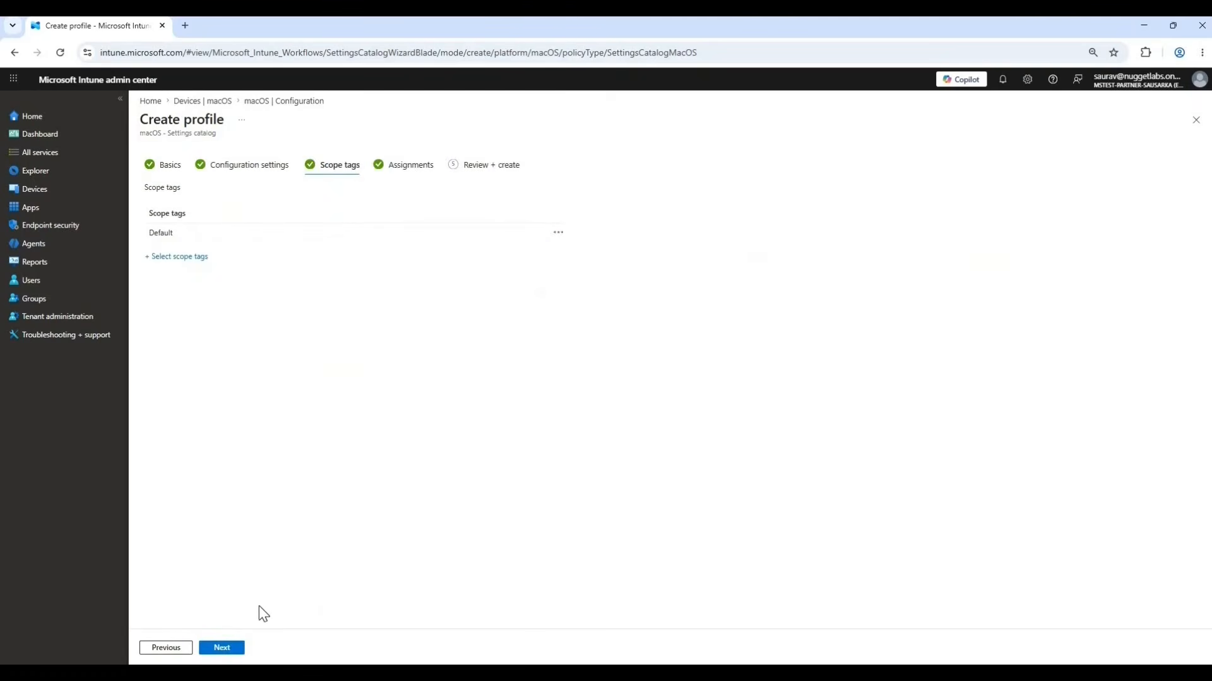
pyautogui.click(220, 650)
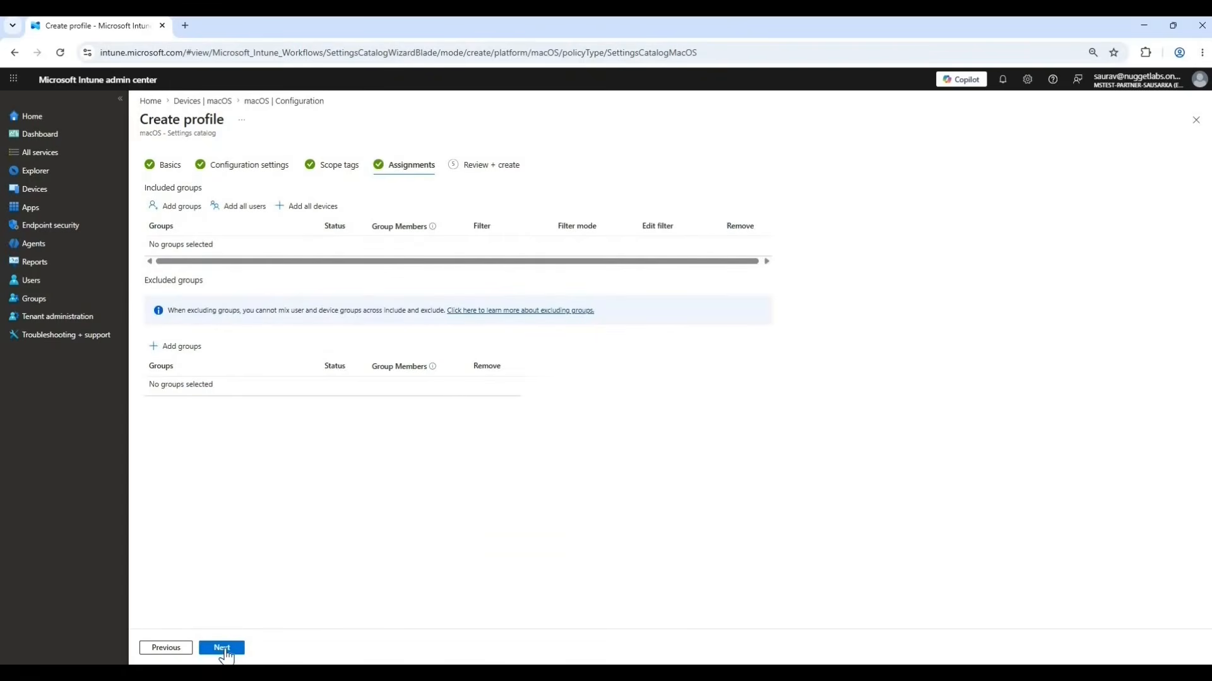
pyautogui.click(222, 648)
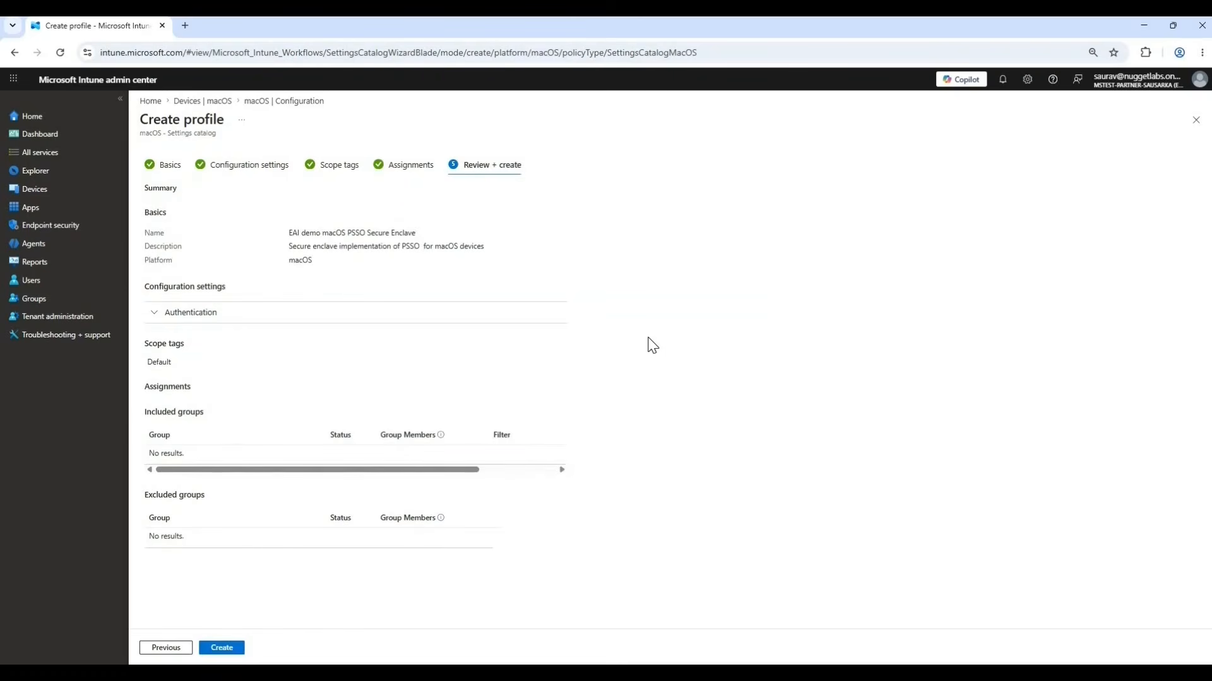
# Review the Authentication settings in the summary, create the profile, and refresh the macOS policy list.
pyautogui.click(151, 316)
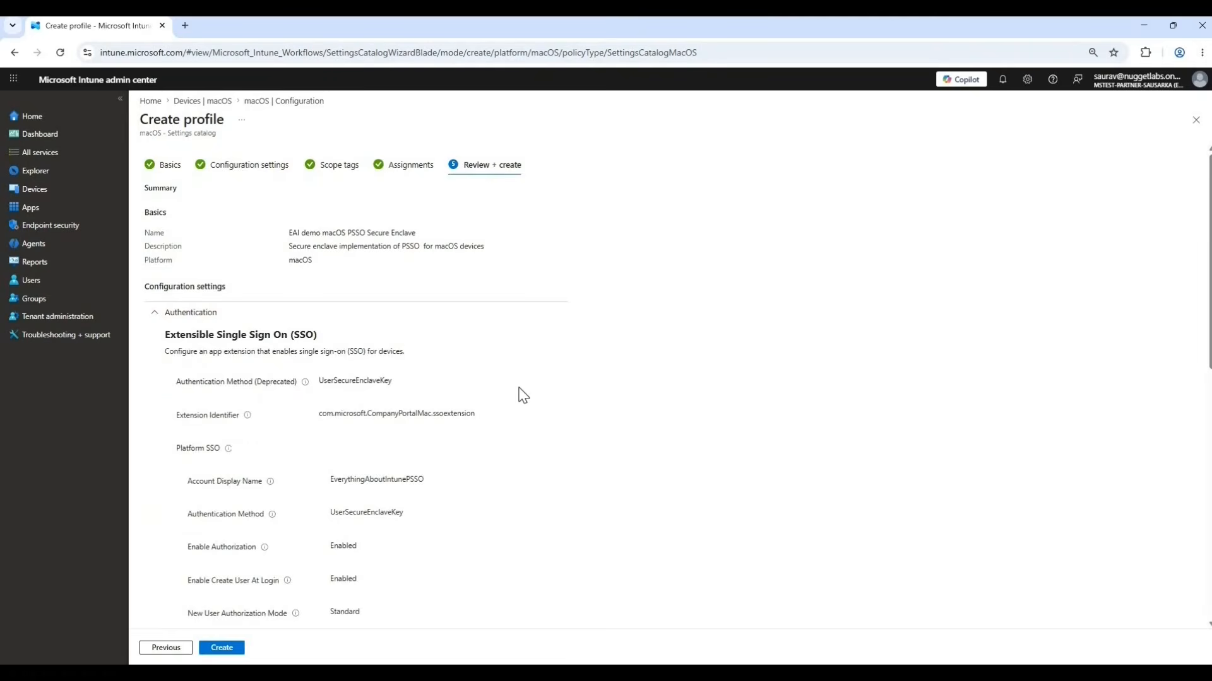
pyautogui.scroll(-1, 523, 396)
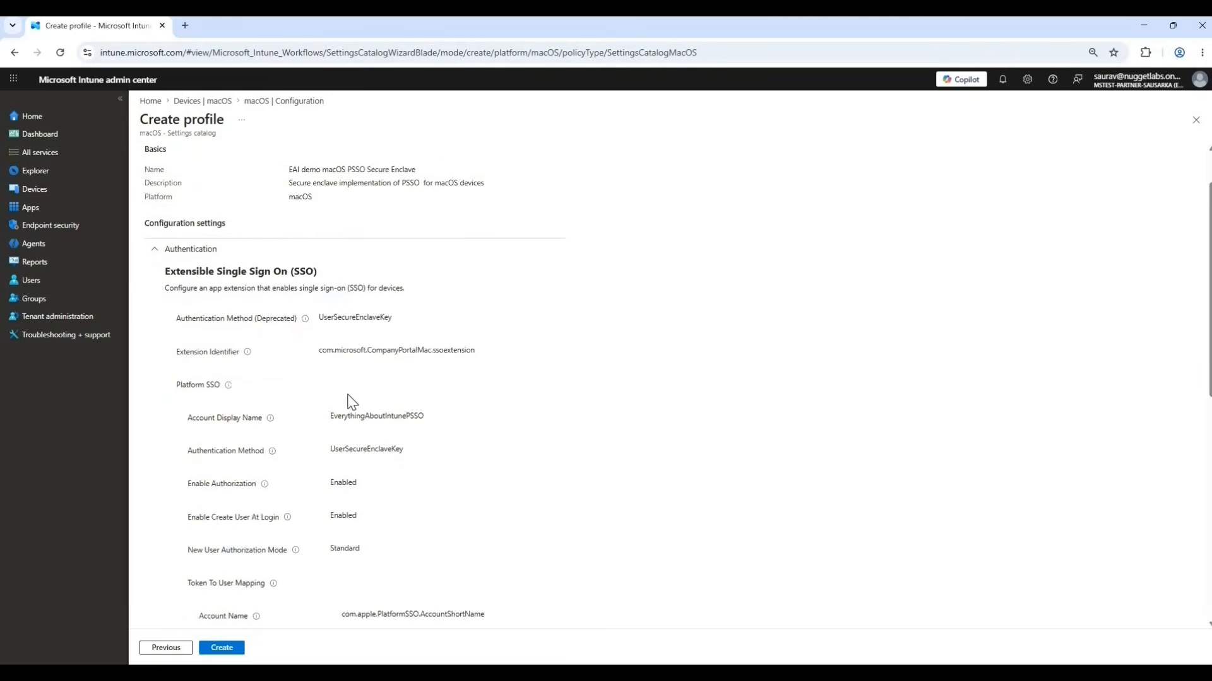
pyautogui.scroll(-1, 352, 402)
pyautogui.scroll(-6, 352, 402)
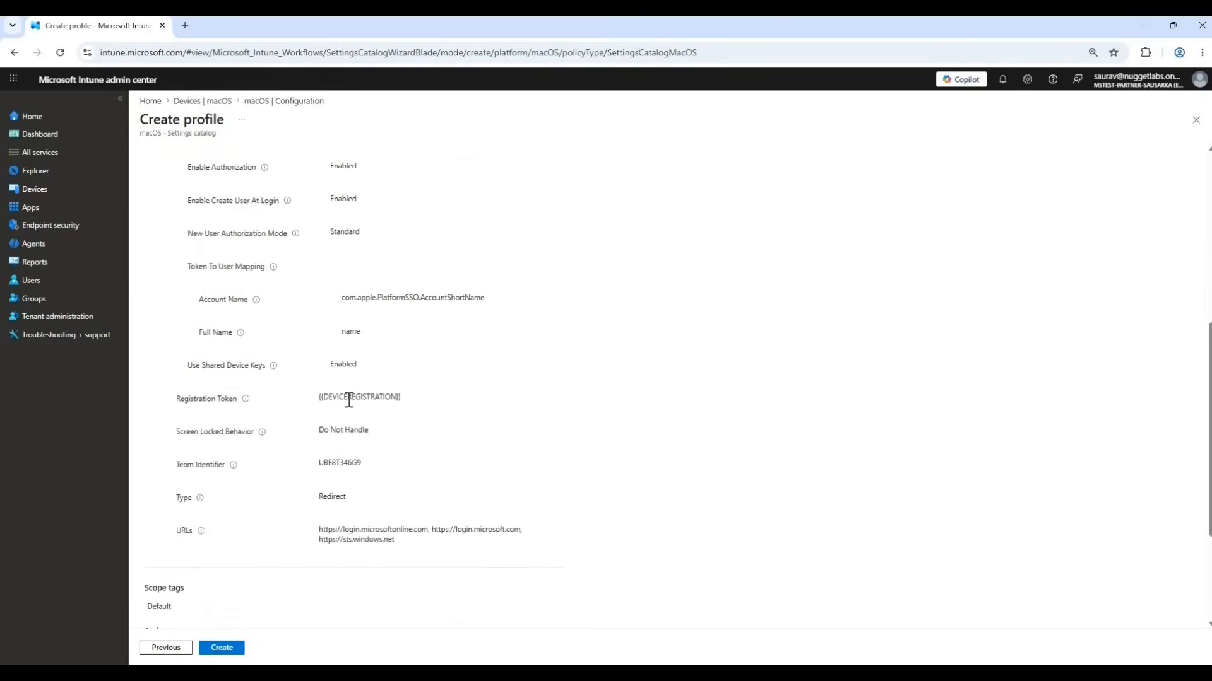
pyautogui.scroll(3, 352, 407)
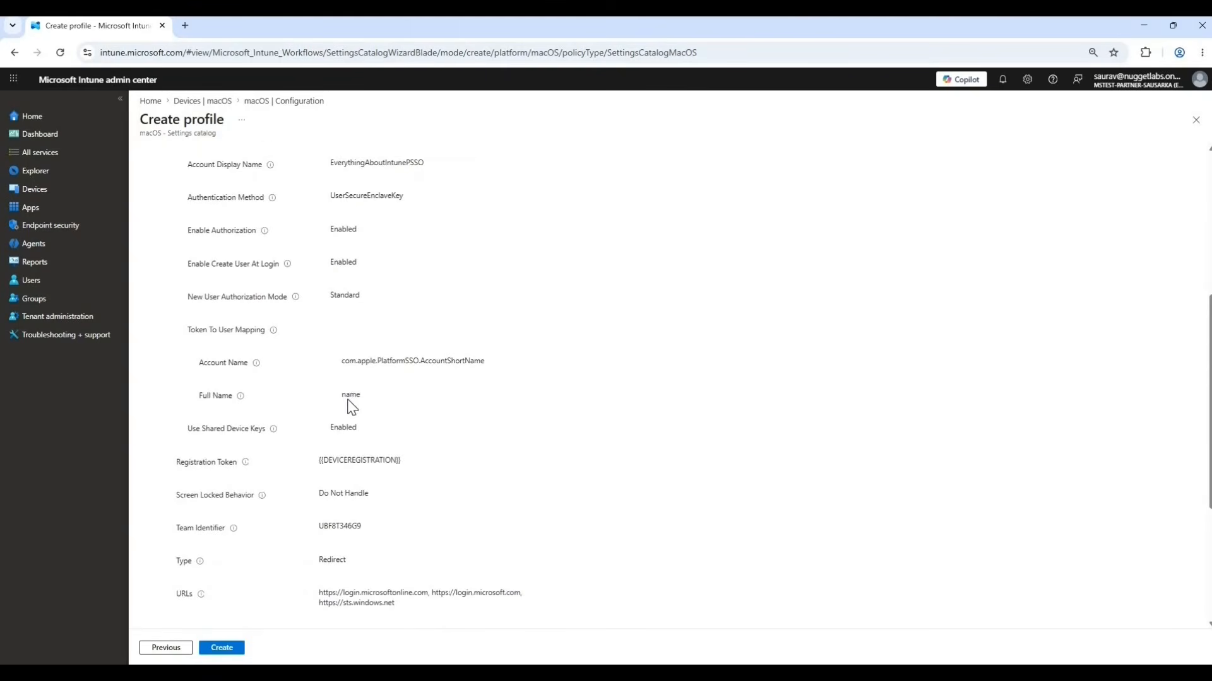
pyautogui.scroll(2, 351, 407)
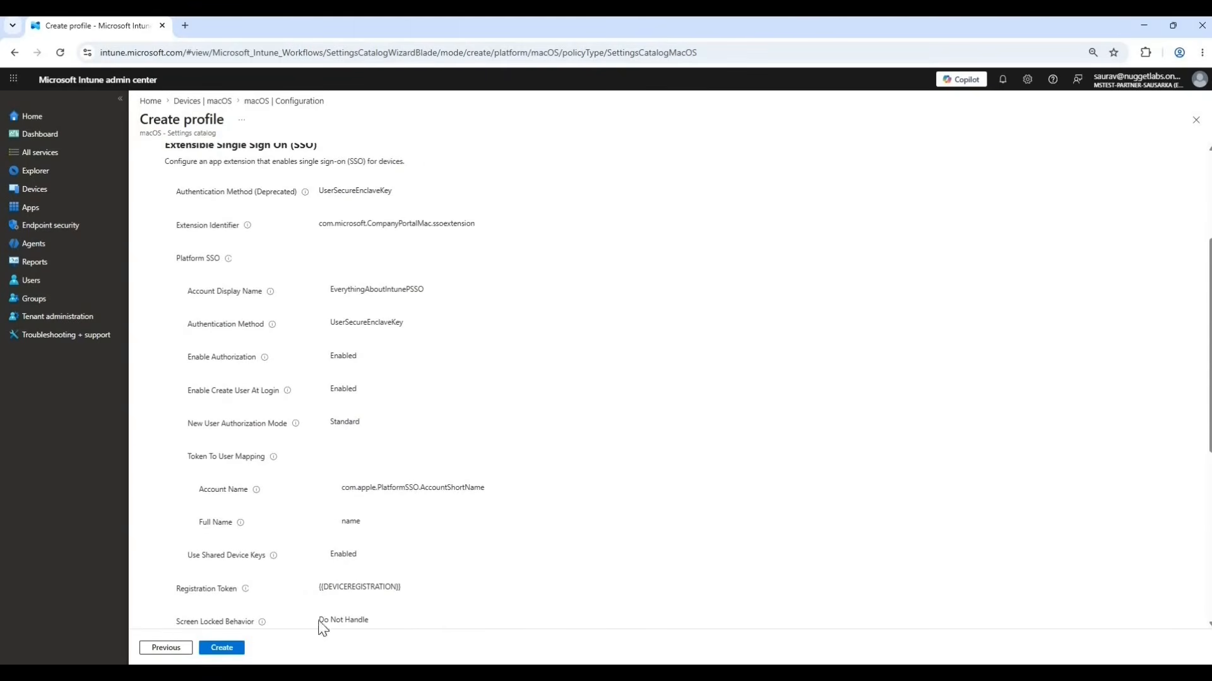
pyautogui.scroll(-6, 514, 495)
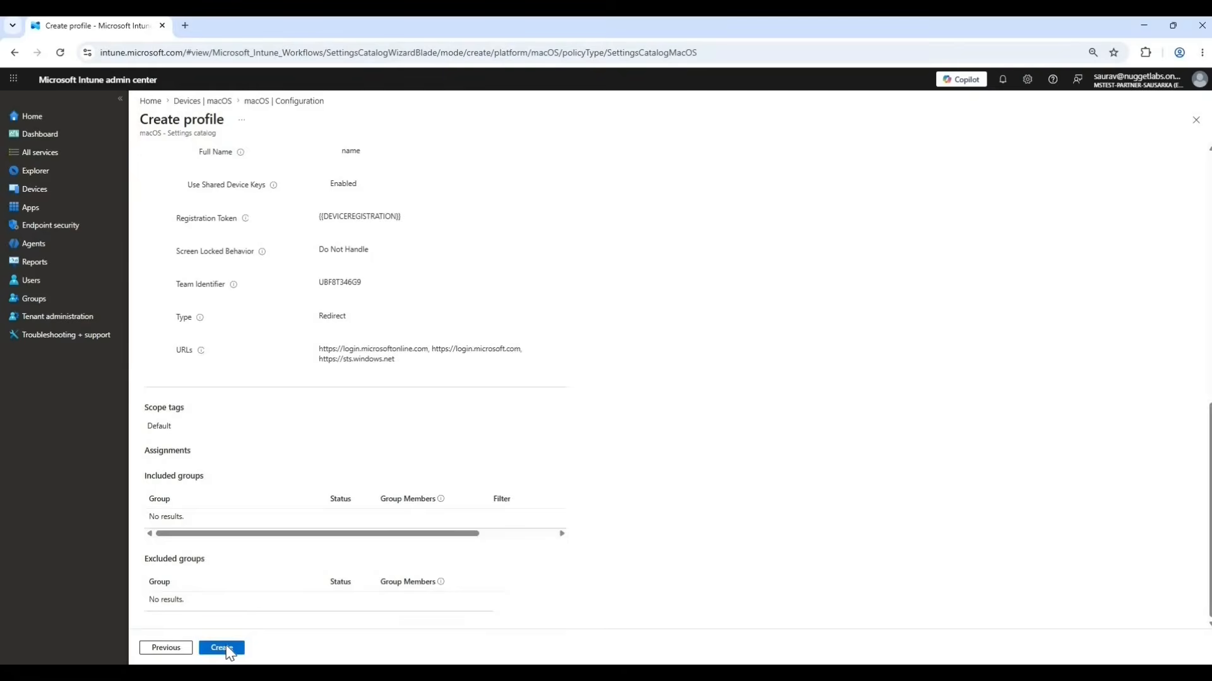
pyautogui.click(222, 648)
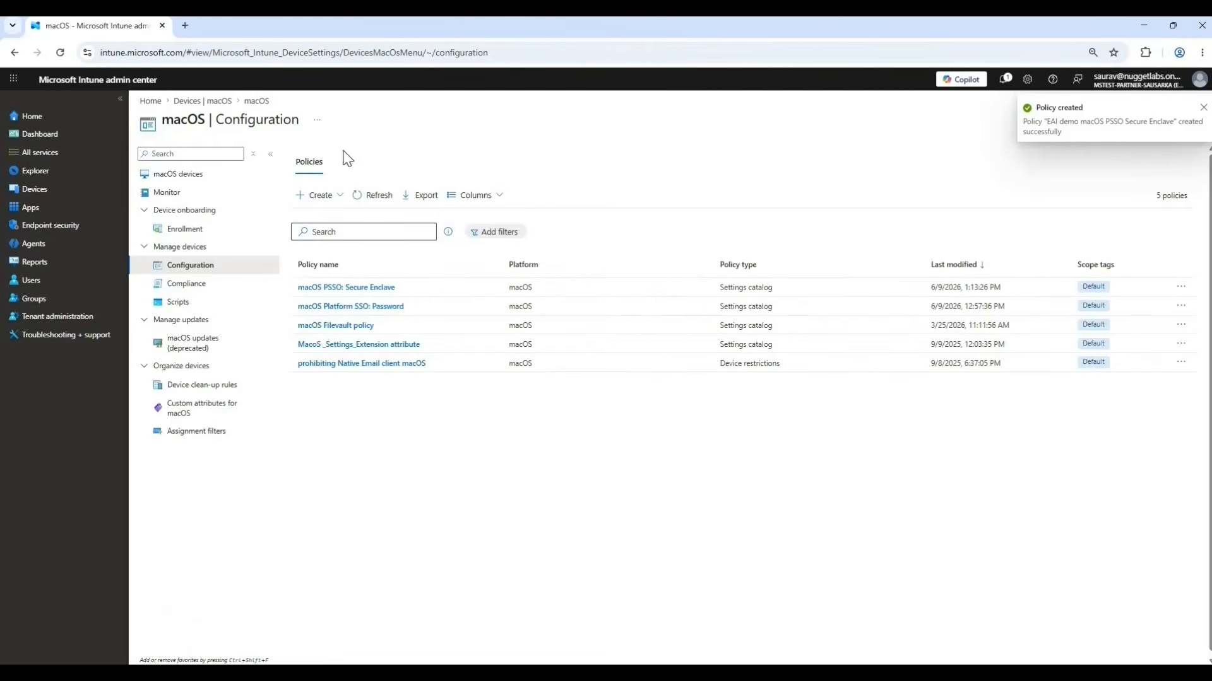
pyautogui.click(374, 197)
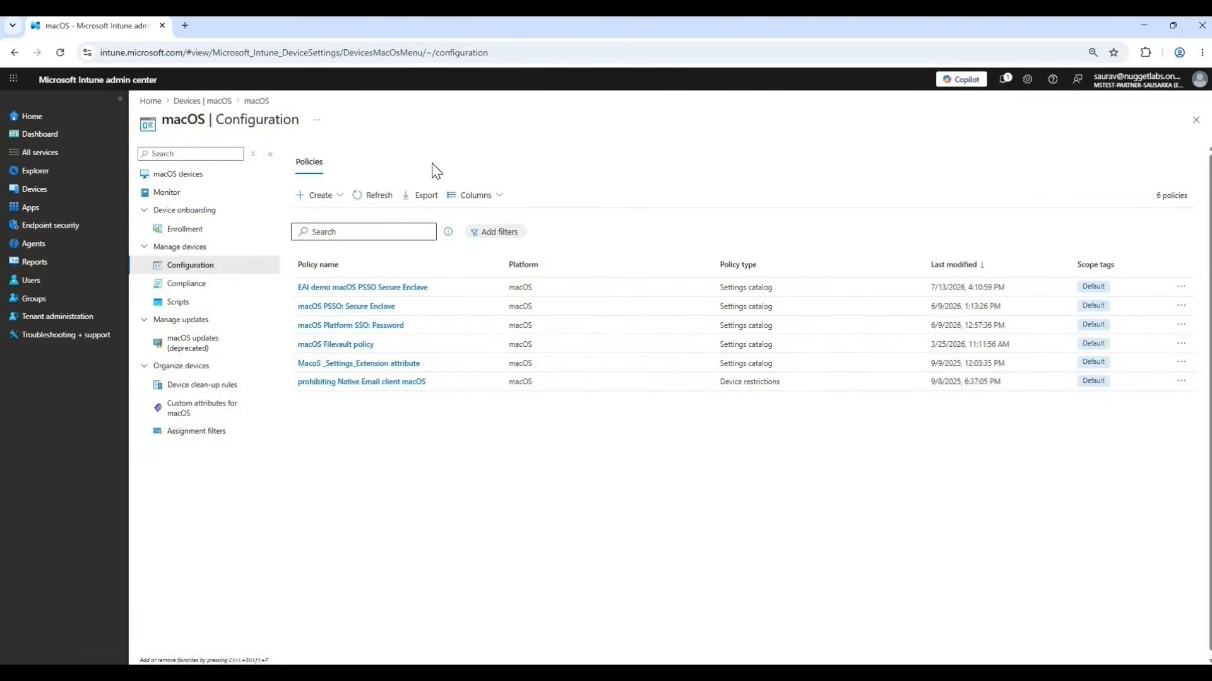
pyautogui.moveTo(491, 144); pyautogui.dragTo(497, 146)
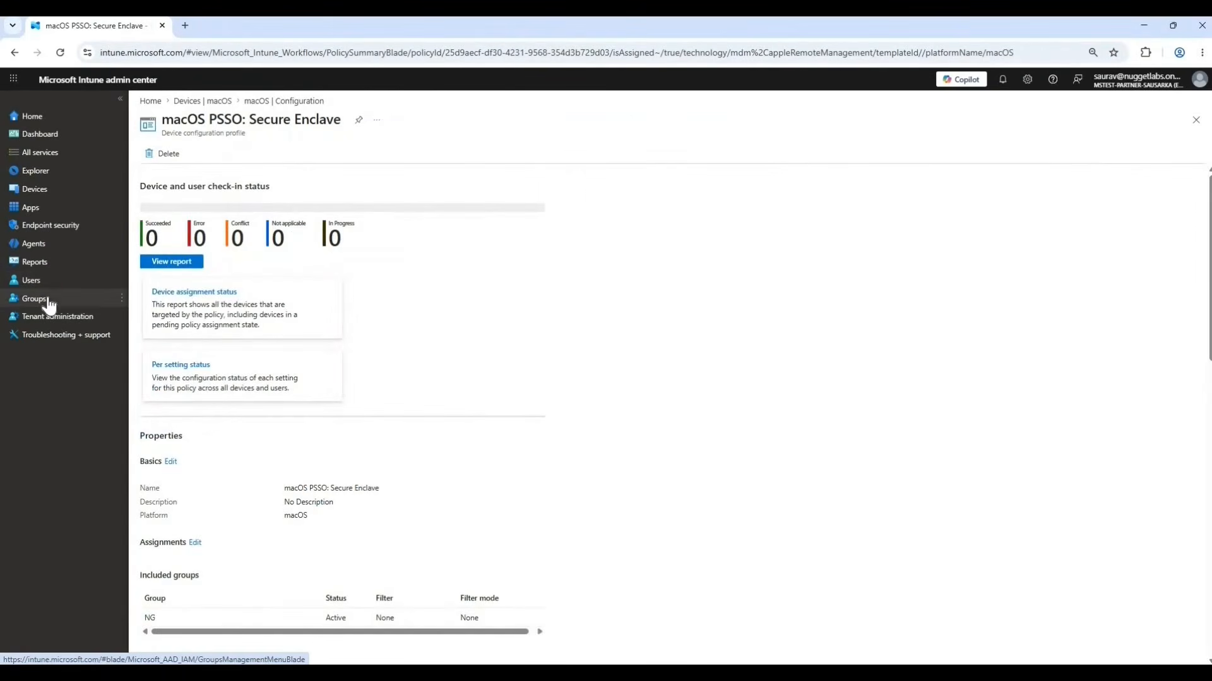
# Create a security group named EAI PSSO Demo with the pm user as its member, and open the group's member list.
pyautogui.click(49, 305)
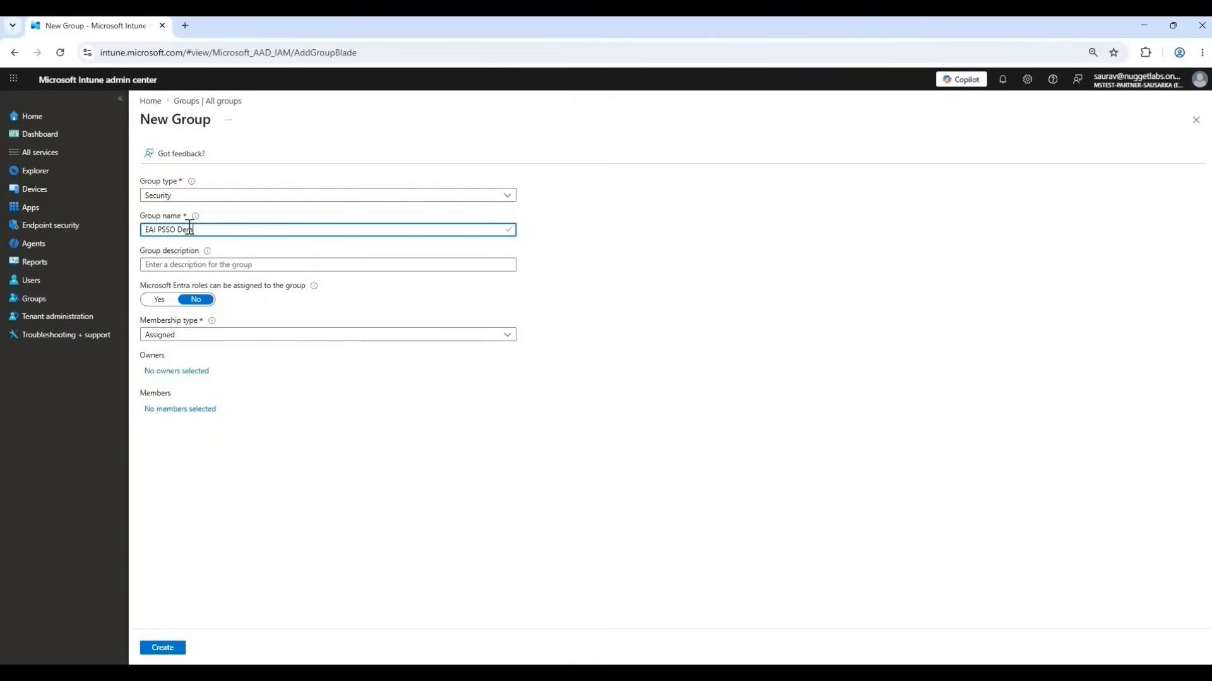
pyautogui.write('o')
pyautogui.click(169, 410)
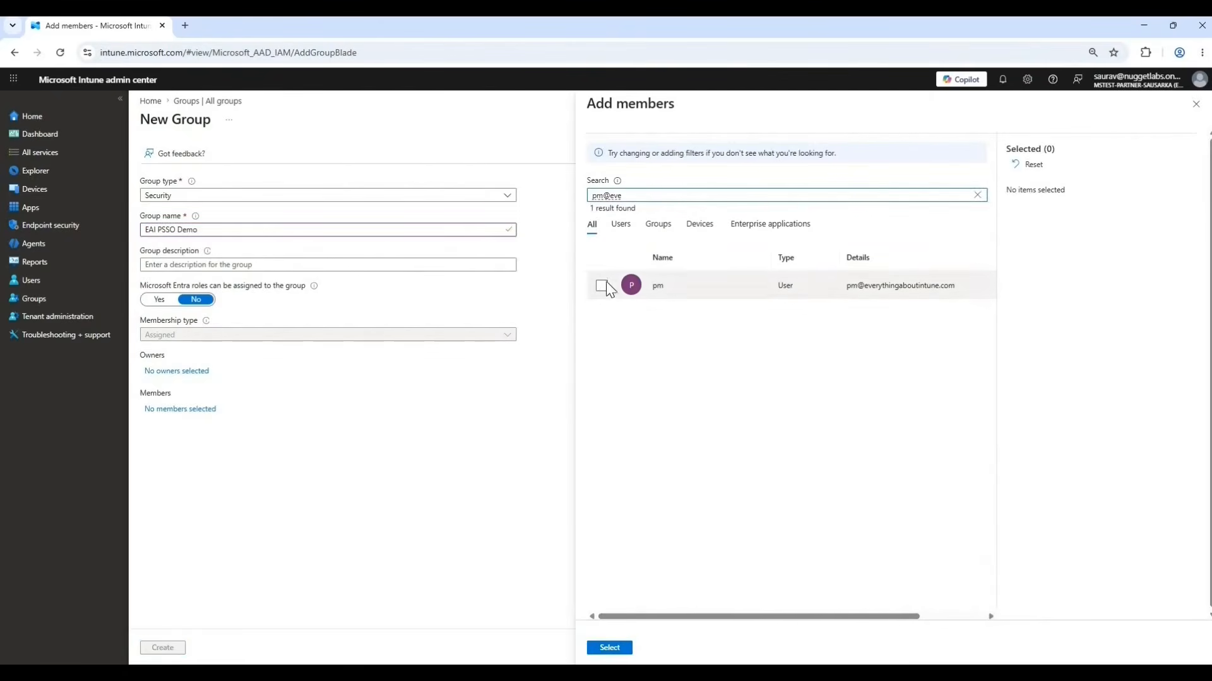
pyautogui.click(603, 285)
pyautogui.click(610, 650)
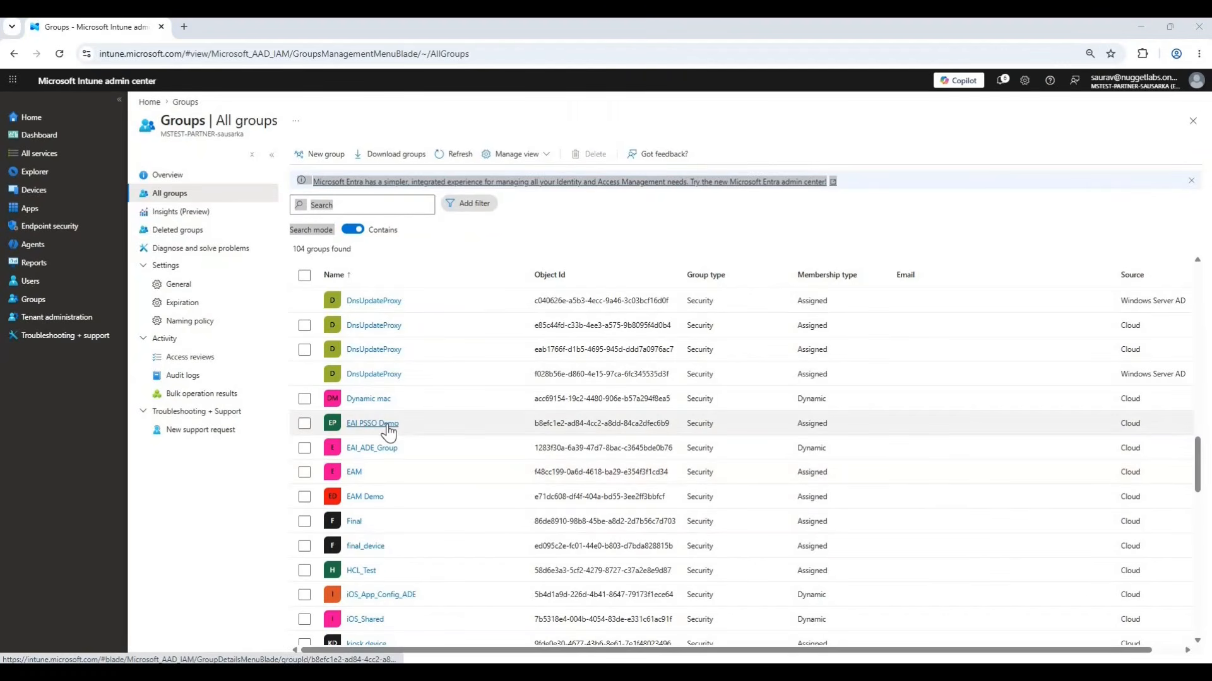
pyautogui.click(373, 424)
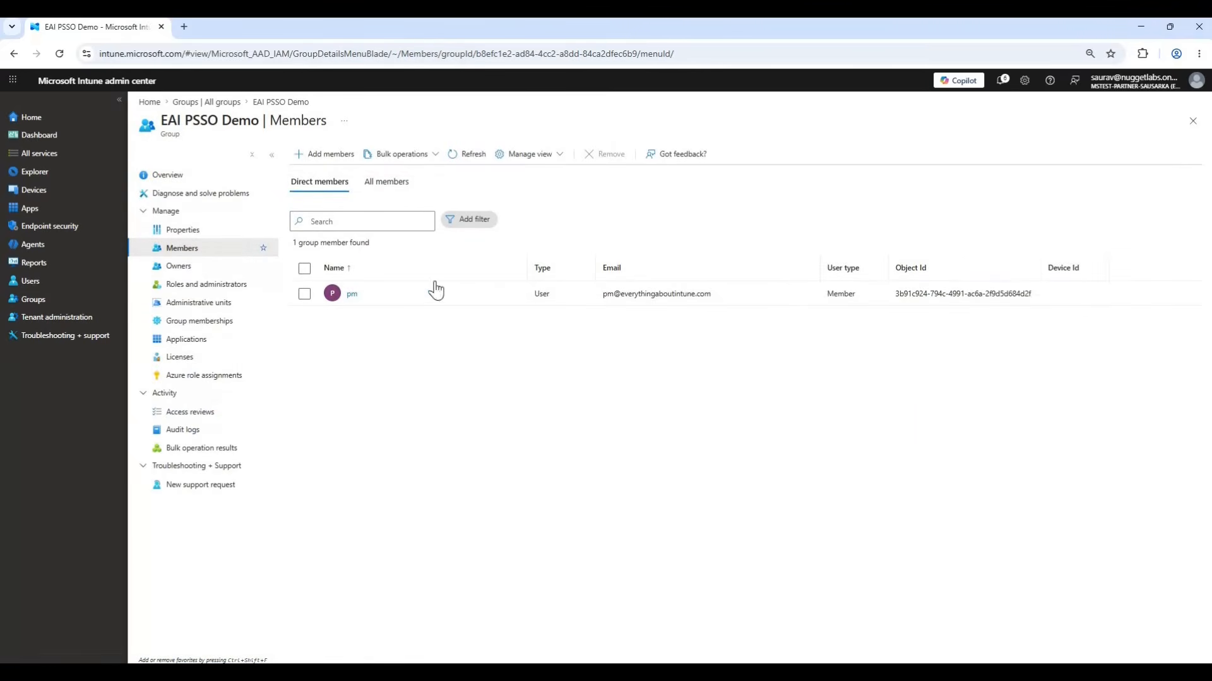
# Select the group's name and open the EAI demo macOS PSSO Secure Enclave profile from the device configuration policies.
pyautogui.moveTo(258, 126); pyautogui.dragTo(158, 126)
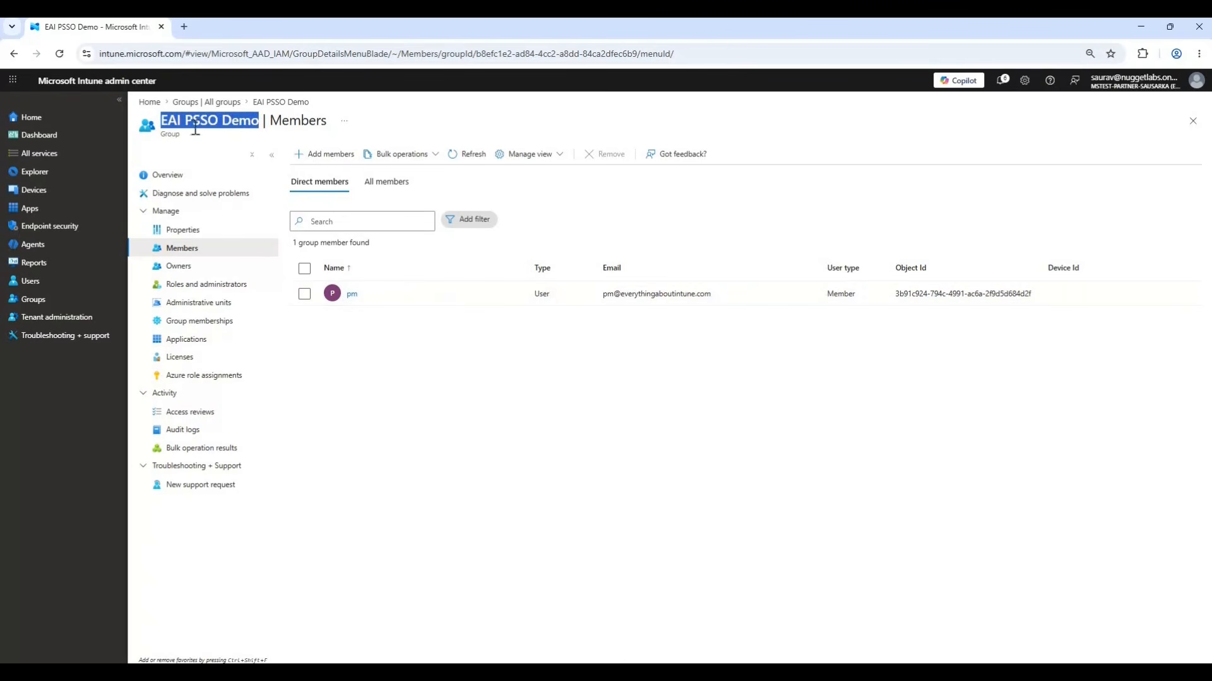
pyautogui.click(39, 192)
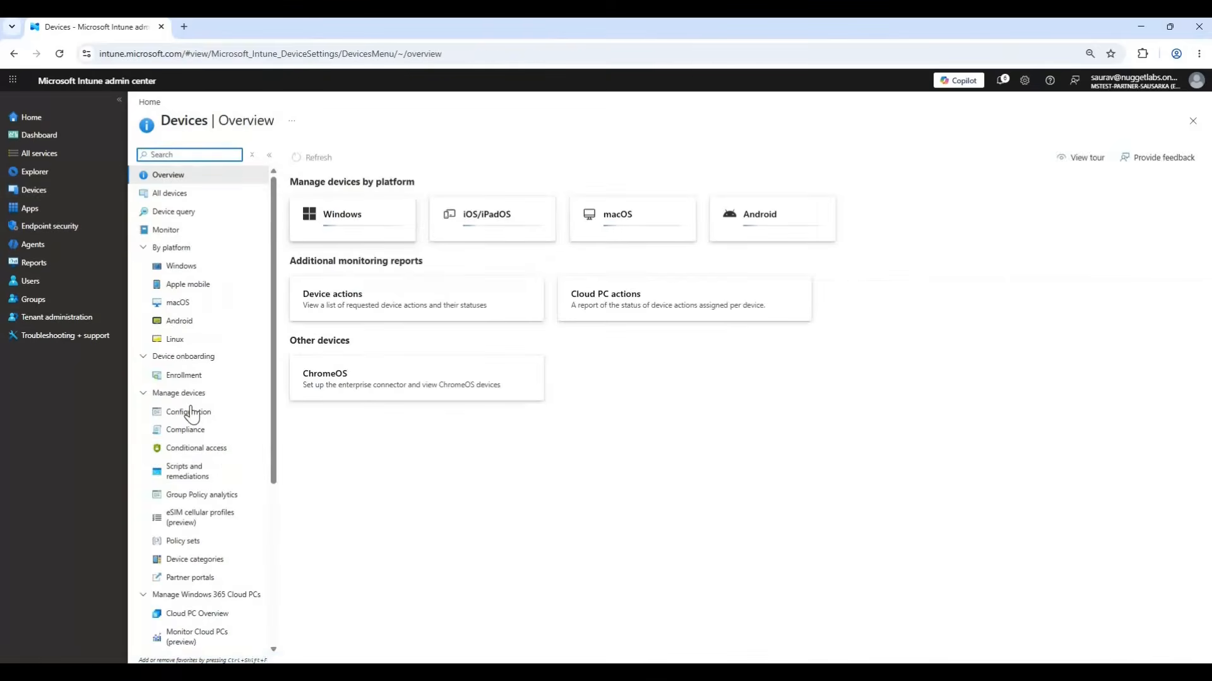
pyautogui.click(189, 414)
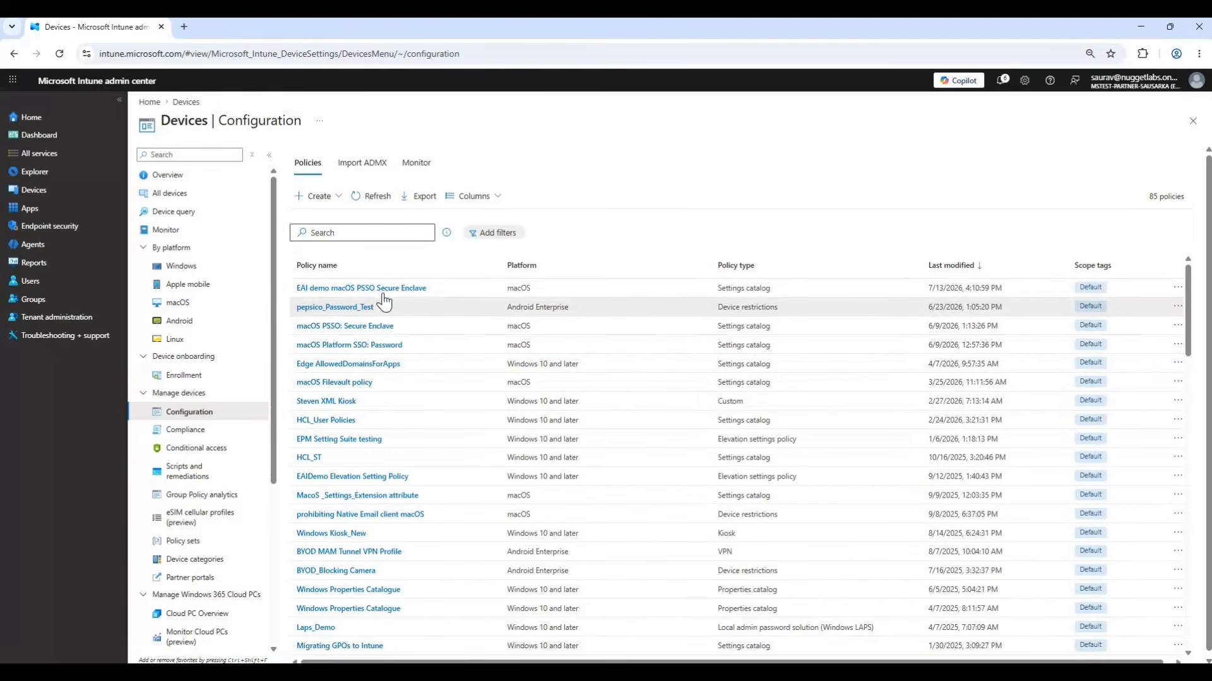
pyautogui.click(378, 289)
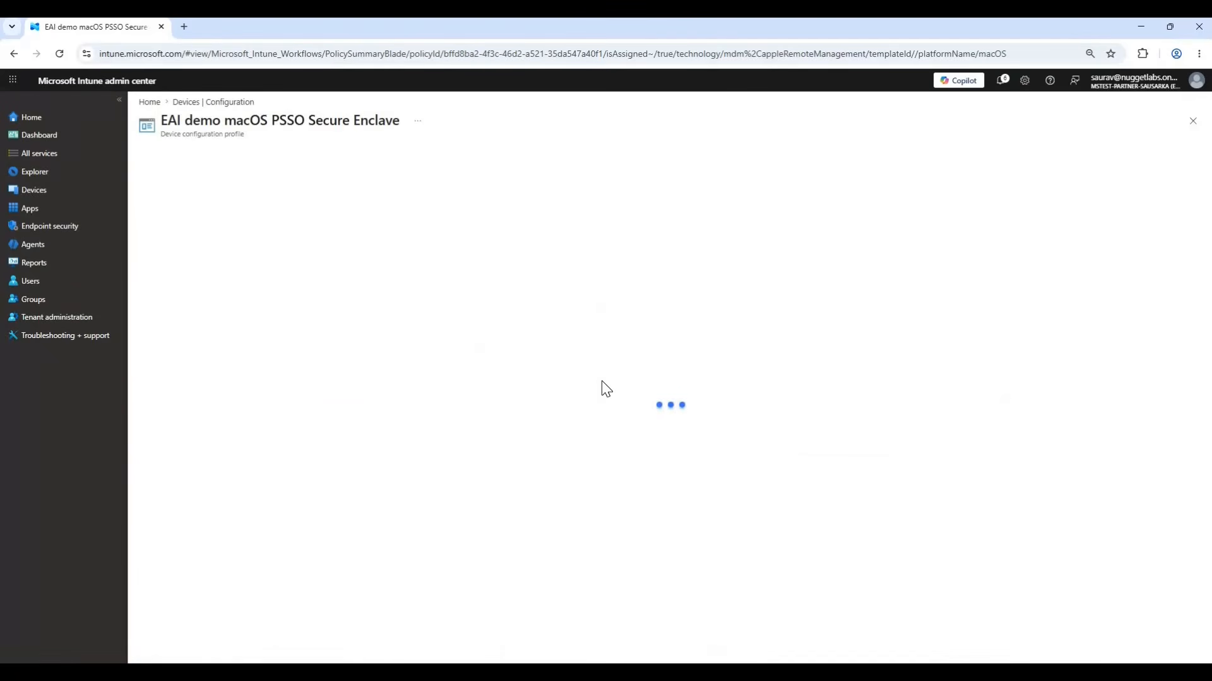
# Assign the EAI demo macOS PSSO Secure Enclave profile to the included group EAI PSSO Demo and save the assignment.
pyautogui.scroll(-2, 202, 372)
pyautogui.scroll(-1, 202, 372)
pyautogui.click(194, 369)
pyautogui.click(174, 207)
pyautogui.click(613, 196)
pyautogui.write('EAI PSSO Demo')
pyautogui.click(600, 283)
pyautogui.click(607, 648)
pyautogui.click(167, 650)
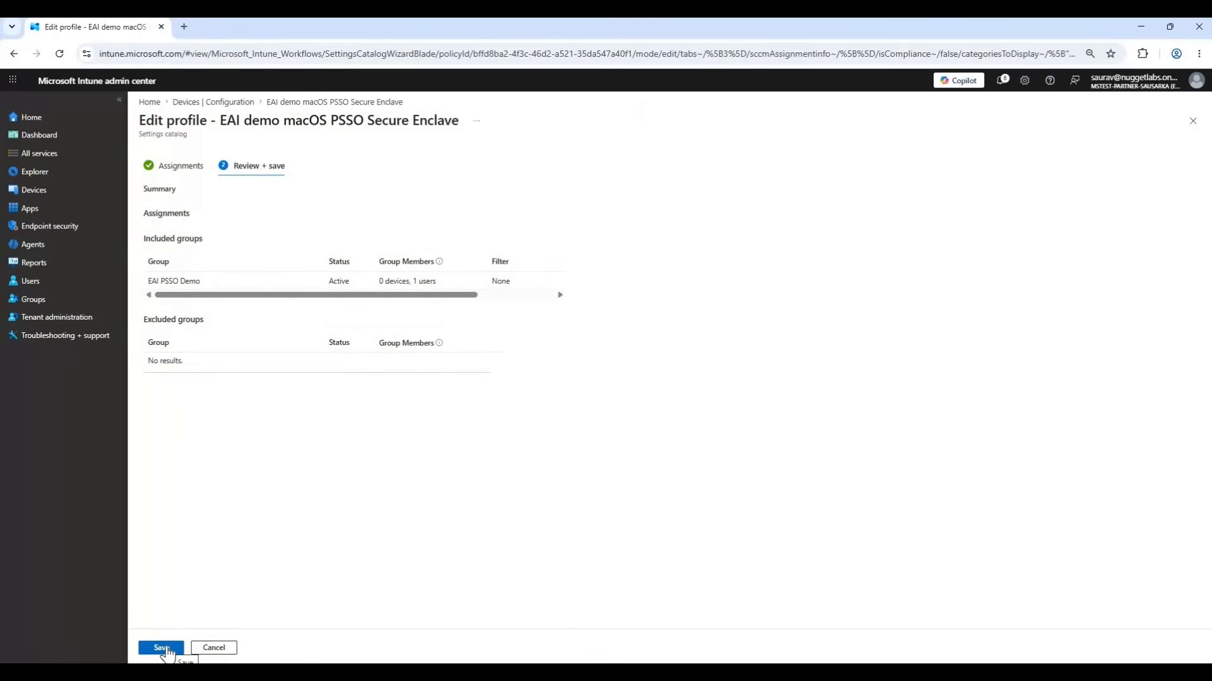
pyautogui.click(162, 648)
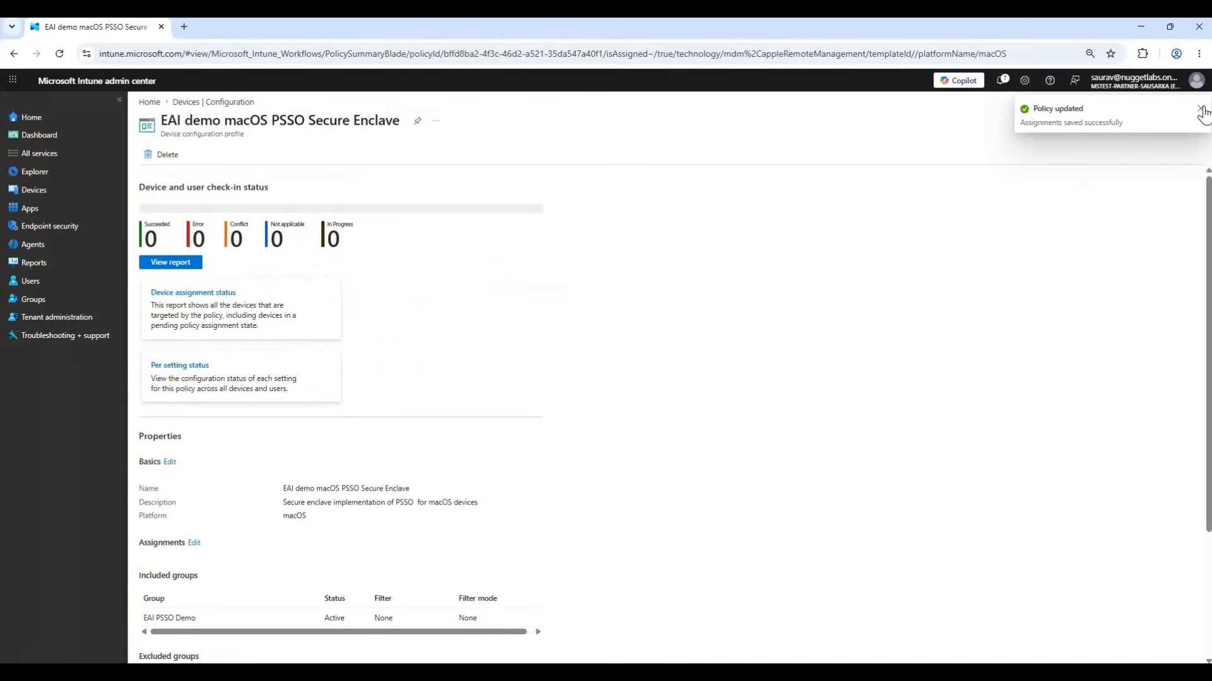
# Open the enrolled MacBook Pro from the macOS devices and check its device configuration policies.
pyautogui.click(42, 196)
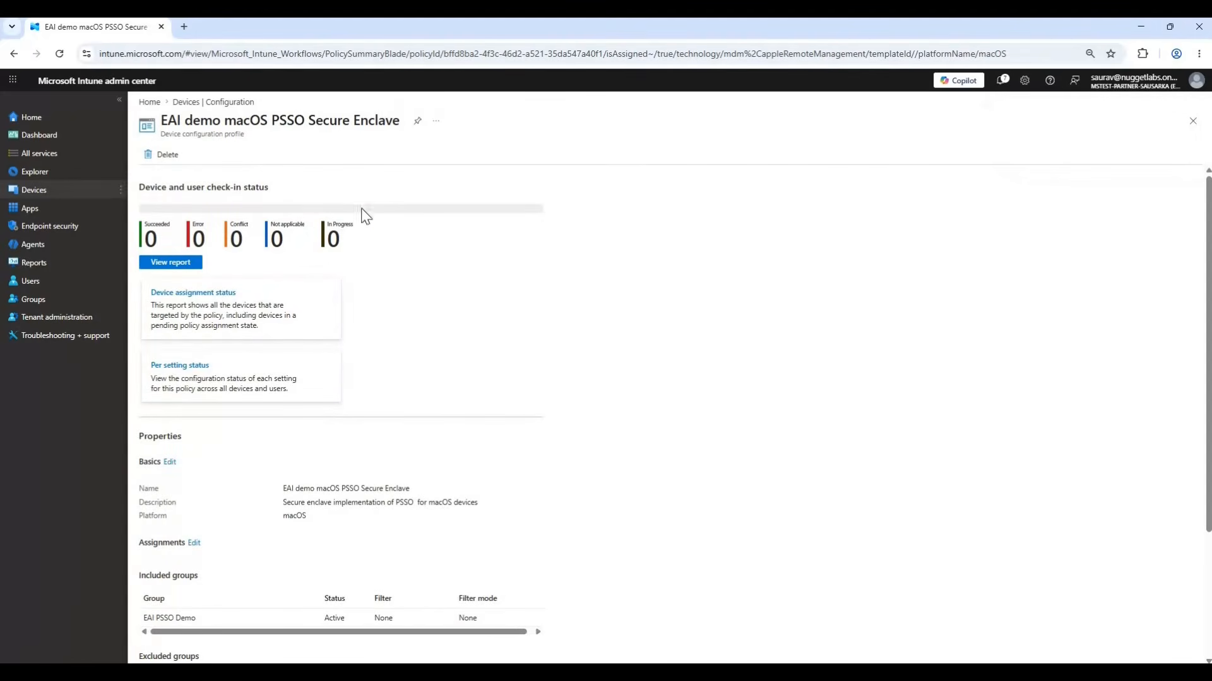
pyautogui.click(629, 230)
pyautogui.click(344, 276)
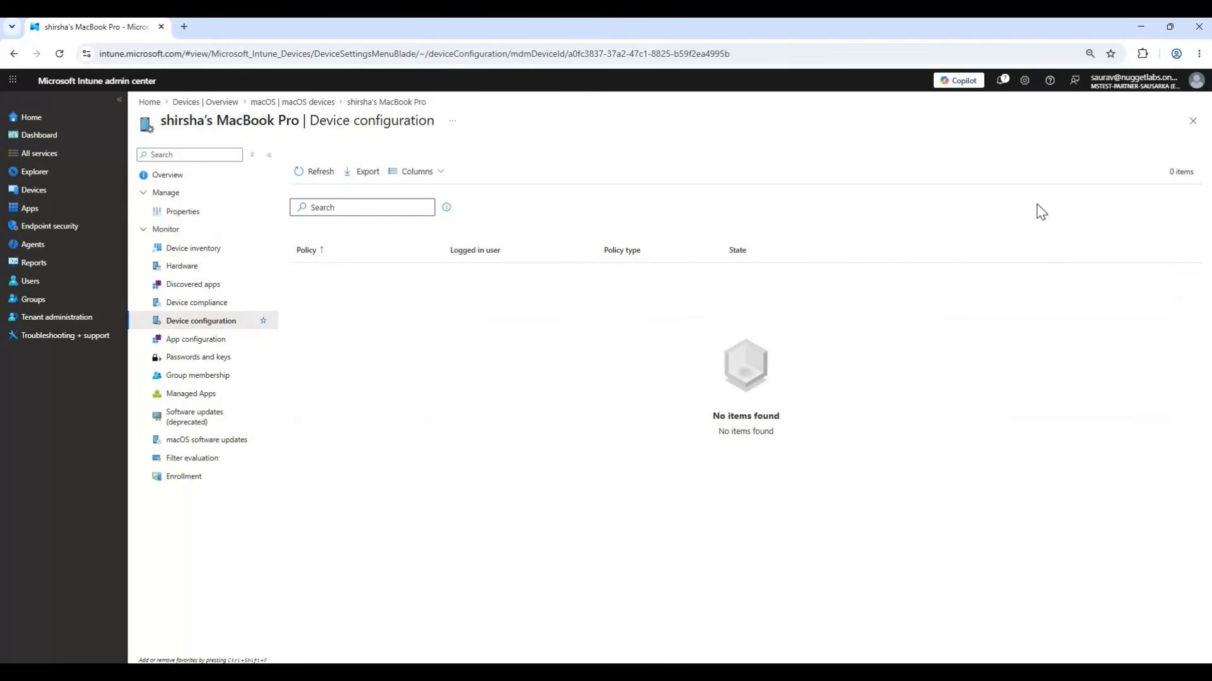
pyautogui.click(1192, 120)
# Reopen the enrolled MacBook Pro's overview, start a sync of the device and confirm it.
pyautogui.click(357, 276)
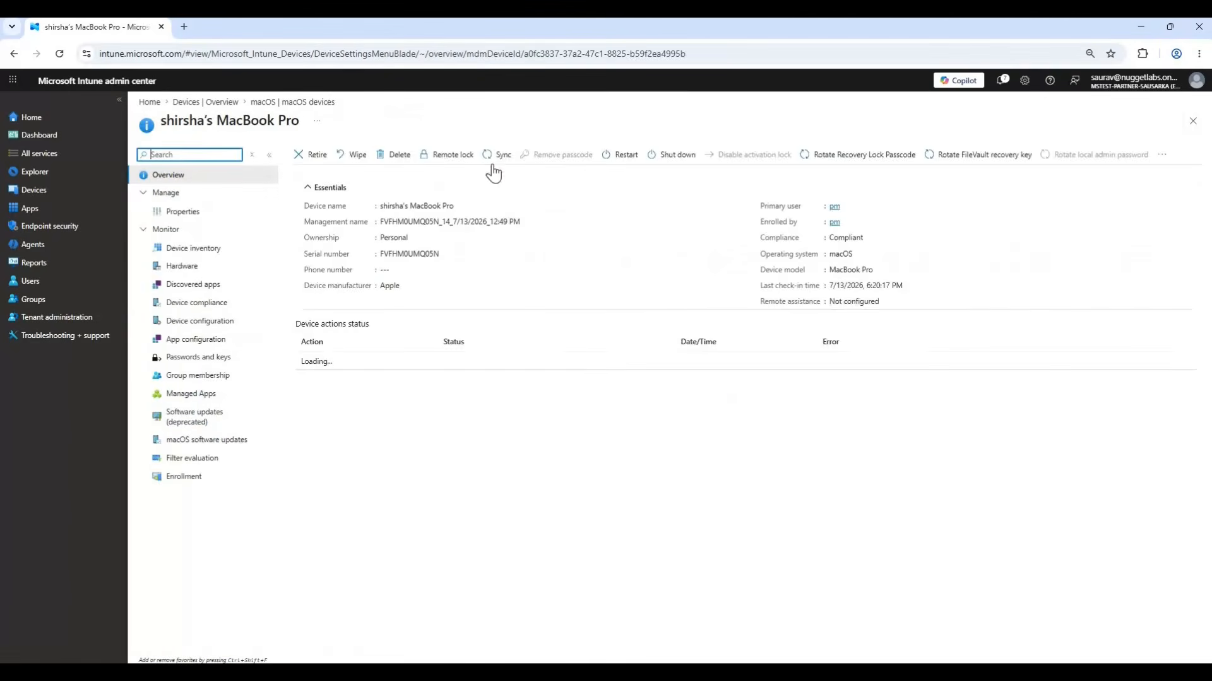
pyautogui.click(496, 154)
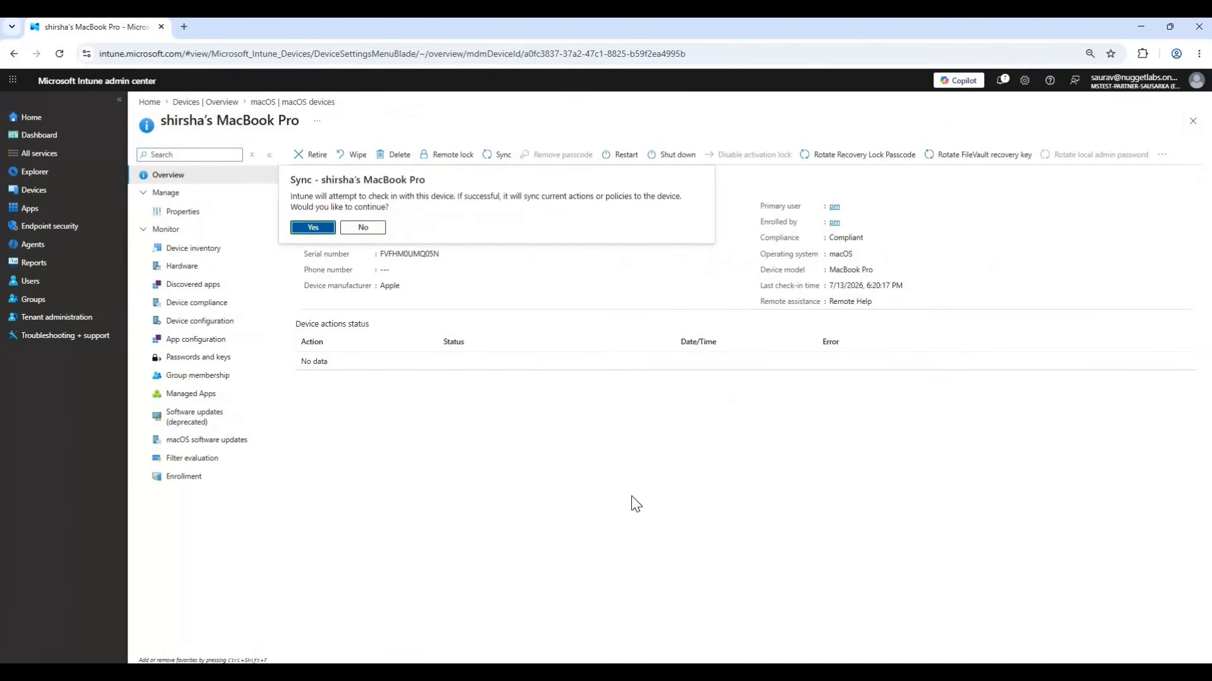
pyautogui.press('Return')
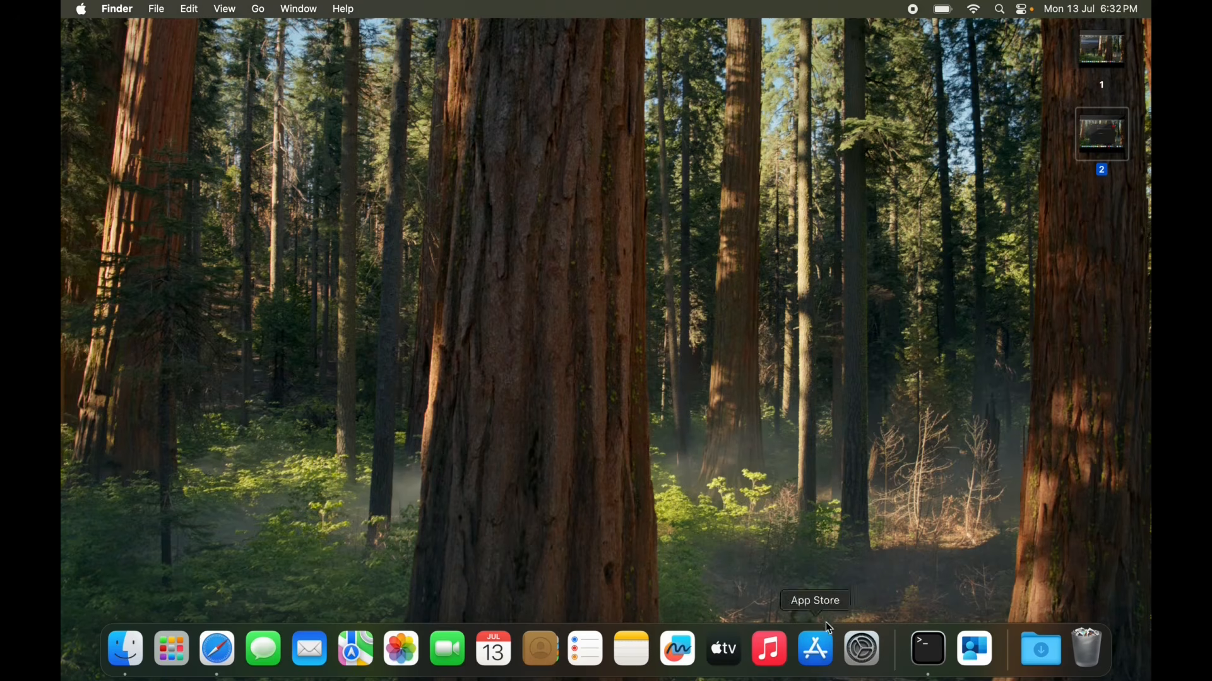
# Open System Settings and find the FileVault settings by searching for "file v".
pyautogui.click(864, 651)
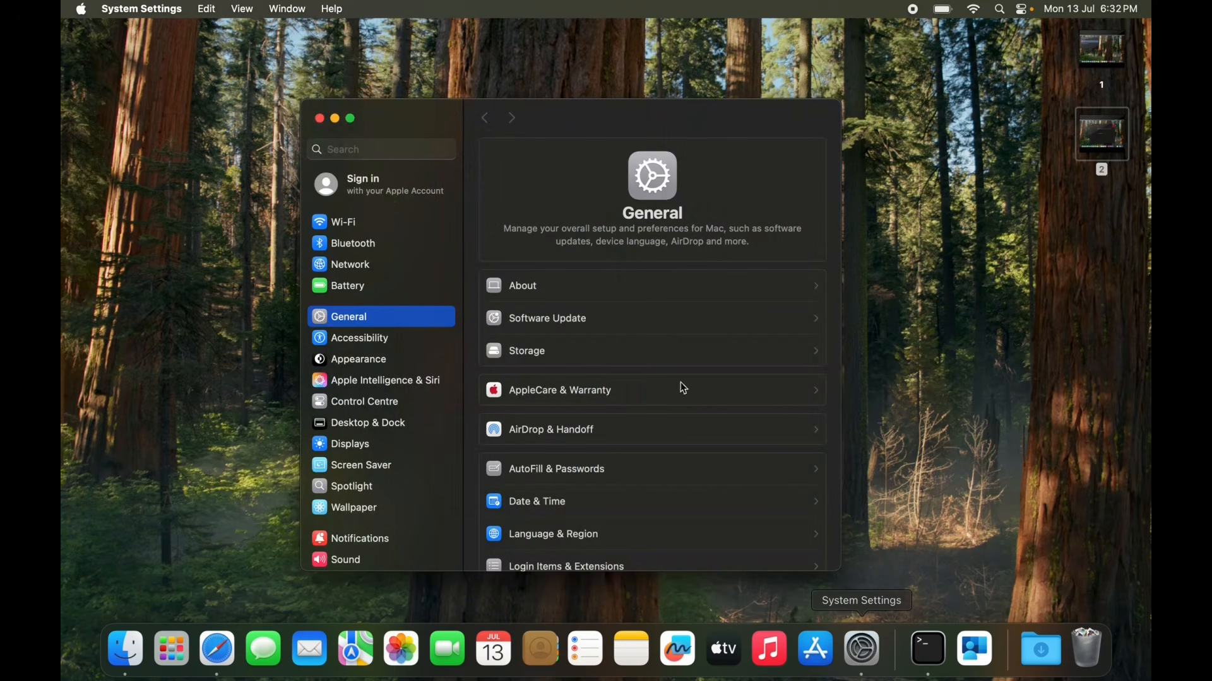
pyautogui.click(377, 151)
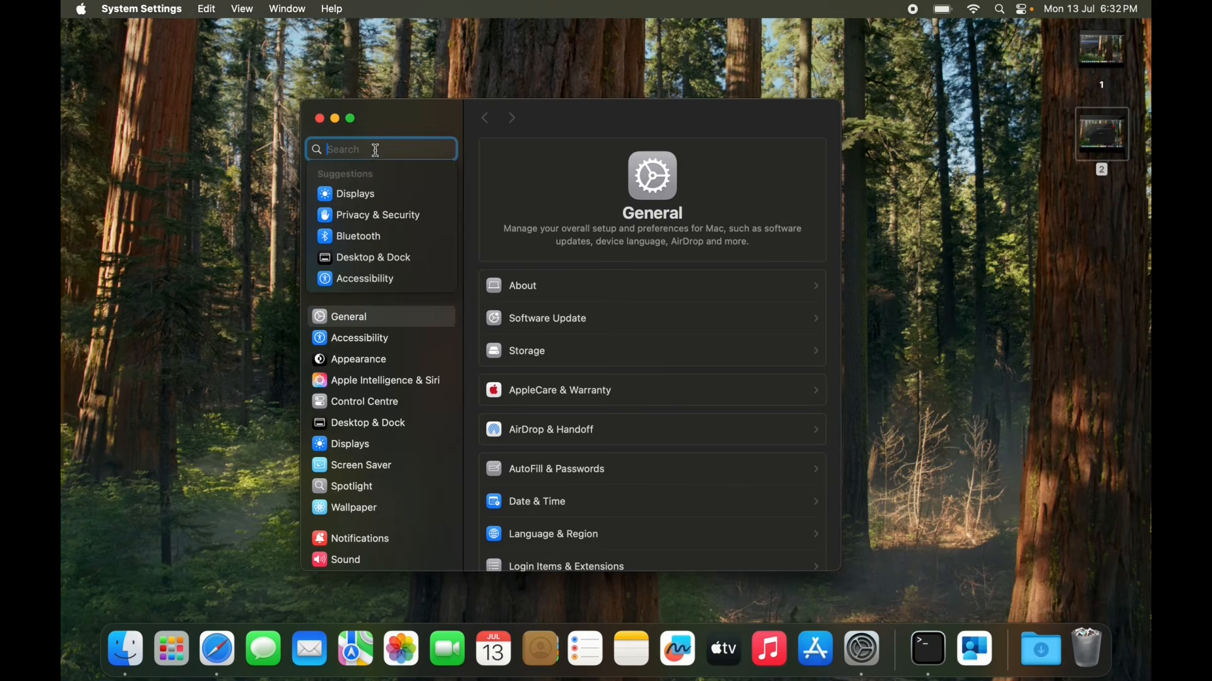
pyautogui.write('file')
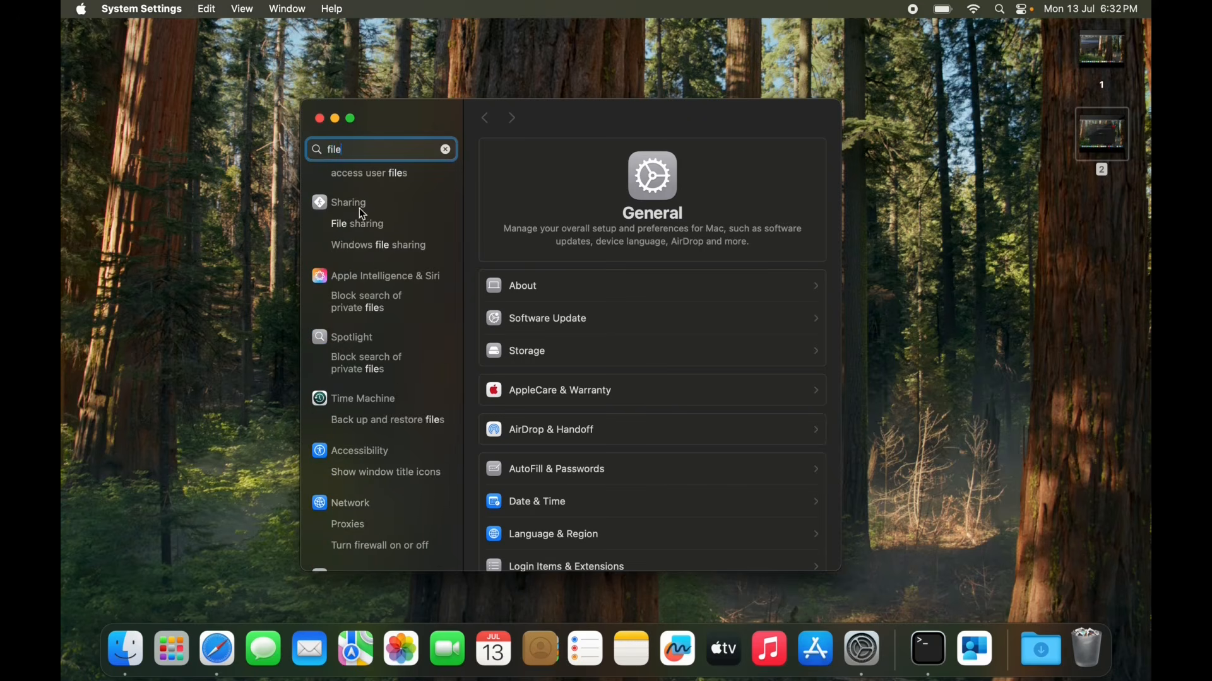
pyautogui.write(' v')
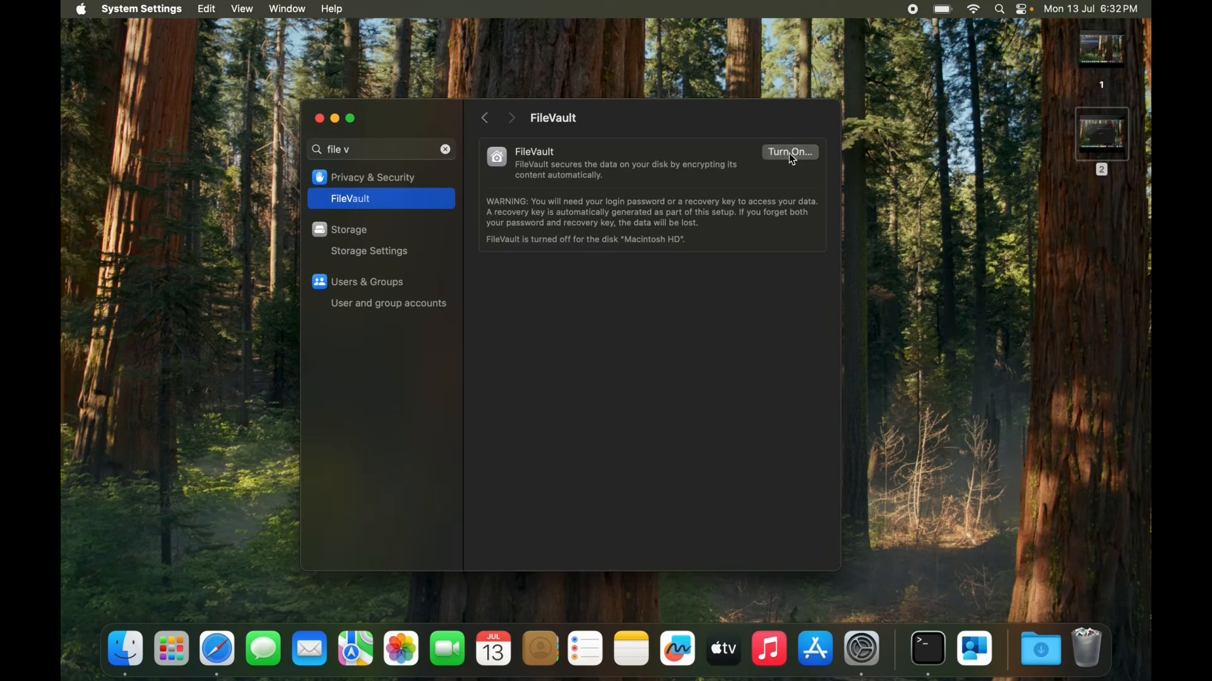
# Turn on FileVault with the administrator password, continue past the recovery key, and close System Settings.
pyautogui.click(795, 157)
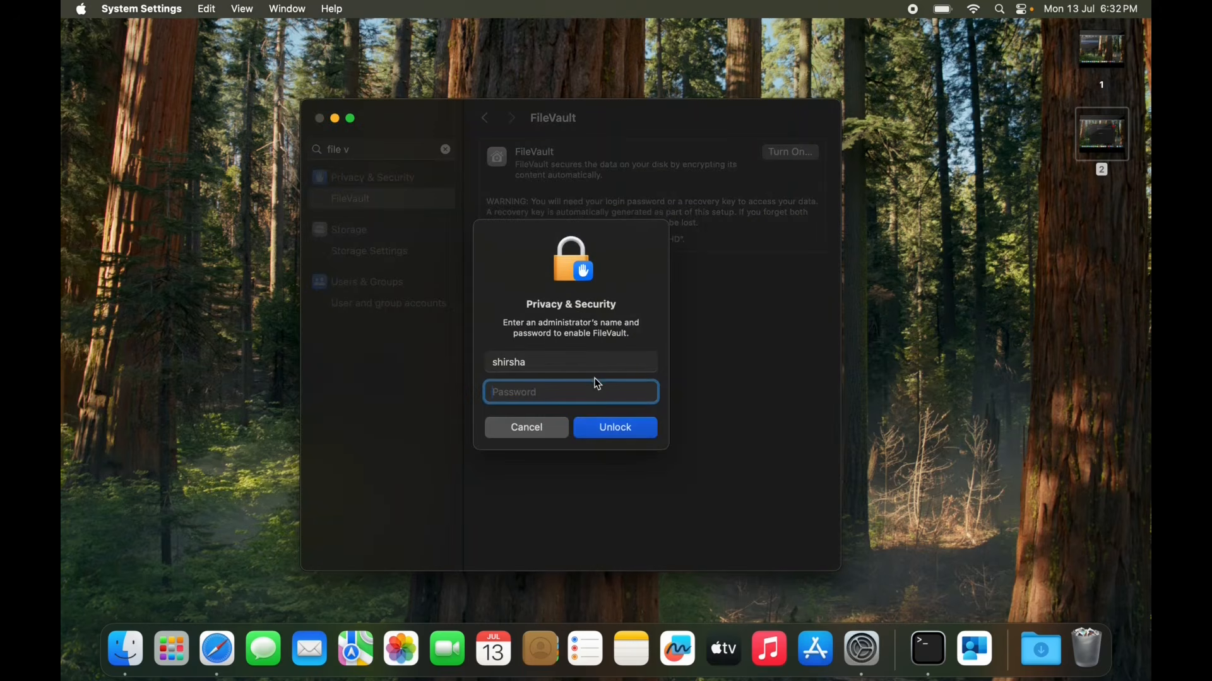
pyautogui.write('•••••••••••••')
pyautogui.click(609, 432)
pyautogui.click(532, 359)
pyautogui.click(751, 389)
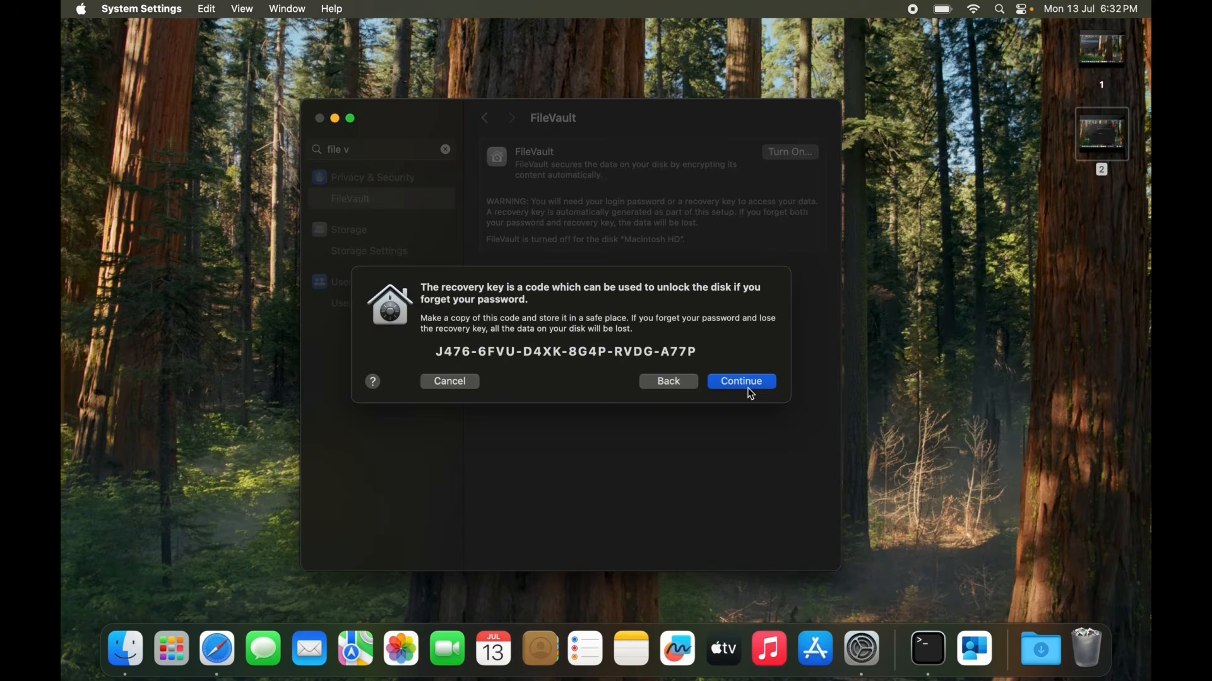
pyautogui.click(748, 384)
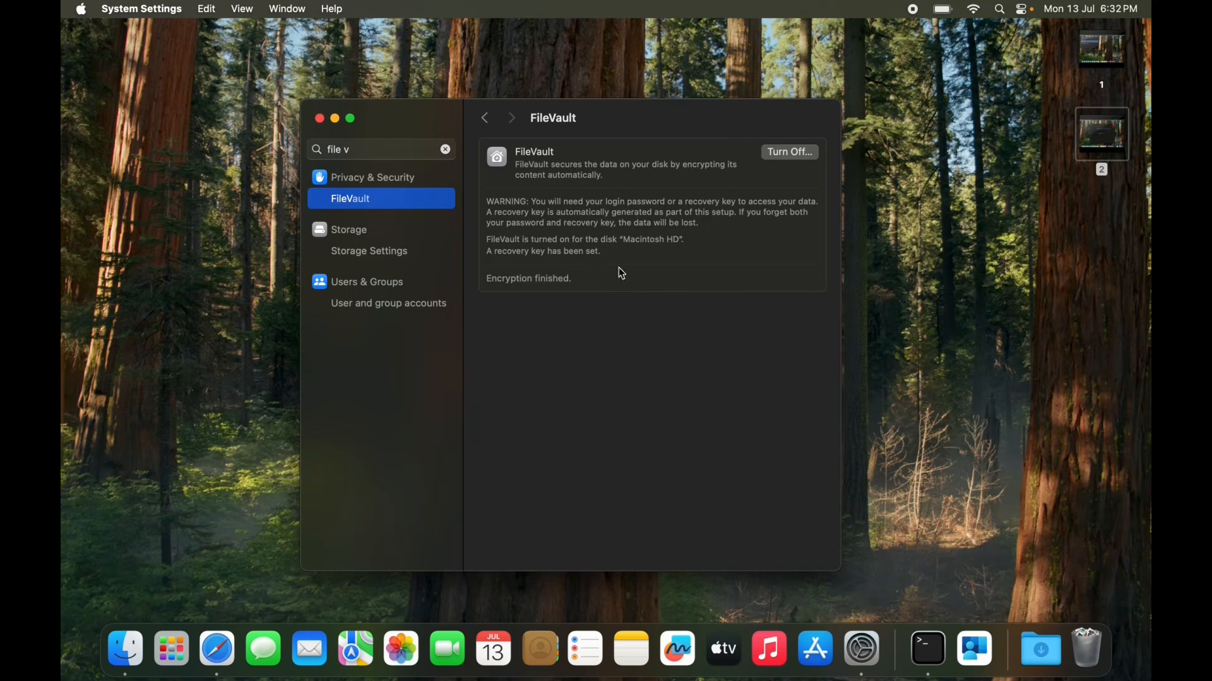
pyautogui.click(319, 119)
# Run app-sso platform -s in Terminal, examine the User Configuration section, and close the window.
pyautogui.click(938, 673)
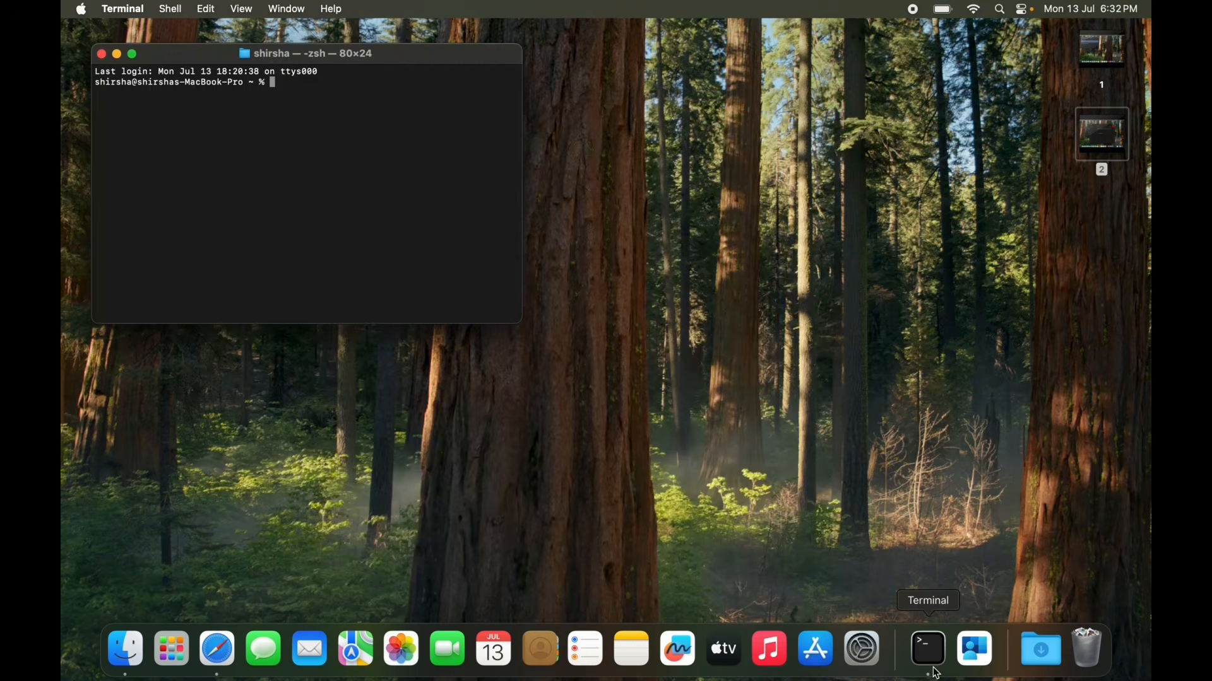
pyautogui.write('app-sso platform -s')
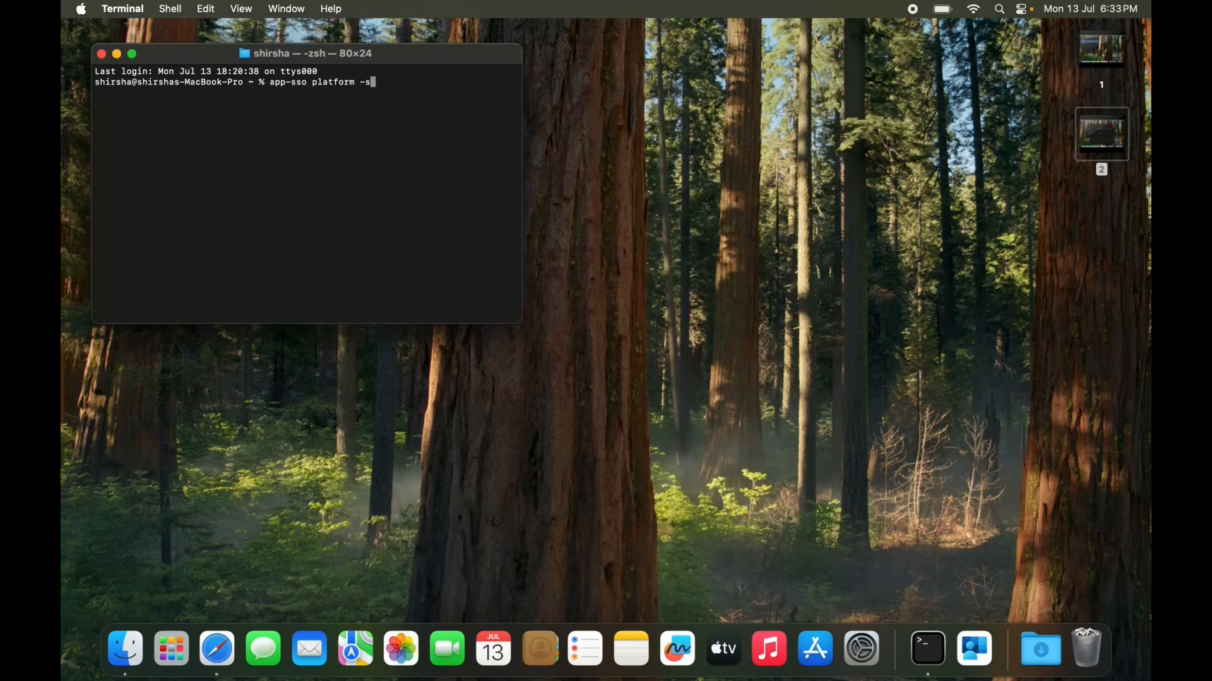
pyautogui.press('Return')
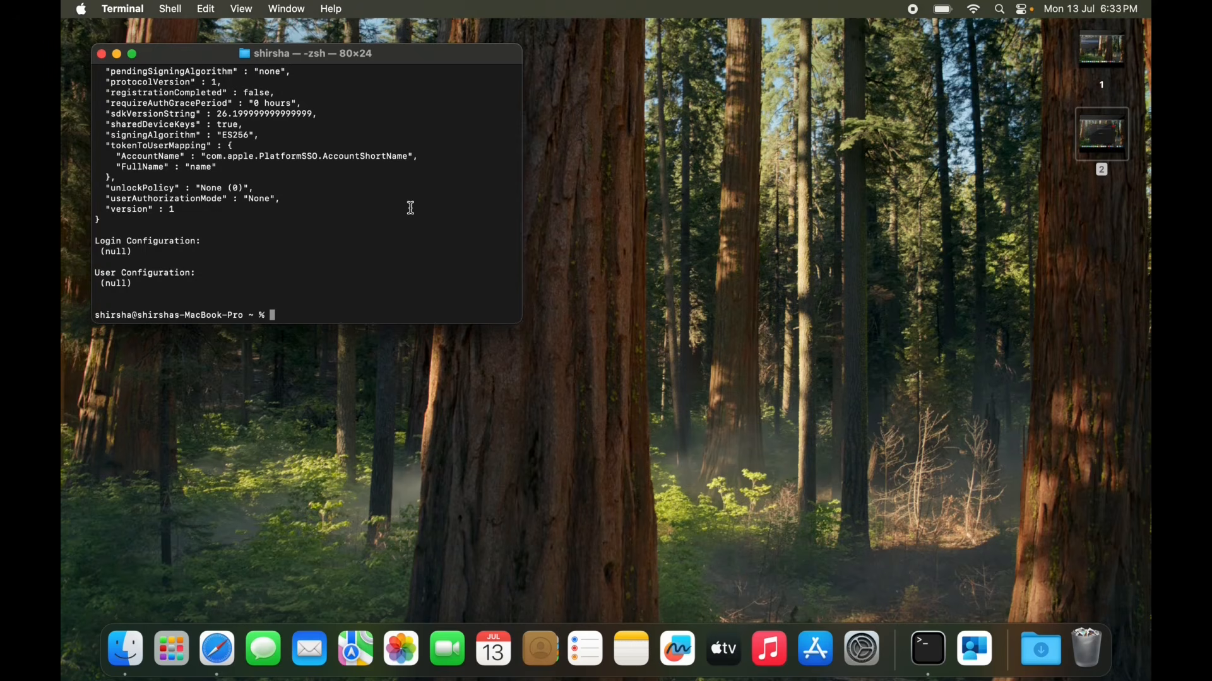
pyautogui.rightClick(142, 286)
pyautogui.click(131, 282)
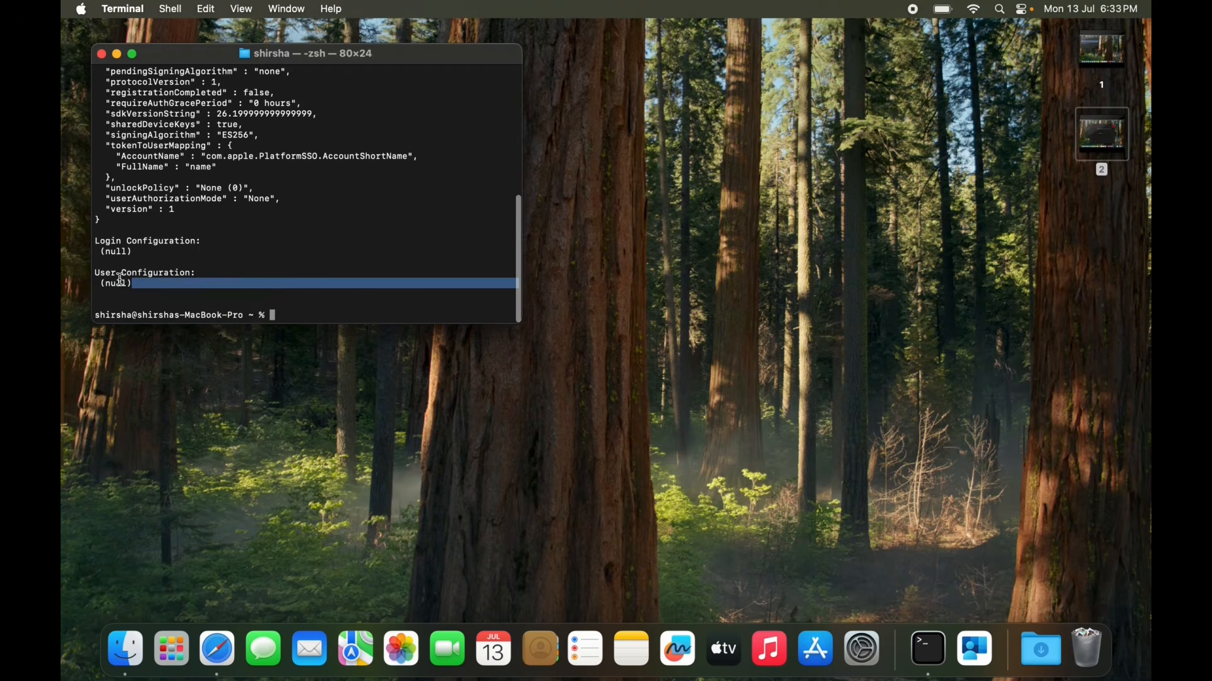
pyautogui.moveTo(139, 285); pyautogui.dragTo(101, 280)
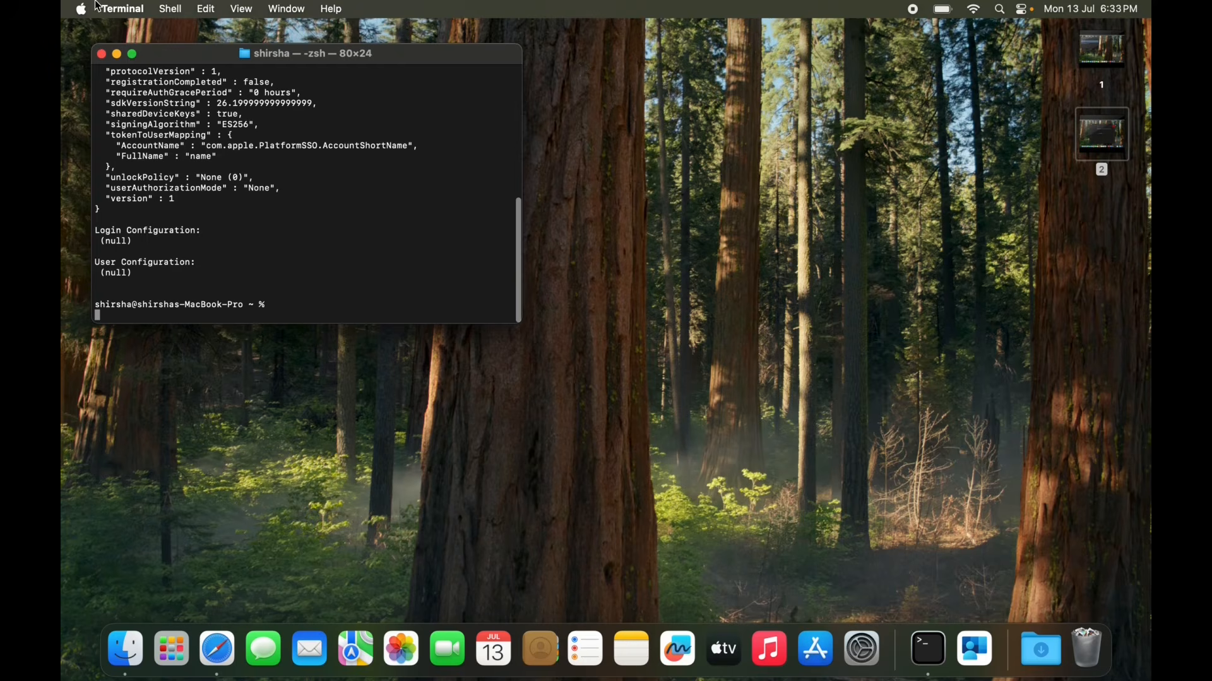
pyautogui.click(101, 54)
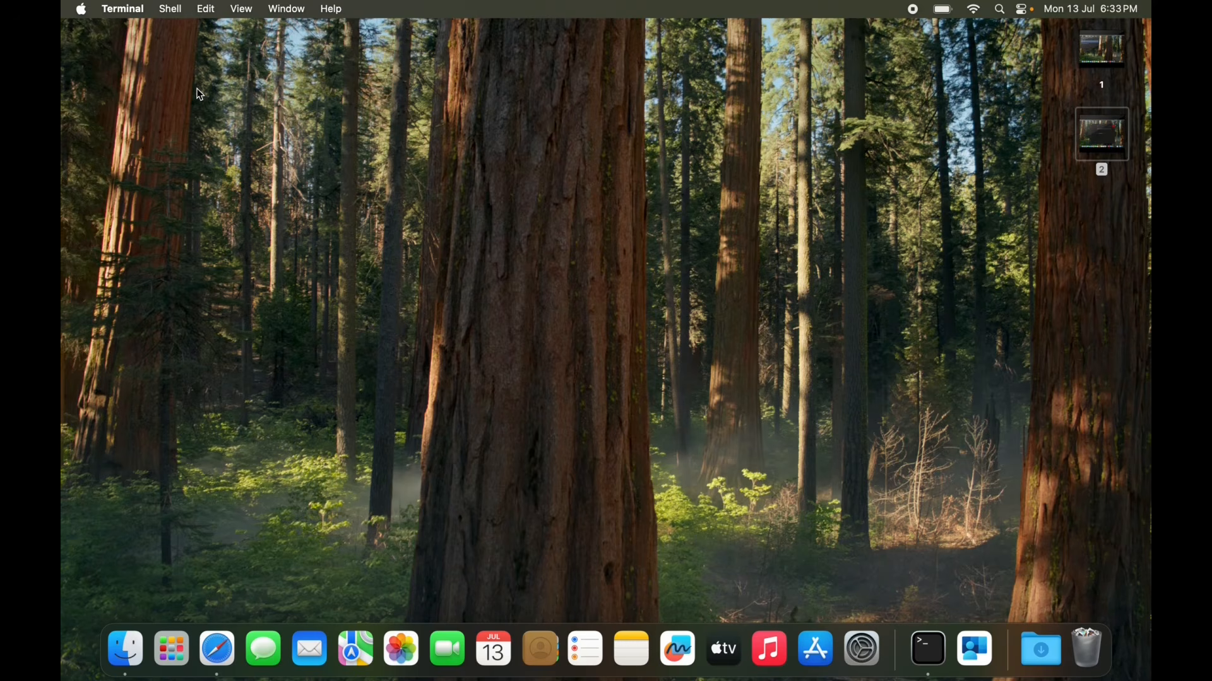
pyautogui.click(934, 659)
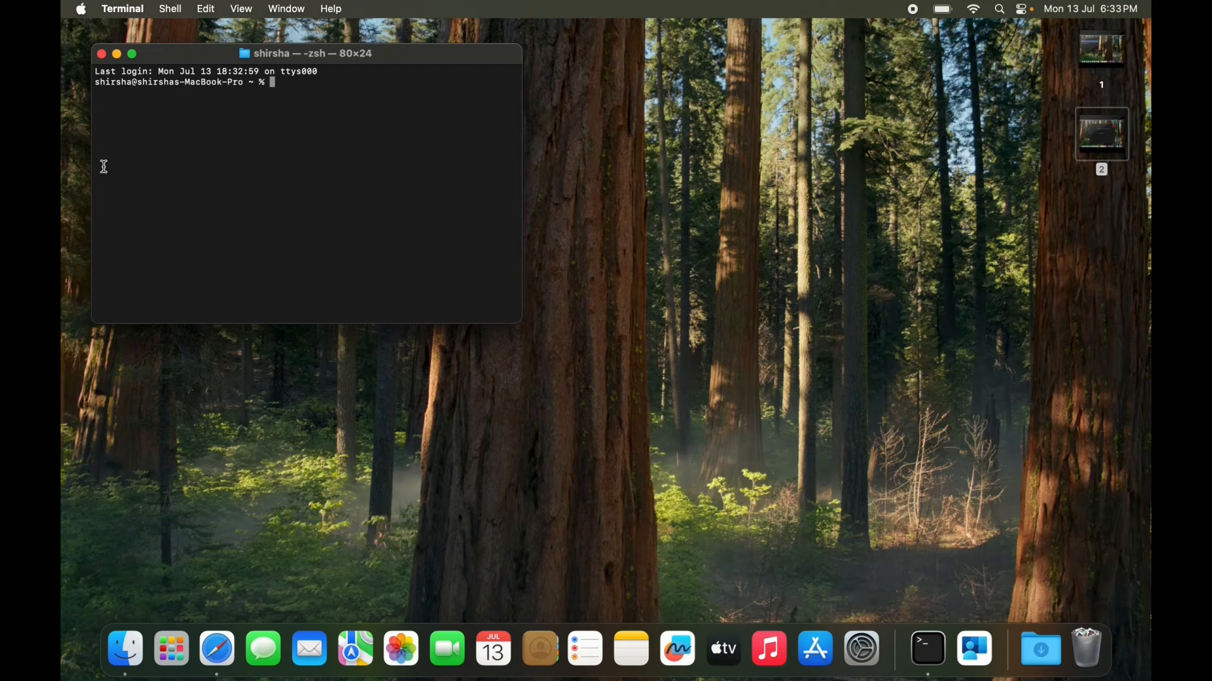
pyautogui.click(101, 55)
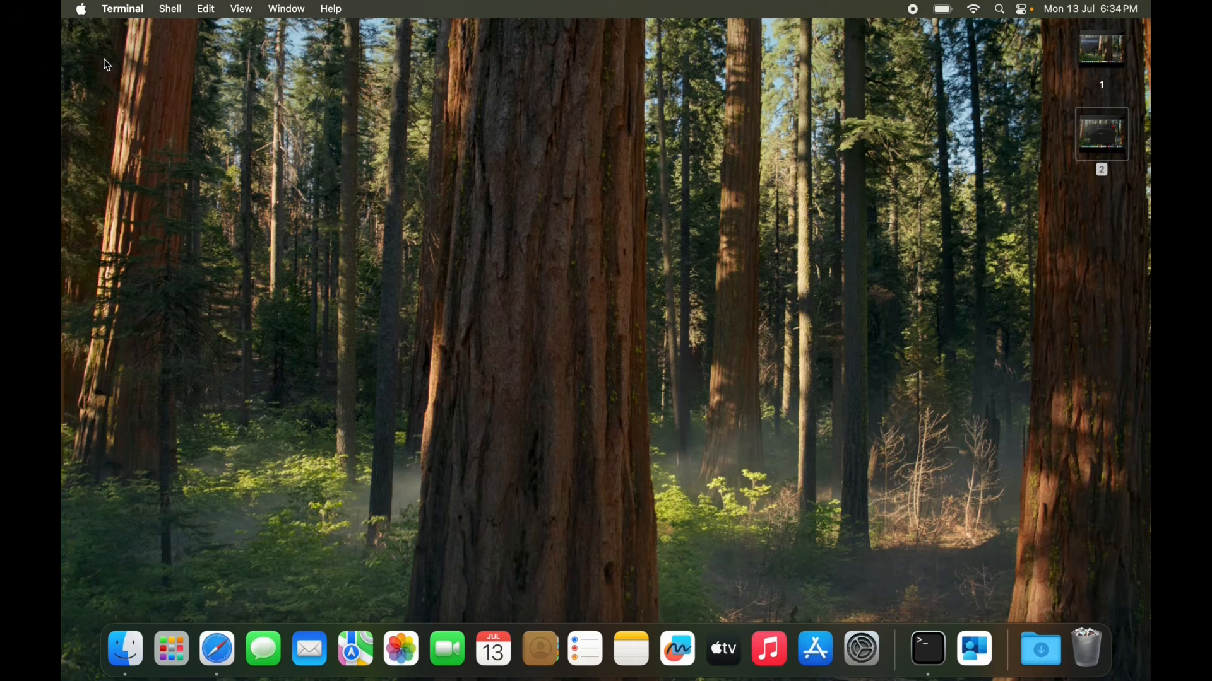
pyautogui.click(82, 9)
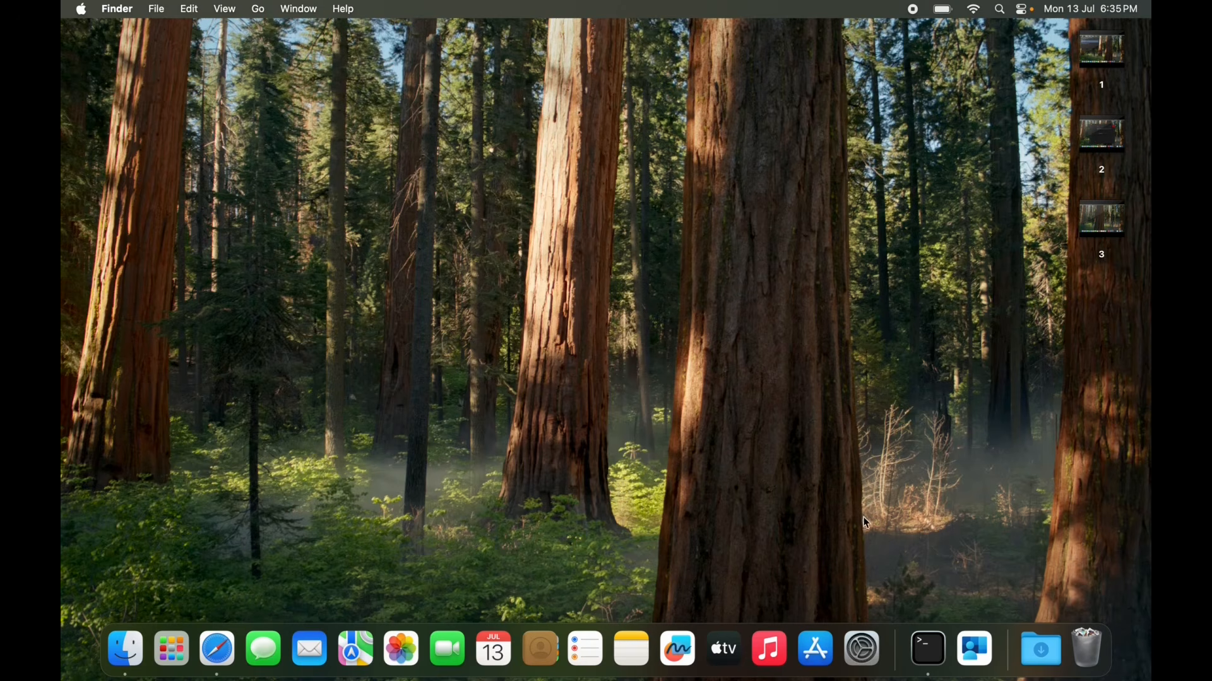
# Sign in to Company Portal and check the status of the MacBook Pro currently in use.
pyautogui.click(980, 659)
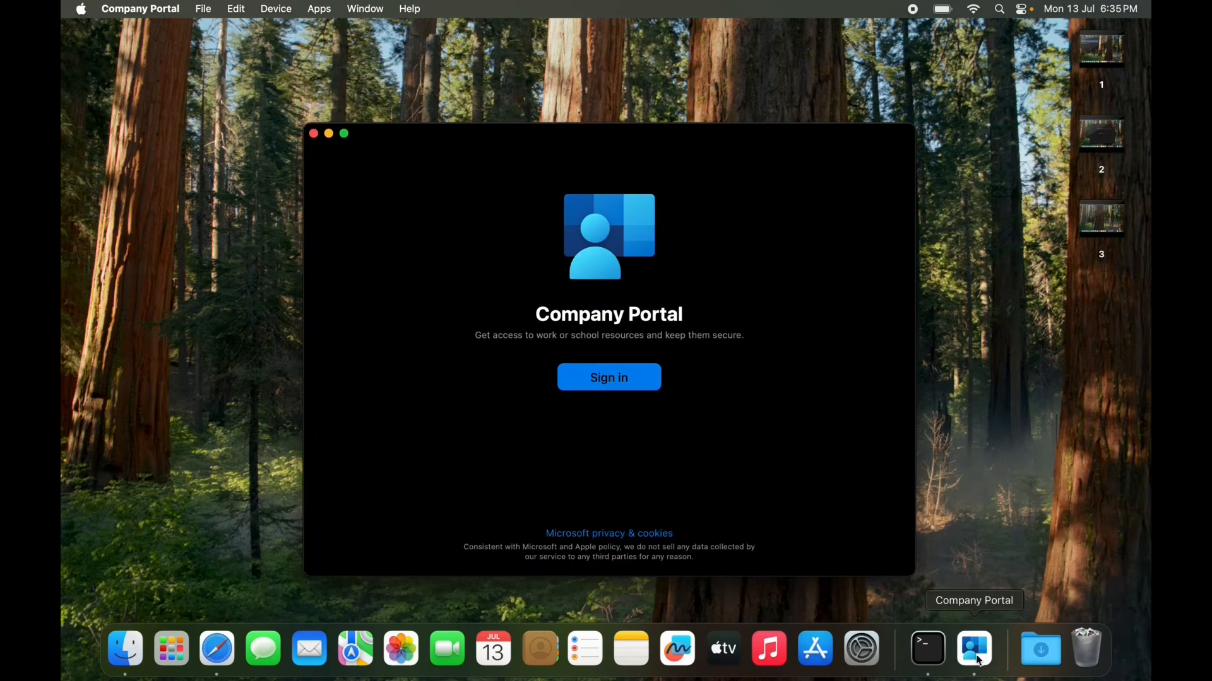
pyautogui.click(622, 381)
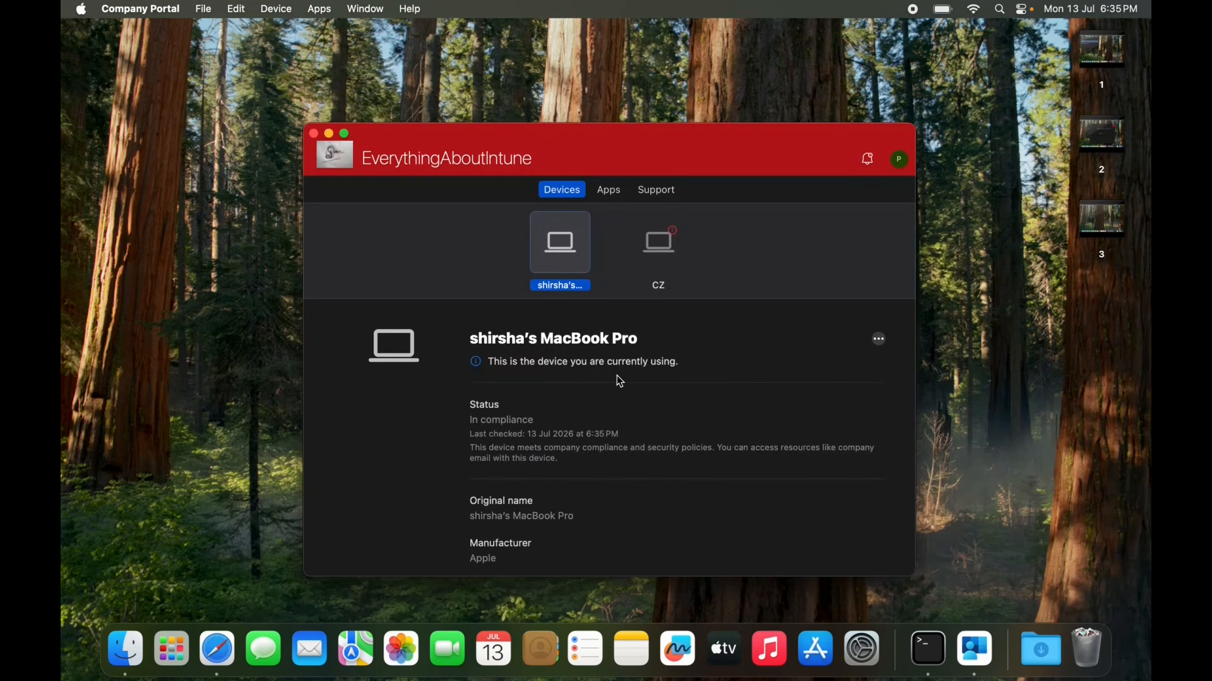
pyautogui.click(880, 340)
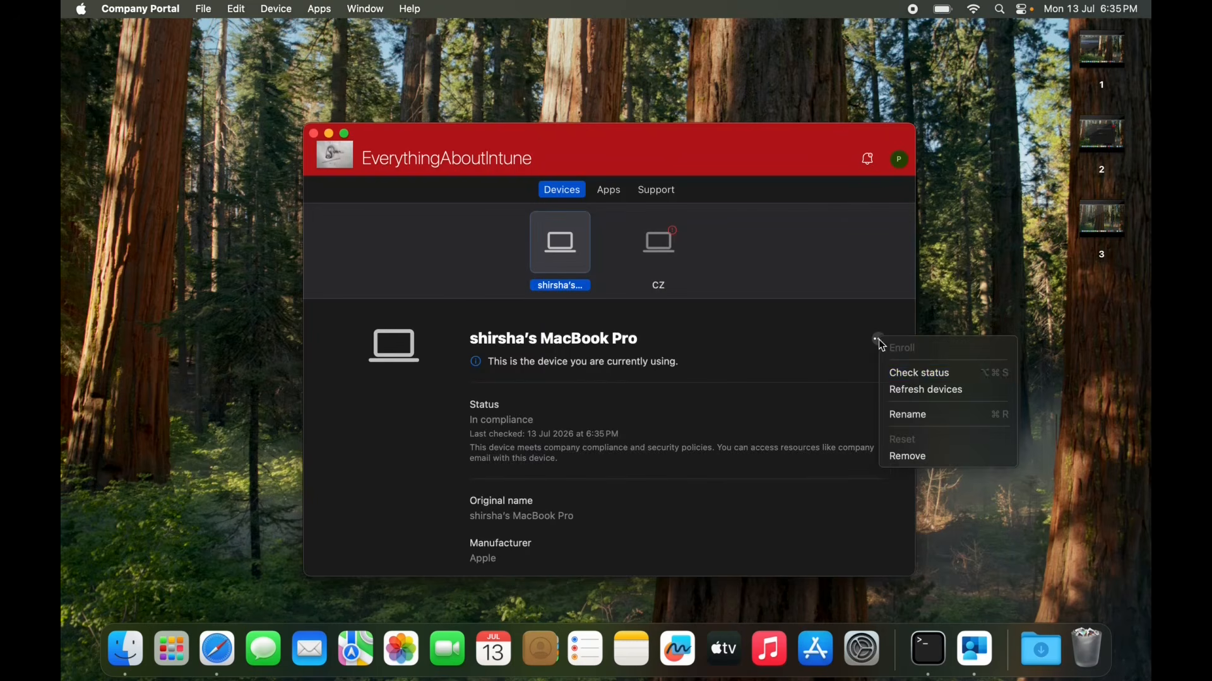
pyautogui.click(938, 375)
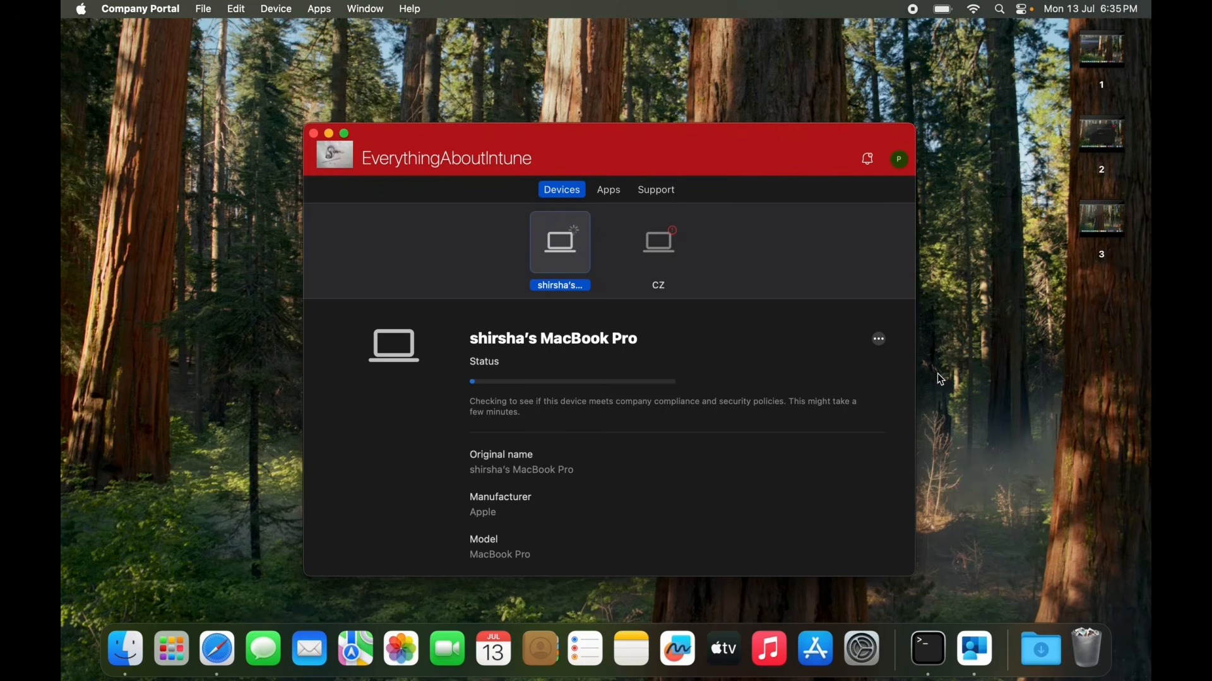
pyautogui.click(937, 370)
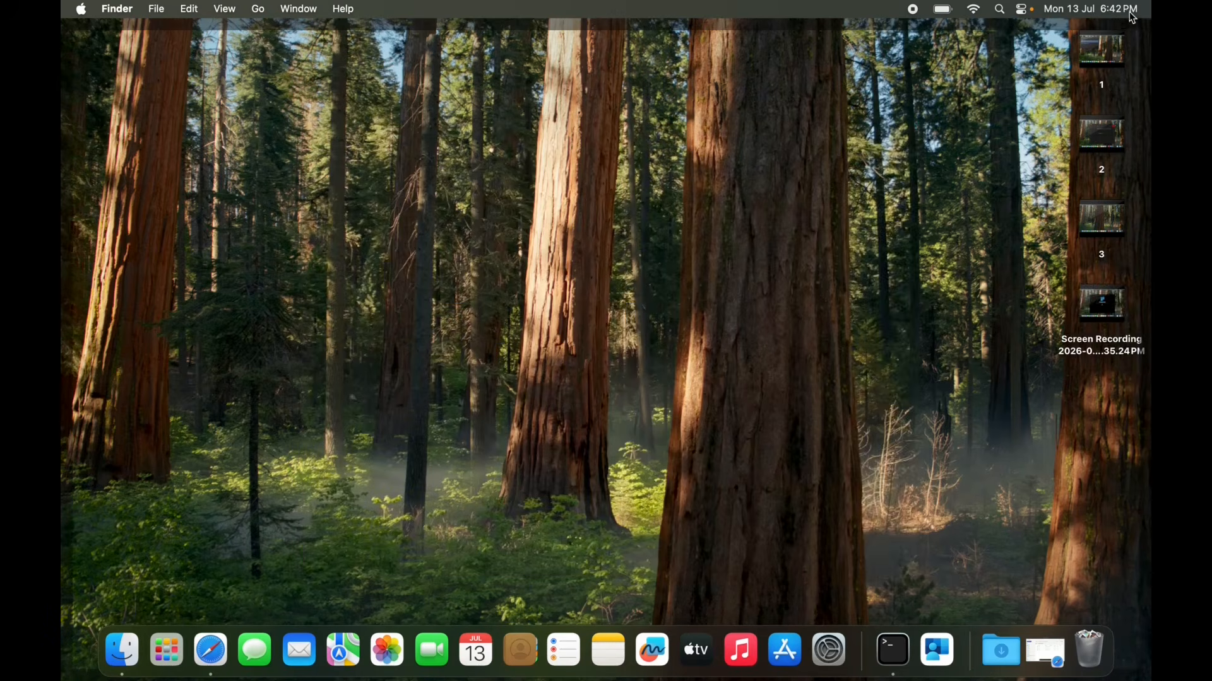
# Start the Platform Single Sign-on registration from the Registration Required notification and authorise it with the local account password.
pyautogui.click(1094, 9)
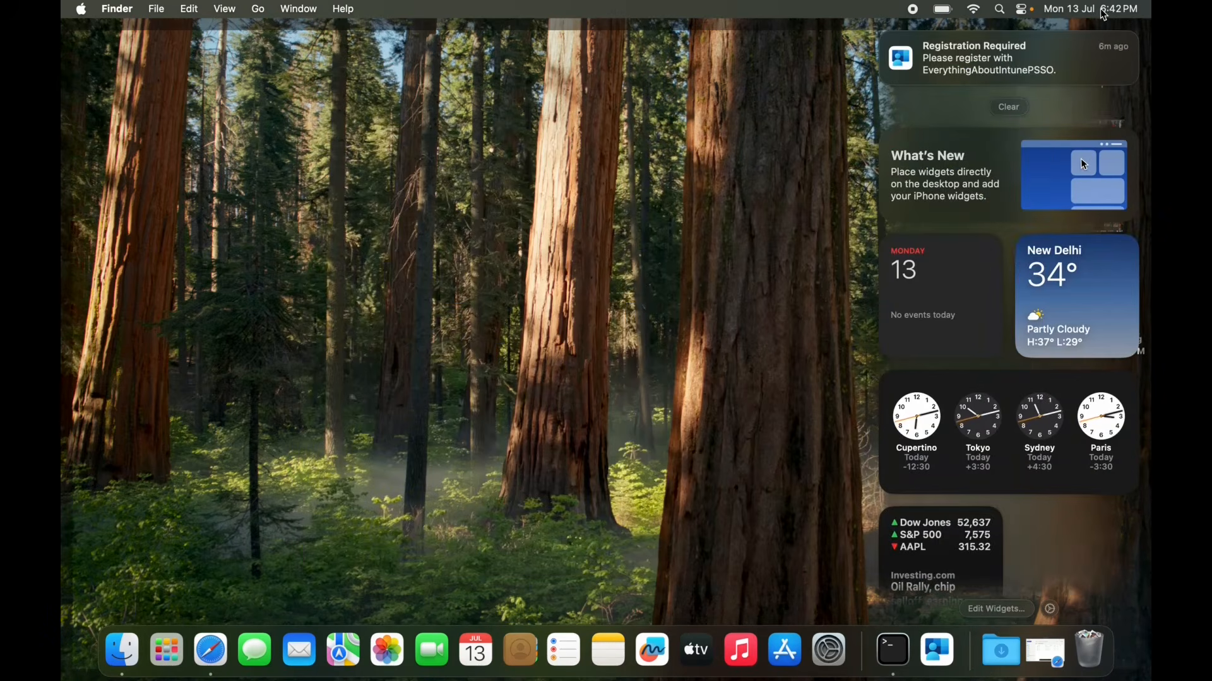
pyautogui.moveTo(1026, 50)
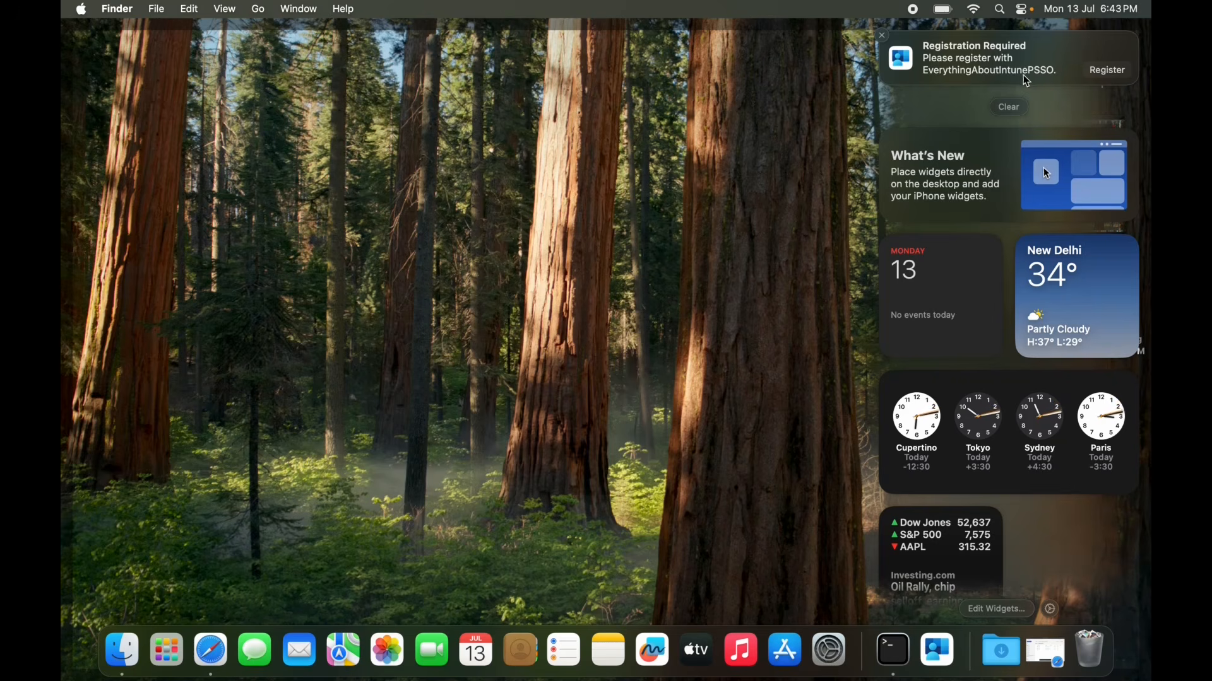
pyautogui.click(1112, 72)
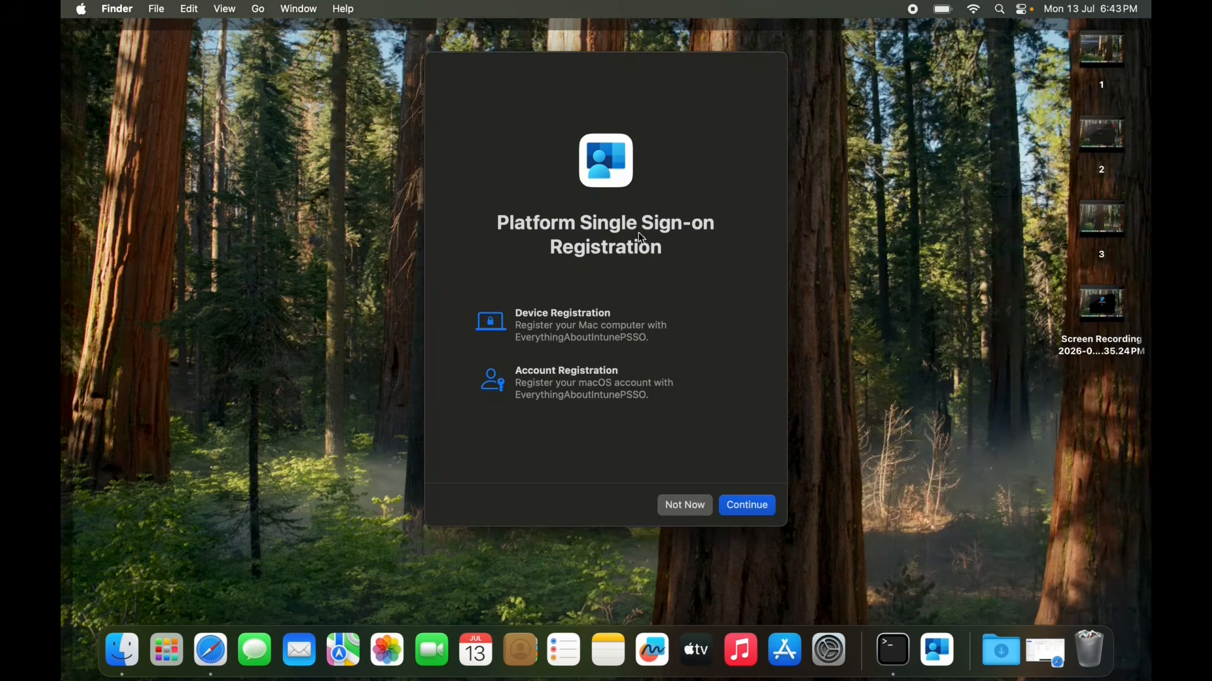
pyautogui.click(750, 507)
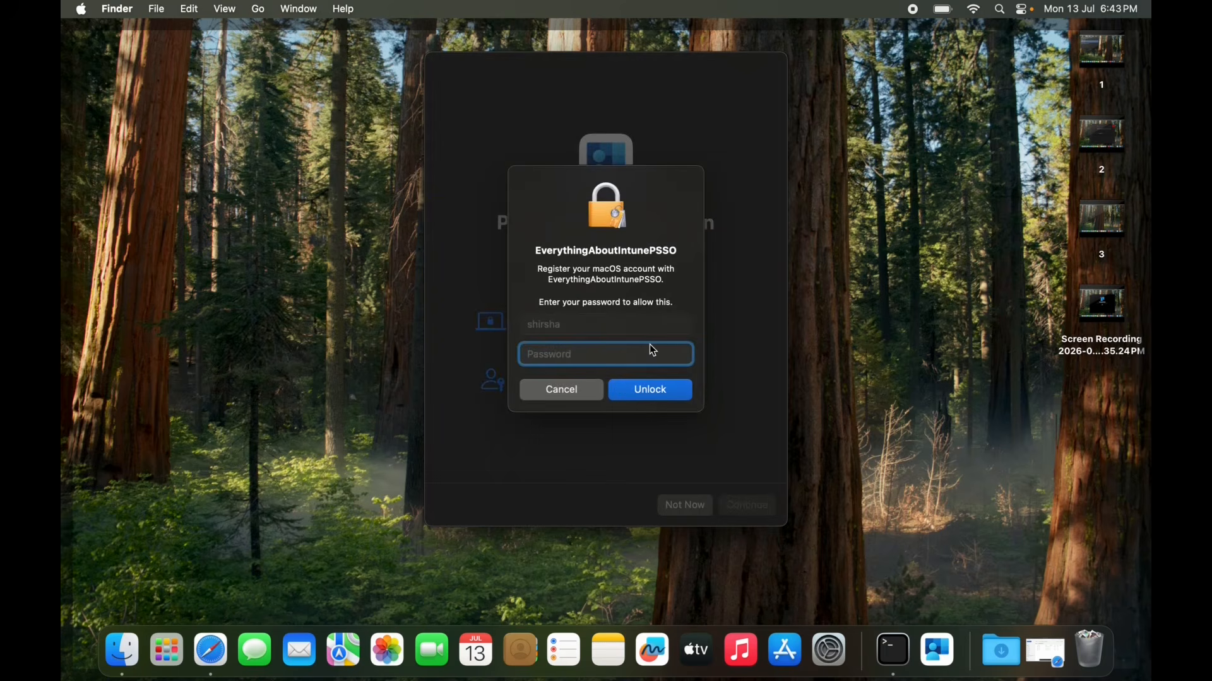
pyautogui.write('*************')
pyautogui.click(647, 391)
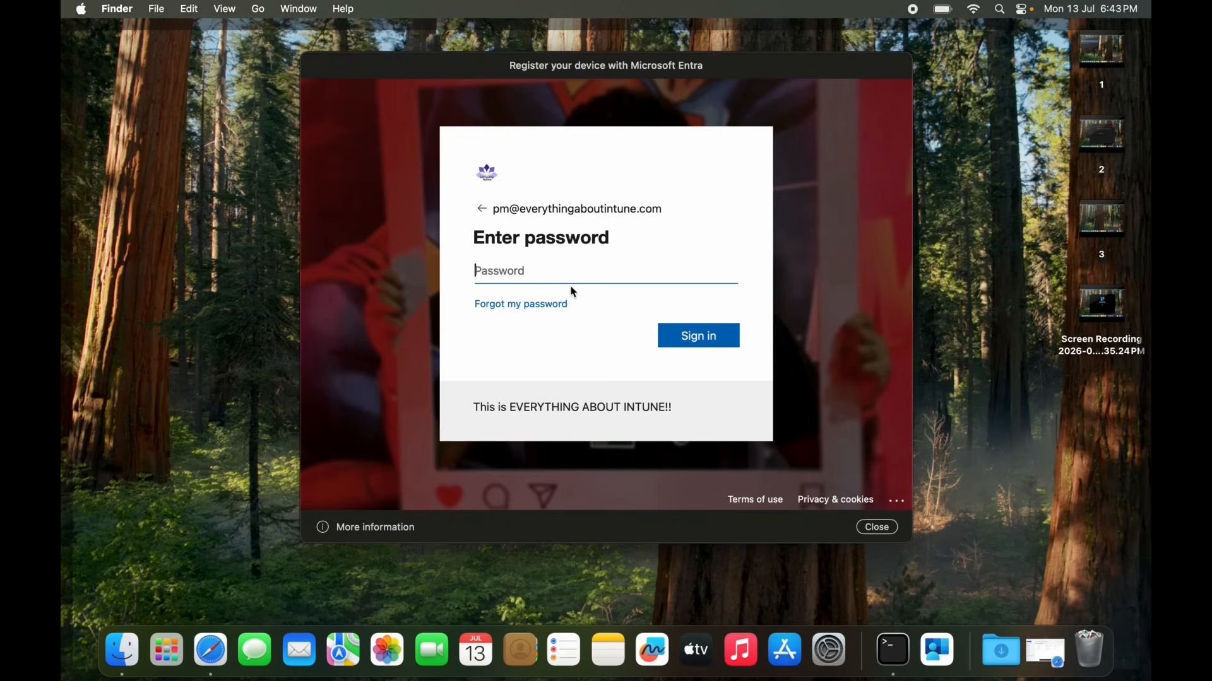
# Enter the work account password in the Microsoft Entra device registration and sign in.
pyautogui.write('••••••••••')
pyautogui.press('Return')
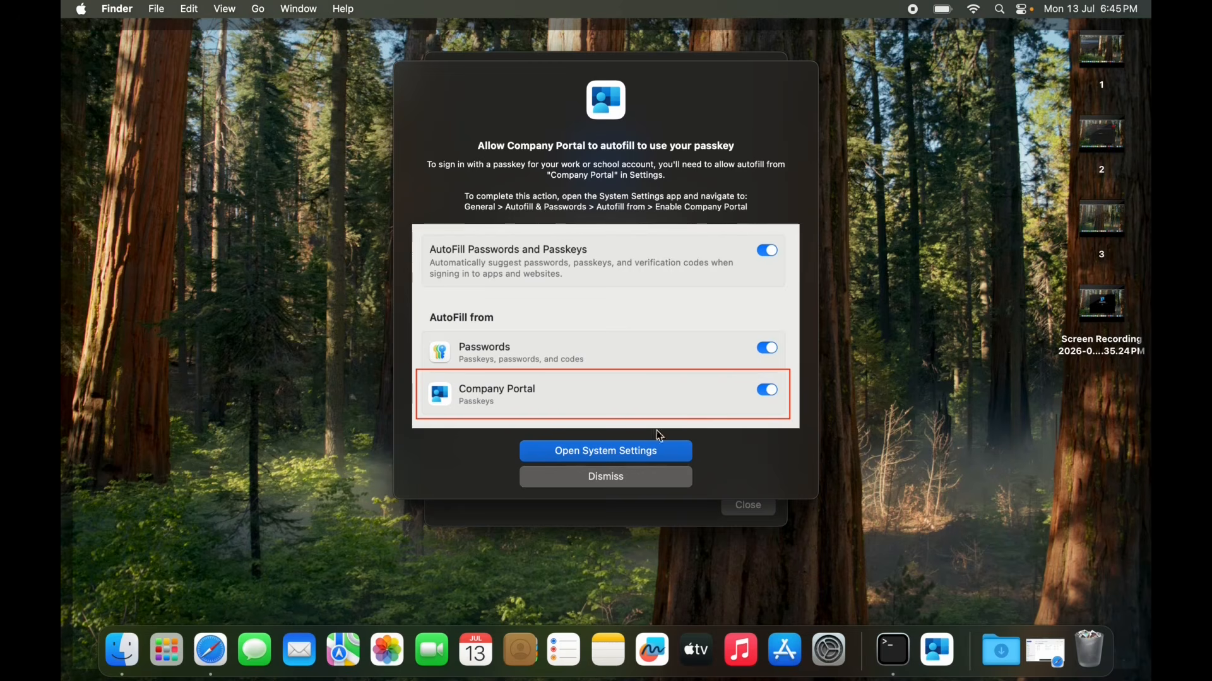
# Enable Company Portal as an AutoFill source for passkeys in System Settings and close the Platform Single Sign-on registration.
pyautogui.click(616, 455)
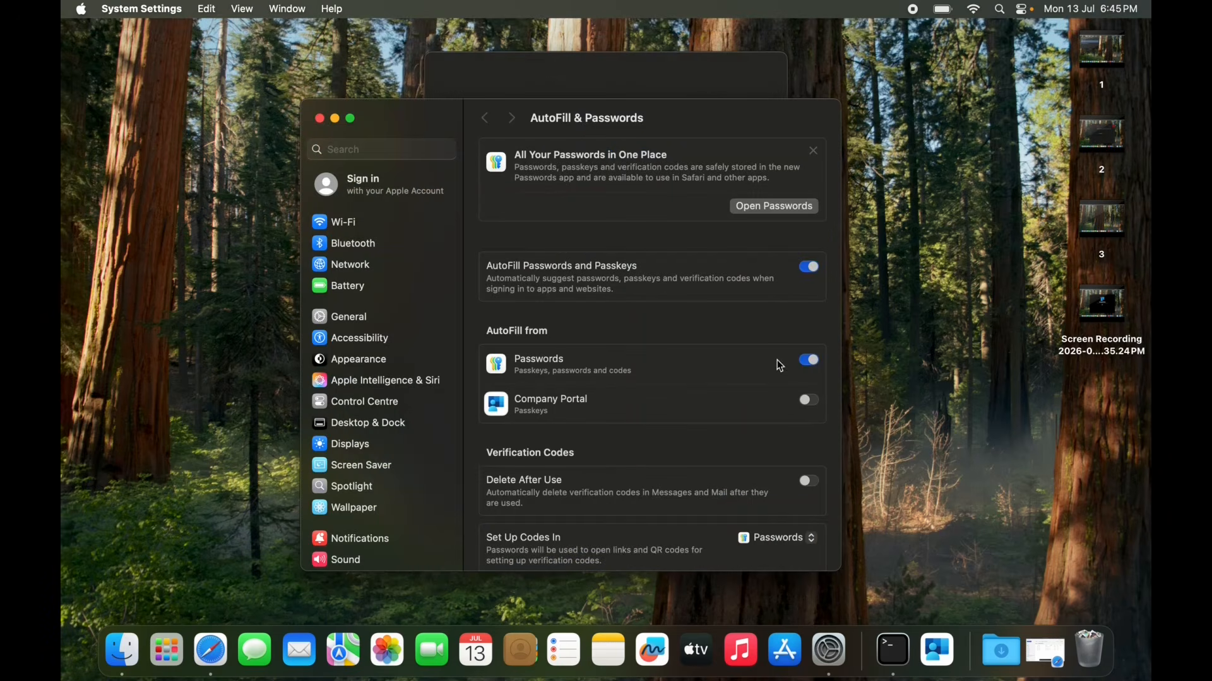
pyautogui.click(808, 400)
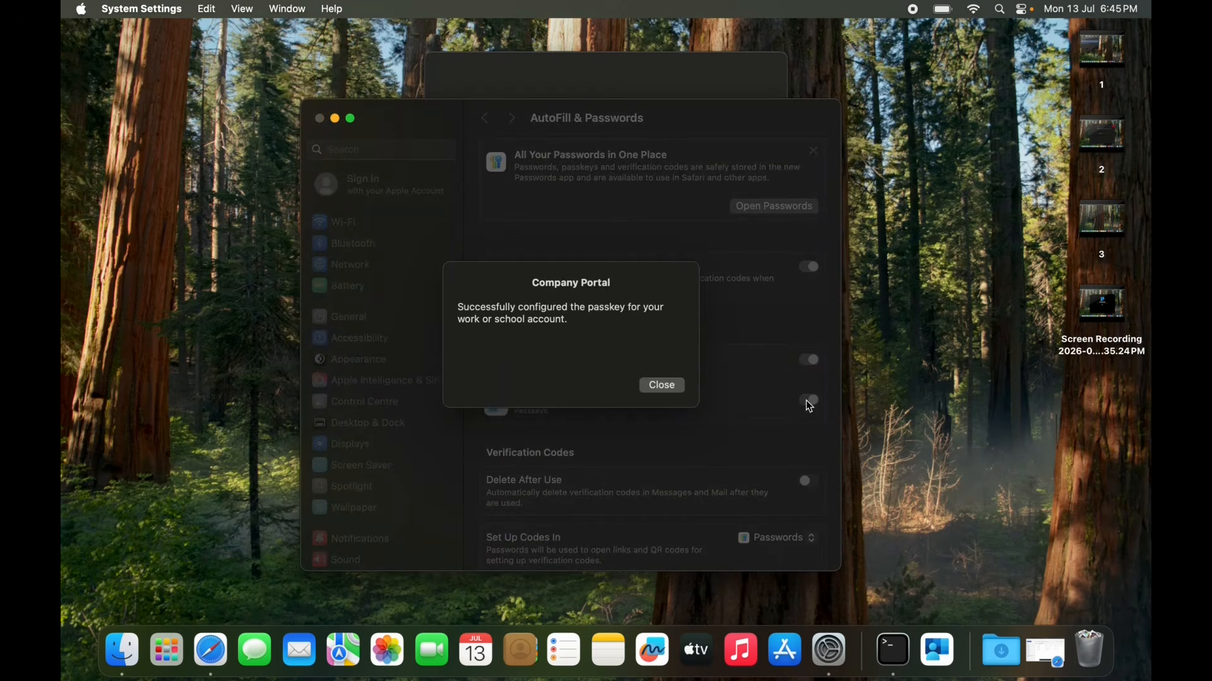
pyautogui.click(674, 388)
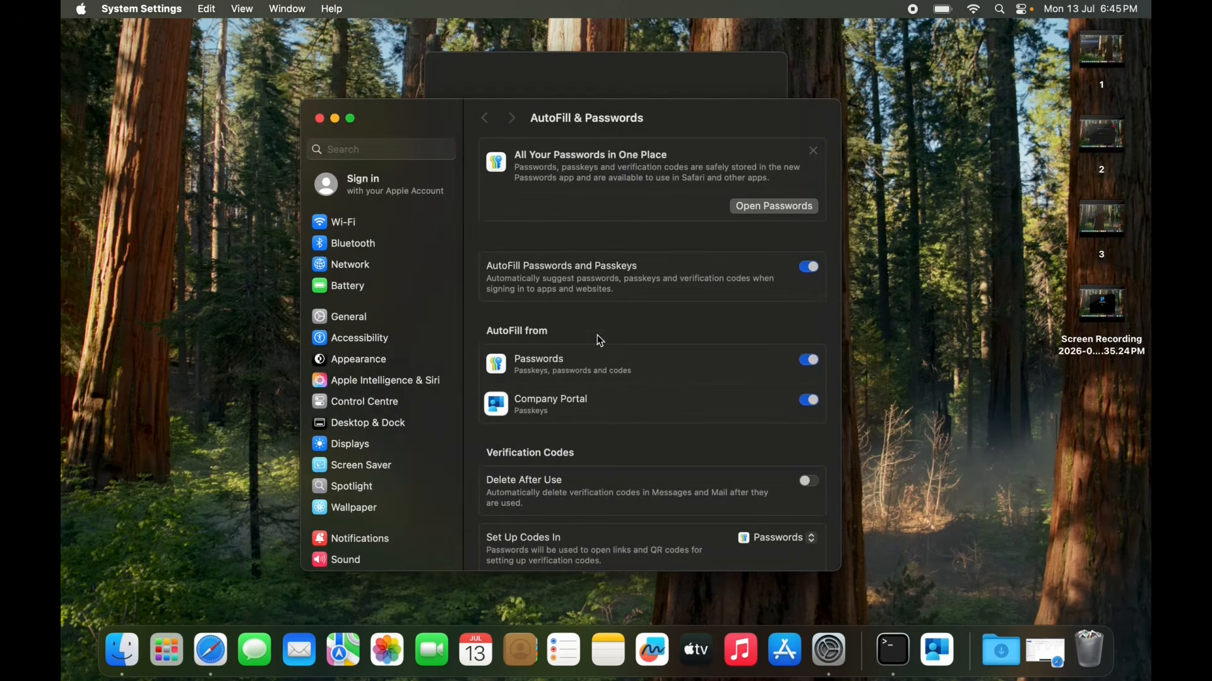
pyautogui.click(320, 119)
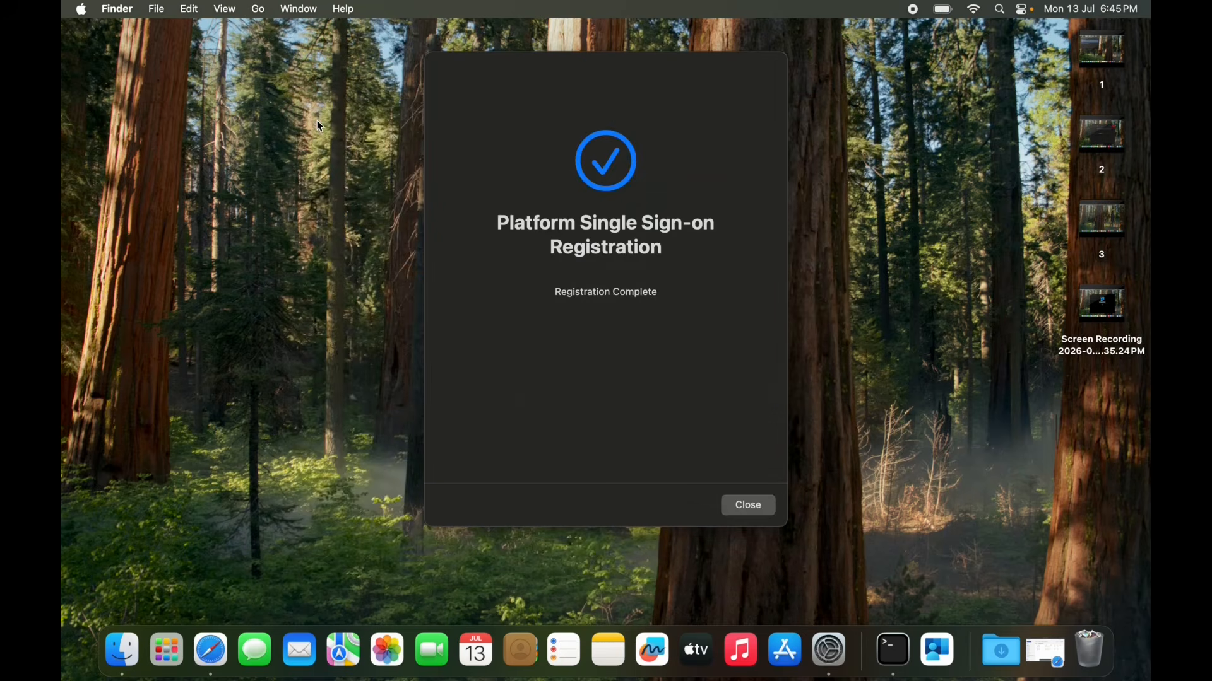
pyautogui.click(759, 508)
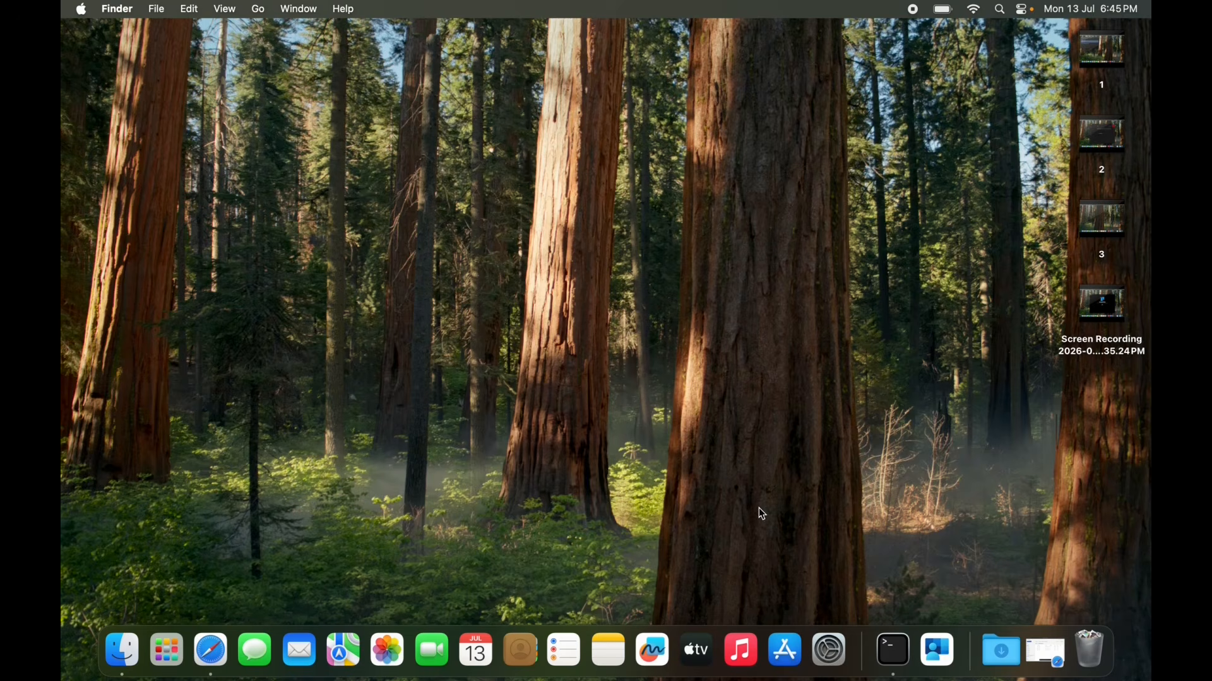
# Run app-sso platform -s in a Terminal window to check the Platform SSO registration state.
pyautogui.click(894, 650)
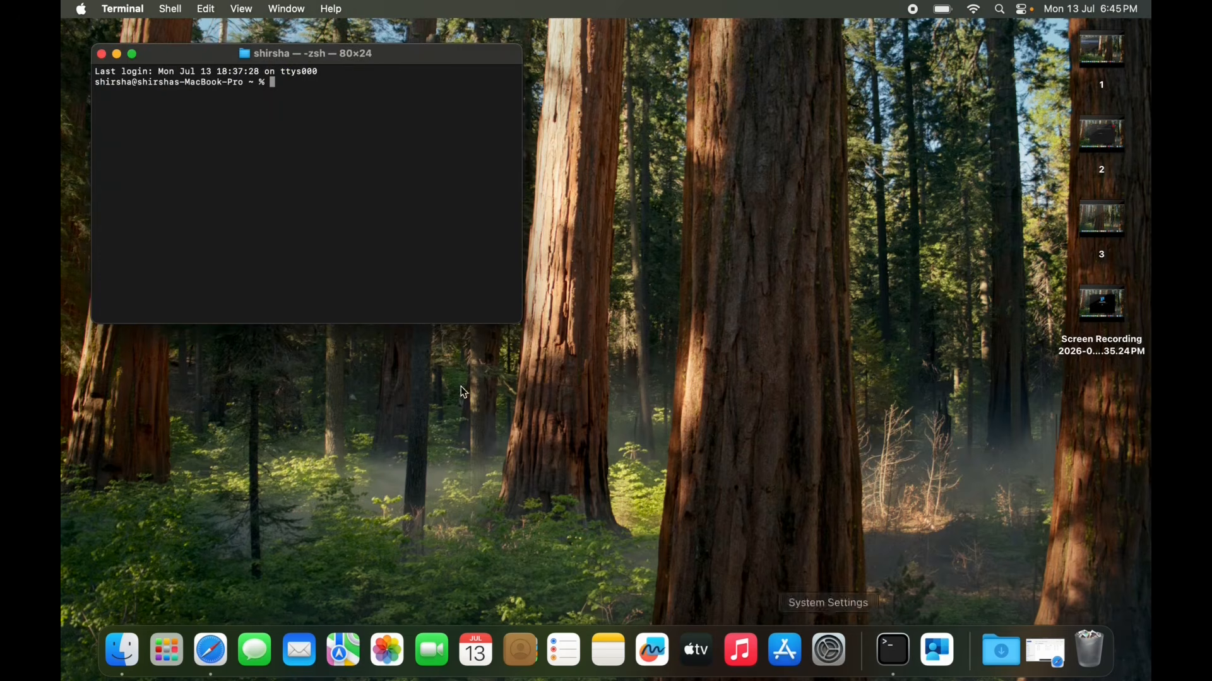
pyautogui.write('app-sso platform -s')
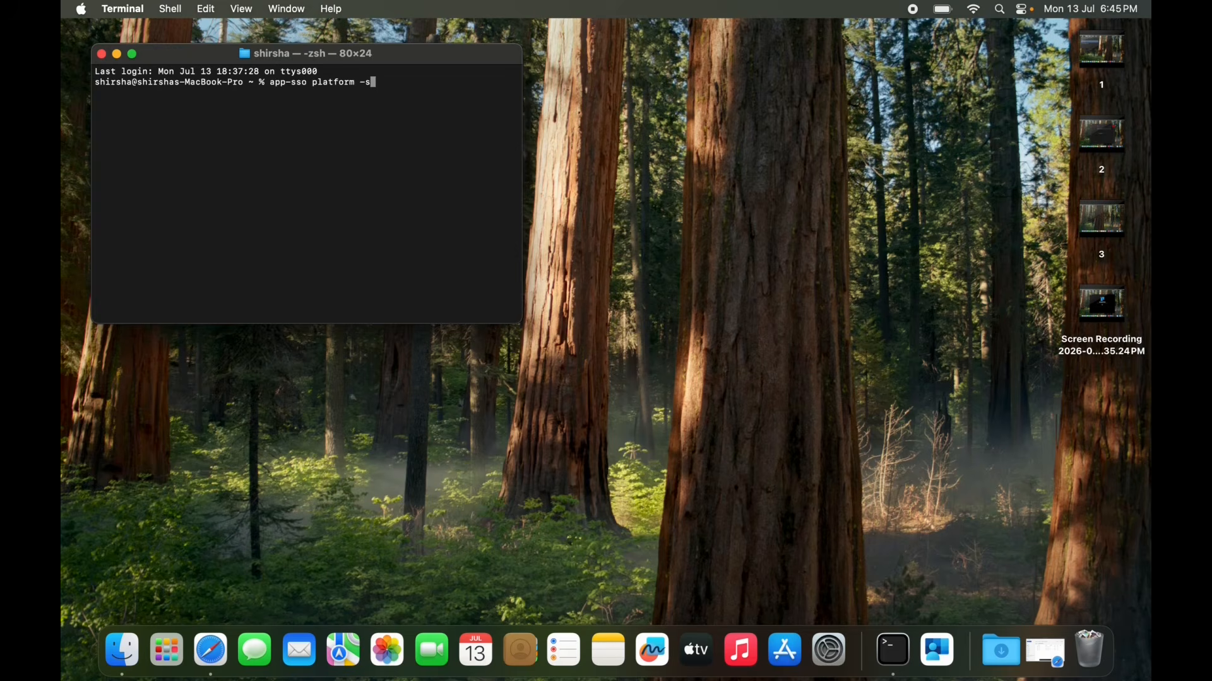
pyautogui.press('Return')
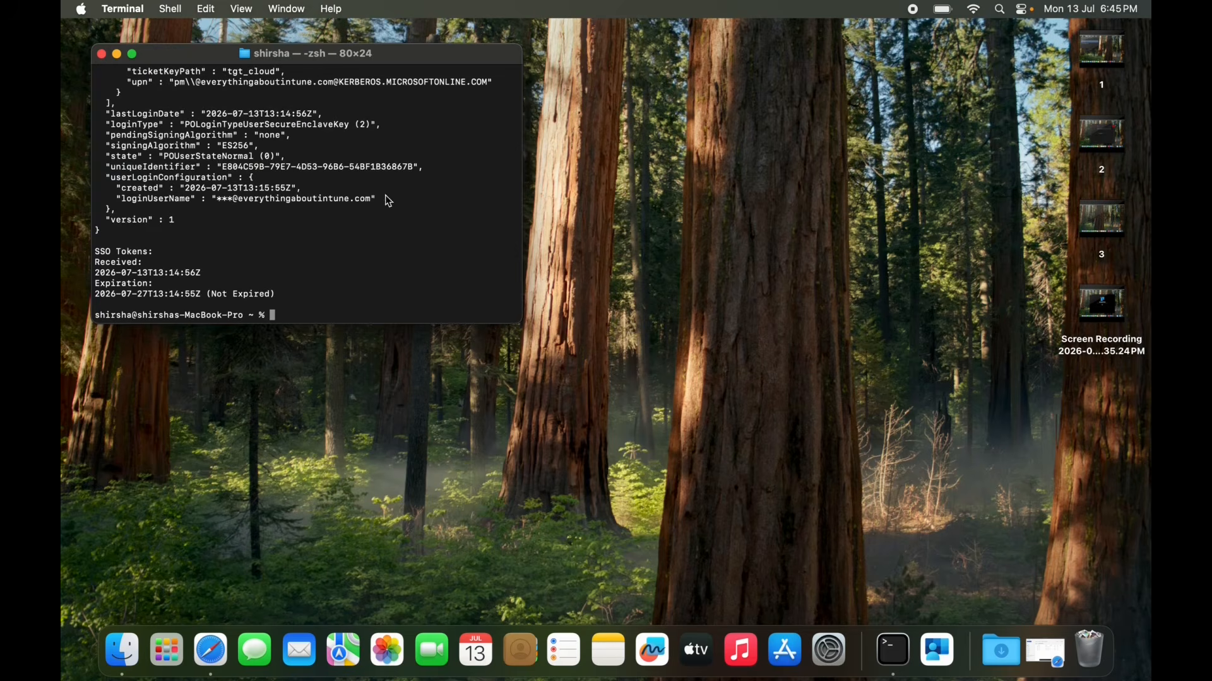
# Expand the Terminal window to full screen and examine the SSO token expiration and the Kerberos upn under User Configuration.
pyautogui.rightClick(279, 294)
pyautogui.click(150, 246)
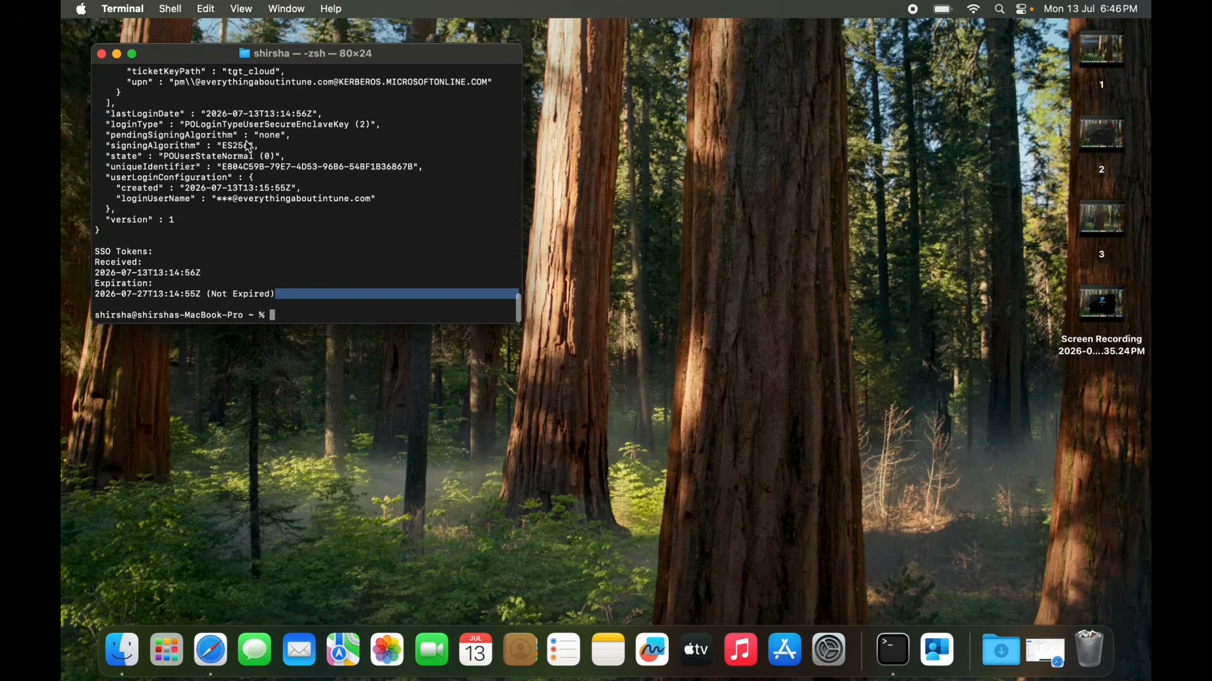
pyautogui.click(132, 58)
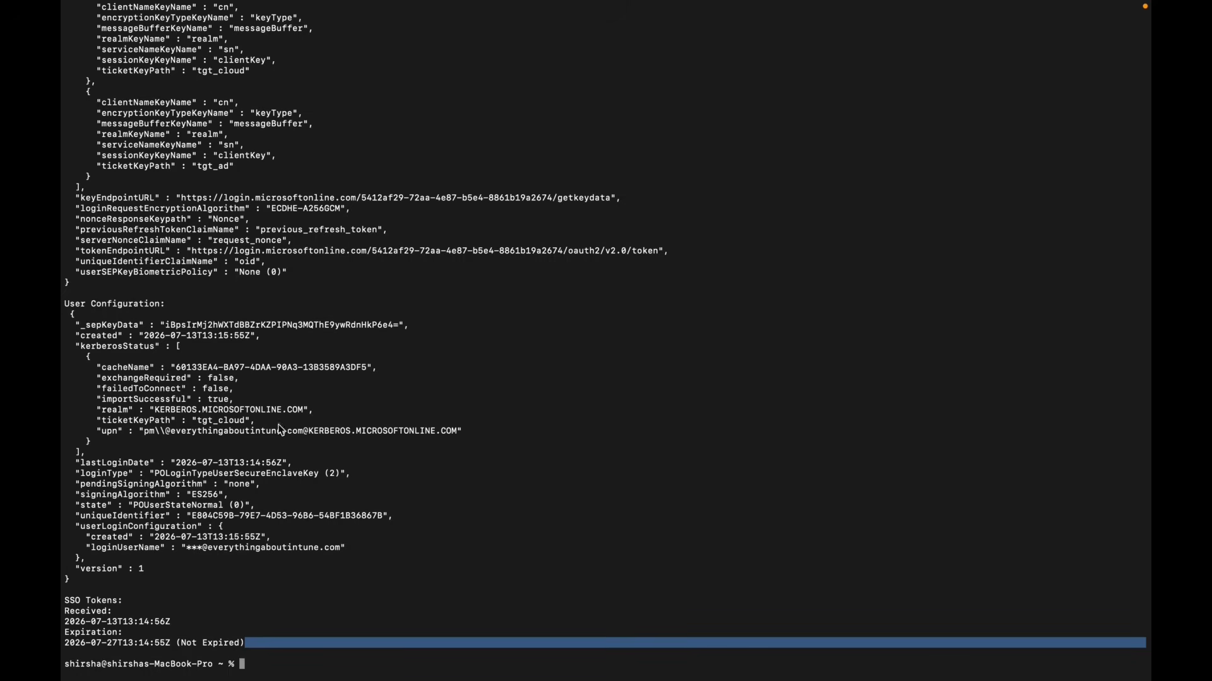
pyautogui.rightClick(150, 432)
pyautogui.click(234, 411)
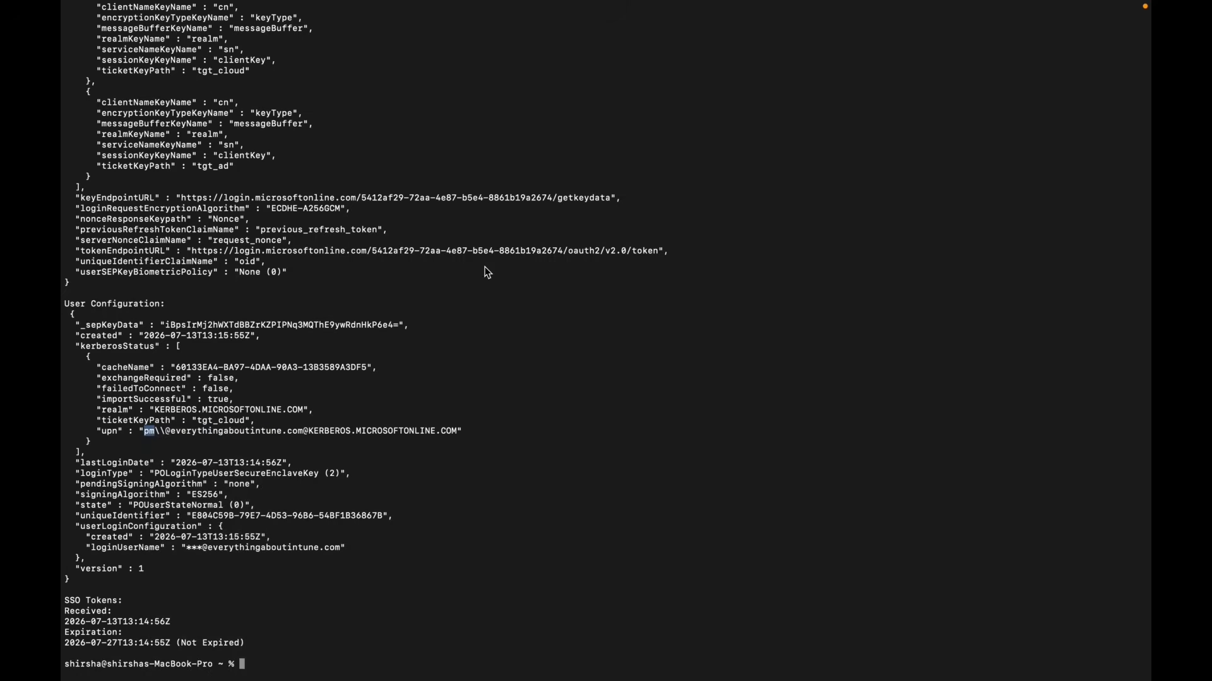
# Review the Device Configuration output, checking accountDisplayName, authGracePeriodStart, loginType and the tokenToUserMapping attributes.
pyautogui.scroll(15, 488, 272)
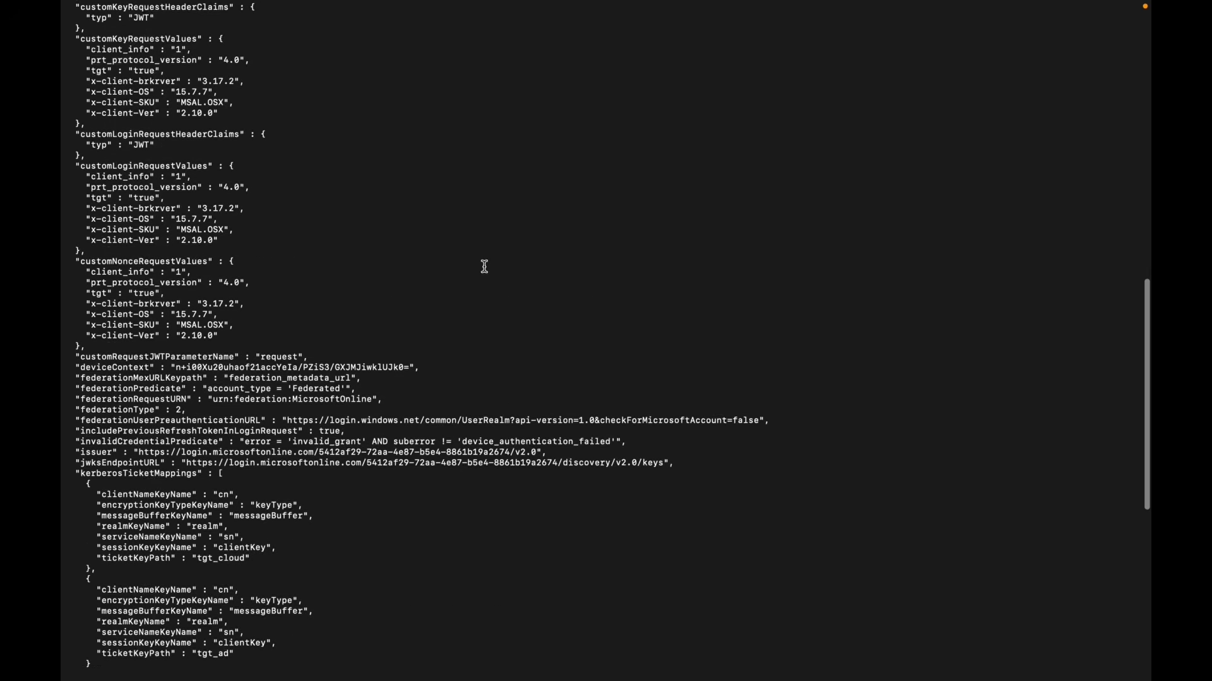
pyautogui.scroll(20, 484, 266)
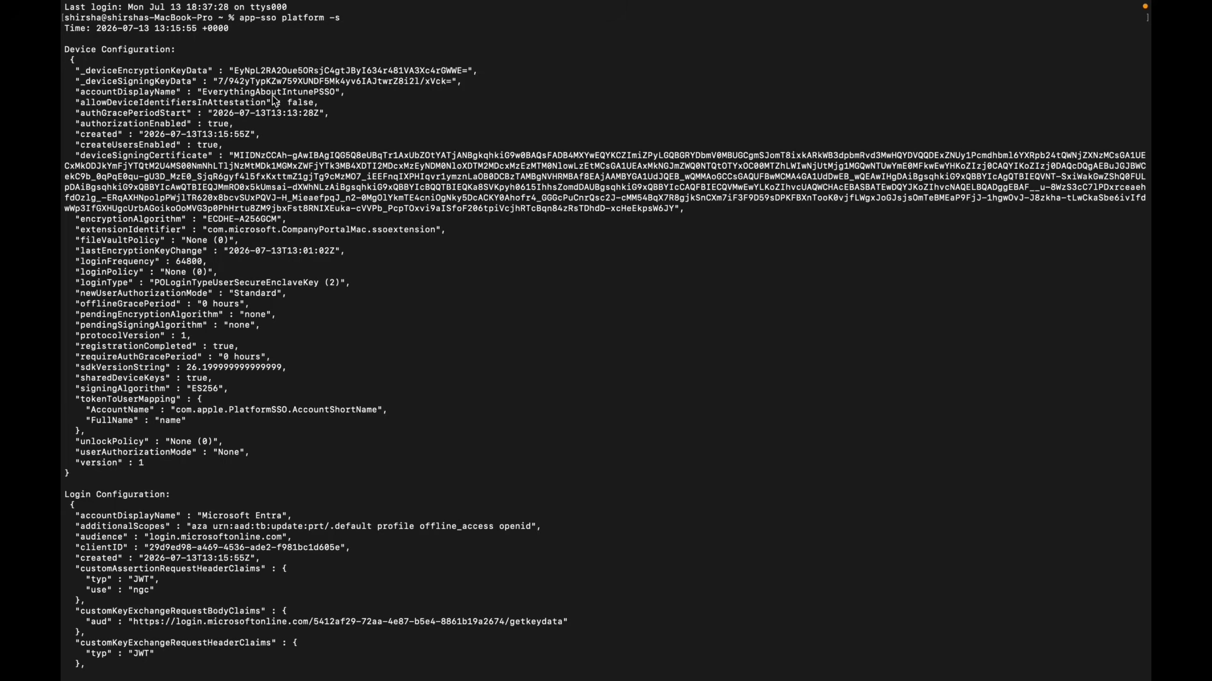
pyautogui.moveTo(208, 92); pyautogui.dragTo(324, 93)
pyautogui.moveTo(230, 113); pyautogui.dragTo(314, 114)
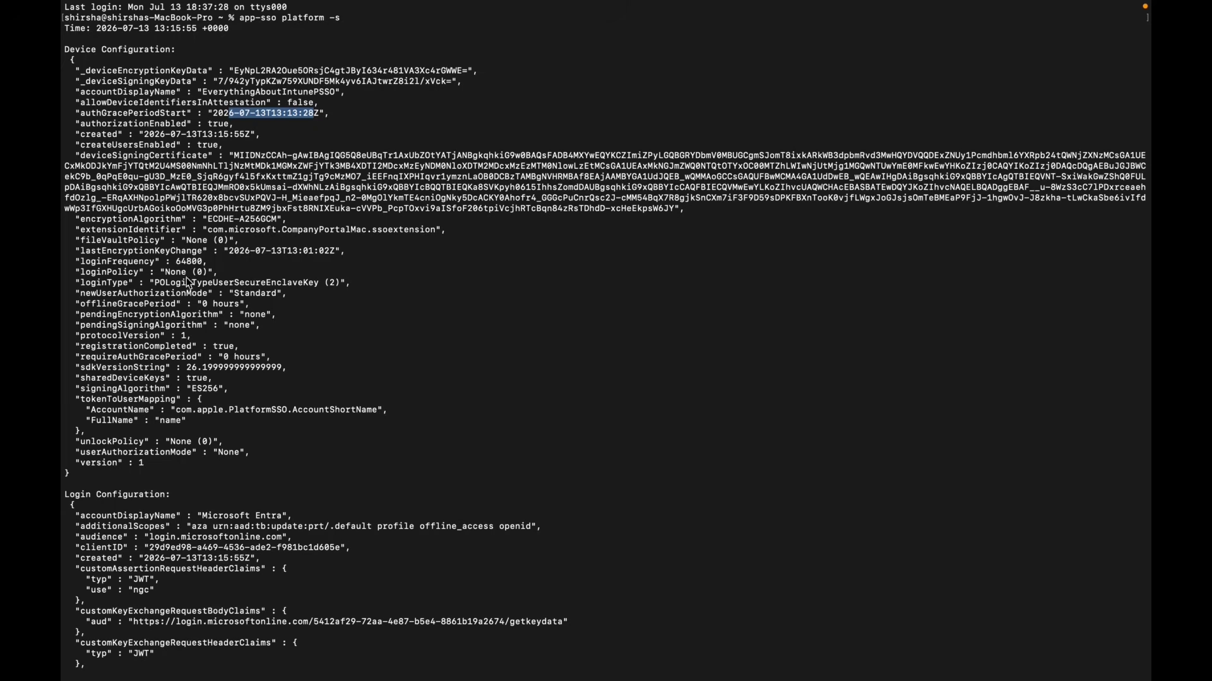
pyautogui.moveTo(166, 284); pyautogui.dragTo(323, 290)
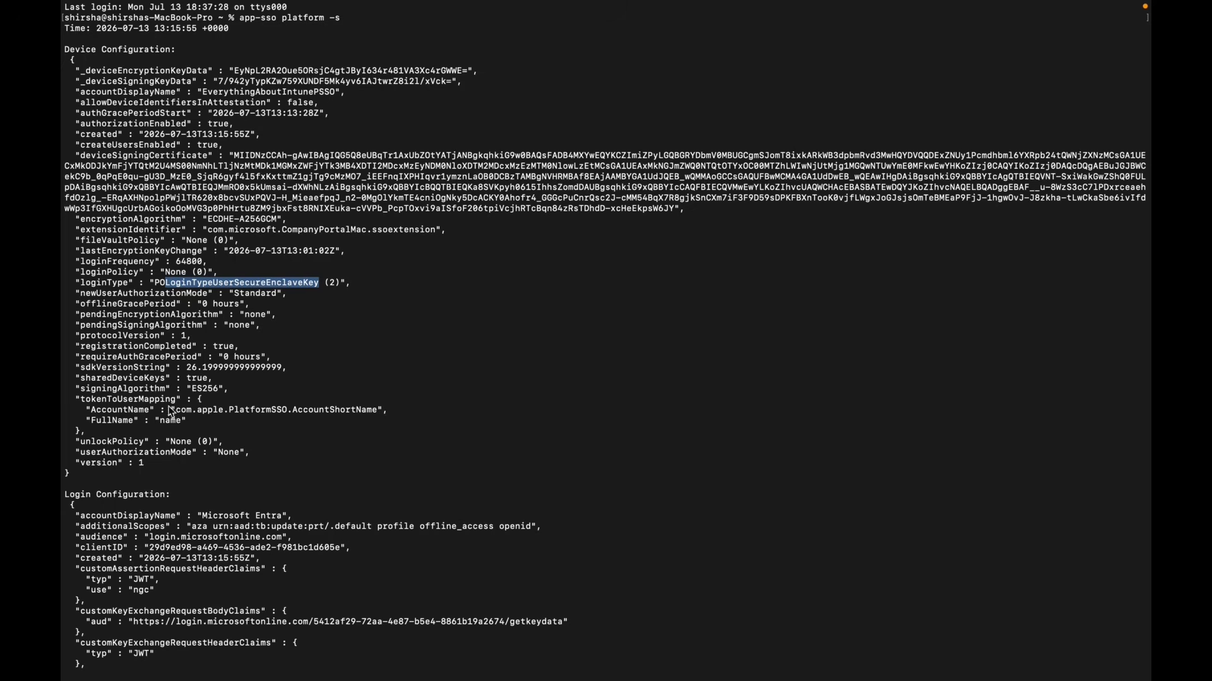
pyautogui.moveTo(177, 411); pyautogui.dragTo(260, 411)
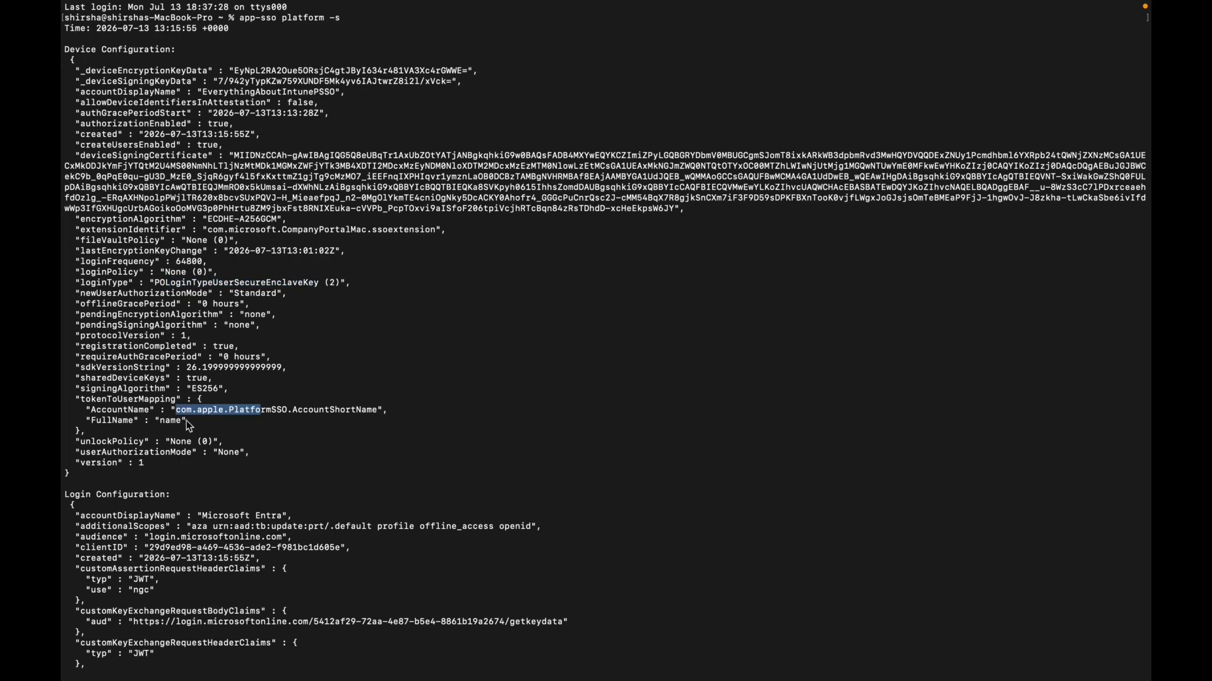
pyautogui.moveTo(189, 421); pyautogui.dragTo(84, 418)
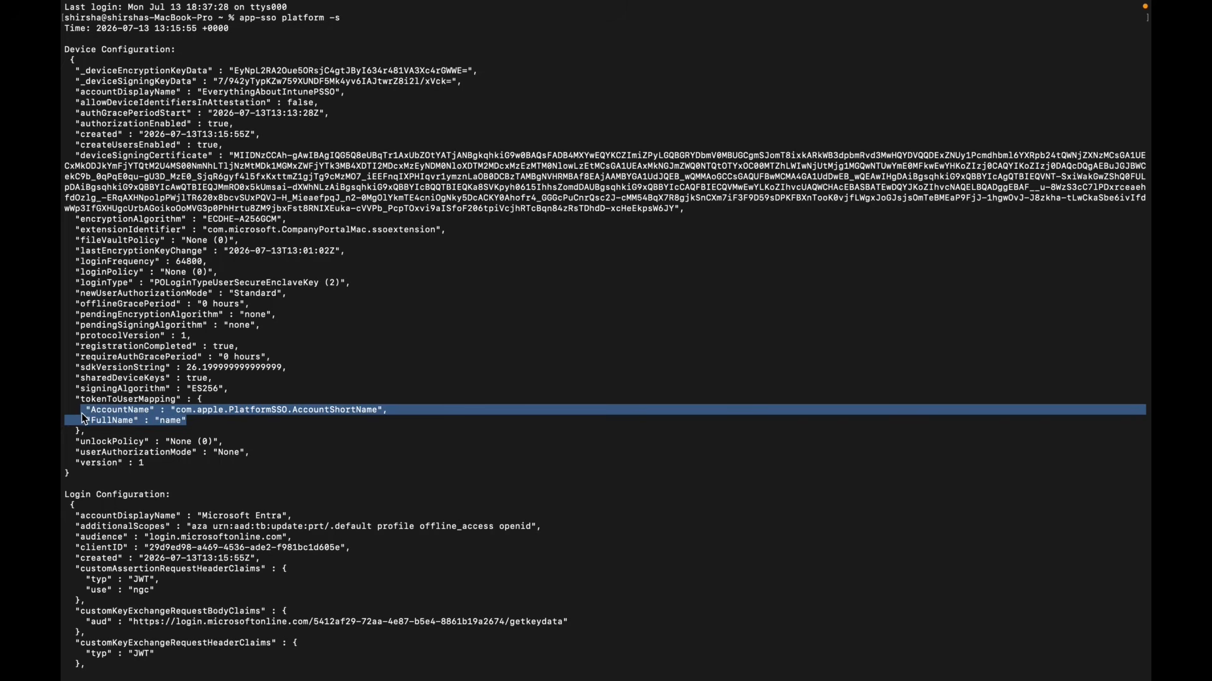
pyautogui.moveTo(84, 417); pyautogui.dragTo(82, 413)
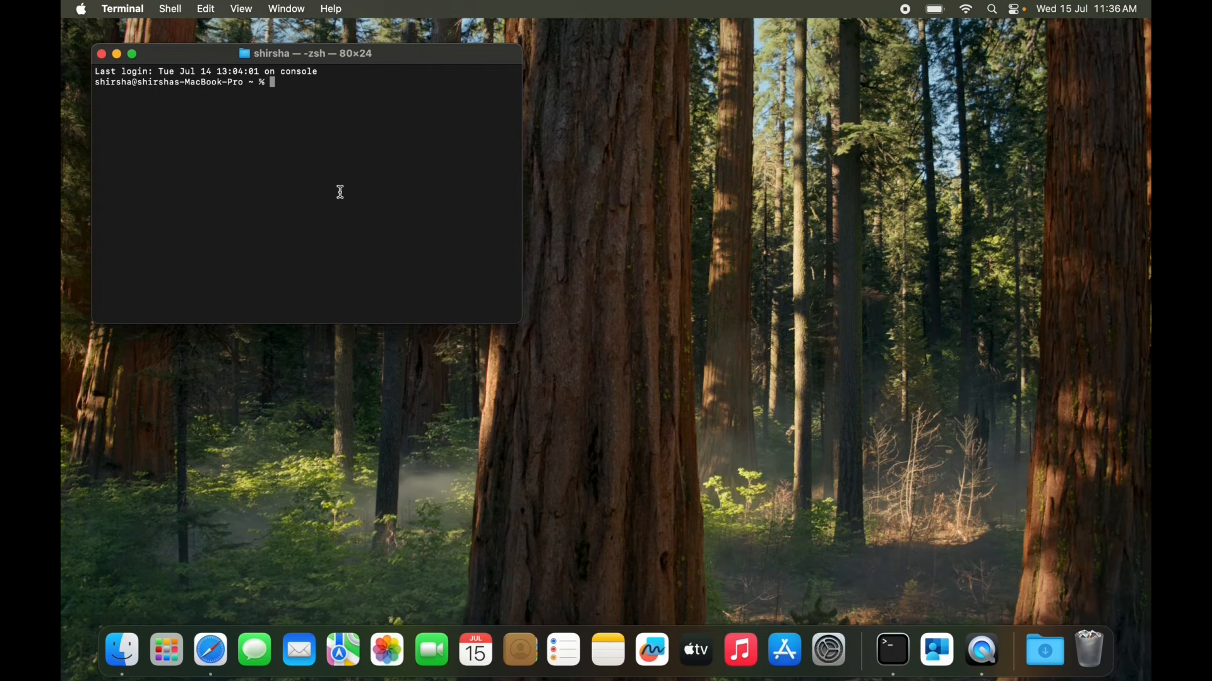
# Switch to Safari, open Google and search for "onedrive login".
pyautogui.click(219, 658)
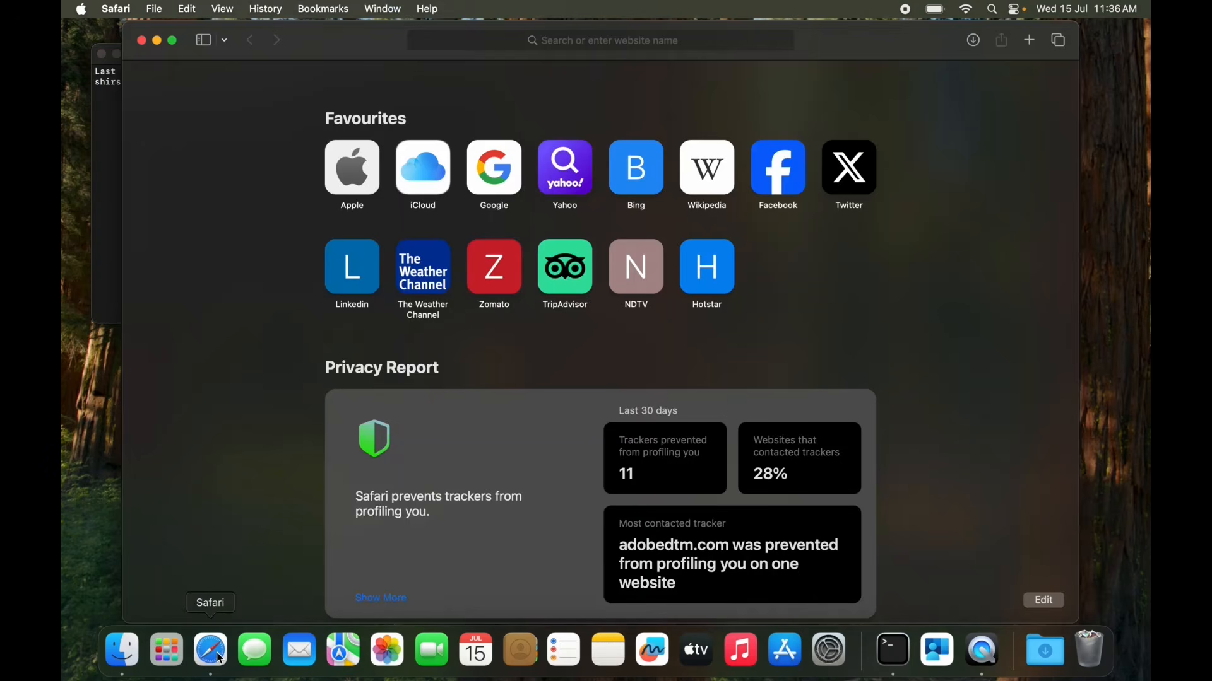
pyautogui.click(499, 177)
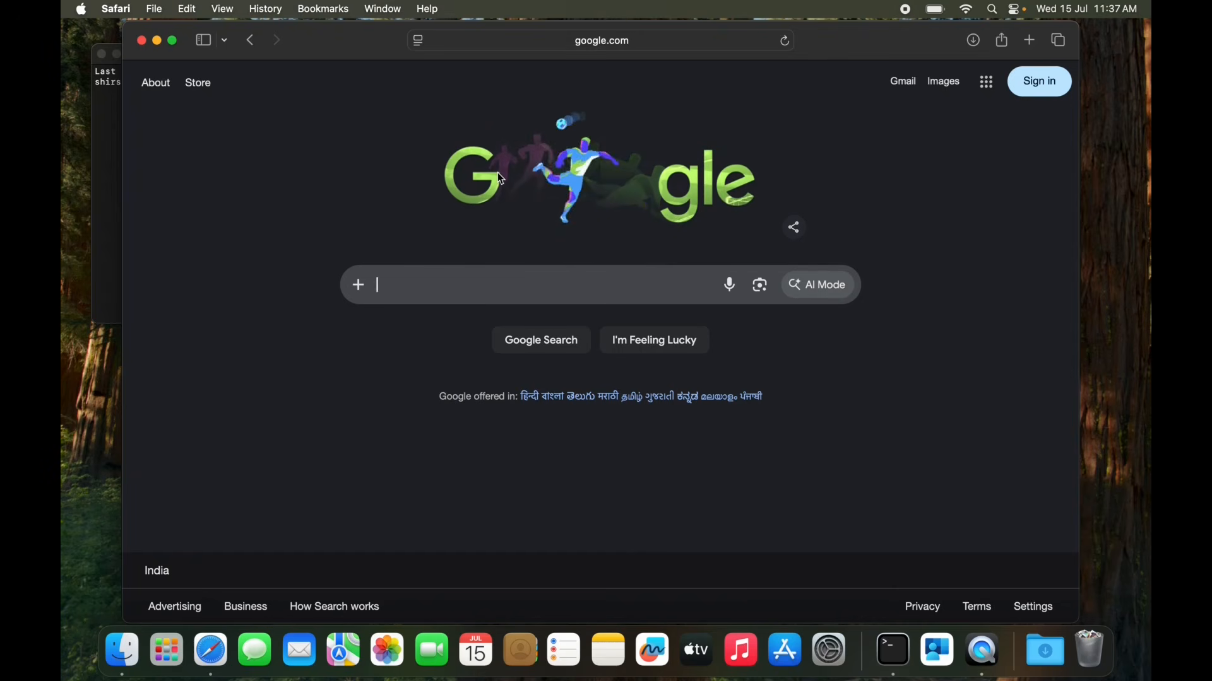
pyautogui.write('onc')
pyautogui.press('BackSpace')
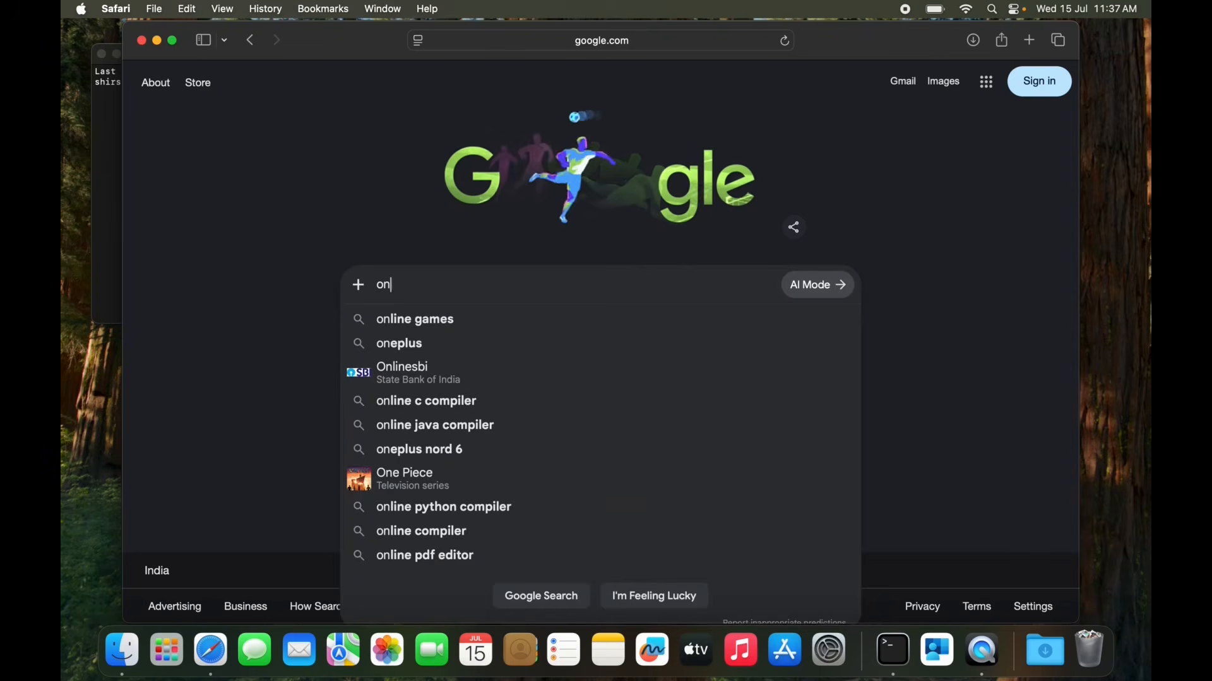
pyautogui.write('edrive login')
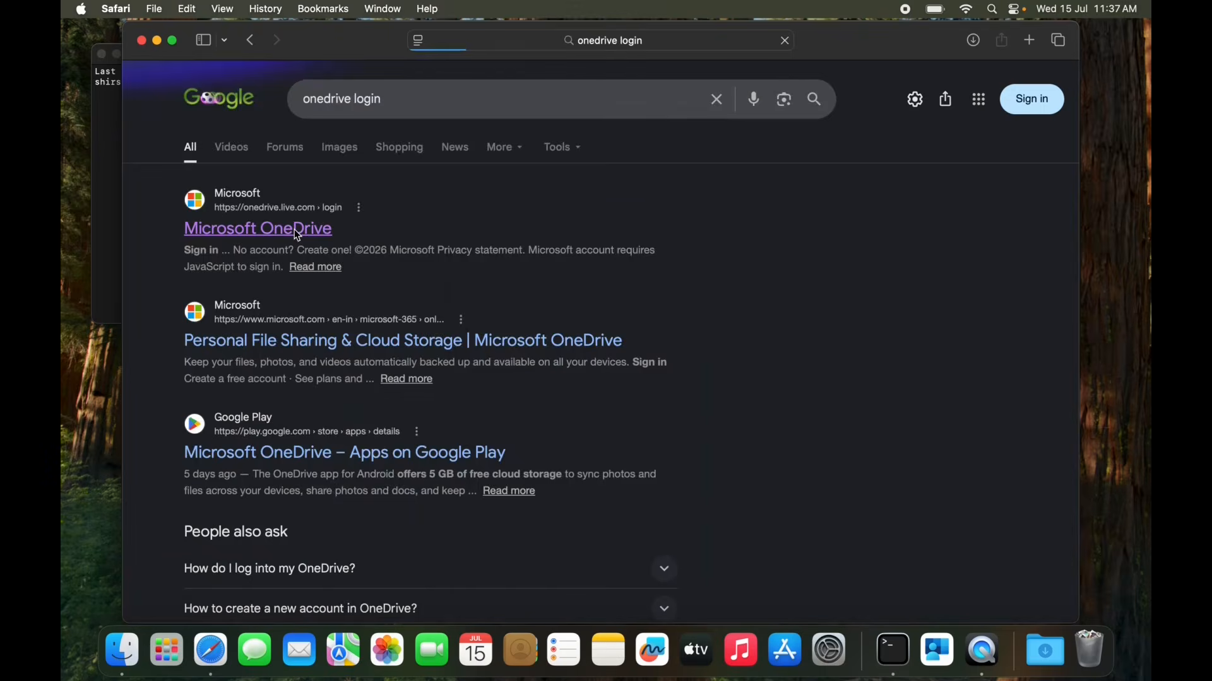
# Open the Microsoft OneDrive login result and sign in with the work account's e-mail address.
pyautogui.click(294, 233)
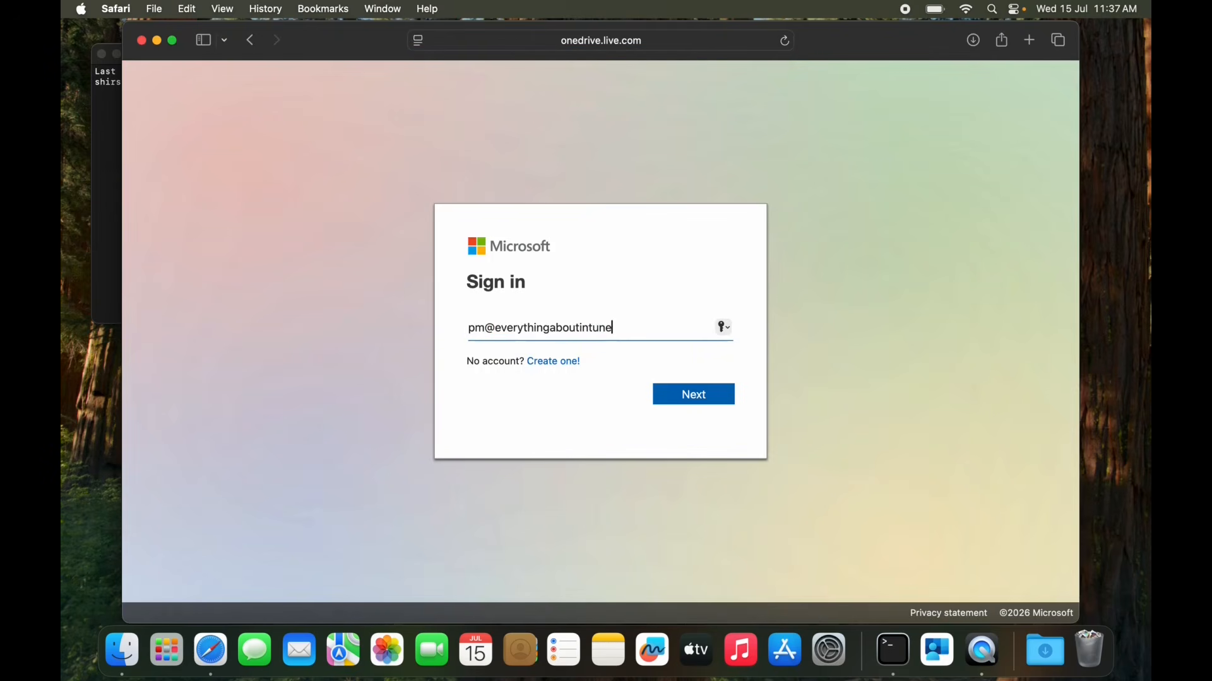
pyautogui.press('Return')
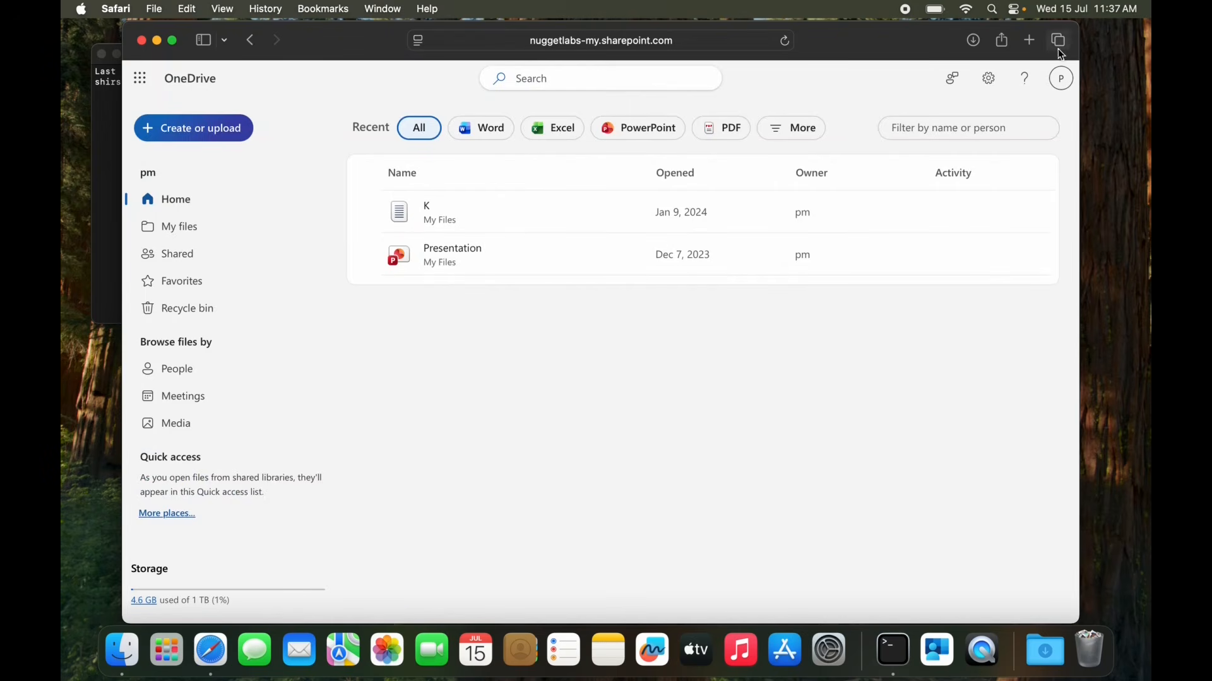
# In a new tab, search Google for "outlook web signin", open the Outlook page and sign in with the already signed-in work account.
pyautogui.click(1032, 40)
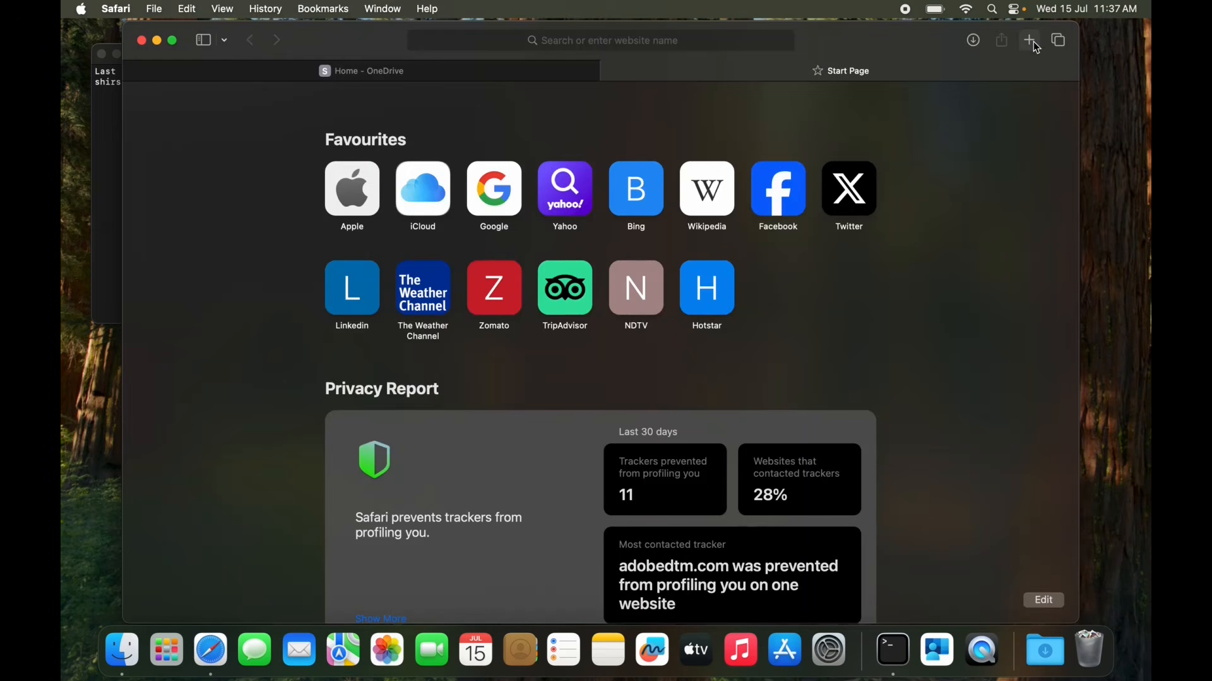
pyautogui.click(512, 206)
pyautogui.write('outlook web signin')
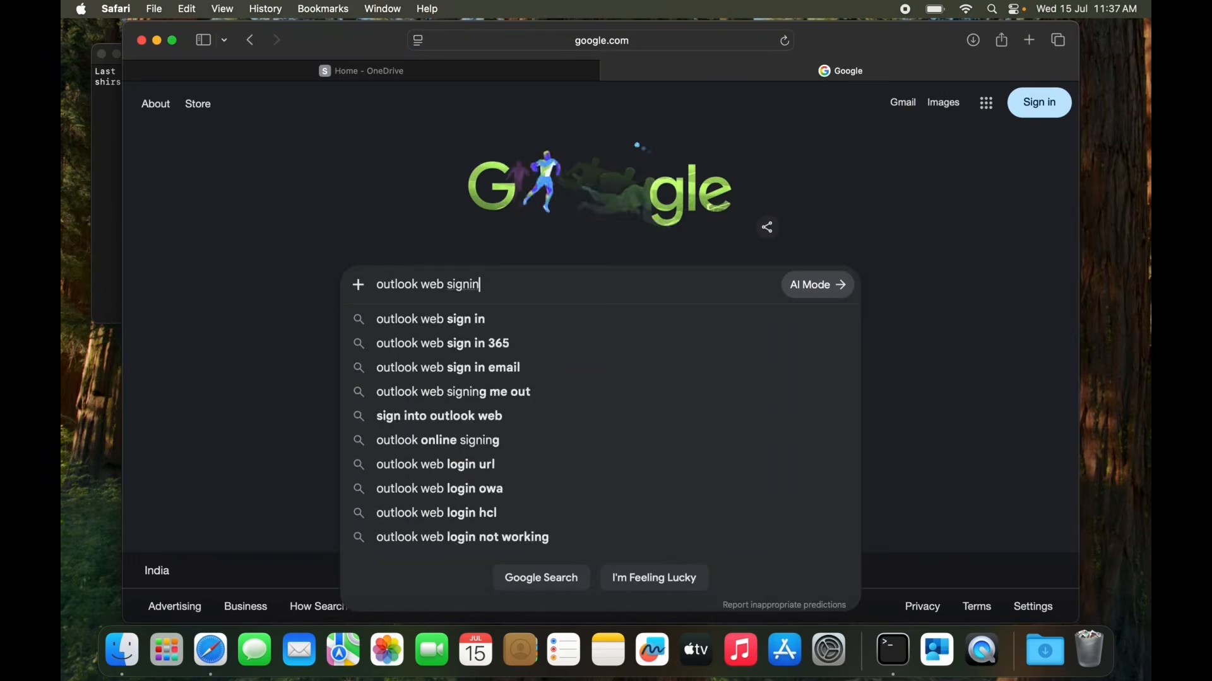
pyautogui.press('Return')
pyautogui.click(263, 300)
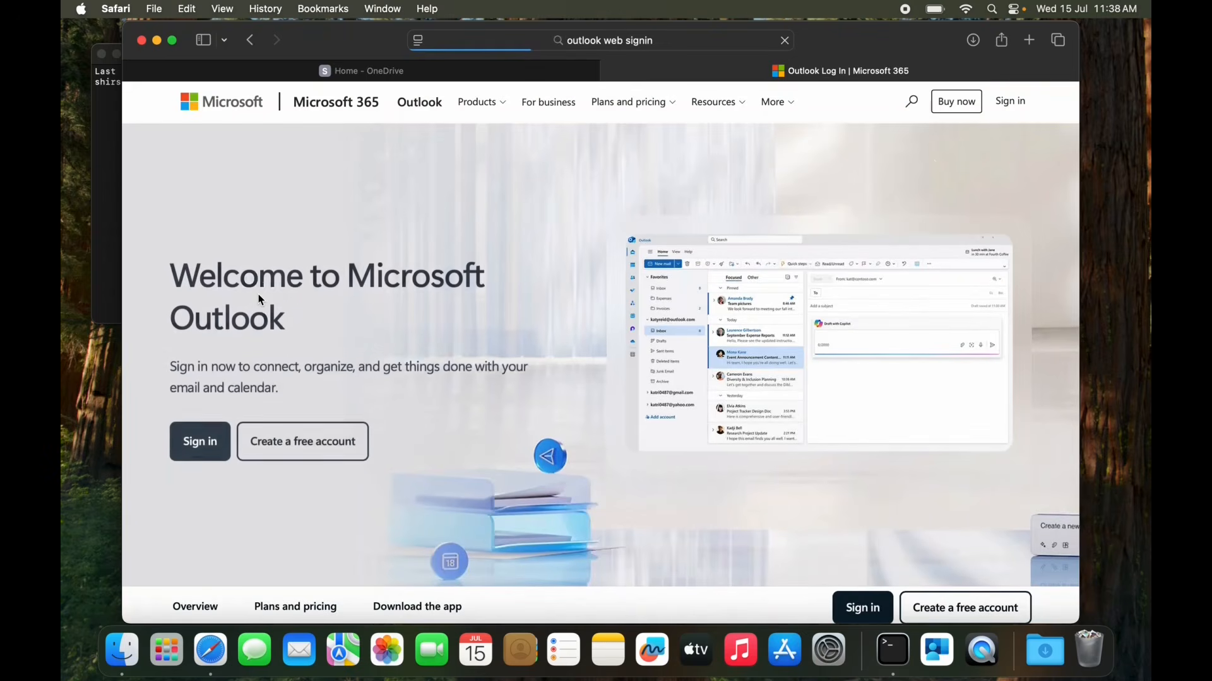
pyautogui.click(1011, 103)
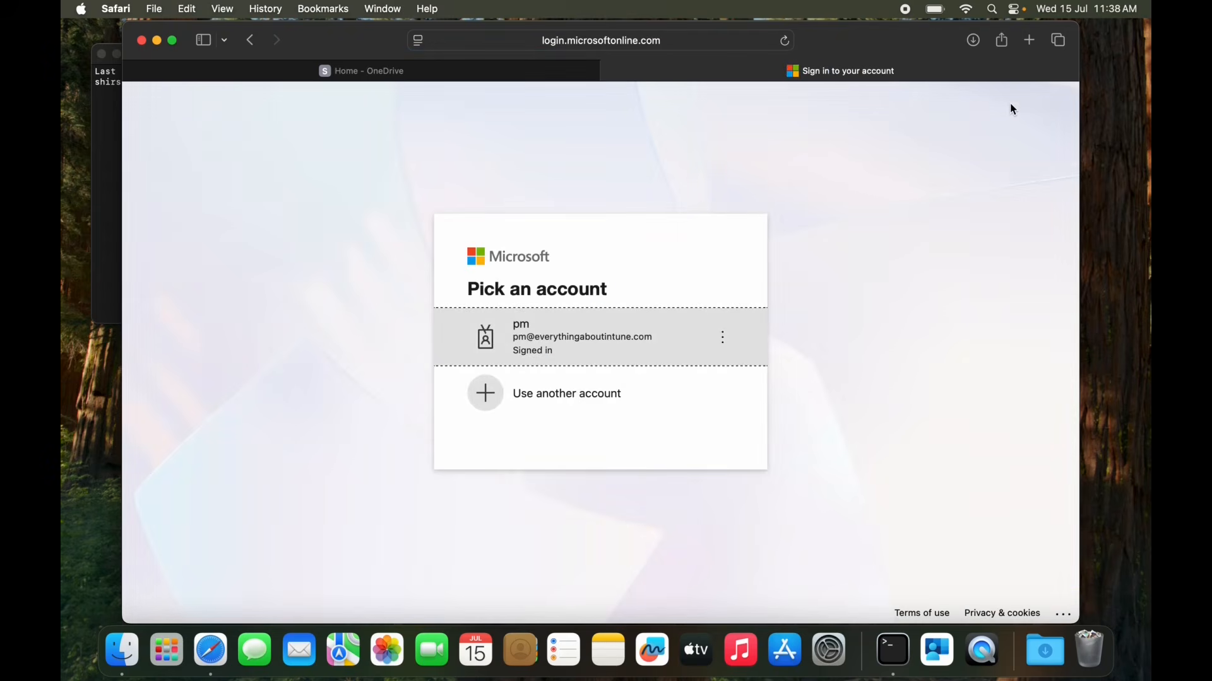
pyautogui.click(597, 352)
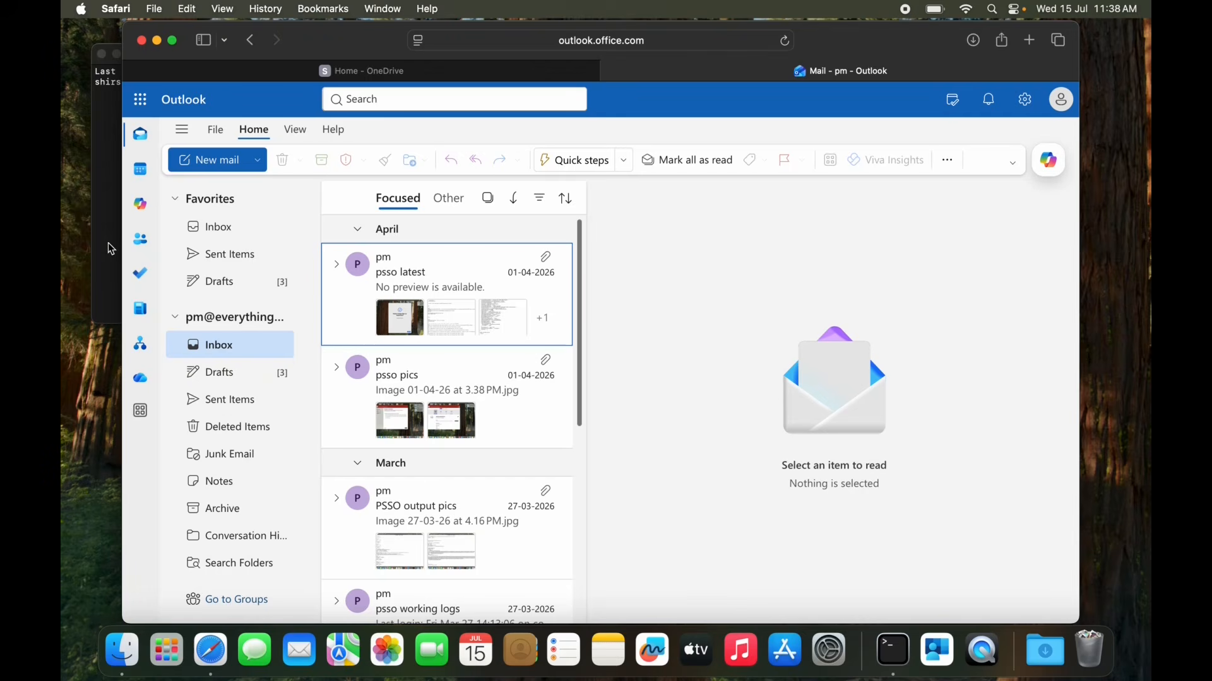
# Switch to the Terminal window and run the copied command at the prompt.
pyautogui.click(111, 245)
pyautogui.write('app-sso platform -s')
pyautogui.press('Return')
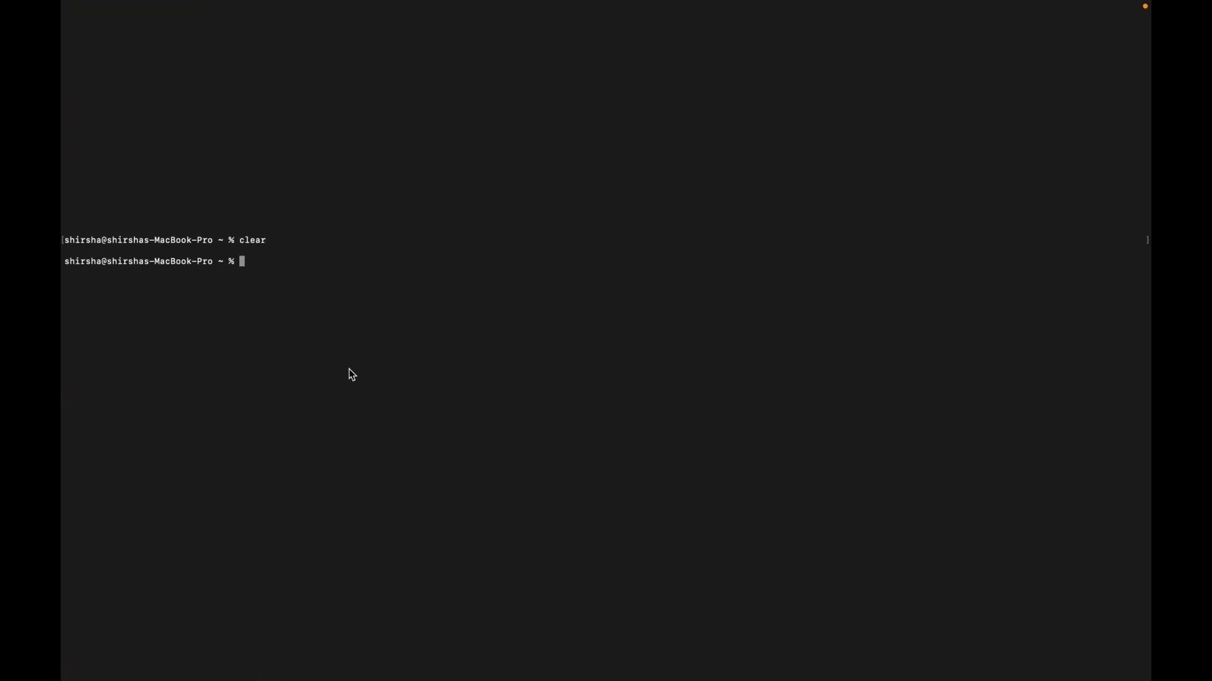
# Display the Platform SSO logs with sudo log show --predicate 'subsystem == "com.apple.AppSSO"', and clear the terminal output.
pyautogui.press('Up')
pyautogui.press('Up')
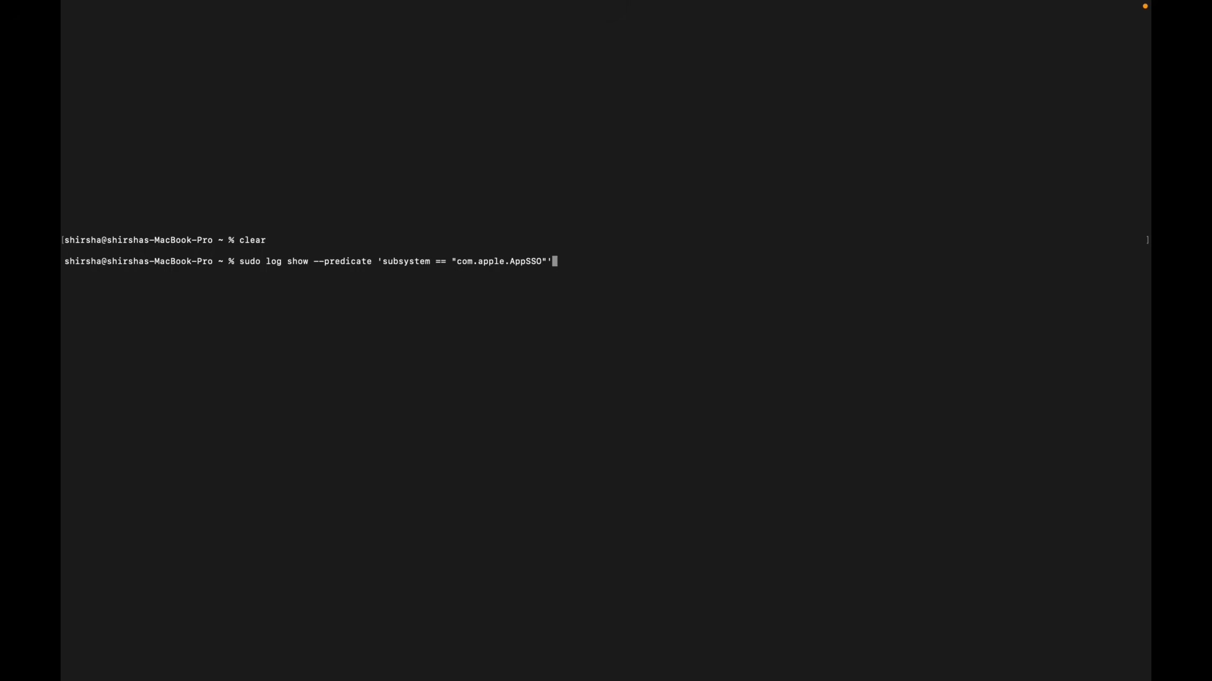
pyautogui.press('Return')
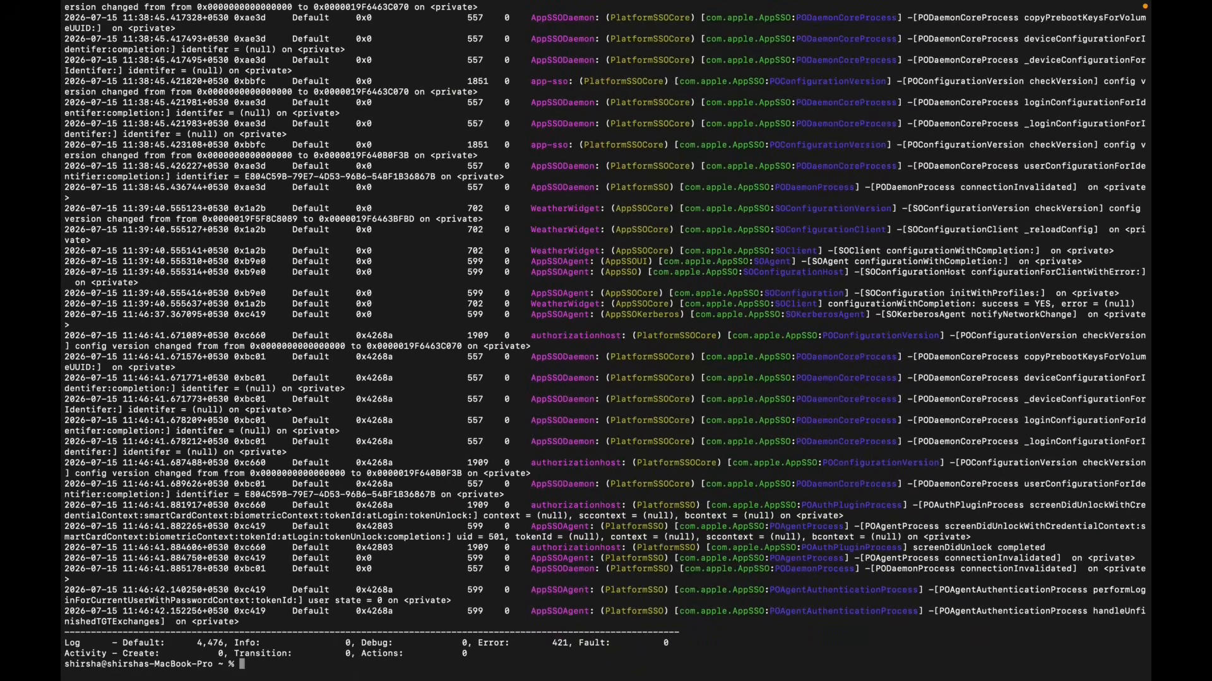
pyautogui.write('clear')
pyautogui.press('Return')
# Export the com.apple.AppSSO logs to ~/Documents/ssologsnew.txt by rerunning the earlier export command with the new file name.
pyautogui.press('Up')
pyautogui.press('Up')
pyautogui.press('Down')
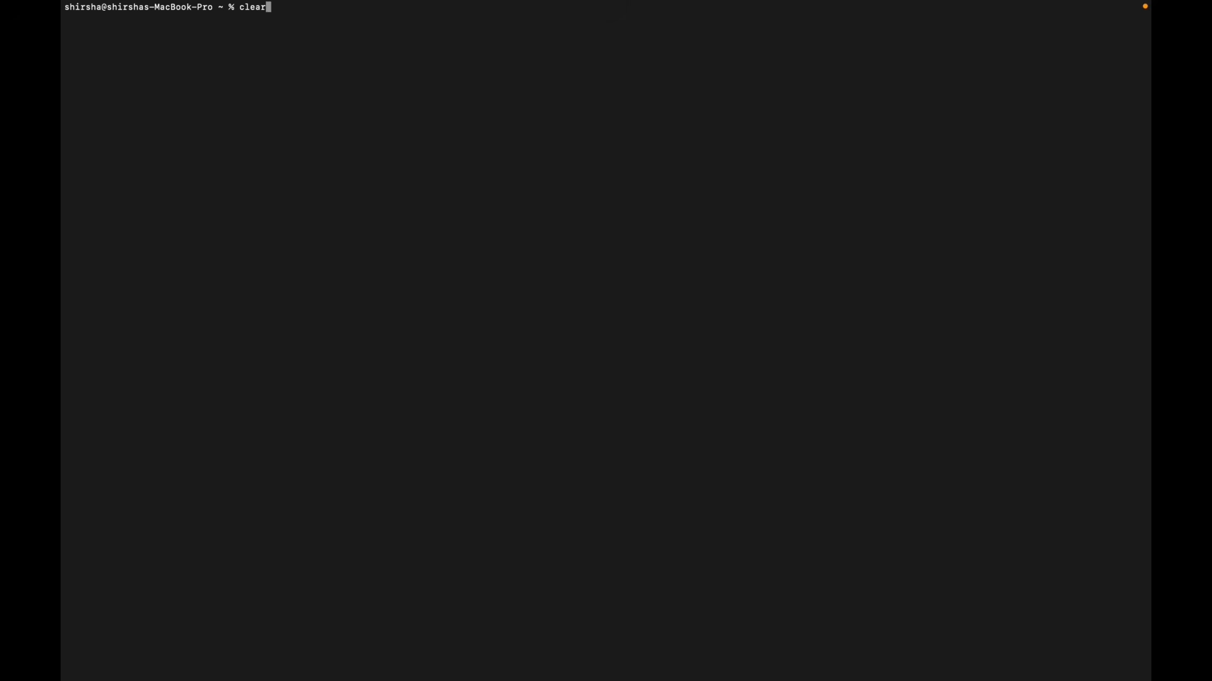
pyautogui.press('Up')
pyautogui.press('Up')
pyautogui.press('Up')
pyautogui.press('Left')
pyautogui.press('Left')
pyautogui.press('Left')
pyautogui.press('Left')
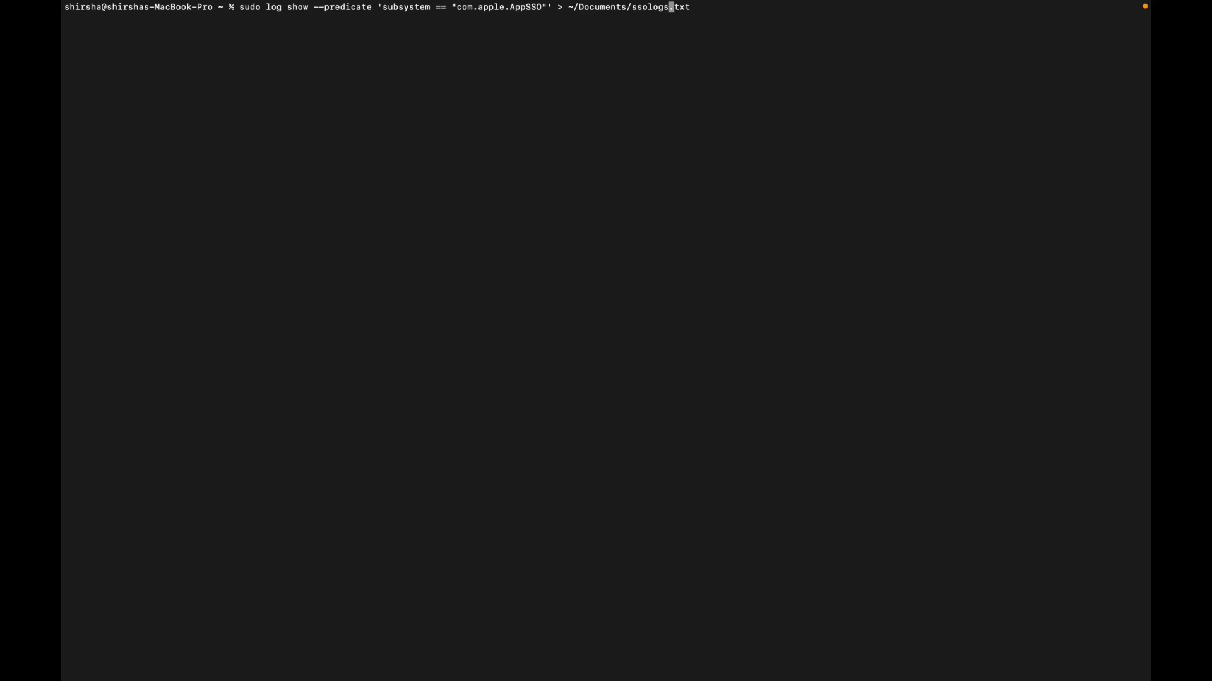
pyautogui.write('new')
pyautogui.press('Return')
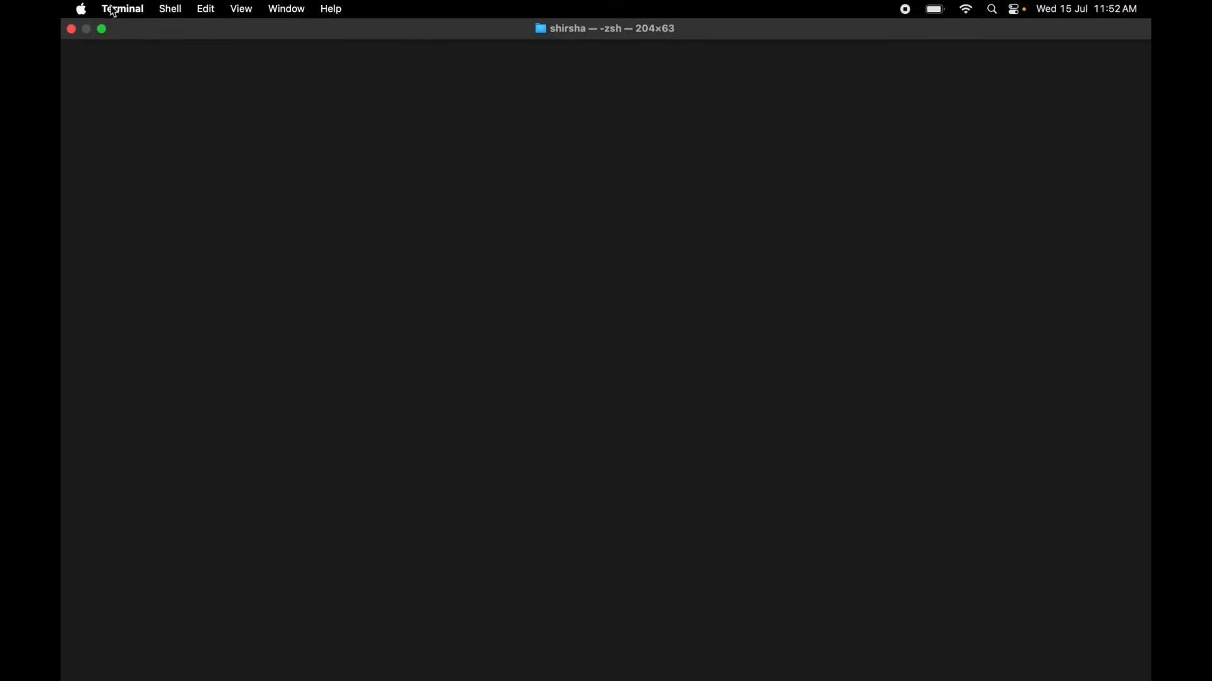
# Take Terminal out of full screen and locate ssologsnew.txt in the Documents folder in Finder.
pyautogui.click(103, 30)
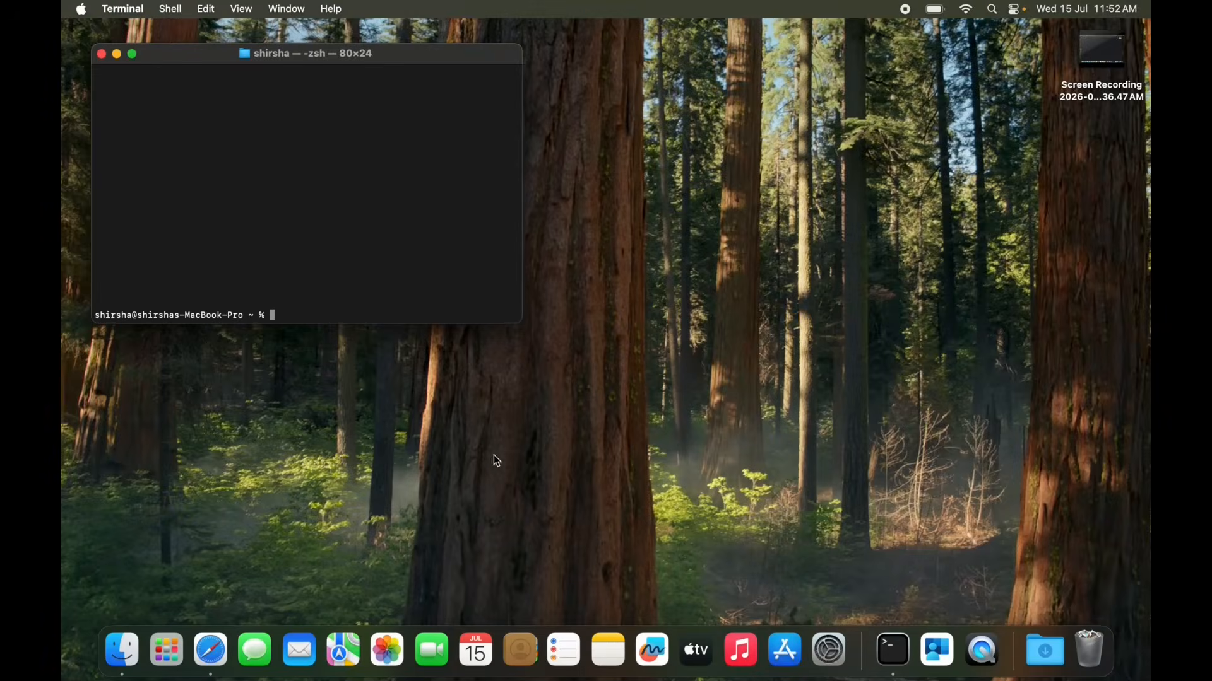
pyautogui.click(1058, 663)
pyautogui.click(307, 237)
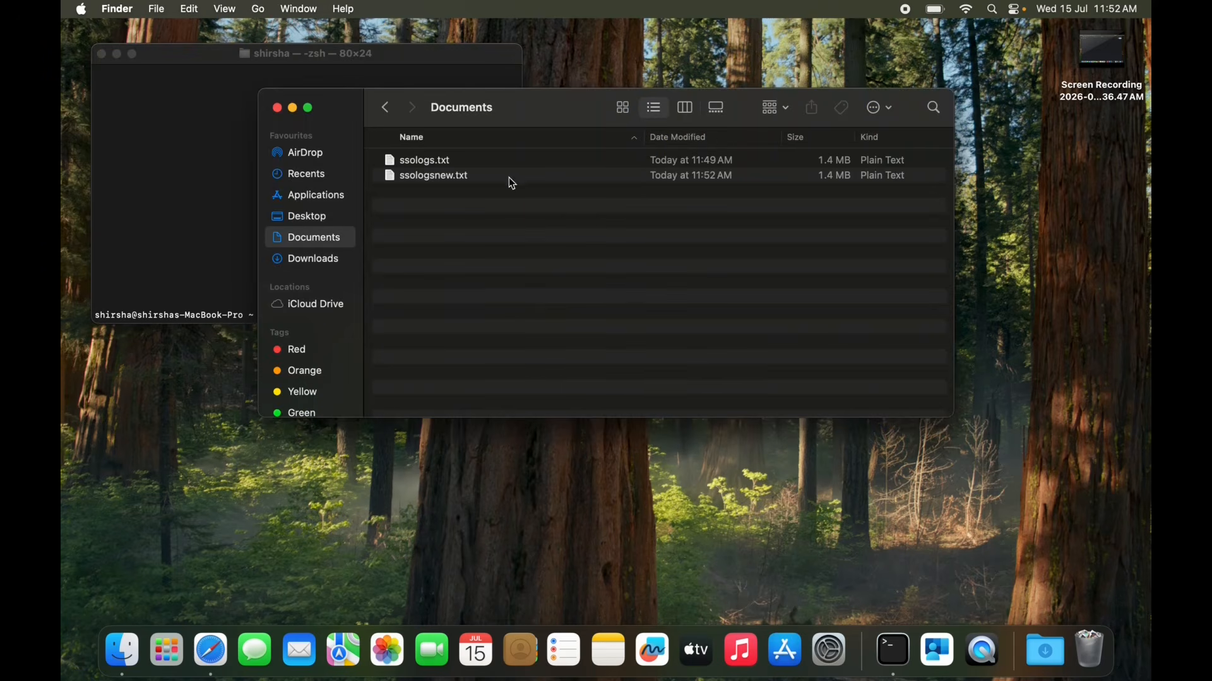
pyautogui.click(478, 182)
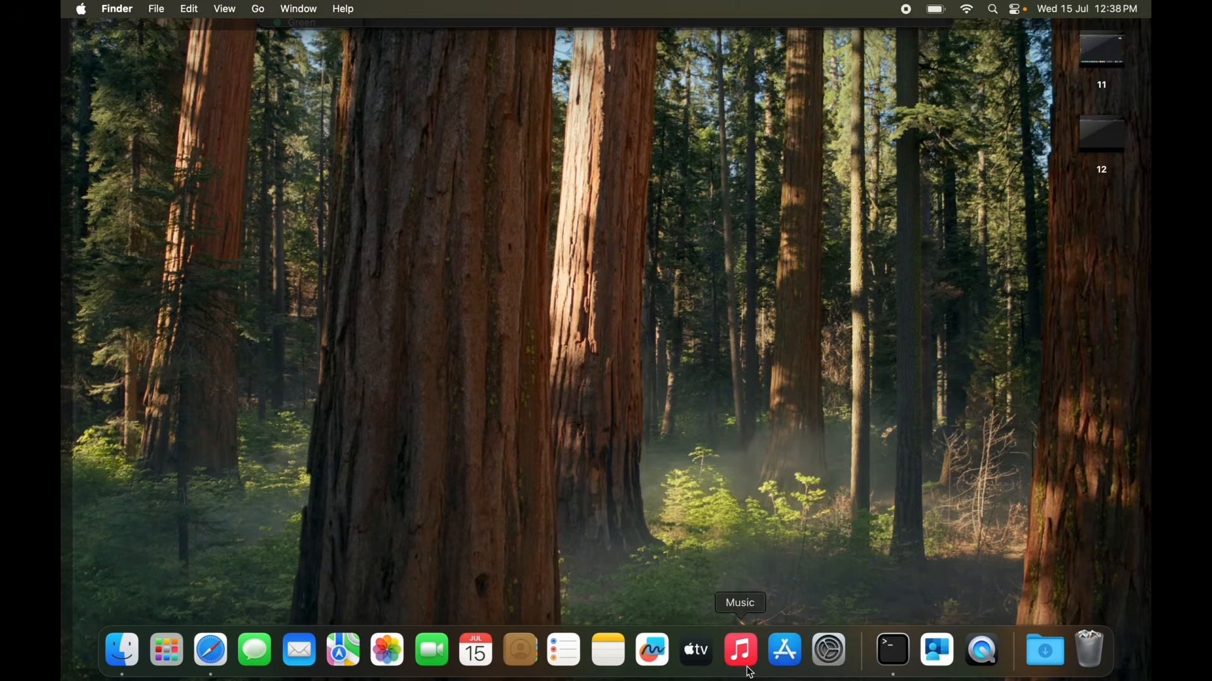
# Open the com.apple.extensiblesso Profile under Device Management in System Settings and review its Single Sign On Extension details.
pyautogui.click(831, 651)
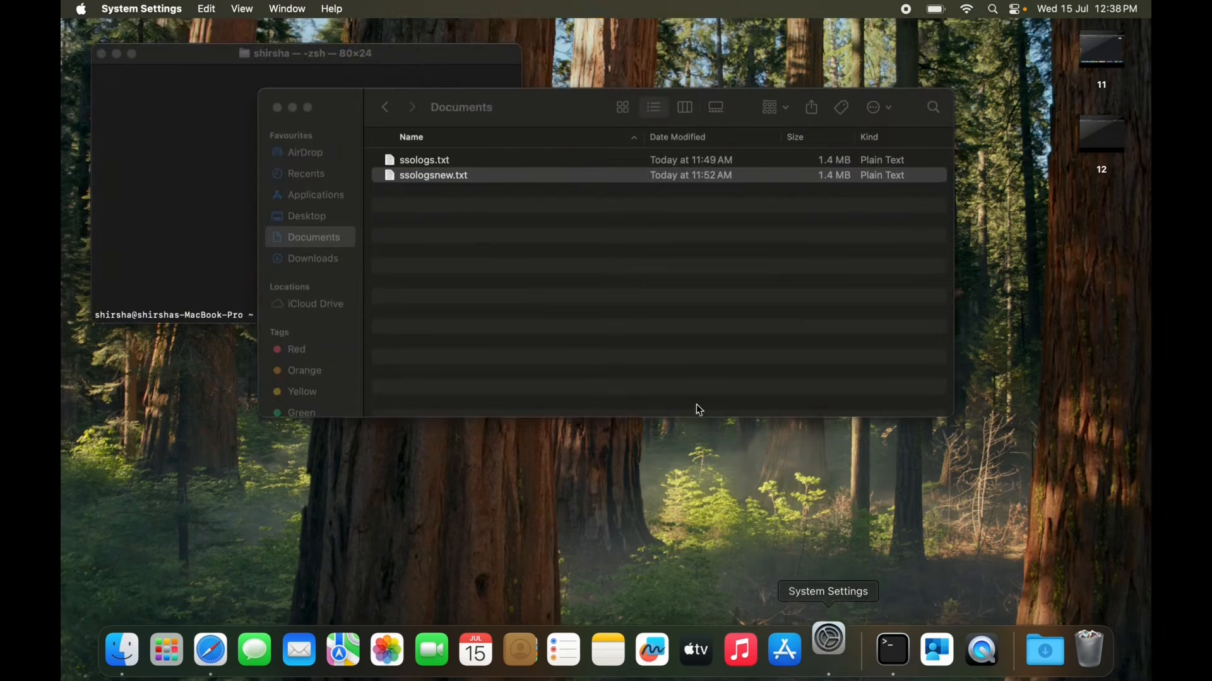
pyautogui.scroll(-3, 591, 508)
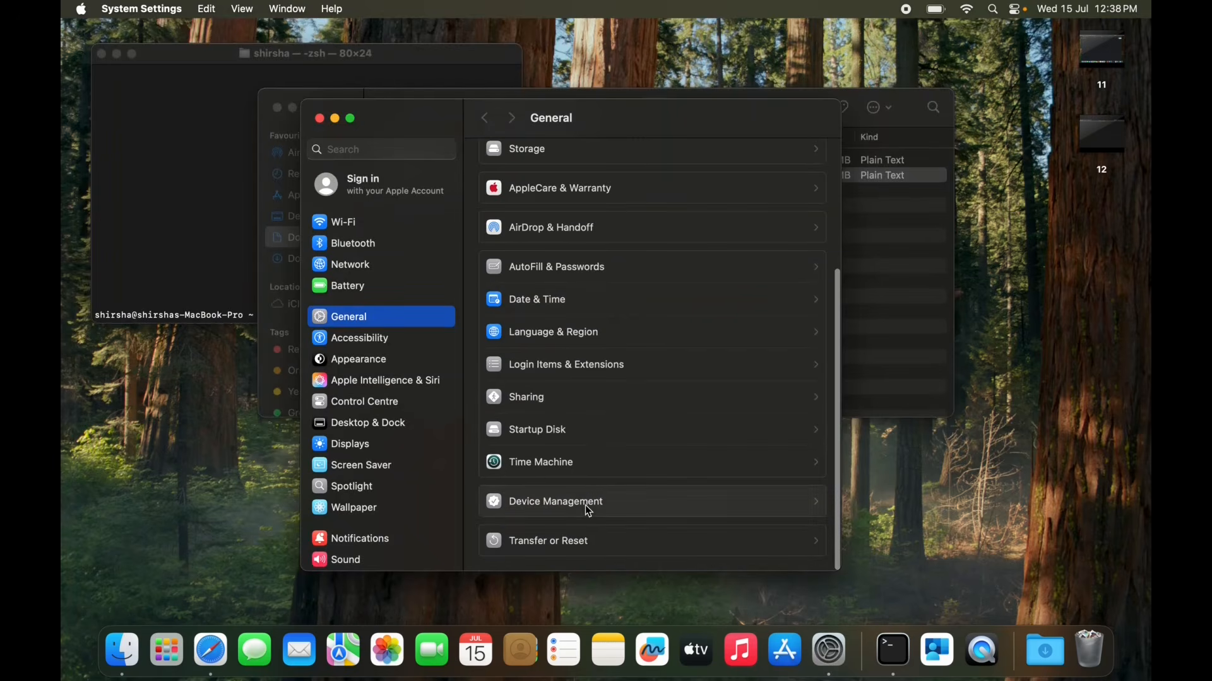
pyautogui.click(586, 506)
pyautogui.doubleClick(602, 204)
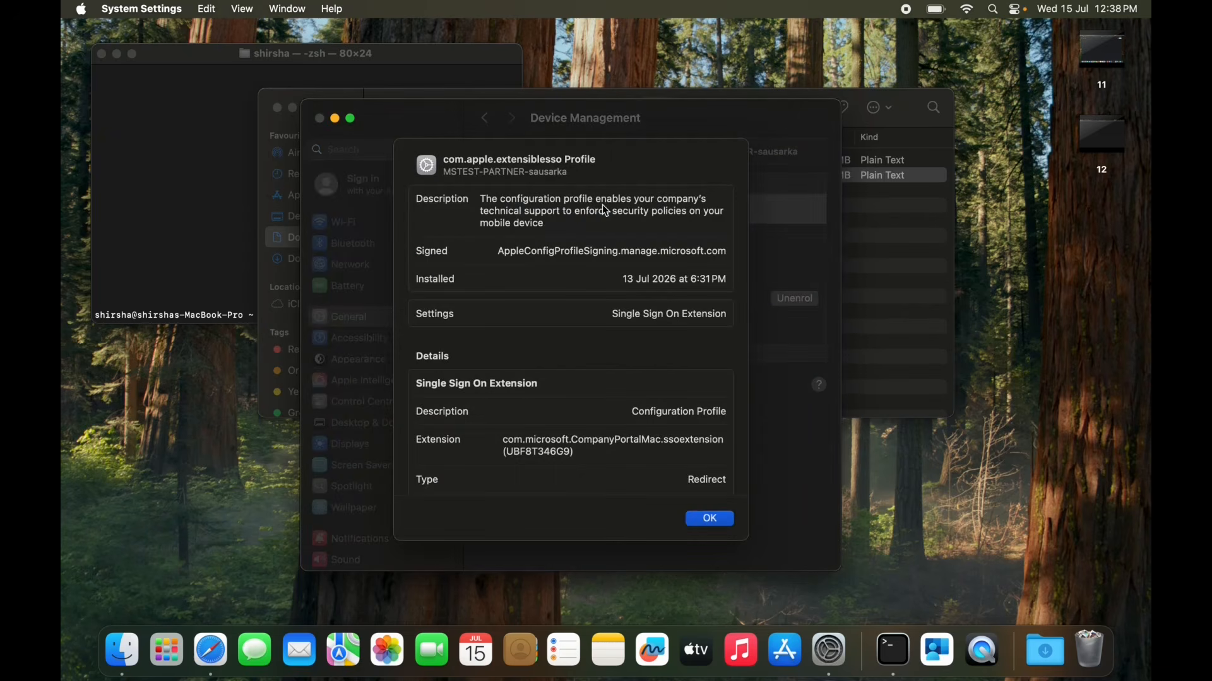
pyautogui.scroll(-2, 589, 203)
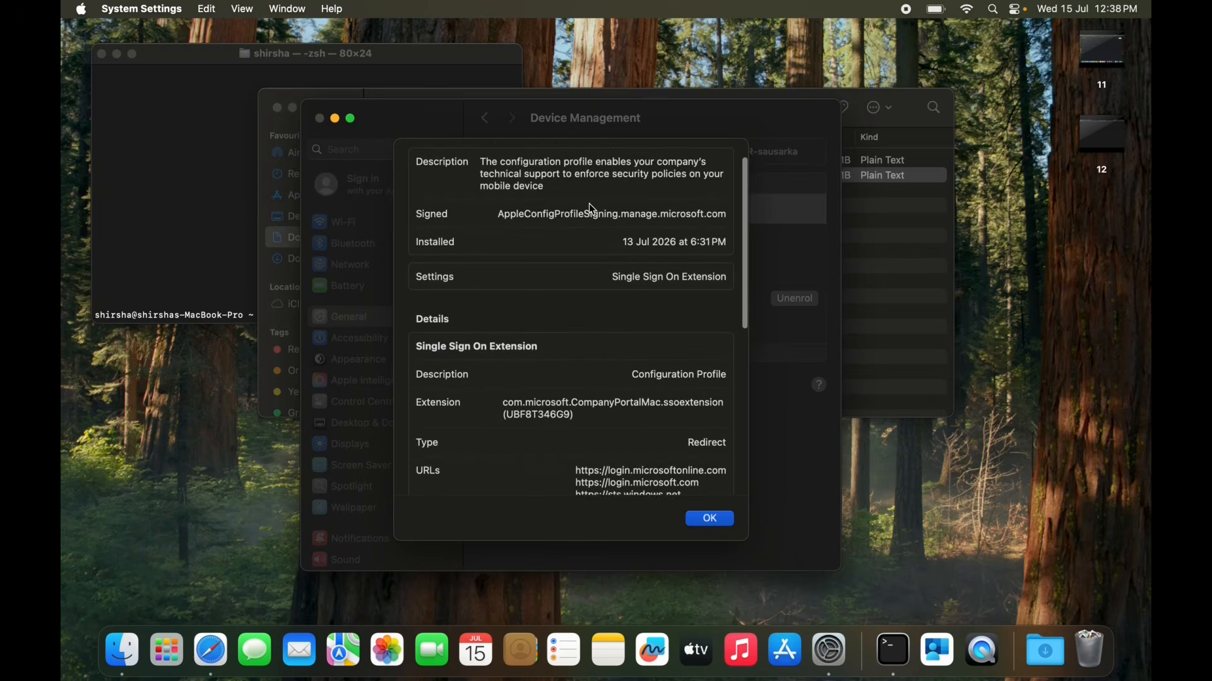
pyautogui.scroll(2, 592, 209)
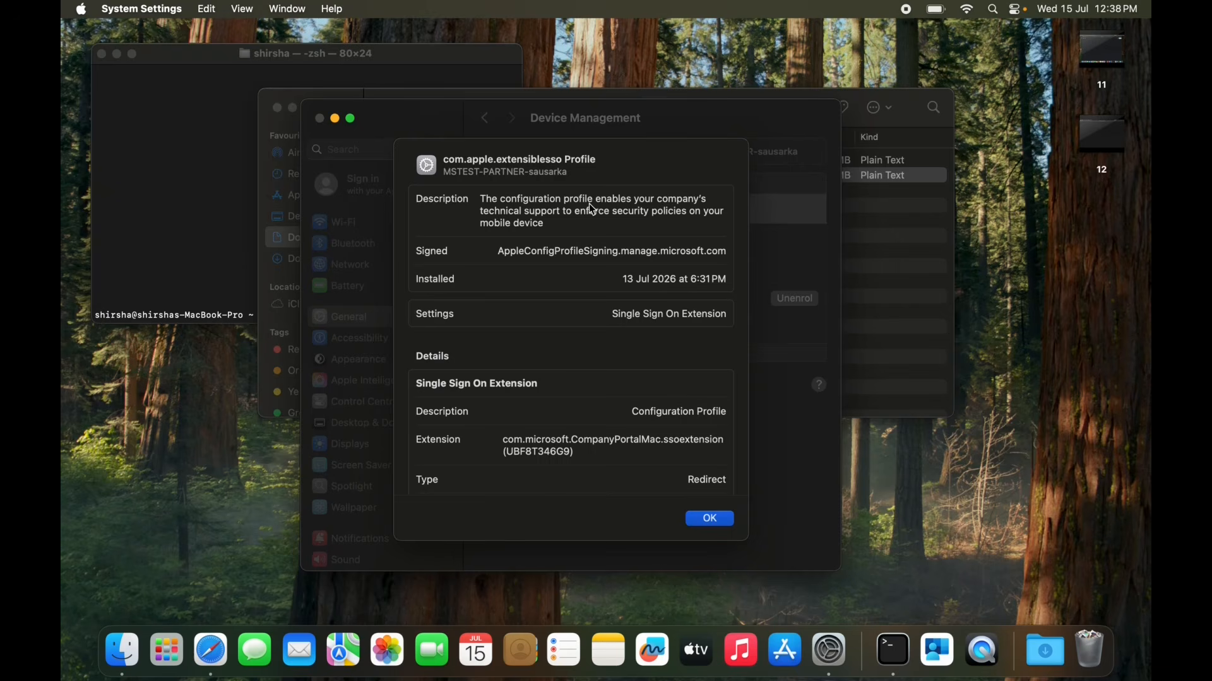
# Review the URLs, Platform SSO and TokenToUserMapping settings in the com.apple.extensiblesso Profile, and close its details.
pyautogui.scroll(1, 589, 203)
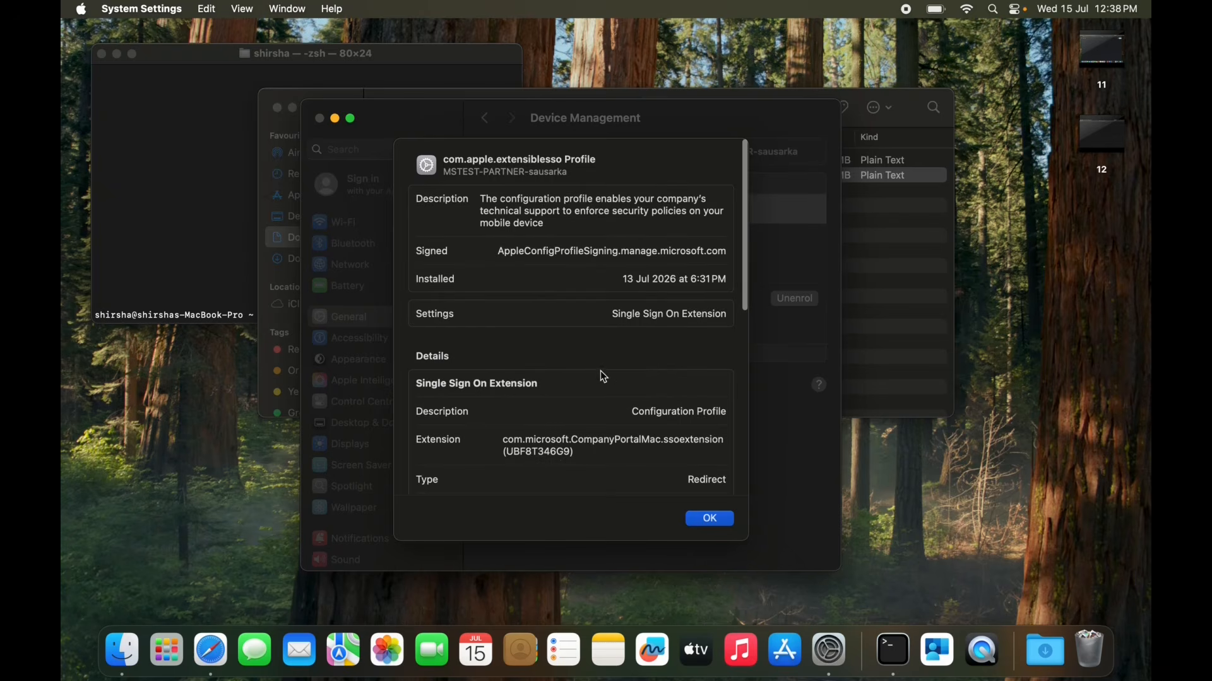
pyautogui.scroll(-3, 607, 387)
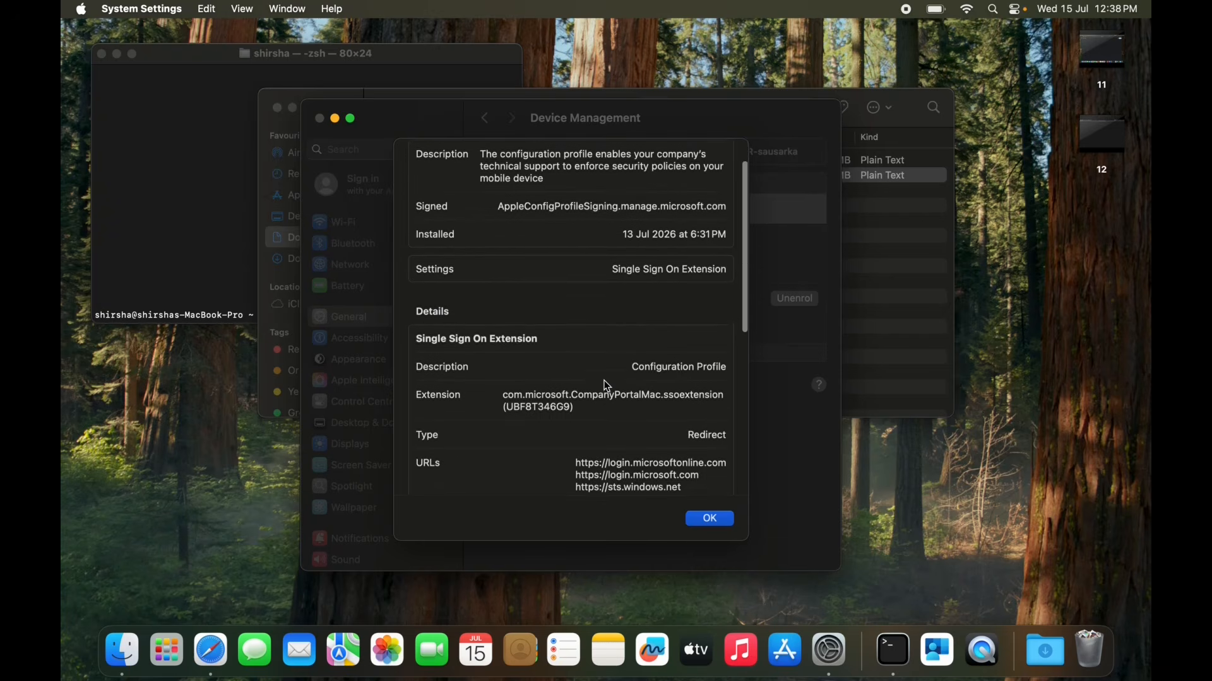
pyautogui.scroll(-3, 608, 387)
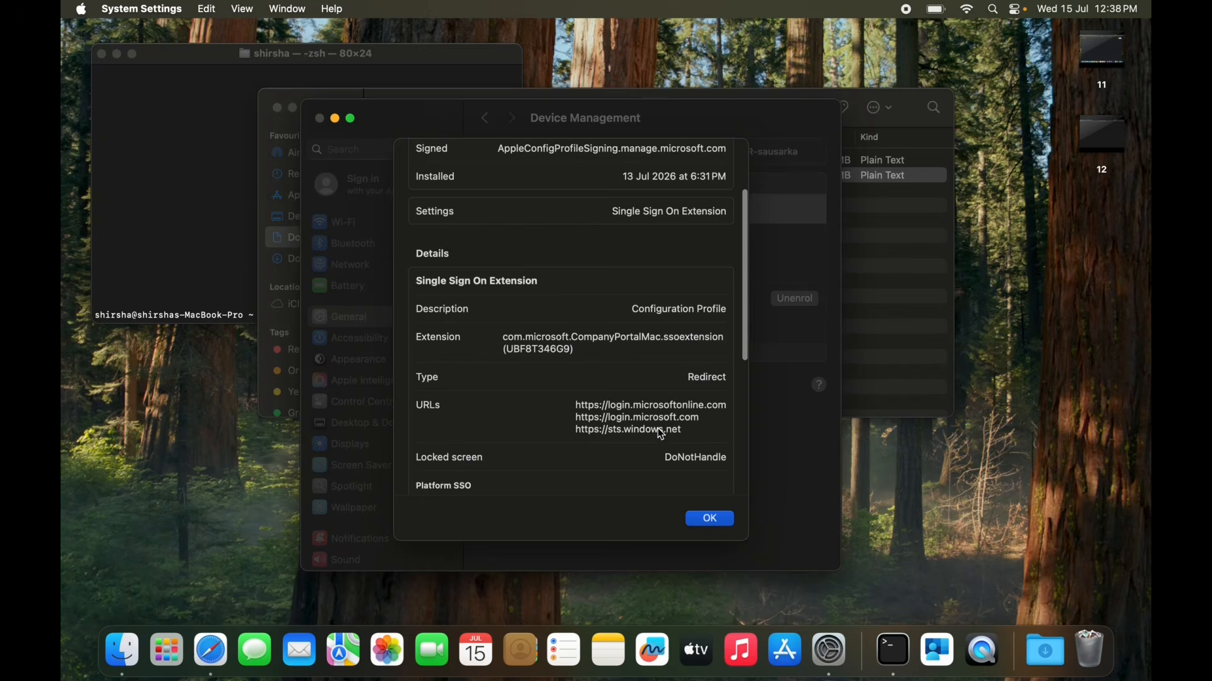
pyautogui.scroll(-10, 661, 434)
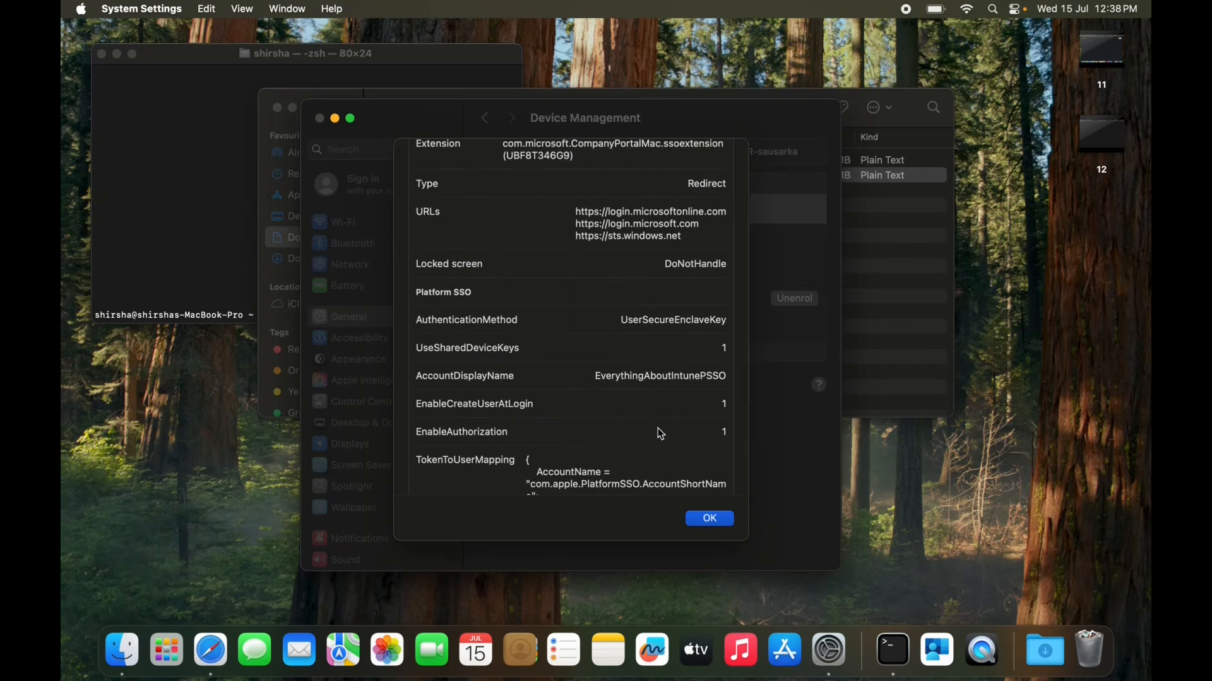
pyautogui.scroll(-2, 660, 434)
pyautogui.scroll(-3, 599, 435)
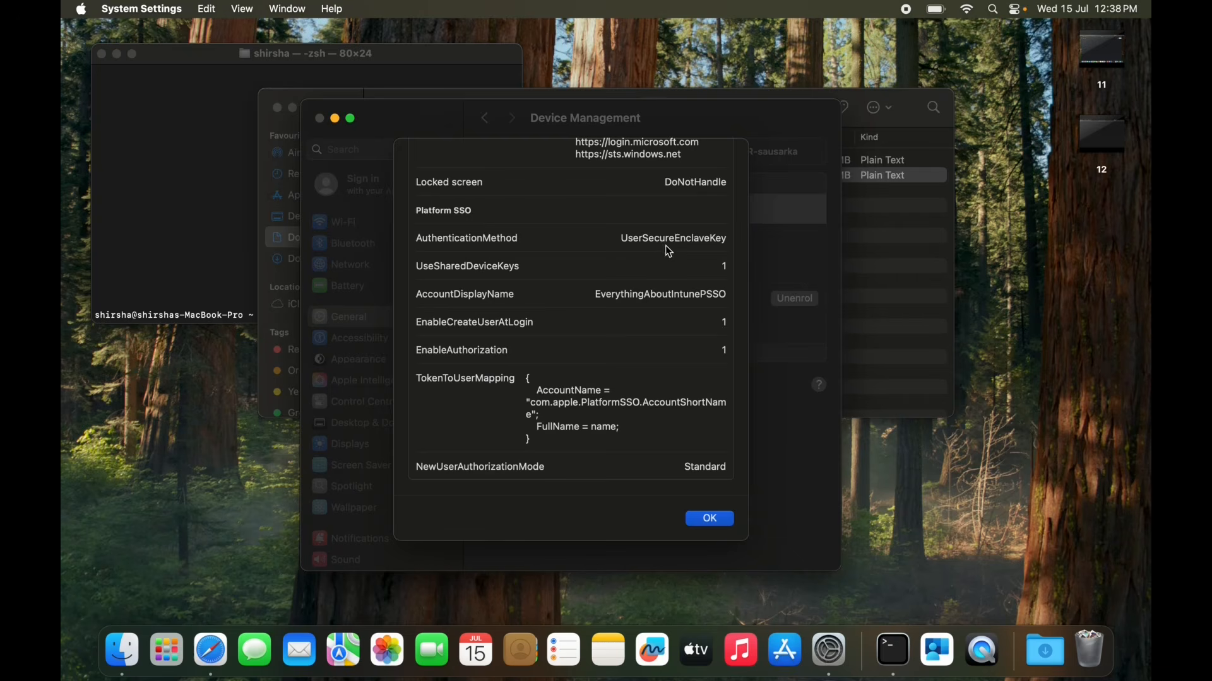
pyautogui.click(710, 520)
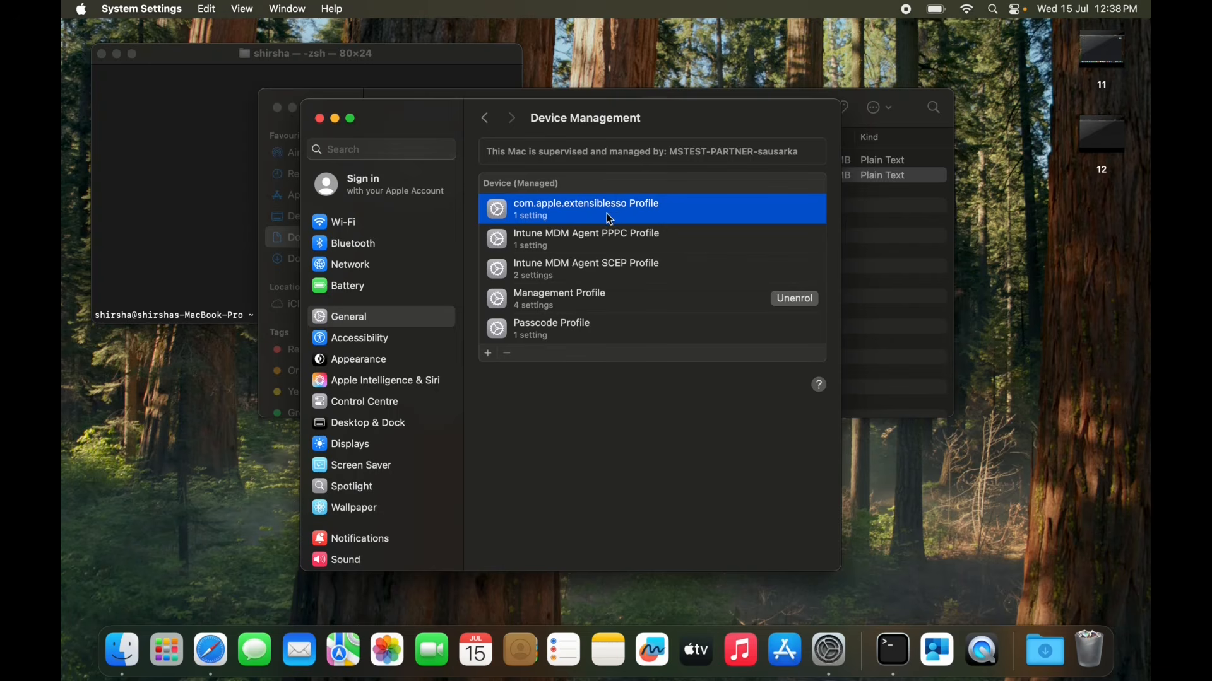
# Find Users & Groups by searching for user, inspect the admin account's Platform Single Sign-on details, and close them without changes.
pyautogui.press('super+f')
pyautogui.write('user')
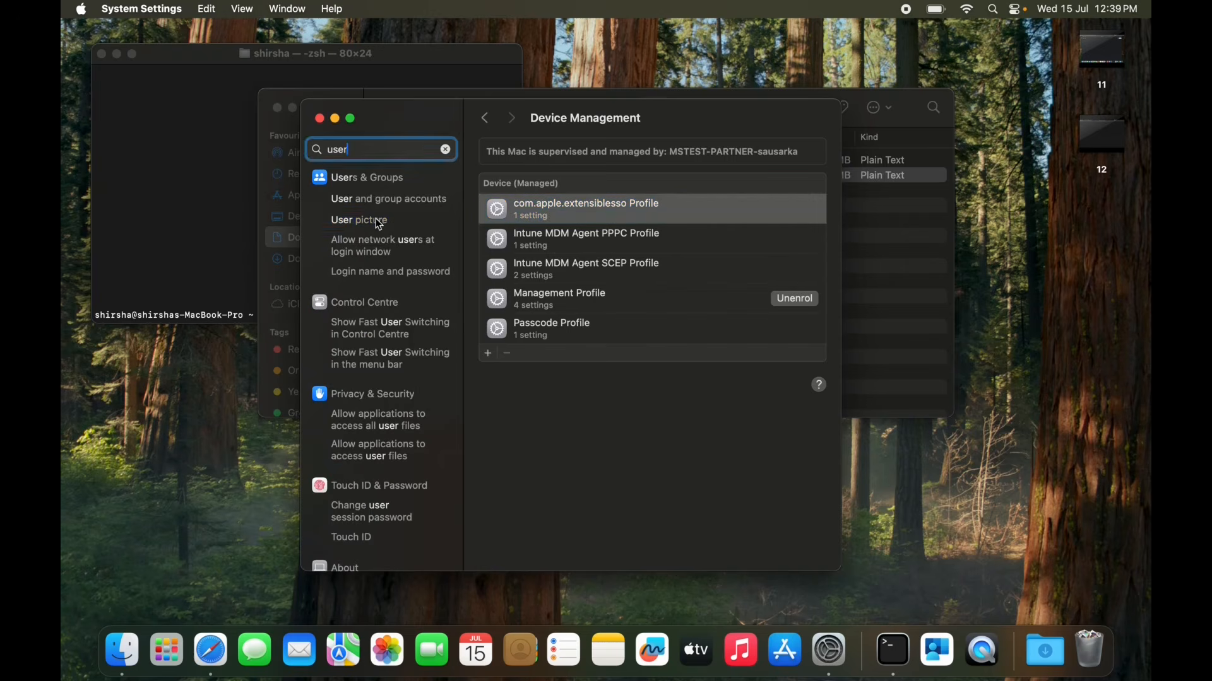
pyautogui.click(376, 221)
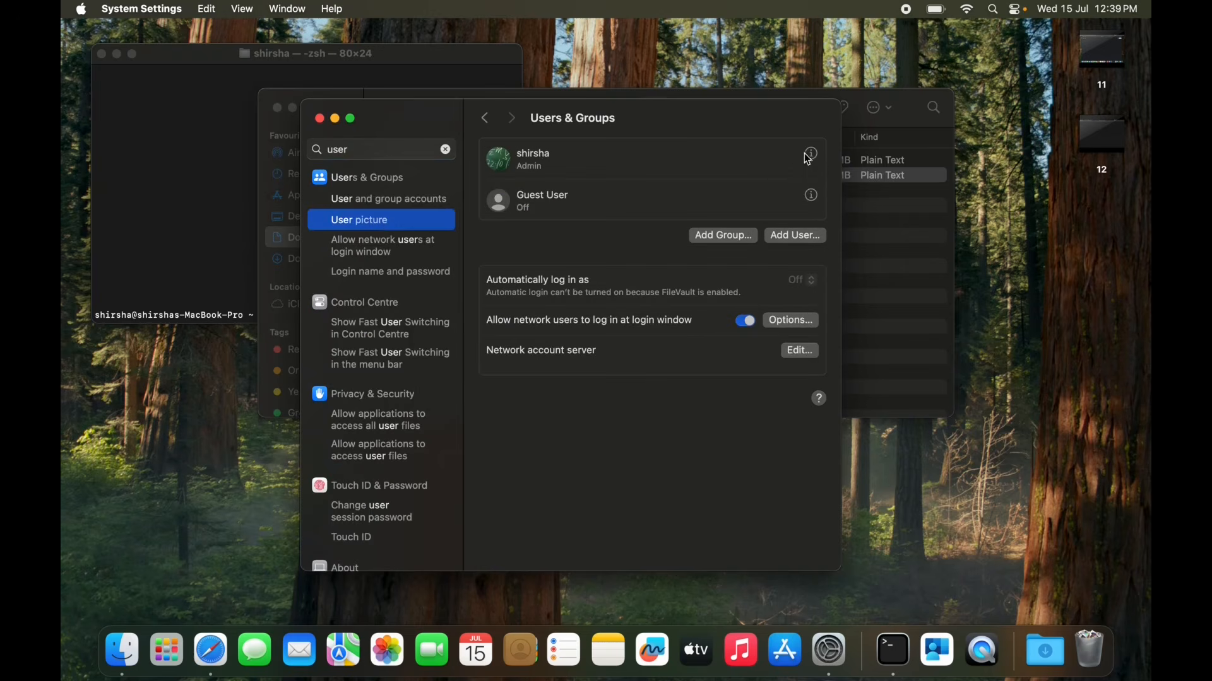
pyautogui.click(813, 155)
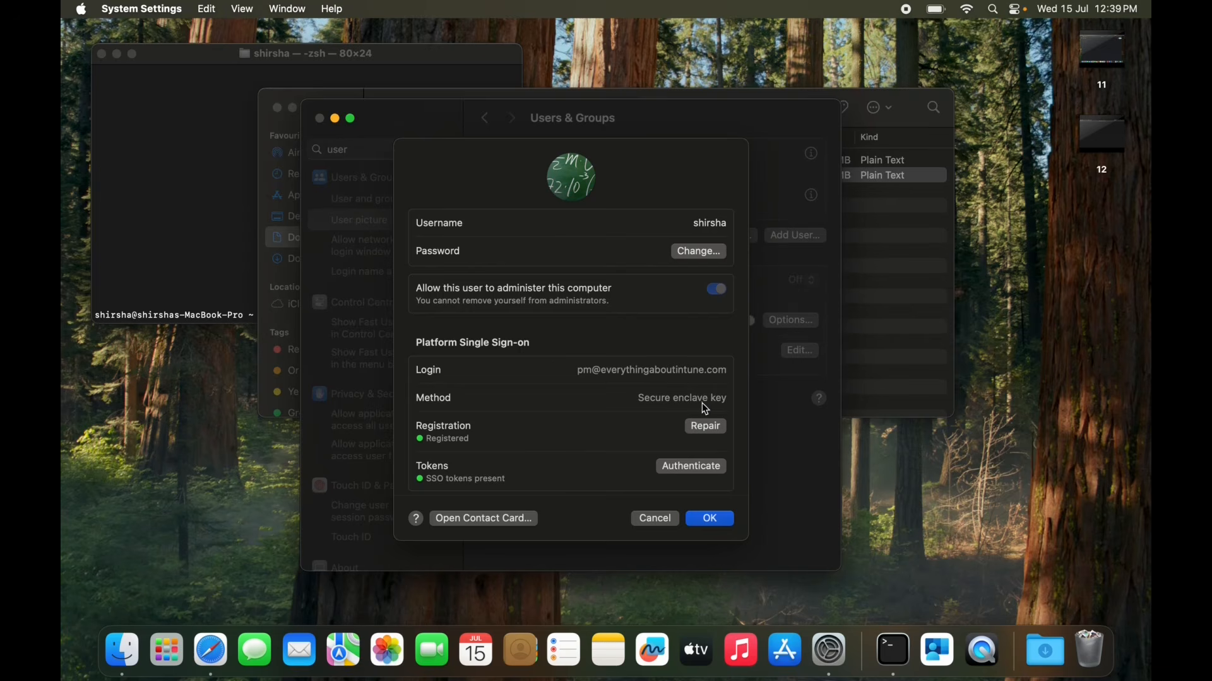
pyautogui.click(649, 521)
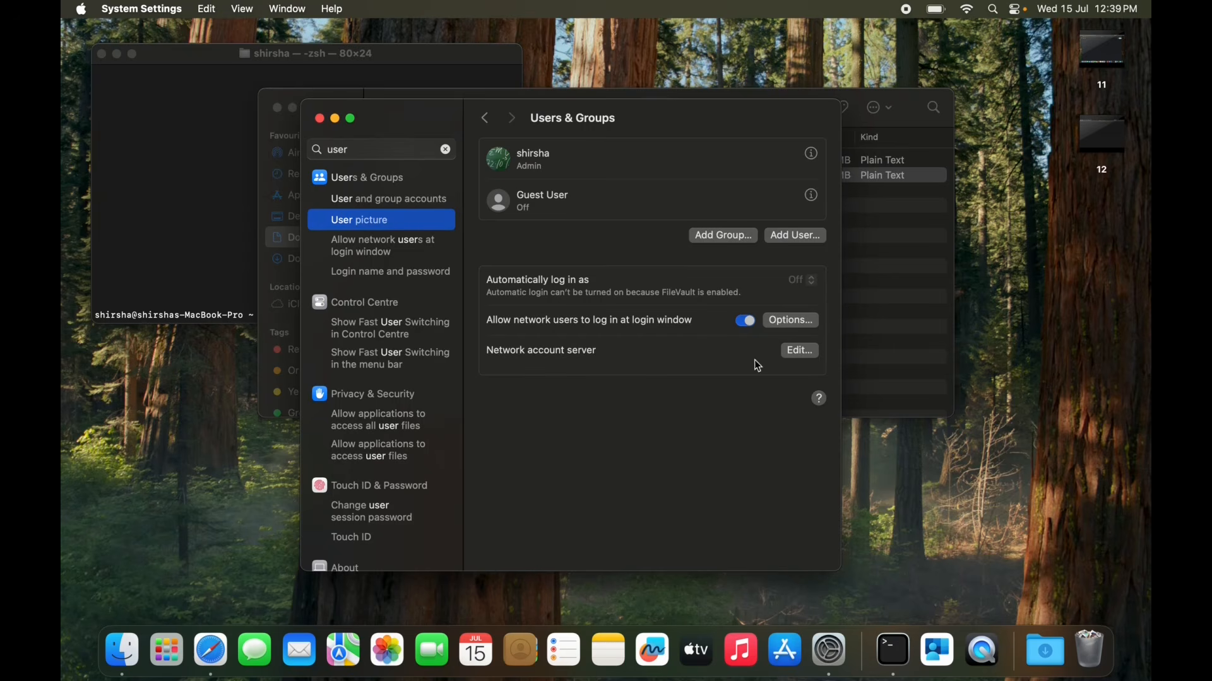
# Check the Mac SSO Extension registration under Network account server, and close System Settings.
pyautogui.click(798, 354)
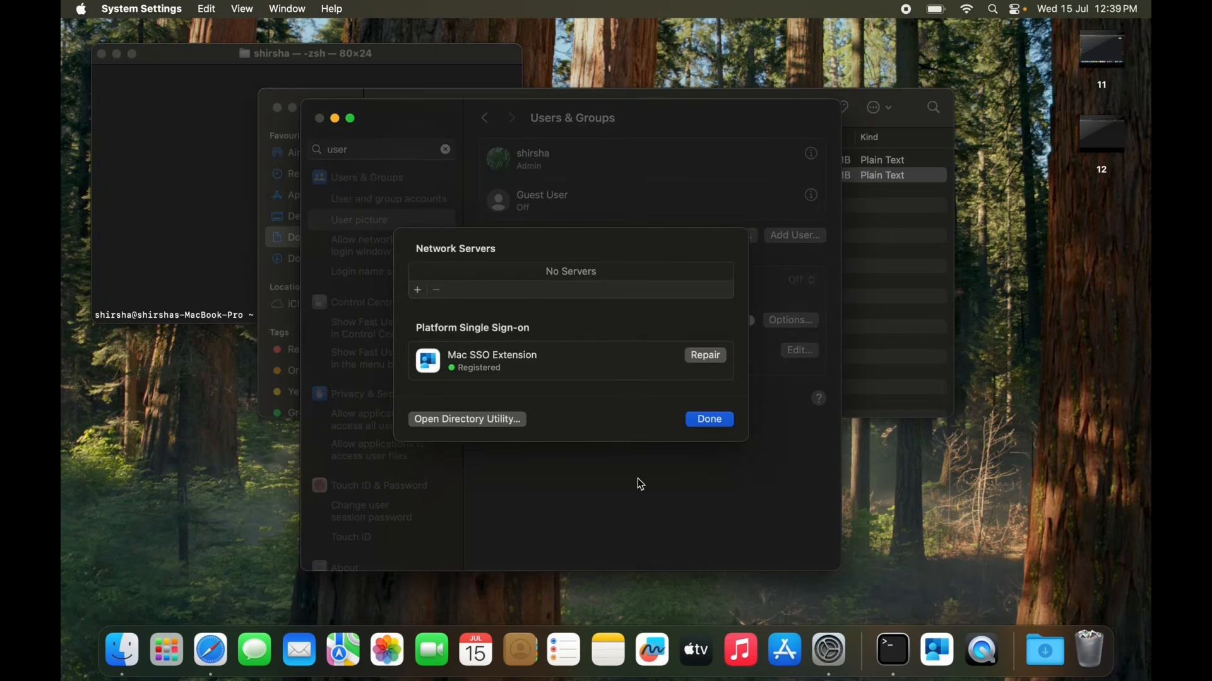
pyautogui.click(718, 425)
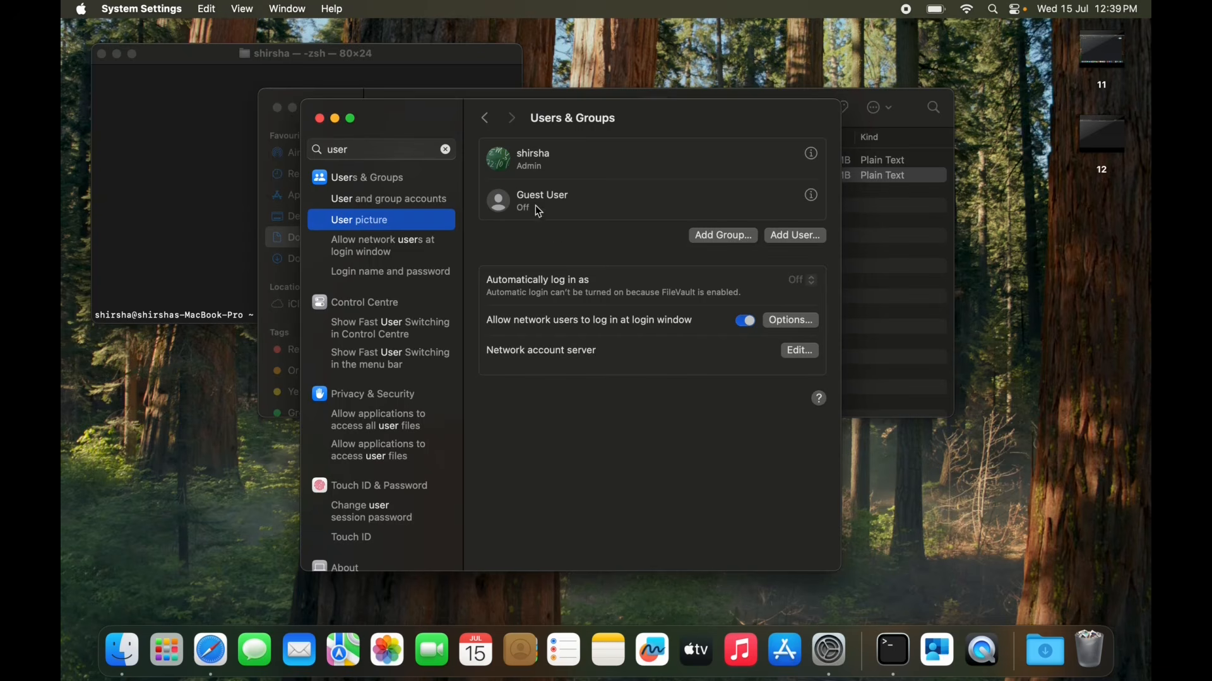
pyautogui.click(320, 119)
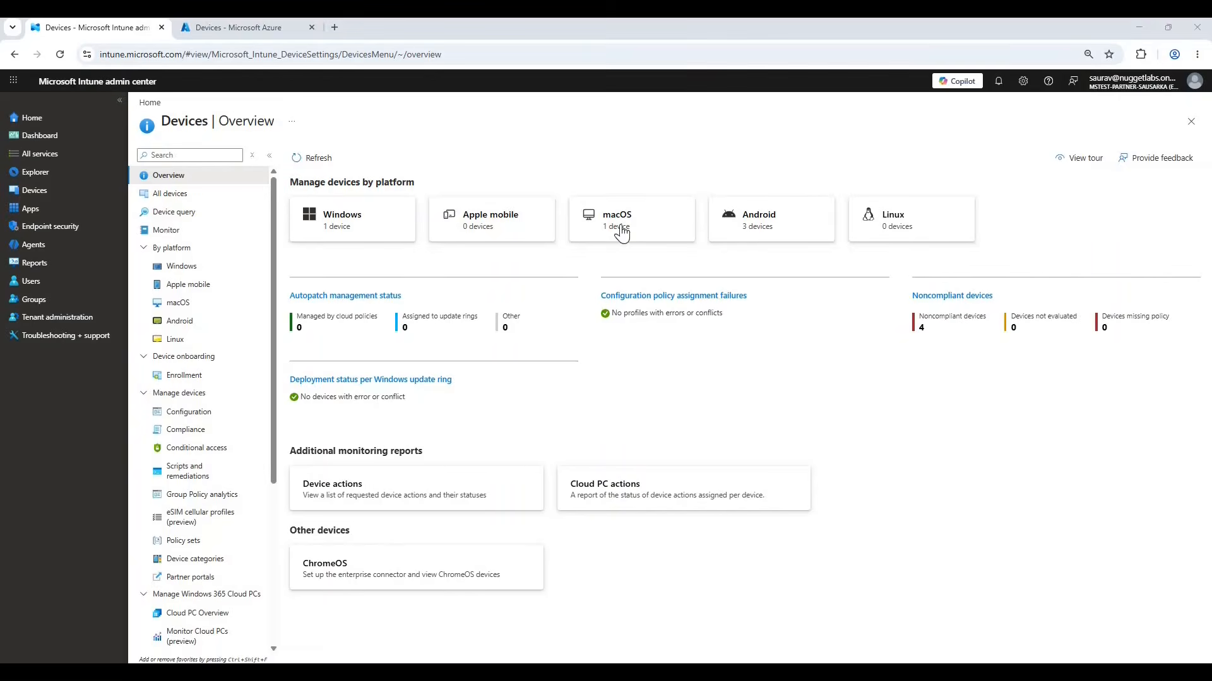
pyautogui.click(623, 232)
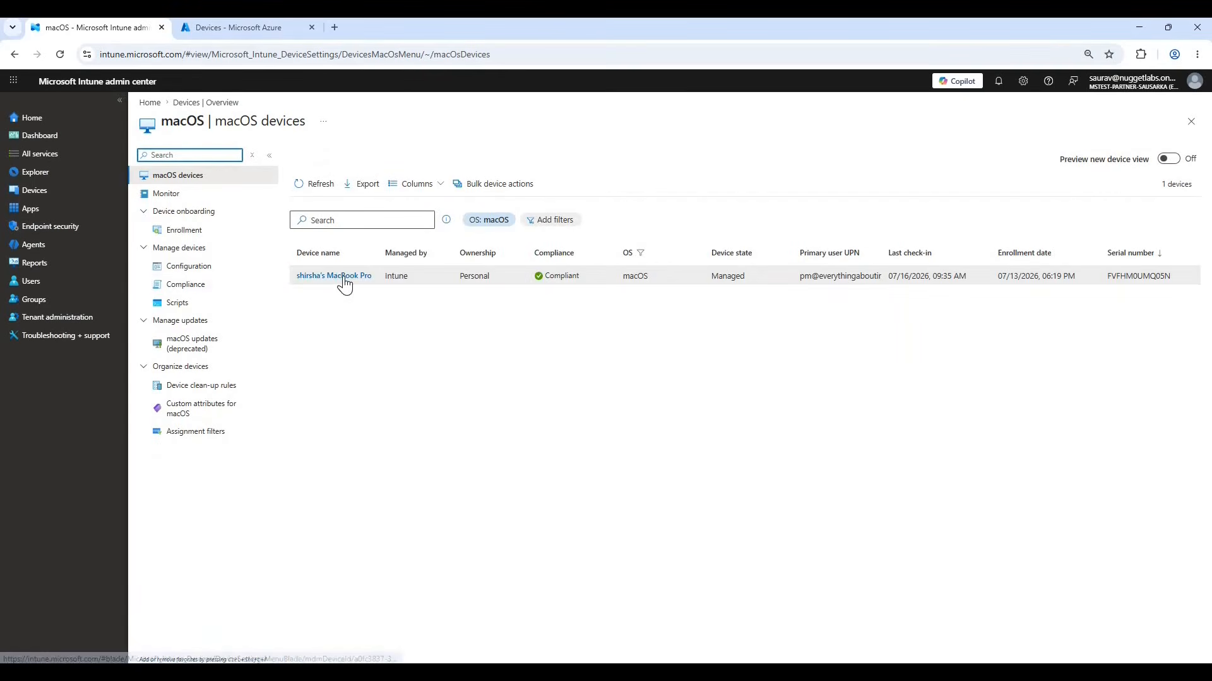
pyautogui.click(344, 278)
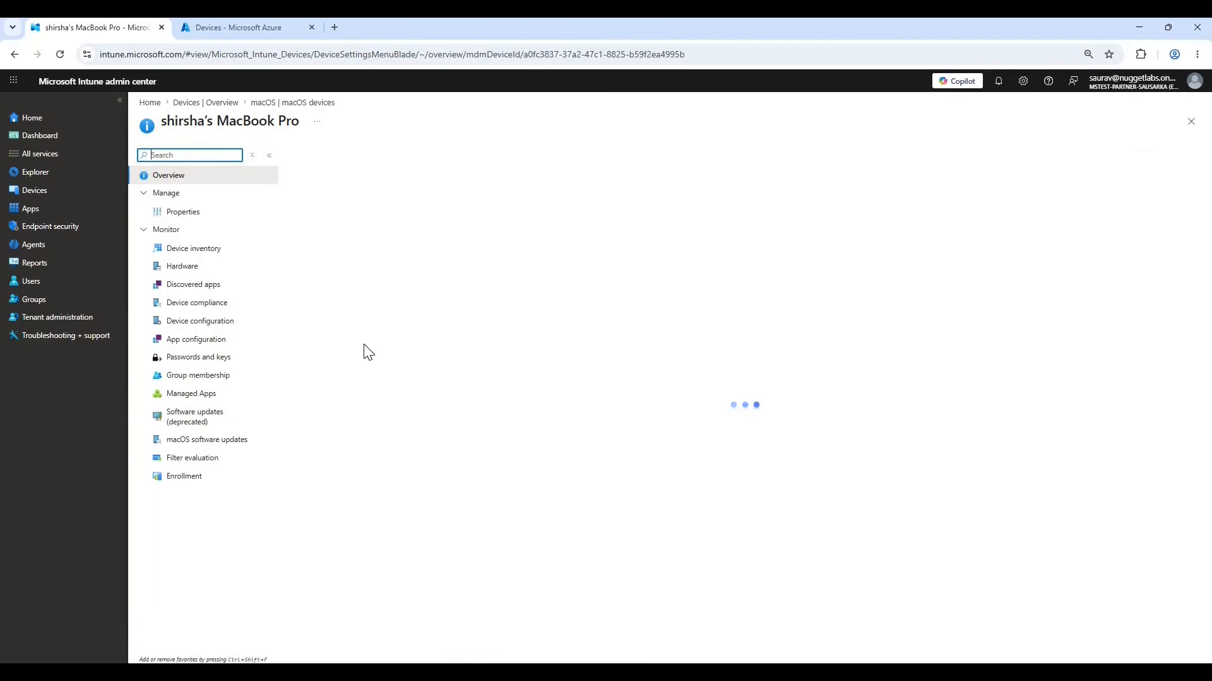
pyautogui.click(201, 321)
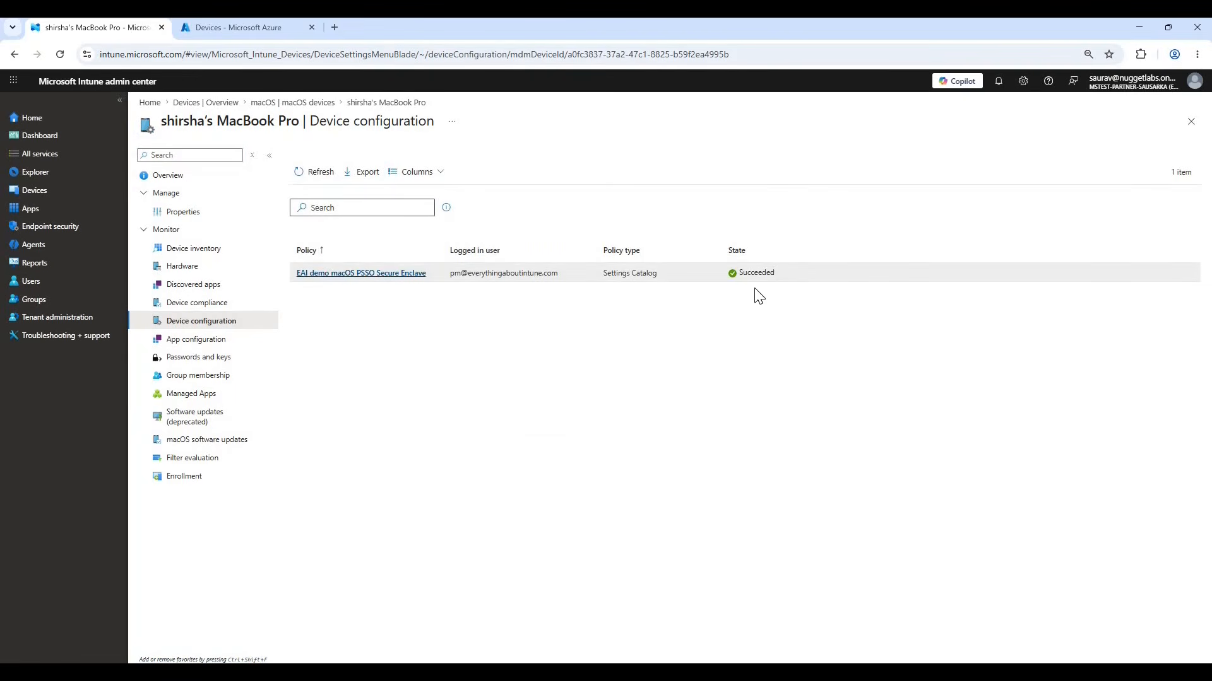
pyautogui.click(388, 275)
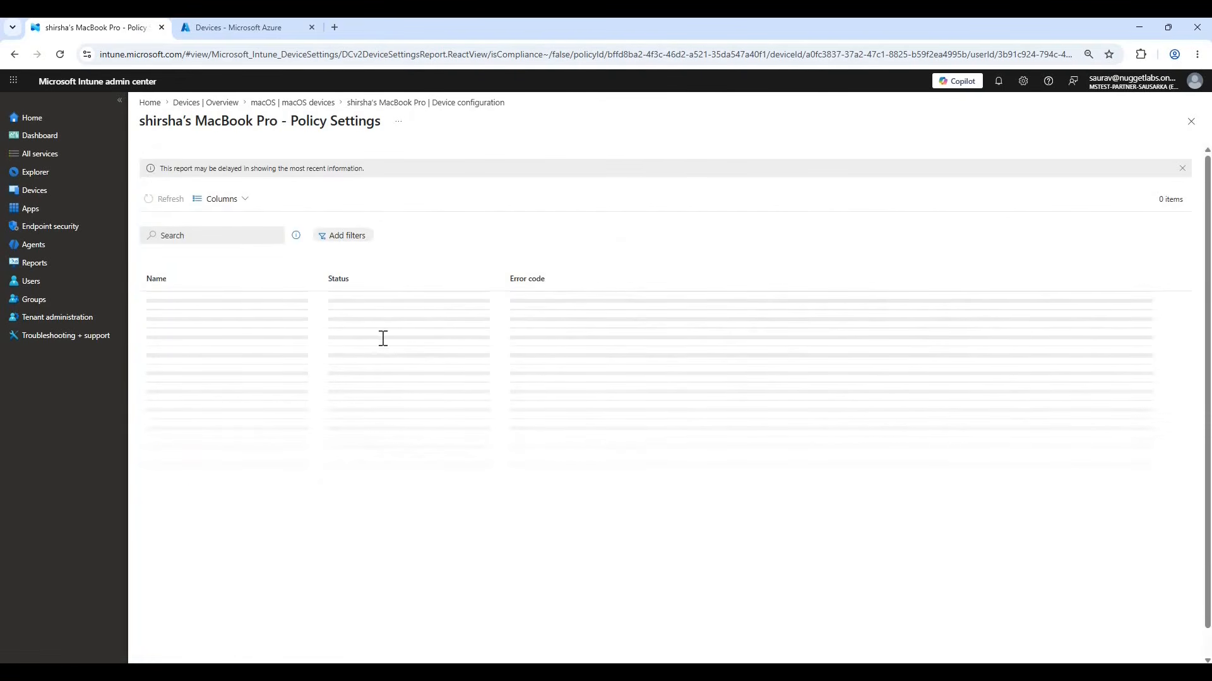
# Inspect the status and details of the Authentication Method (Deprecated) setting, and return to the device configuration list.
pyautogui.tripleClick(323, 358)
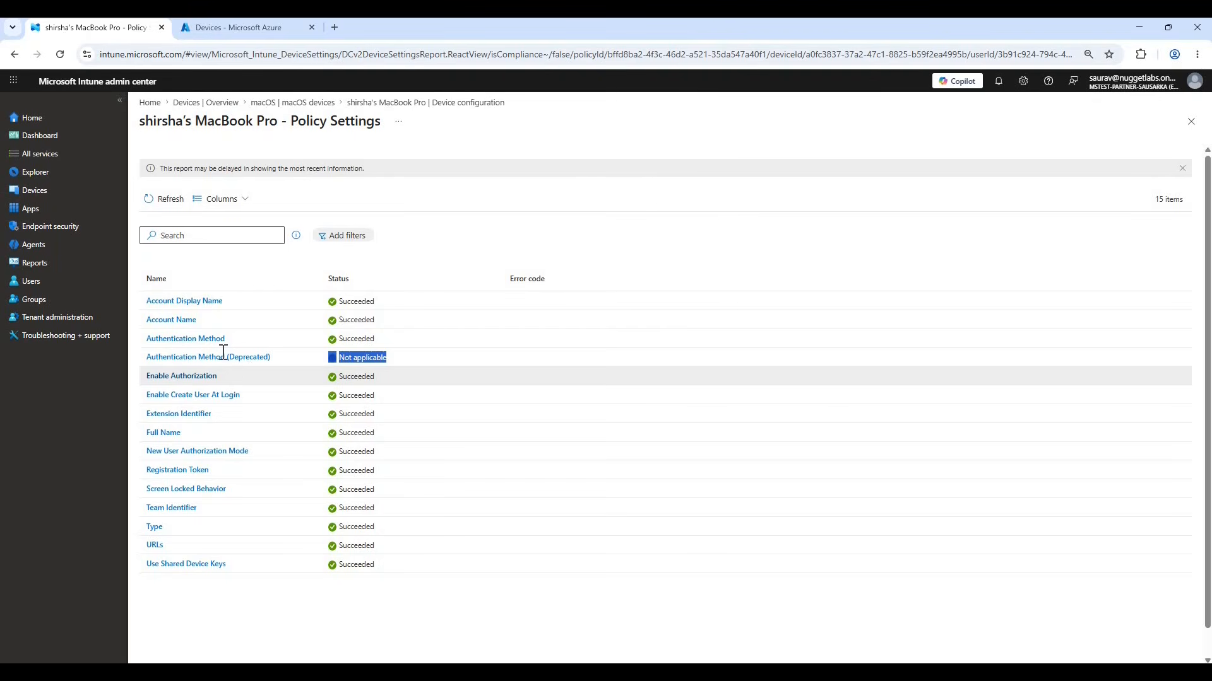
pyautogui.click(251, 359)
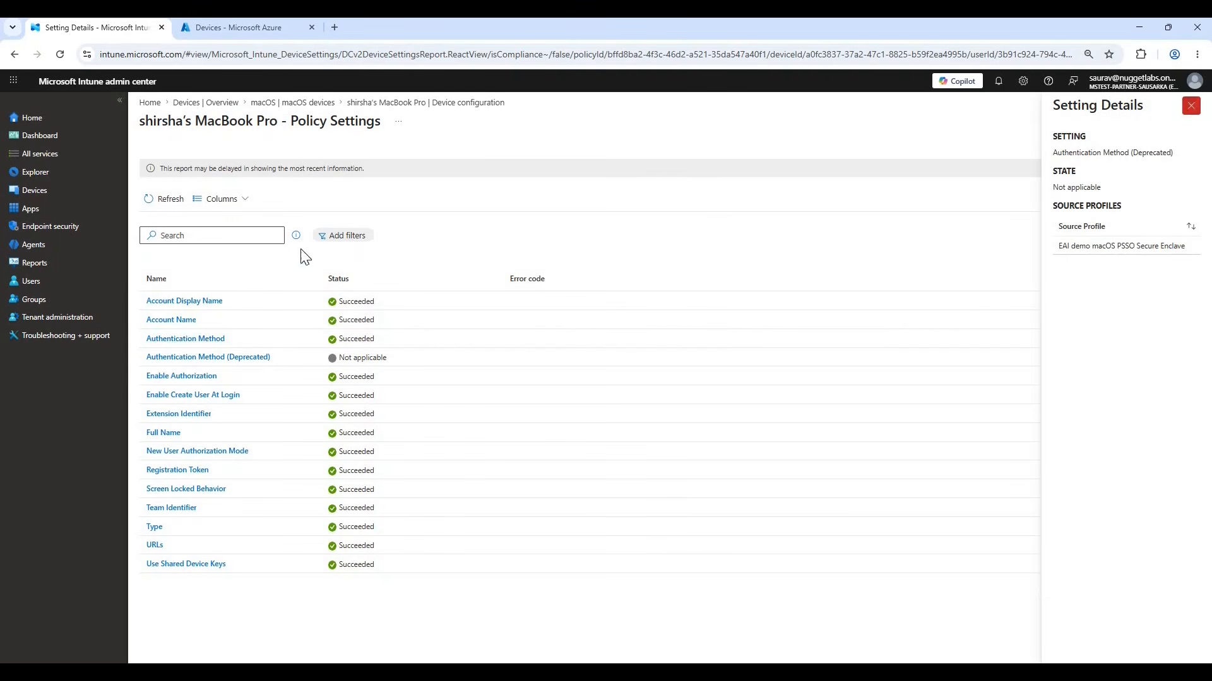
pyautogui.click(1190, 105)
pyautogui.click(1191, 121)
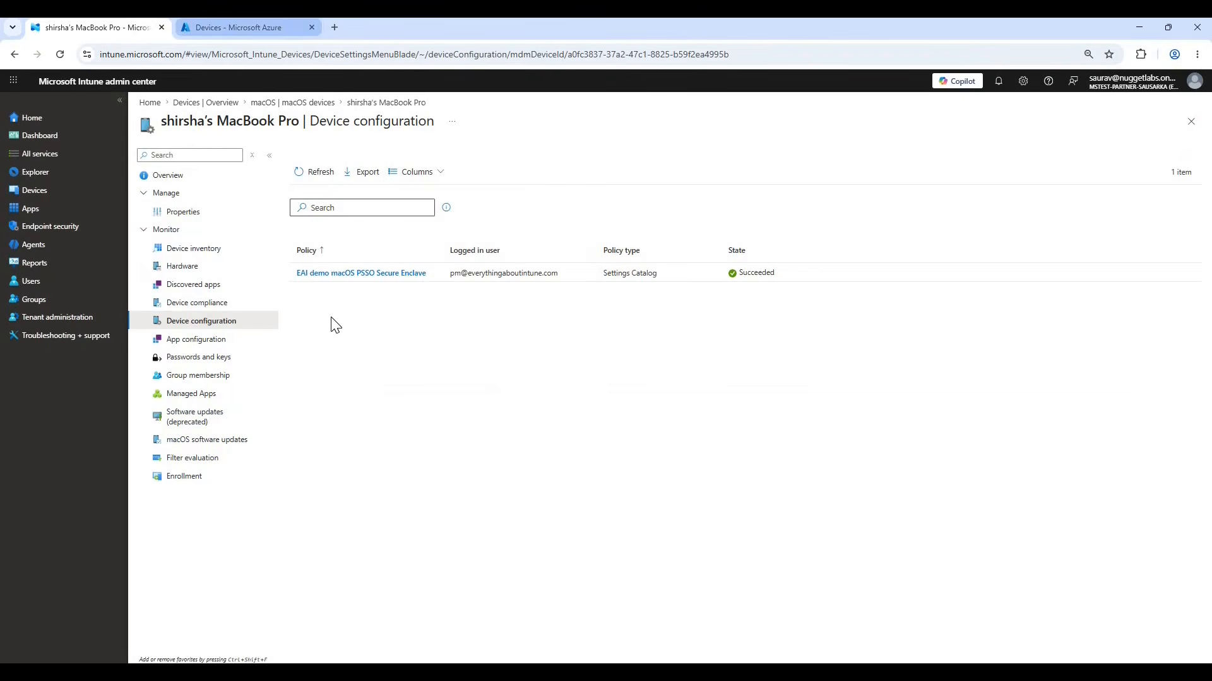
# Check the MacBook Pro's join type in the Azure portal's device list, widening the Join type column, and close its Intune device page.
pyautogui.click(248, 32)
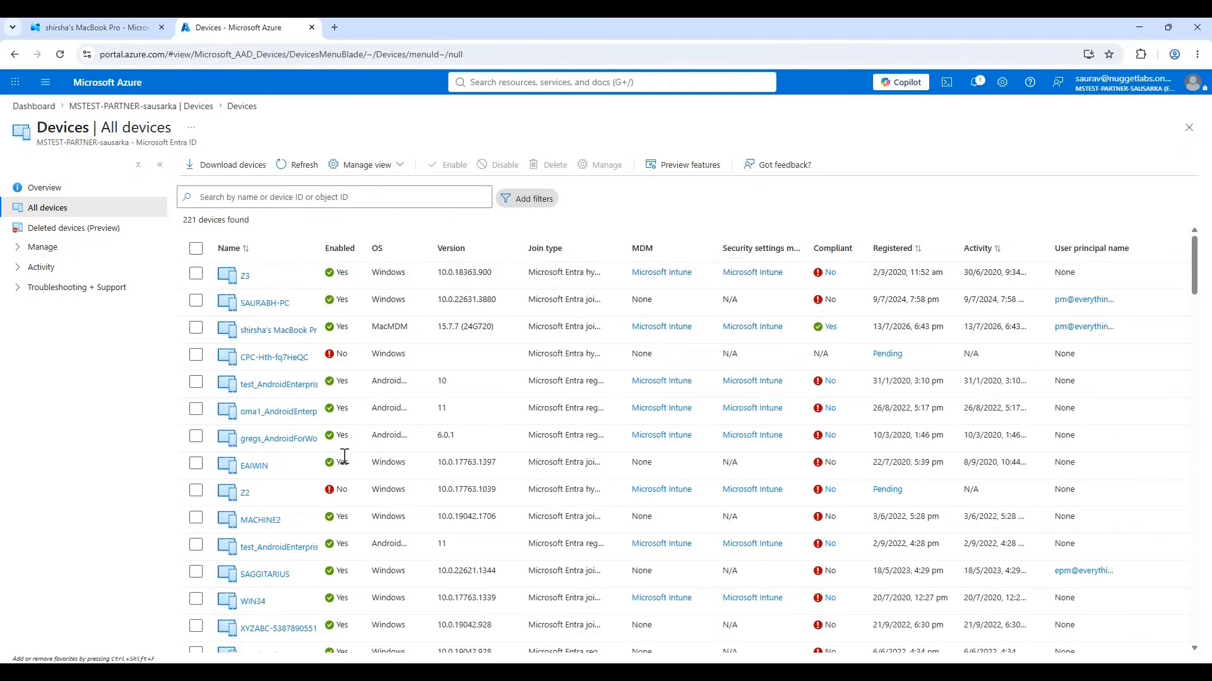
pyautogui.click(273, 338)
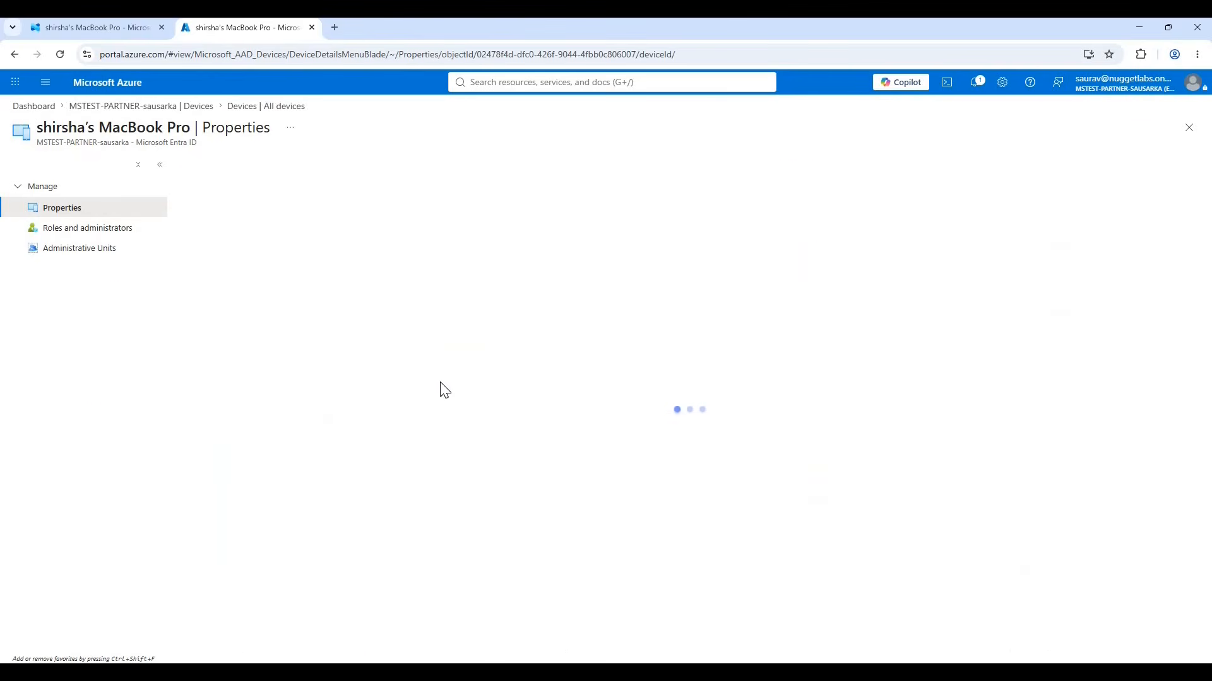
pyautogui.click(1188, 128)
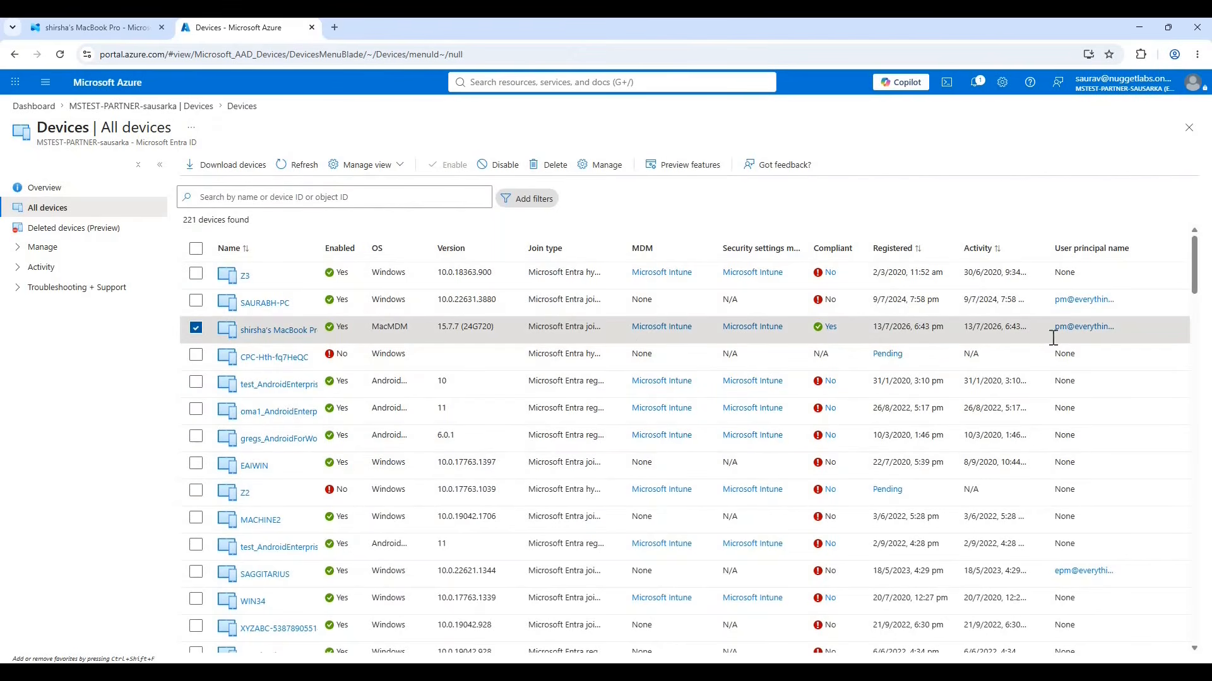
pyautogui.moveTo(599, 330); pyautogui.dragTo(534, 329)
pyautogui.moveTo(618, 247); pyautogui.dragTo(714, 244)
pyautogui.click(623, 332)
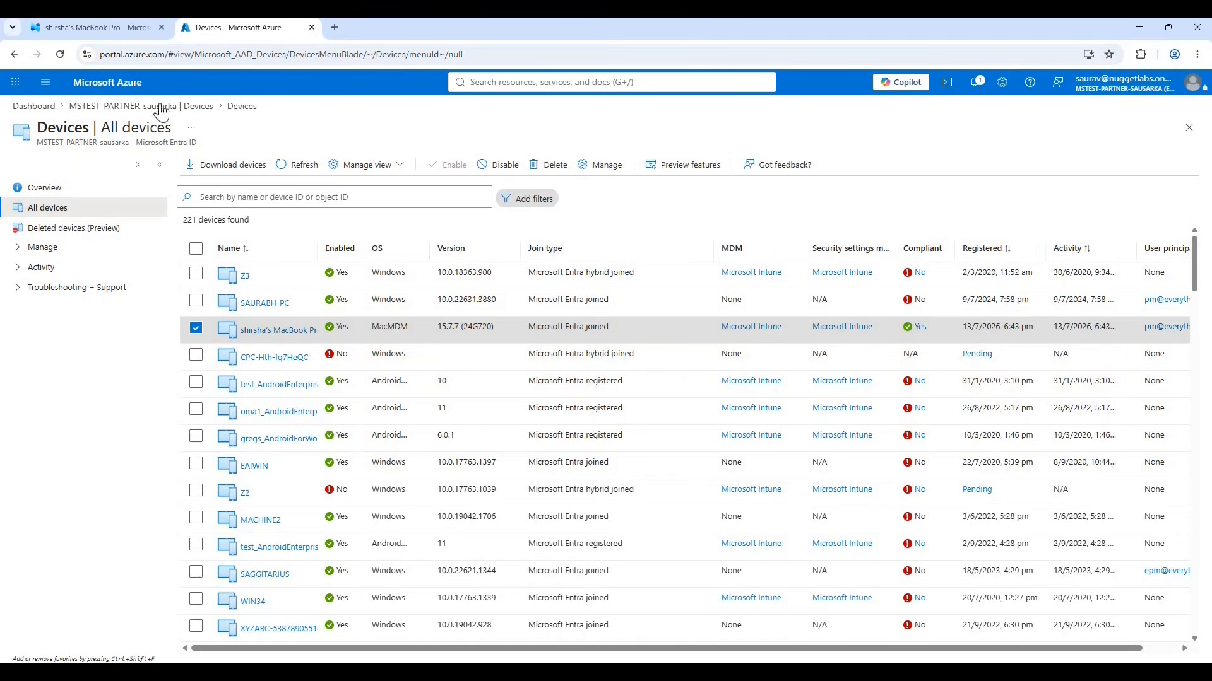
pyautogui.click(108, 29)
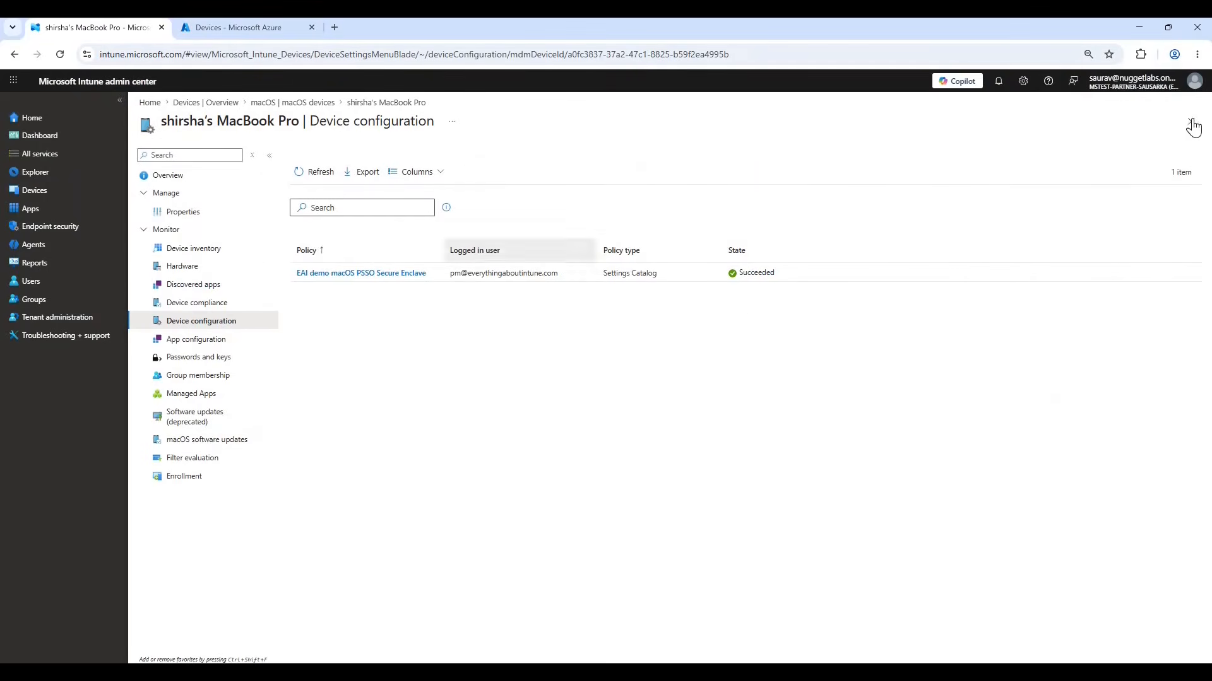
pyautogui.click(1191, 122)
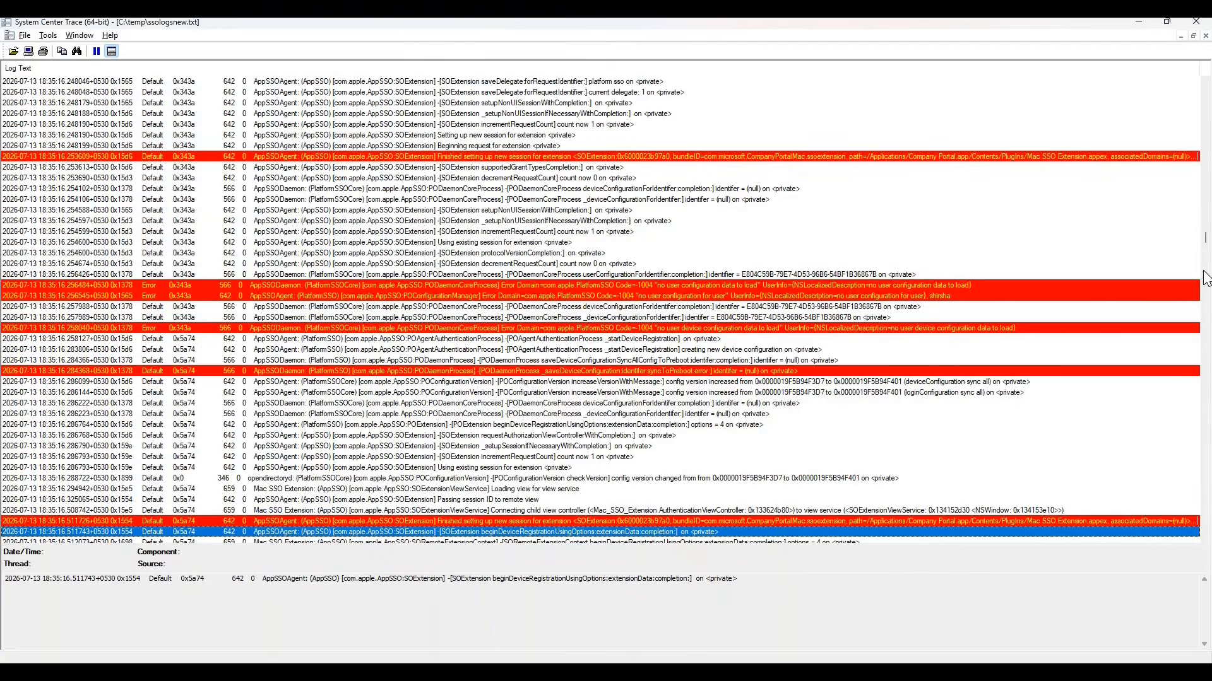
# Switch to System Center Trace and return to the beginning of the ssologsnew.txt log.
pyautogui.scroll(1, 1205, 277)
pyautogui.scroll(15, 1205, 146)
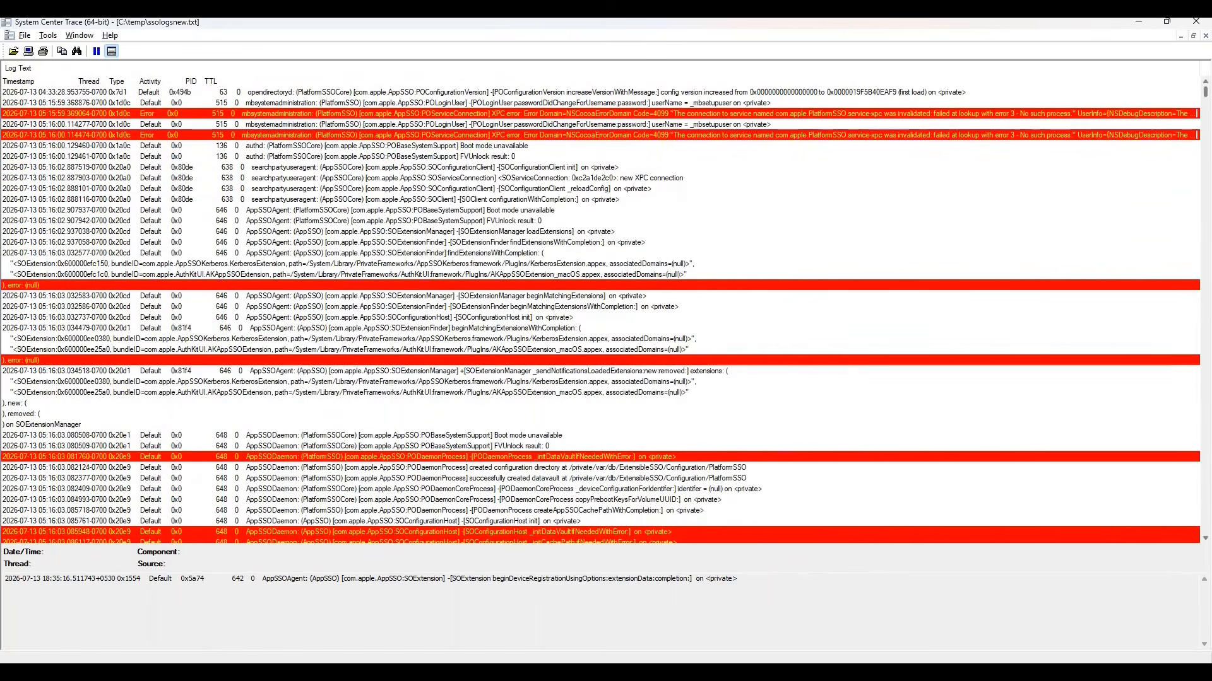
pyautogui.moveTo(476, 162); pyautogui.dragTo(664, 156)
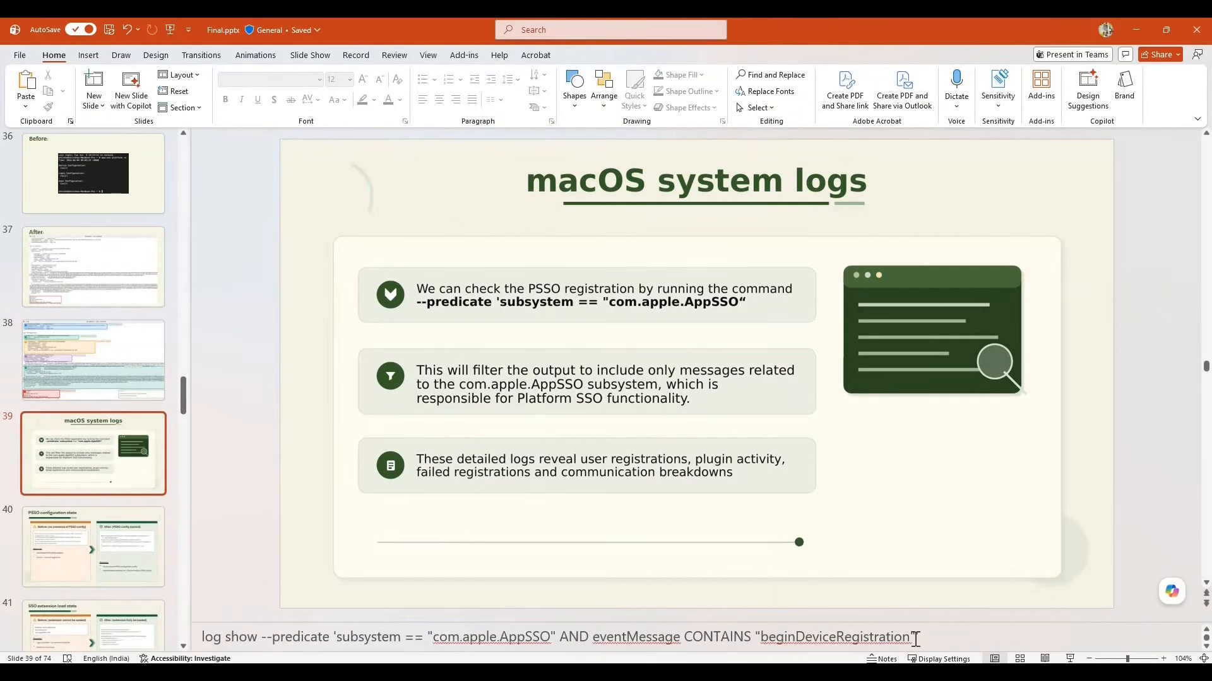
# Switch to PowerPoint and highlight the com.apple.AppSSO filter of the log show command in the macOS system logs slide's notes.
pyautogui.moveTo(610, 645); pyautogui.dragTo(193, 634)
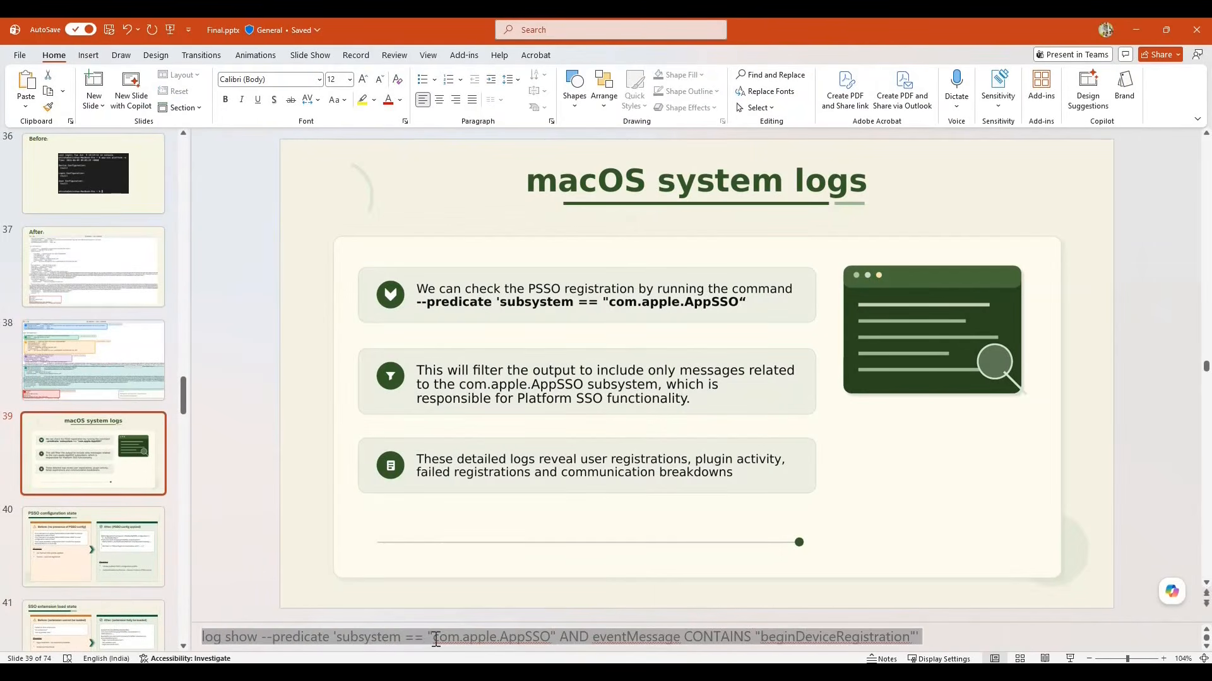
pyautogui.click(487, 638)
pyautogui.moveTo(487, 638); pyautogui.dragTo(567, 638)
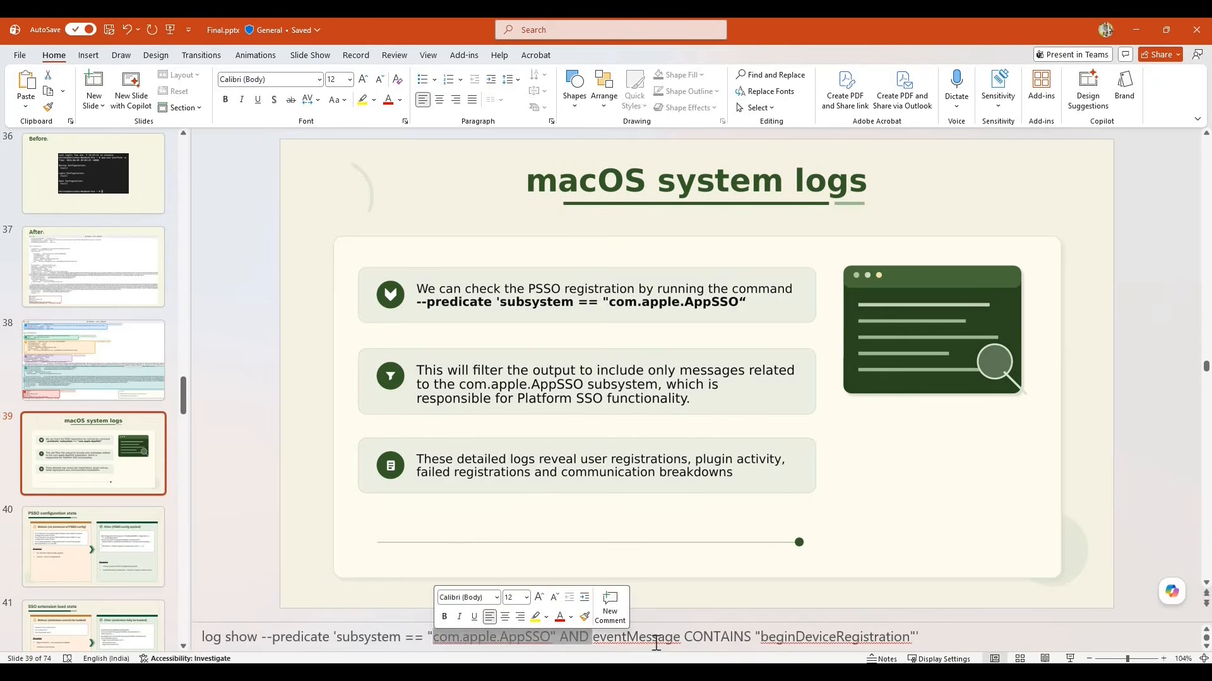
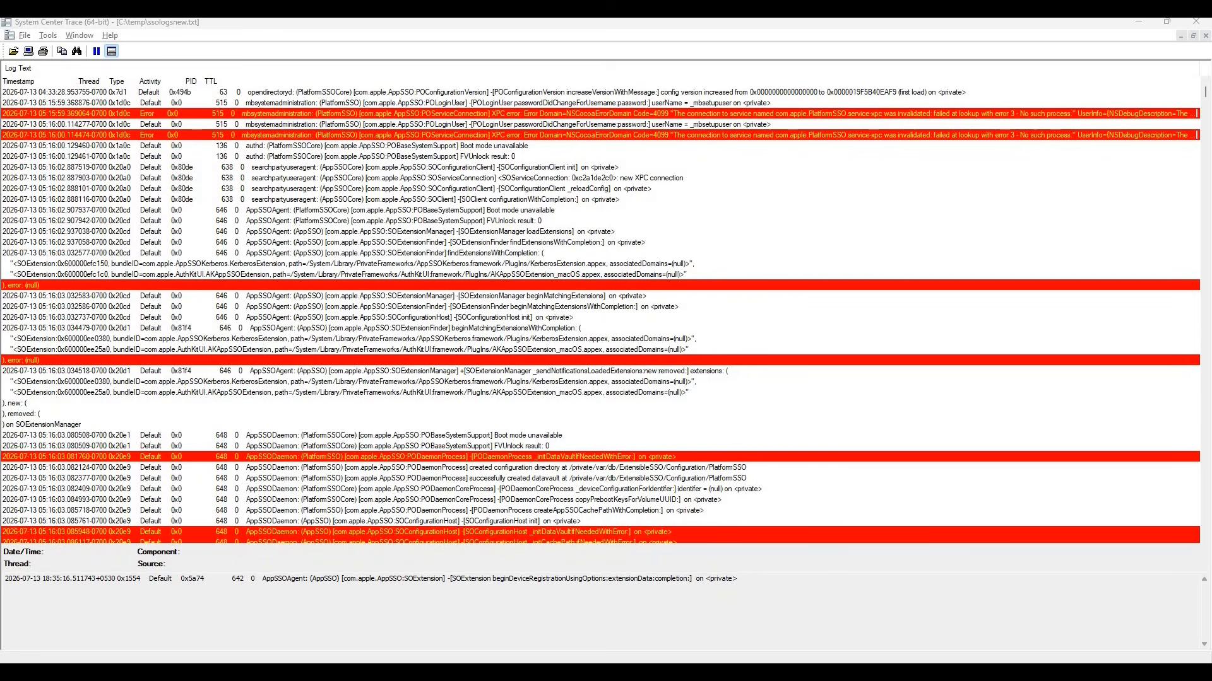
# Search the log from its beginning for 1004 and highlight the "no device configuration data to load" text in the PODaemonCoreProcess error entry.
pyautogui.click(571, 104)
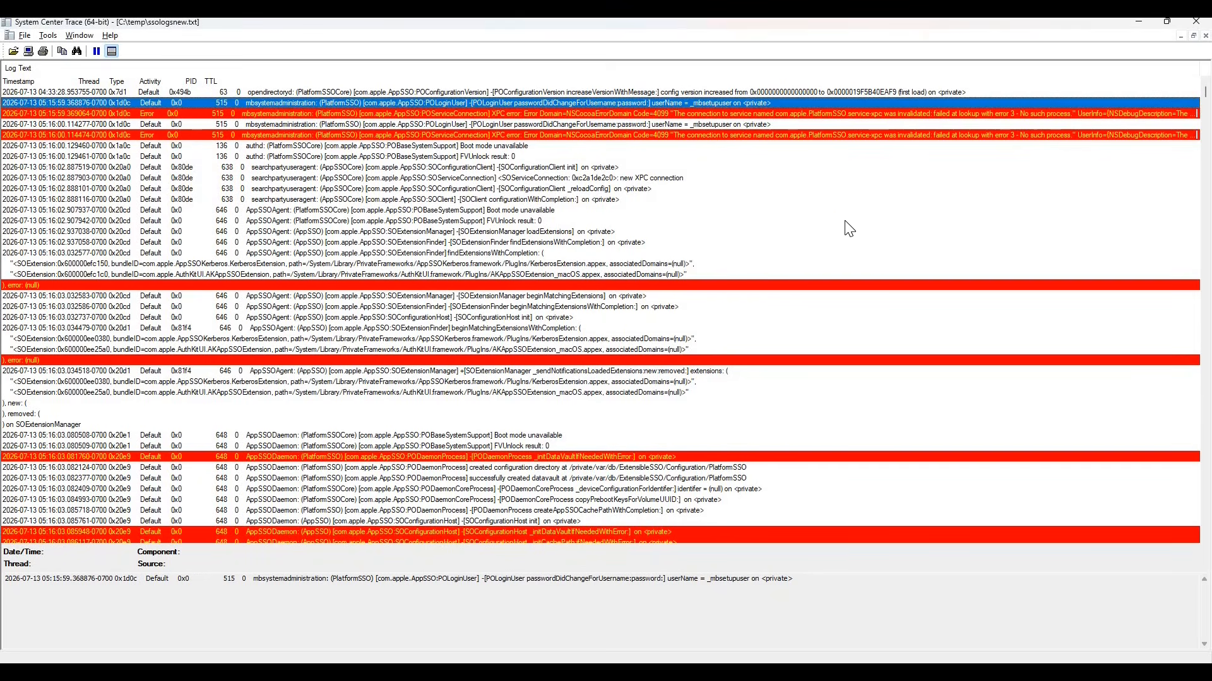
pyautogui.hotkey('ctrl', 'f')
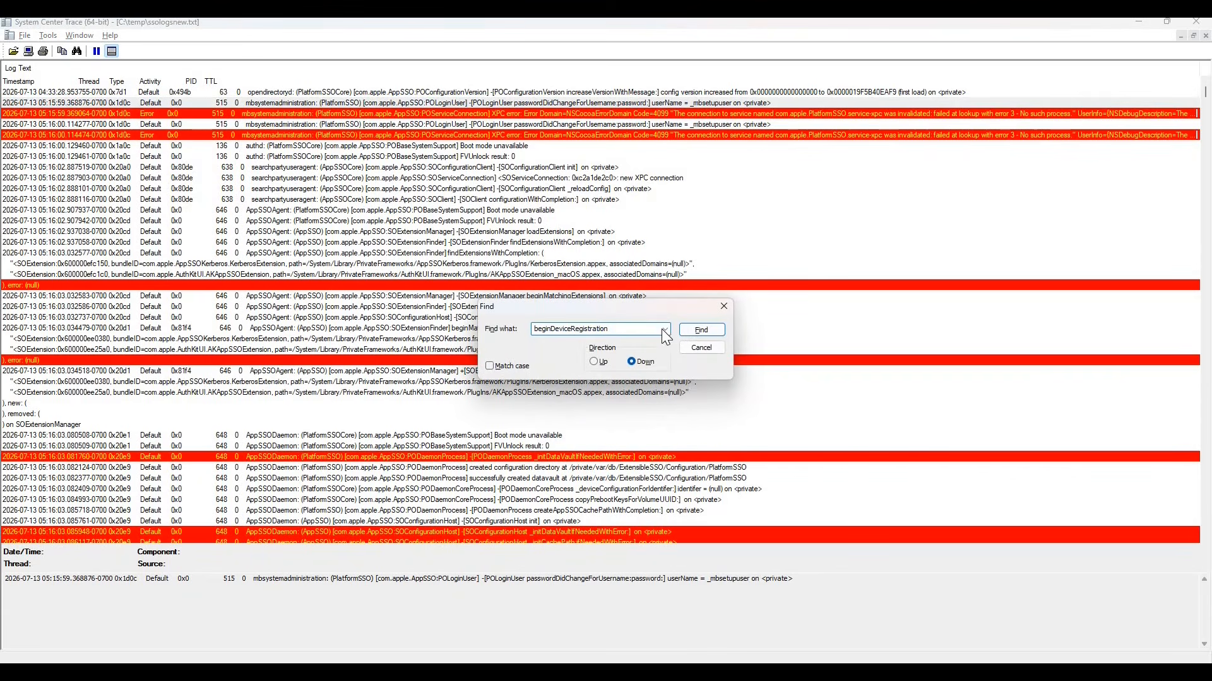
pyautogui.click(664, 329)
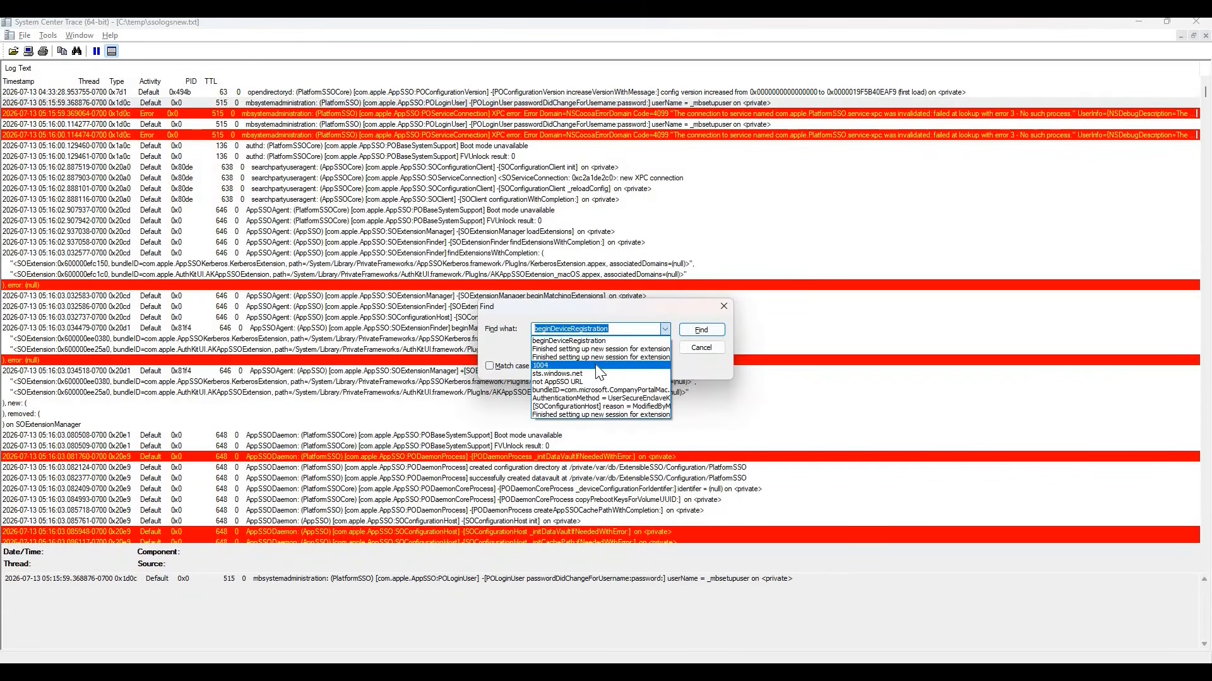
pyautogui.click(599, 366)
pyautogui.click(711, 332)
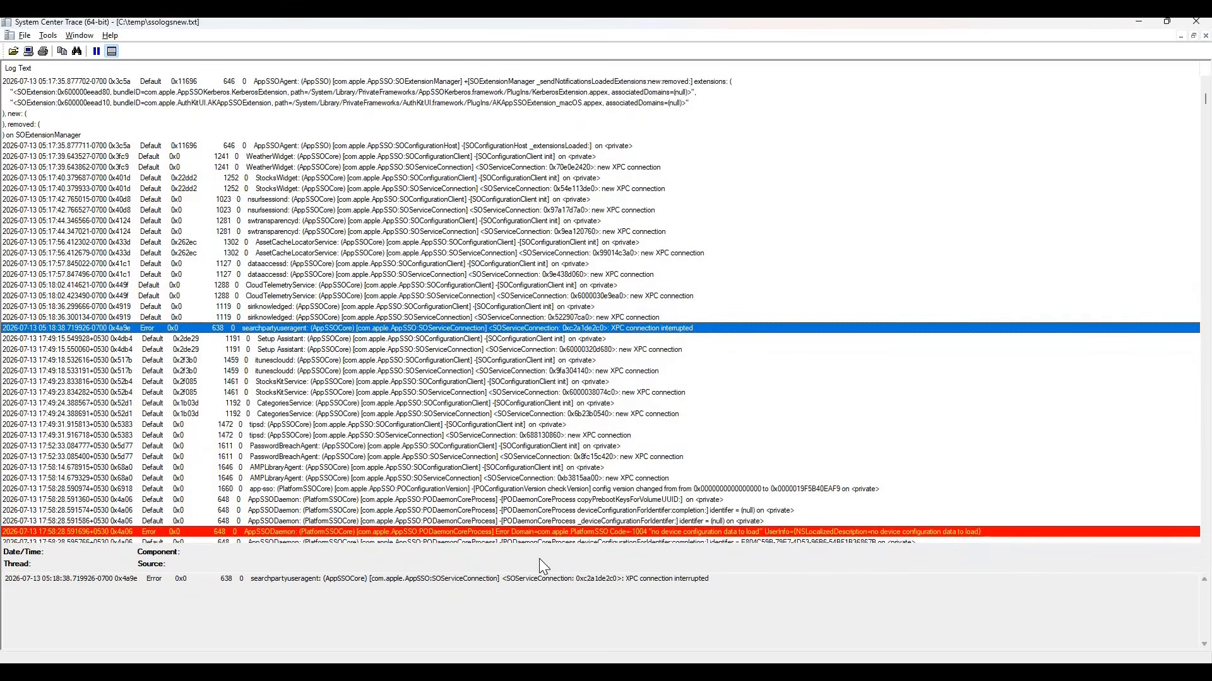
pyautogui.click(662, 532)
pyautogui.moveTo(664, 579); pyautogui.dragTo(775, 579)
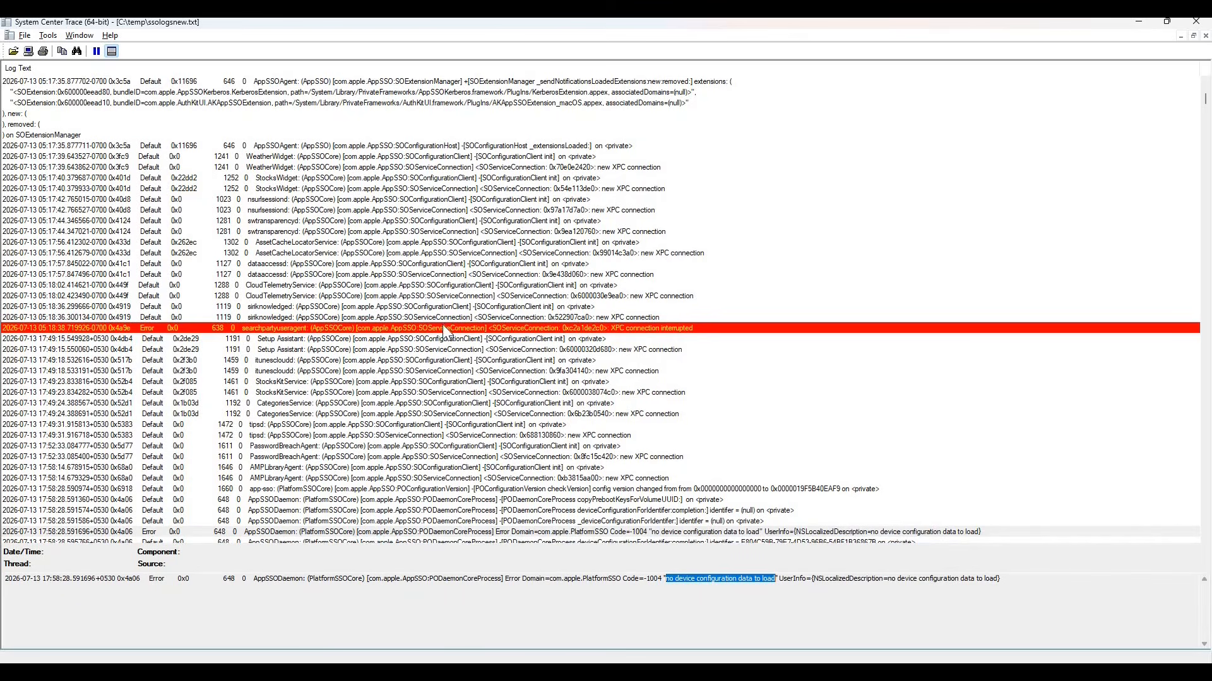
# Examine the consecutive Code=-1004 errors about missing device, login and user configuration, and select a device configuration error among them.
pyautogui.click(431, 329)
pyautogui.click(395, 529)
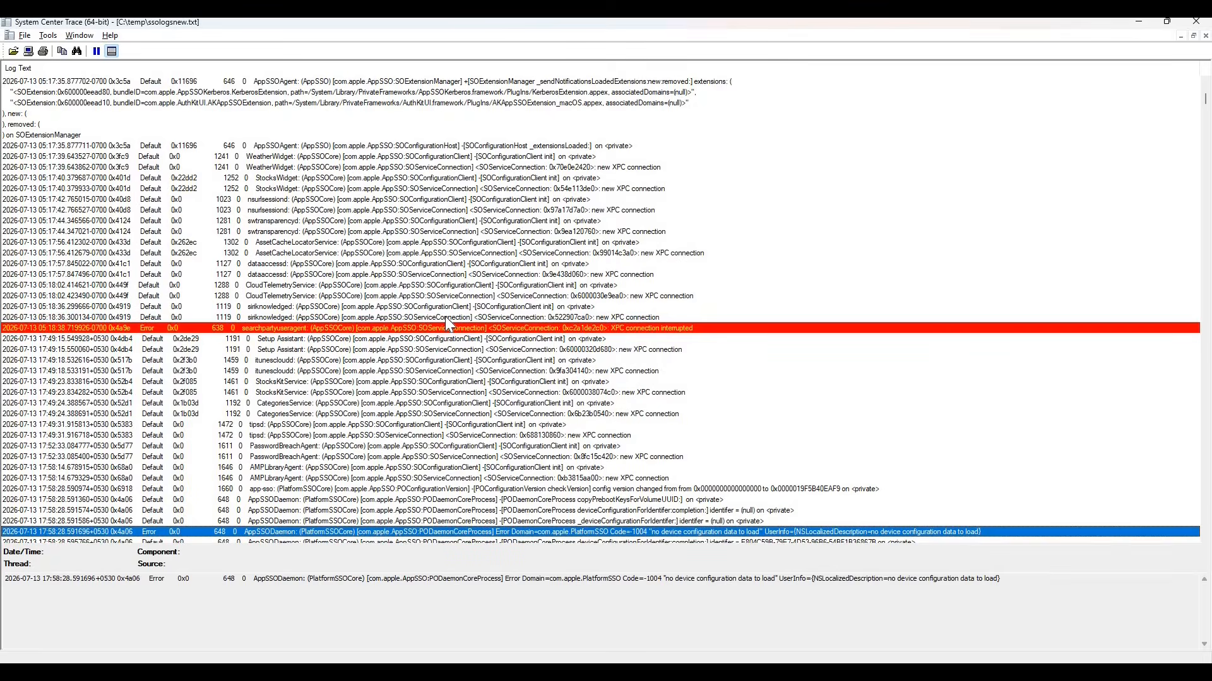
pyautogui.press('Down')
pyautogui.press('Down')
pyautogui.press('Down')
pyautogui.press('Down')
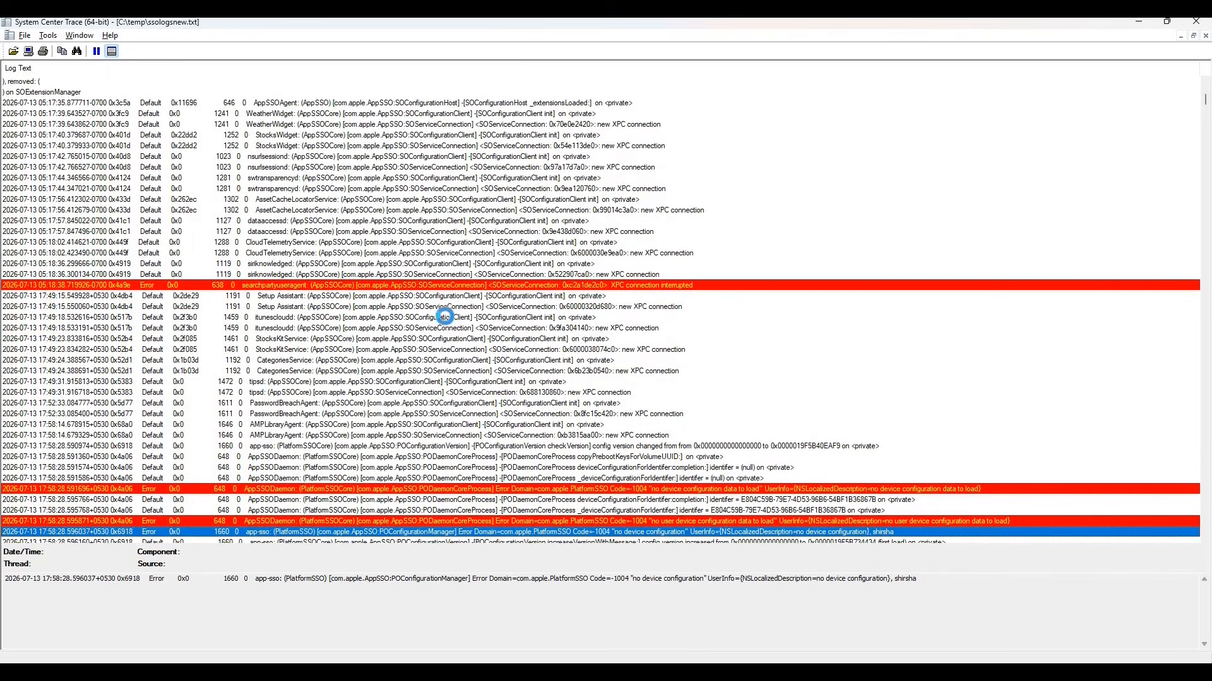
pyautogui.press('Down')
pyautogui.press('Down')
pyautogui.press('Down')
pyautogui.press('Down')
pyautogui.press('Down')
pyautogui.press('Down')
pyautogui.press('Down')
pyautogui.press('Down')
pyautogui.press('Down')
pyautogui.press('Down')
pyautogui.press('Down')
pyautogui.press('Down')
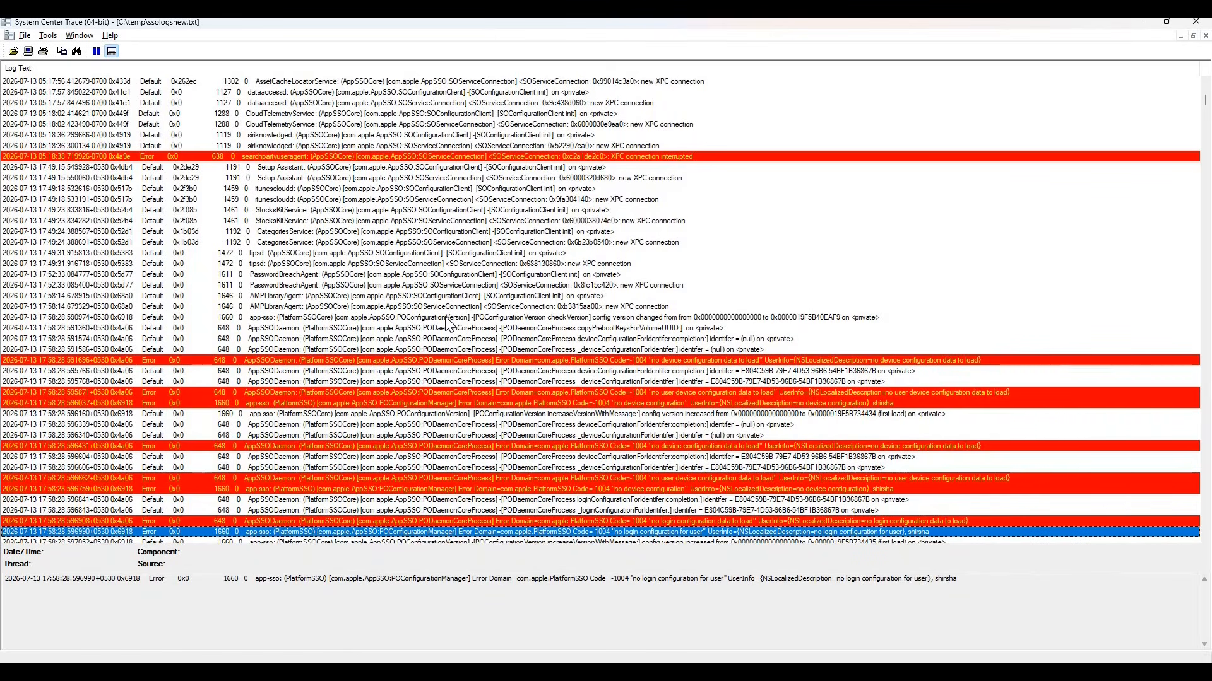
pyautogui.press('Down')
pyautogui.press('Down')
pyautogui.press('Down')
pyautogui.press('Down')
pyautogui.press('Down')
pyautogui.press('Down')
pyautogui.press('Down')
pyautogui.press('Down')
pyautogui.press('Down')
pyautogui.press('Down')
pyautogui.press('Down')
pyautogui.press('Down')
pyautogui.press('Down')
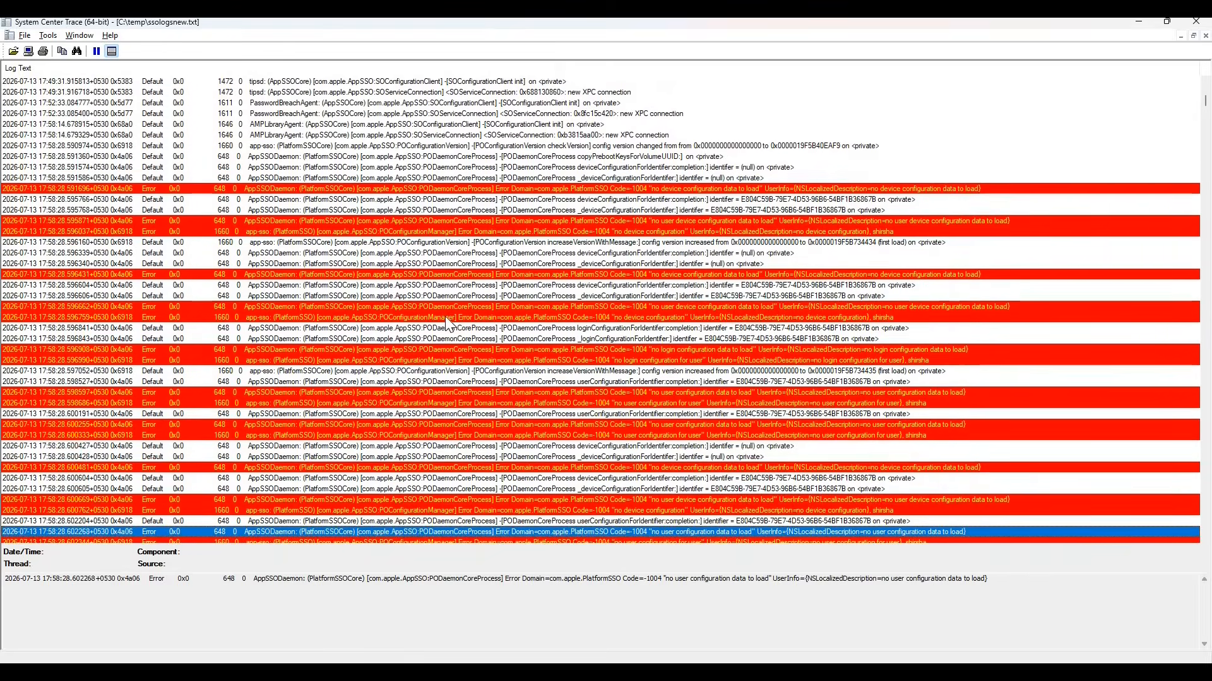
pyautogui.scroll(-4, 479, 173)
pyautogui.click(479, 171)
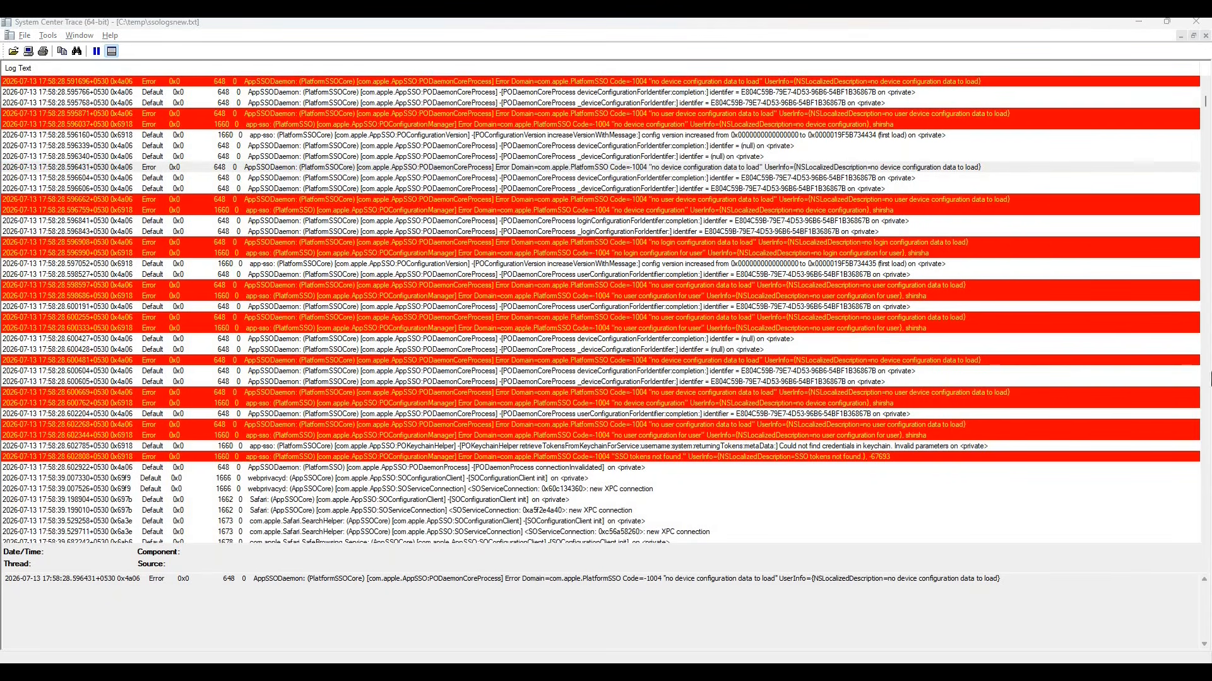
# Search the log for UserSecureEnclaveKey and select the configurationLoadedWithReason entry with reason ModifiedByMDM above the match.
pyautogui.click(602, 127)
pyautogui.hotkey('ctrl', 'f')
pyautogui.write('UserSecureEnclaveKey')
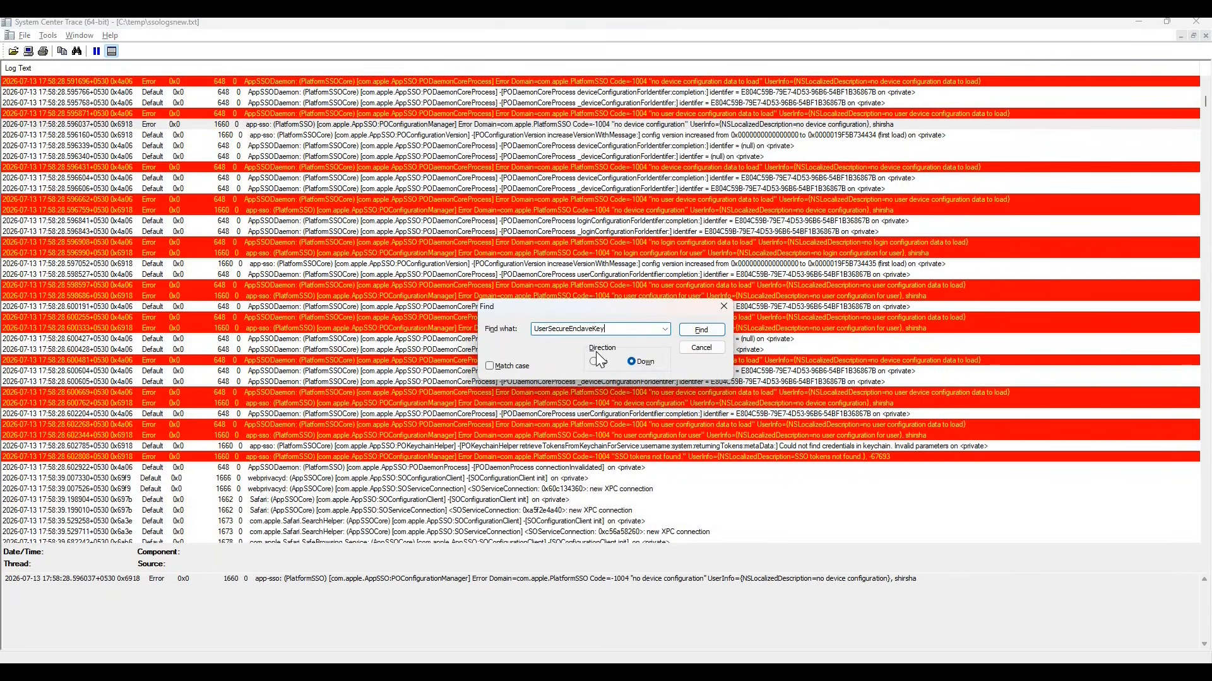
pyautogui.click(706, 334)
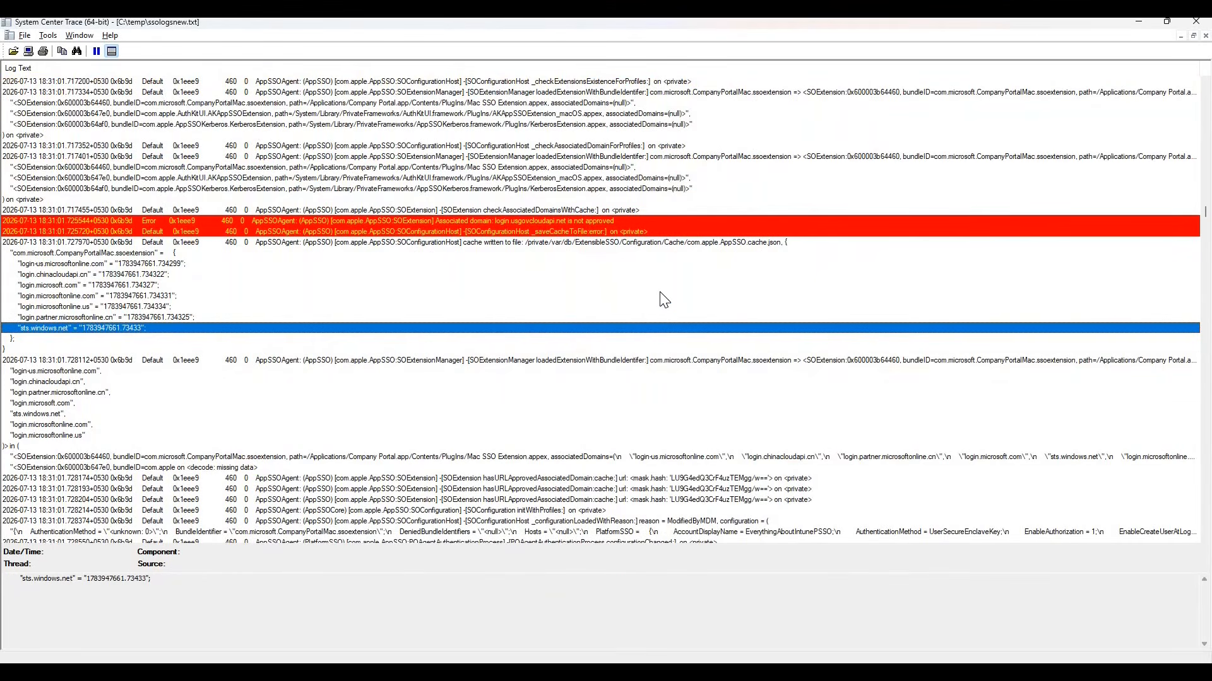
pyautogui.press('F3')
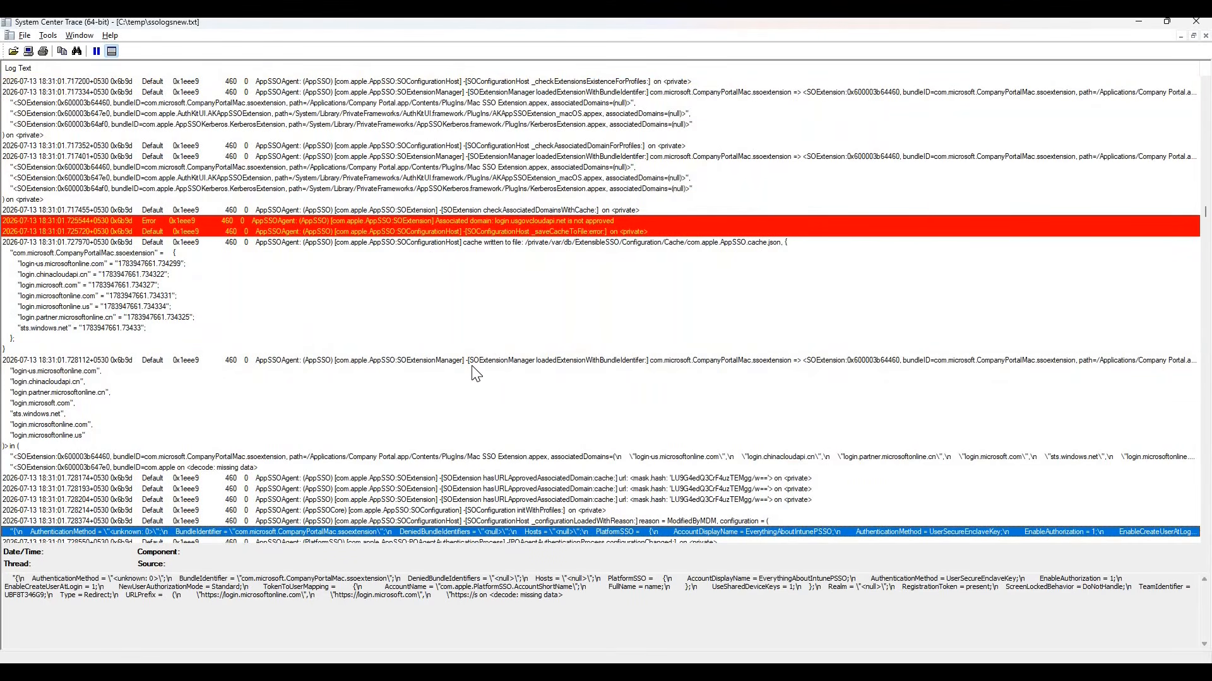
pyautogui.scroll(-3, 249, 477)
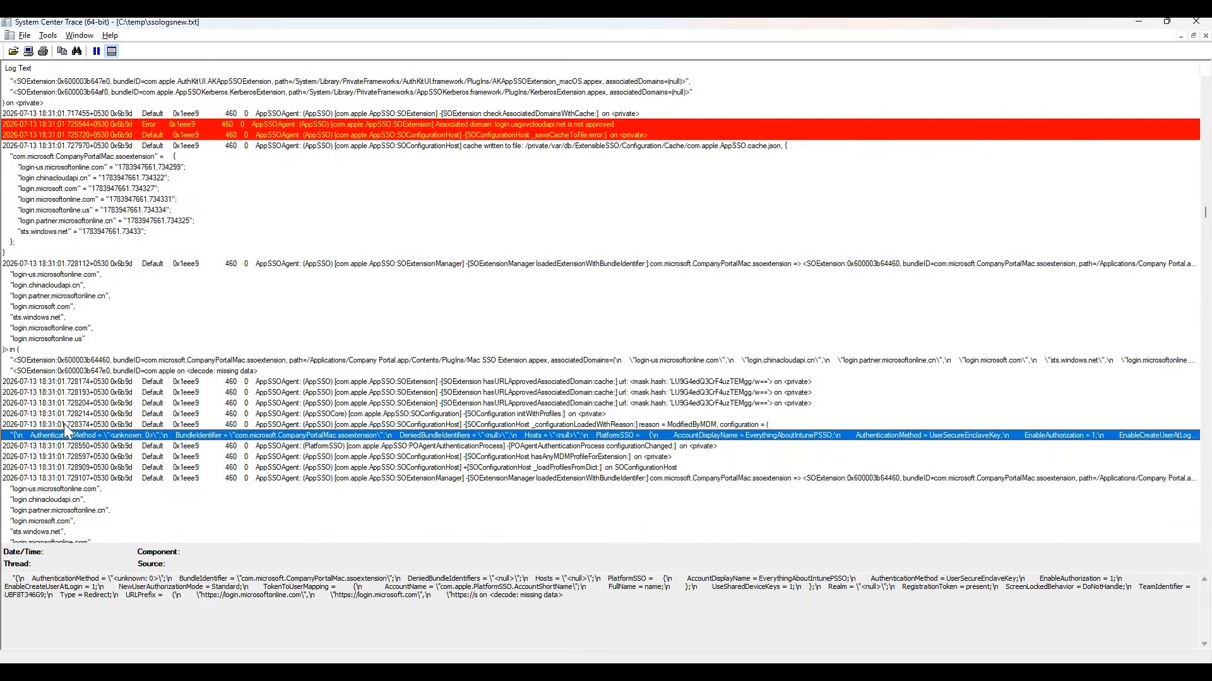
pyautogui.click(46, 425)
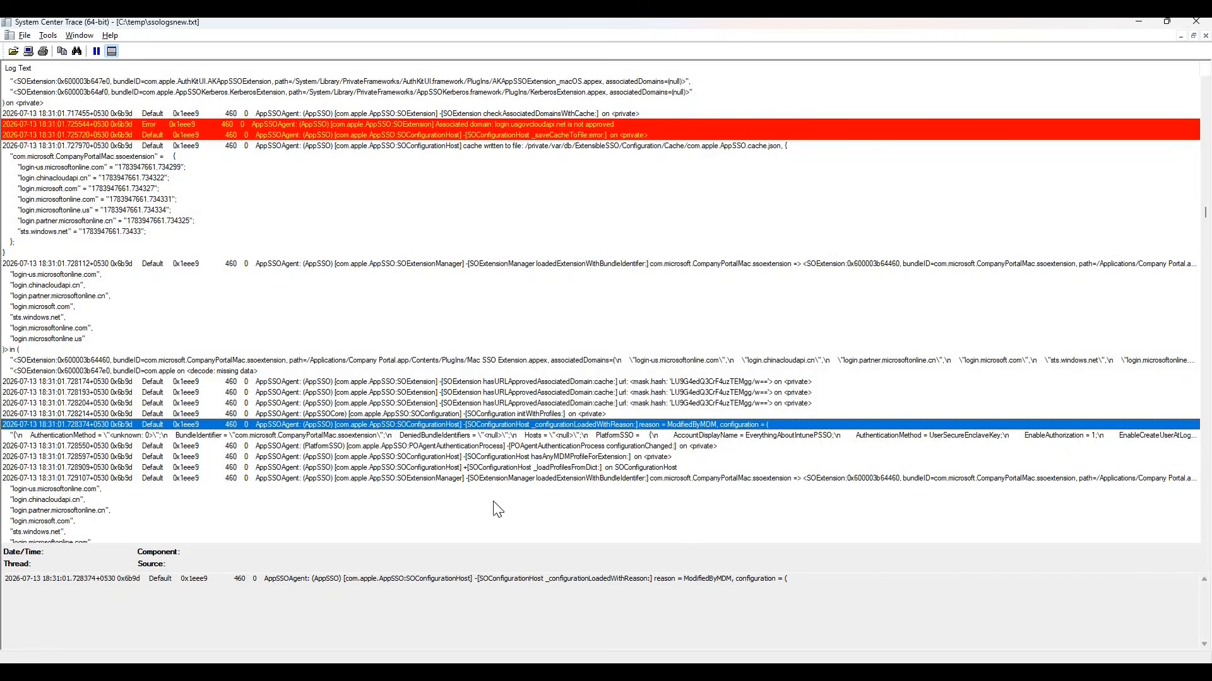
# Open the loaded configuration entry's details and highlight the Company Portal bundle identifier and the EverythingAboutIntunePSSO account display name.
pyautogui.click(374, 436)
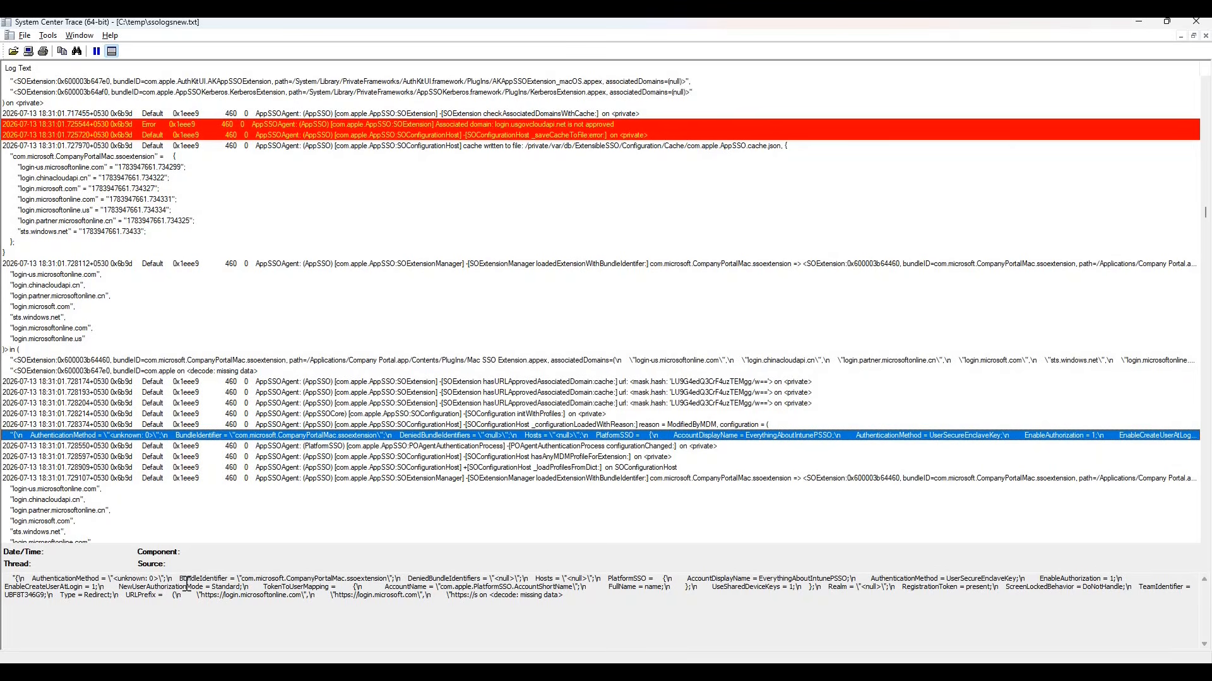
pyautogui.moveTo(389, 578); pyautogui.dragTo(187, 585)
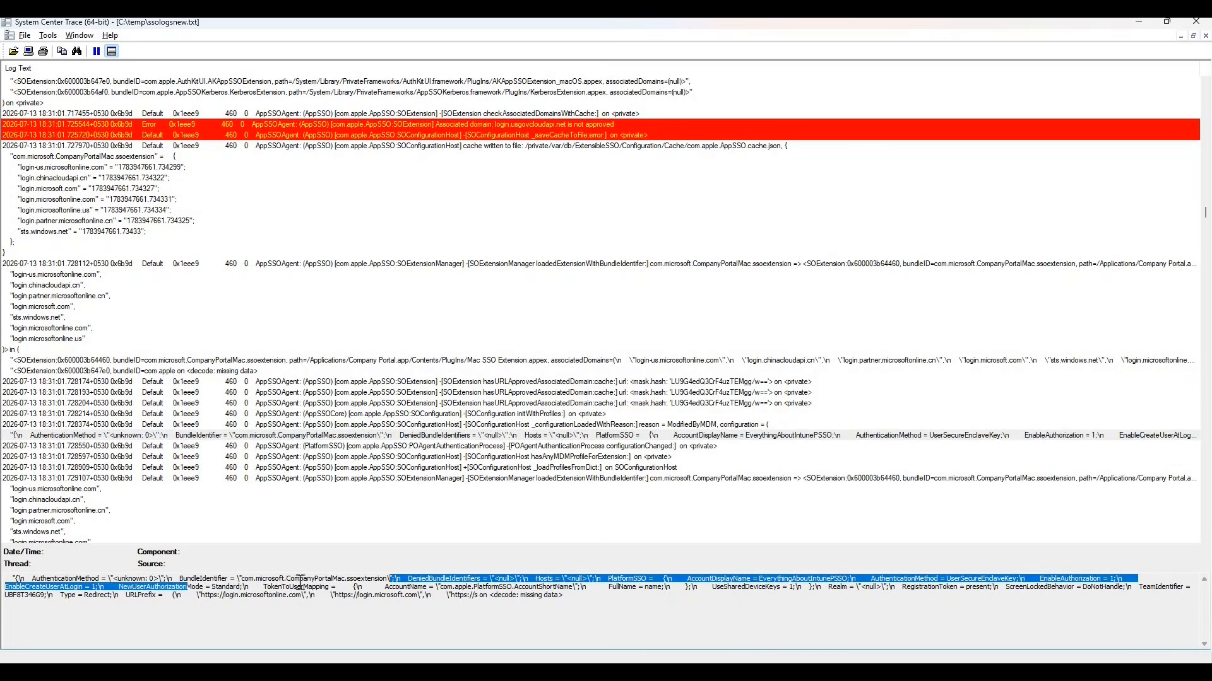
pyautogui.moveTo(291, 580); pyautogui.dragTo(371, 582)
pyautogui.click(448, 593)
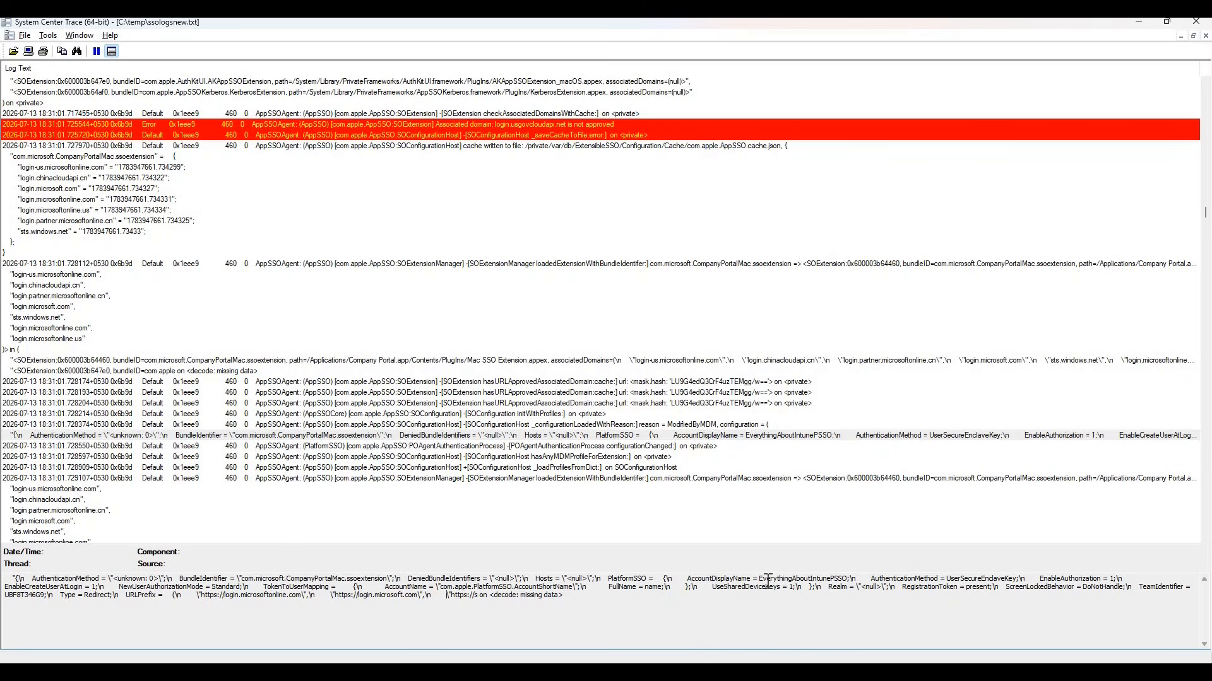
pyautogui.moveTo(758, 579); pyautogui.dragTo(850, 579)
# Switch to the Intune profile in the browser, highlight its Account Display Name value for comparison, and return to the log.
pyautogui.hotkey('alt', 'Tab')
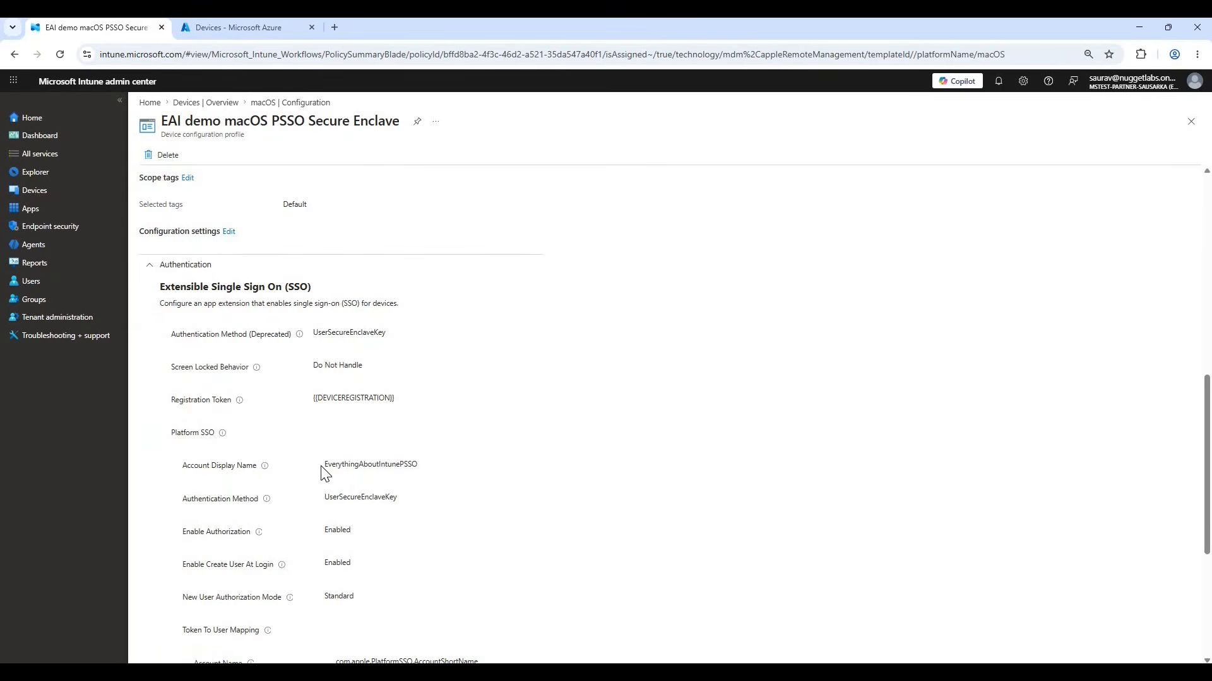
pyautogui.moveTo(325, 465); pyautogui.dragTo(444, 465)
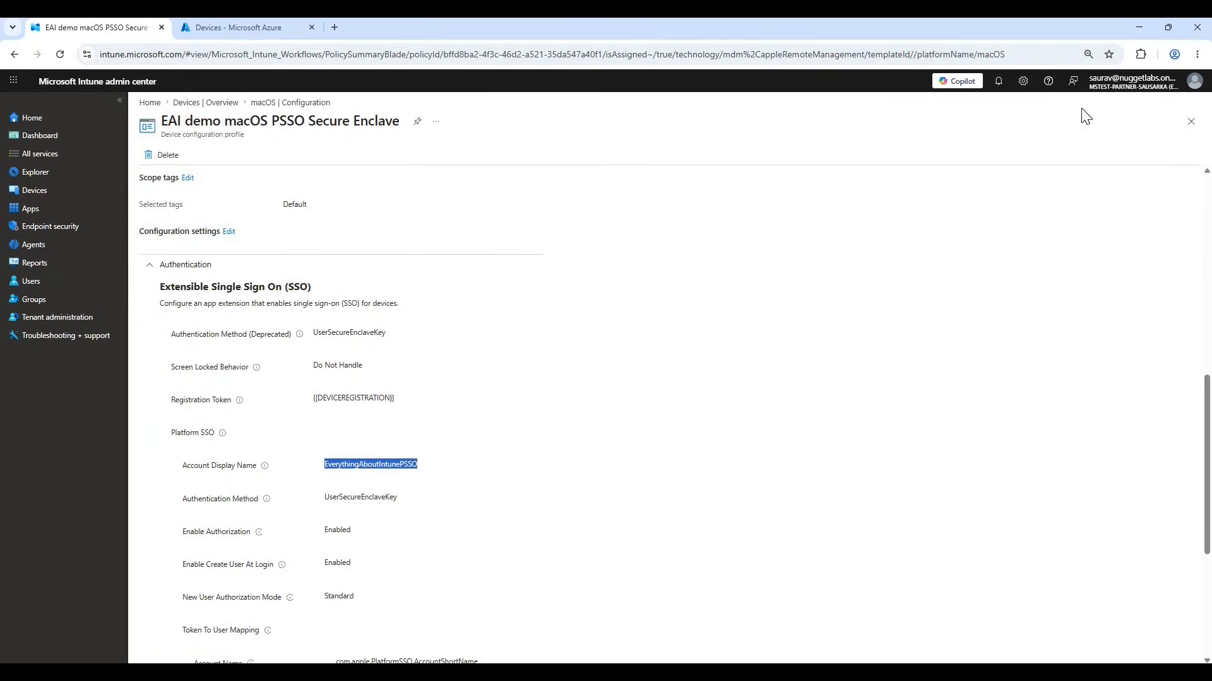
pyautogui.click(1139, 27)
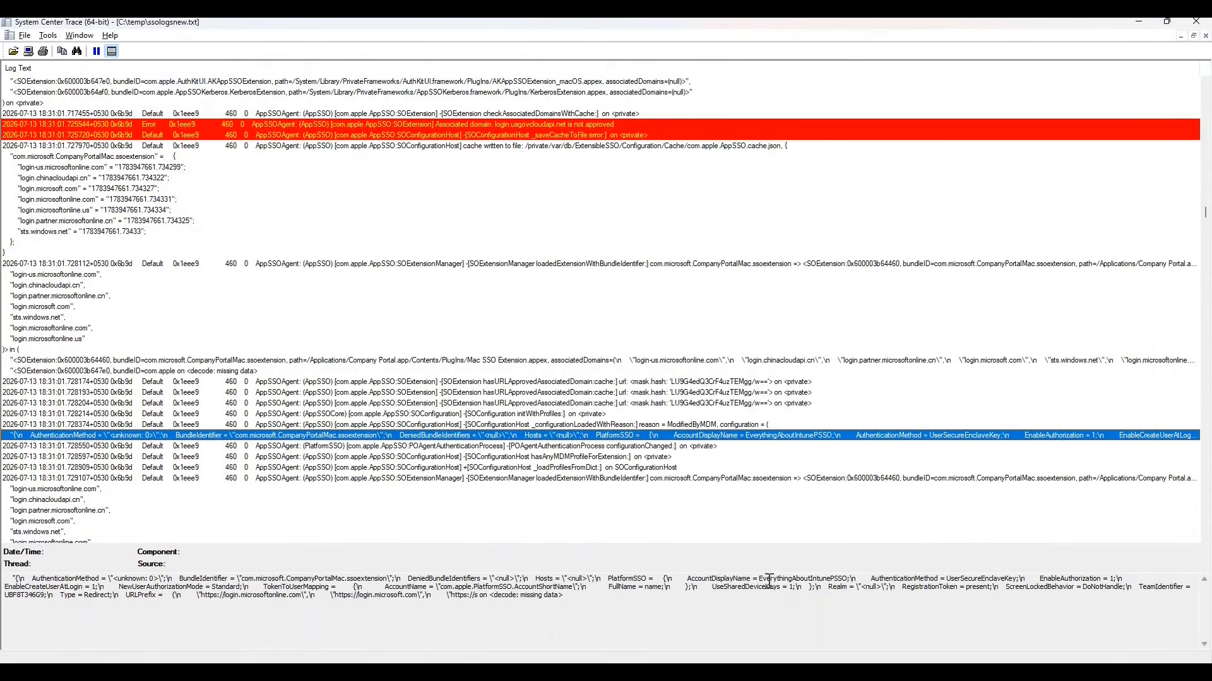
# Inspect AccountDisplayName, AuthenticationMethod, EnableCreateUserAtLogin, AccountName and UseSharedDeviceKeys in the loaded configuration entry's details.
pyautogui.moveTo(752, 578); pyautogui.dragTo(697, 579)
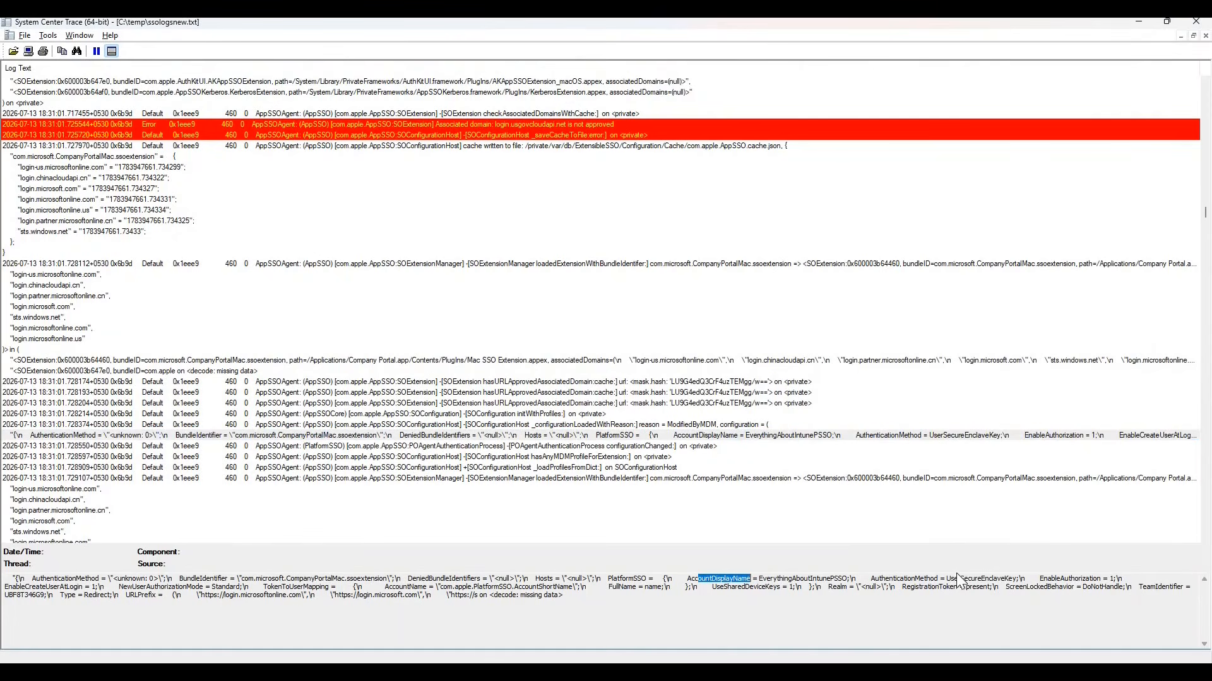
pyautogui.moveTo(945, 587); pyautogui.dragTo(989, 580)
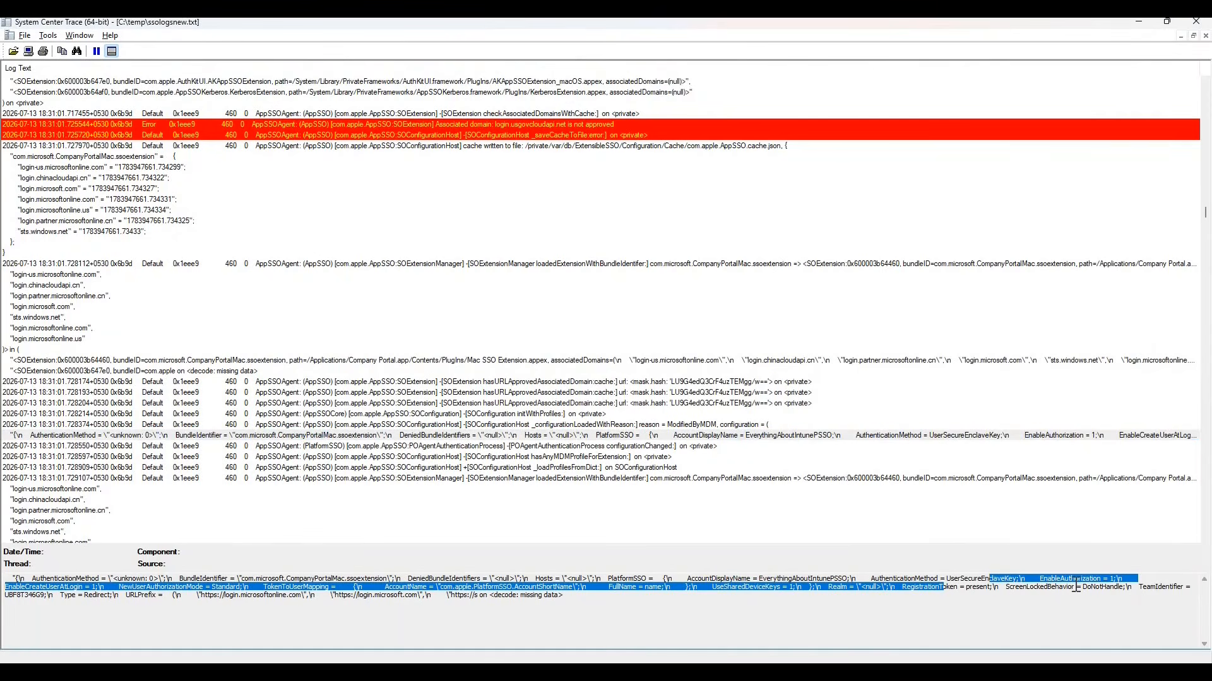
pyautogui.click(1113, 577)
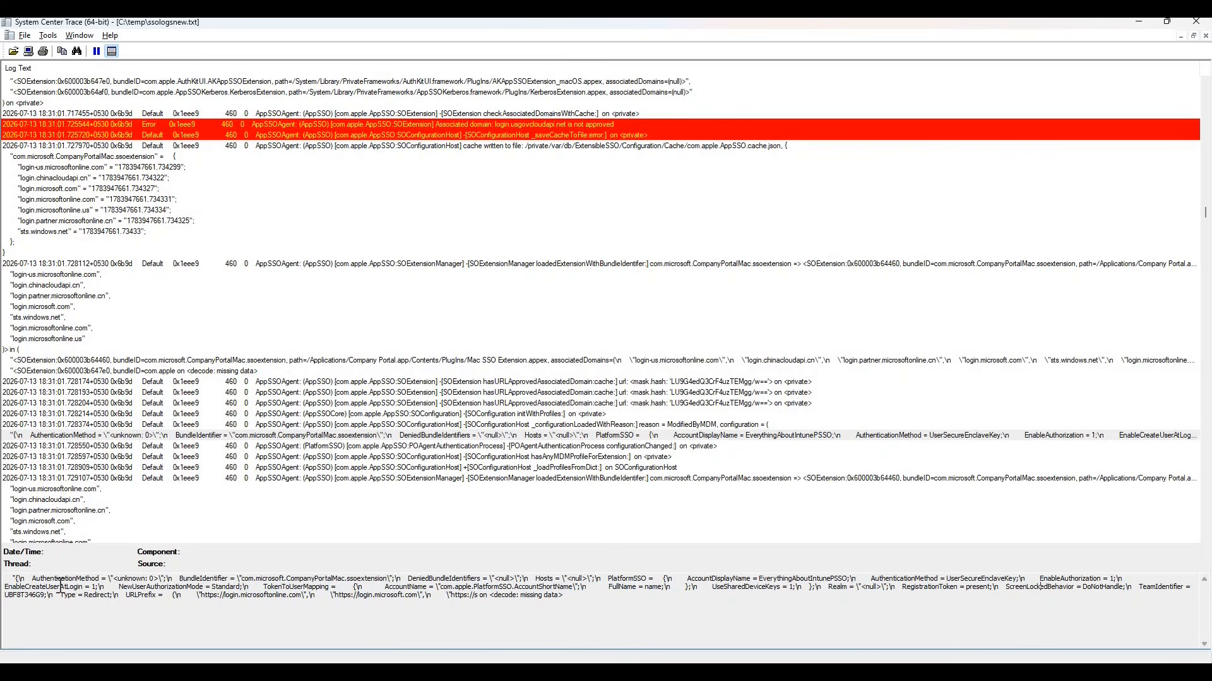
pyautogui.moveTo(55, 589); pyautogui.dragTo(116, 588)
pyautogui.click(433, 587)
pyautogui.moveTo(774, 587); pyautogui.dragTo(730, 586)
# Switch to the Intune profile in the browser, review its Team Identifier and Token To User Mapping settings, and return to the log.
pyautogui.press('Tab')
pyautogui.click(636, 673)
pyautogui.scroll(-1, 294, 351)
pyautogui.scroll(-3, 294, 357)
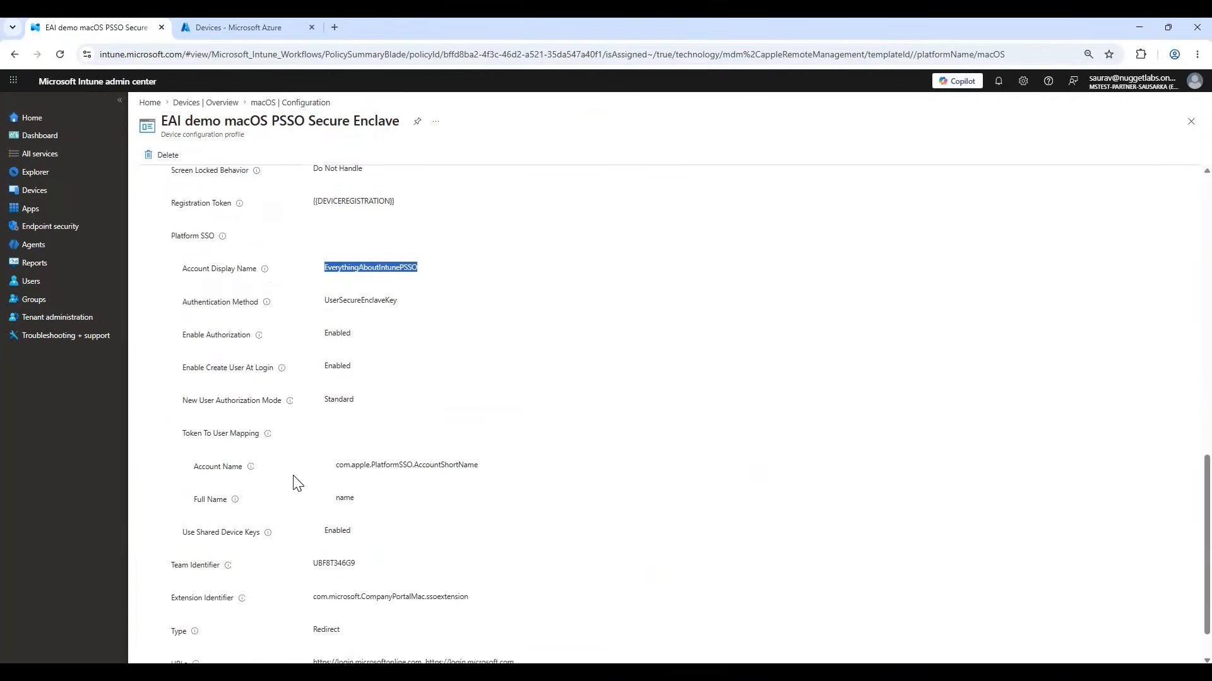
pyautogui.doubleClick(334, 508)
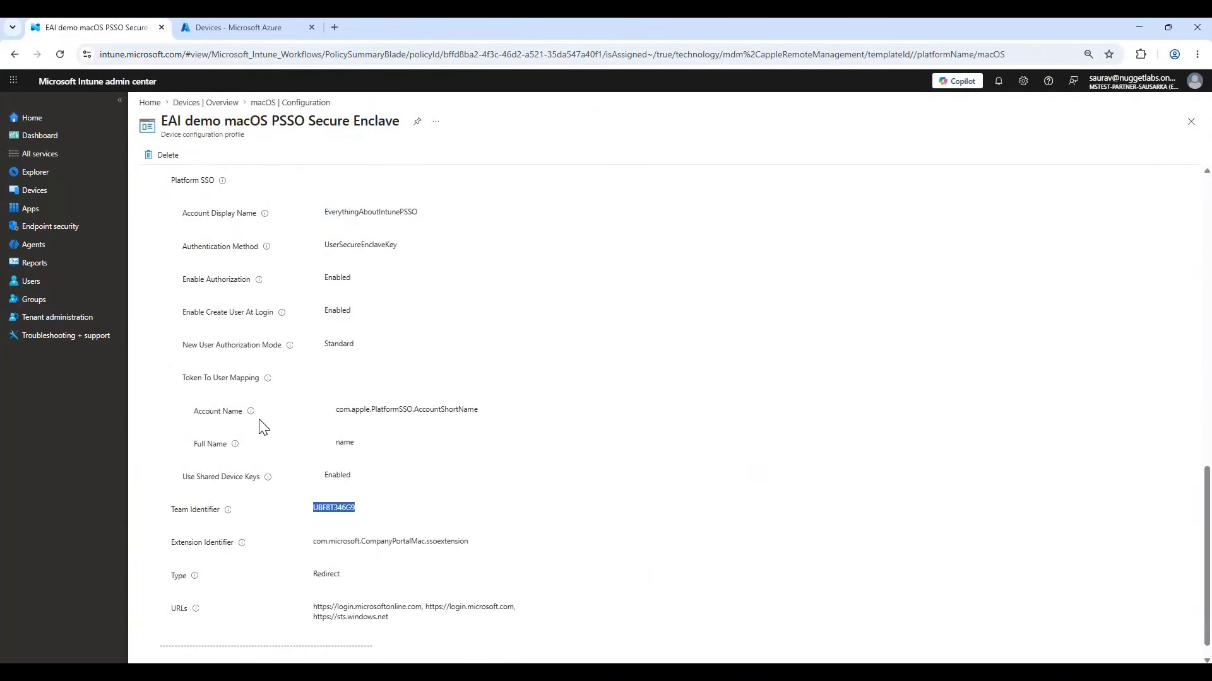
pyautogui.scroll(-1, 235, 407)
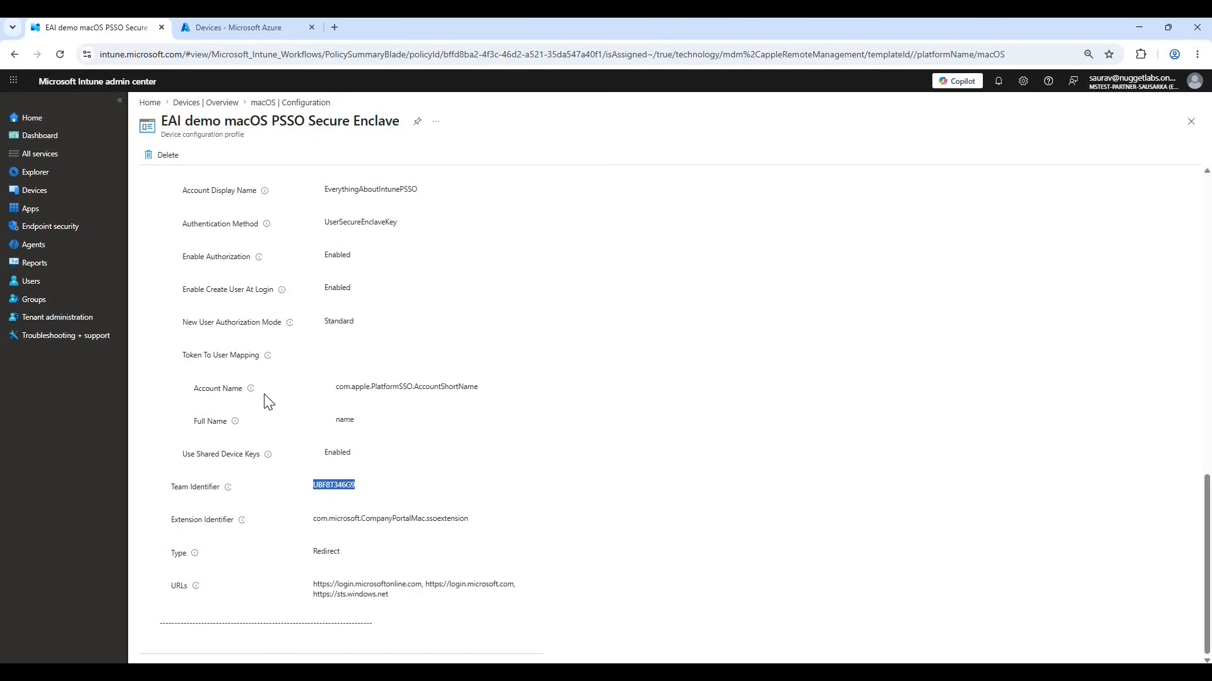
pyautogui.click(879, 216)
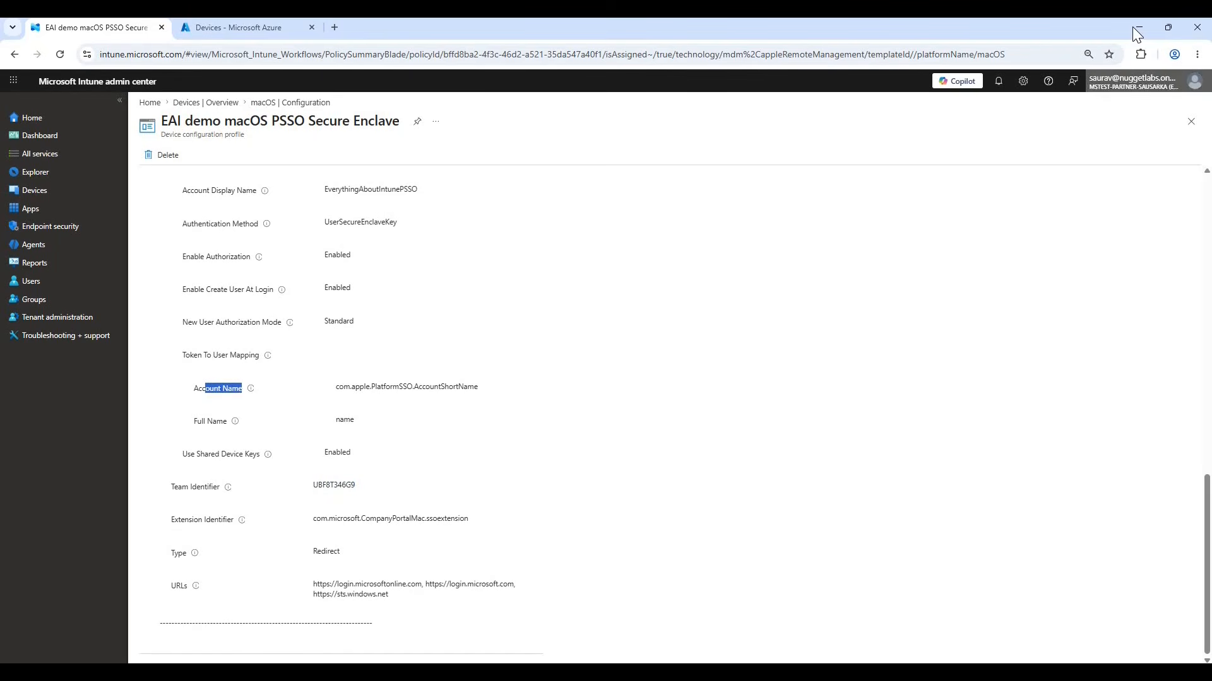
pyautogui.click(1132, 26)
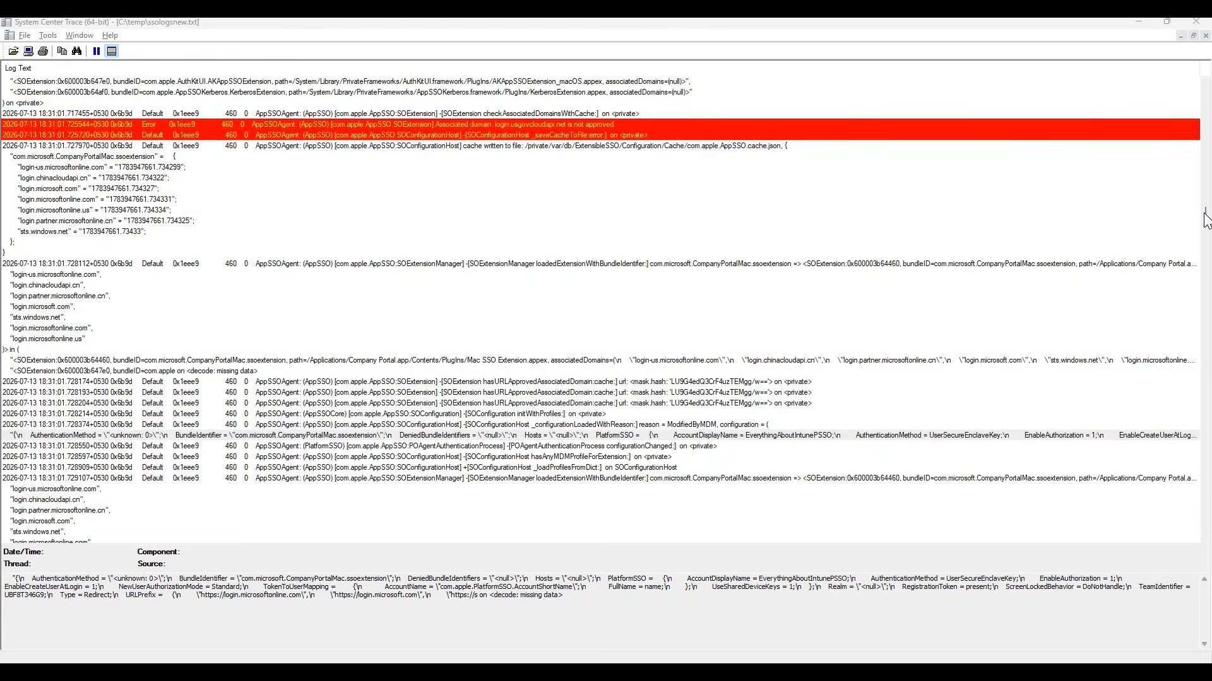
# Return to the beginning of the log and search it for "not AppSSO URL".
pyautogui.moveTo(1204, 212); pyautogui.dragTo(1198, 97)
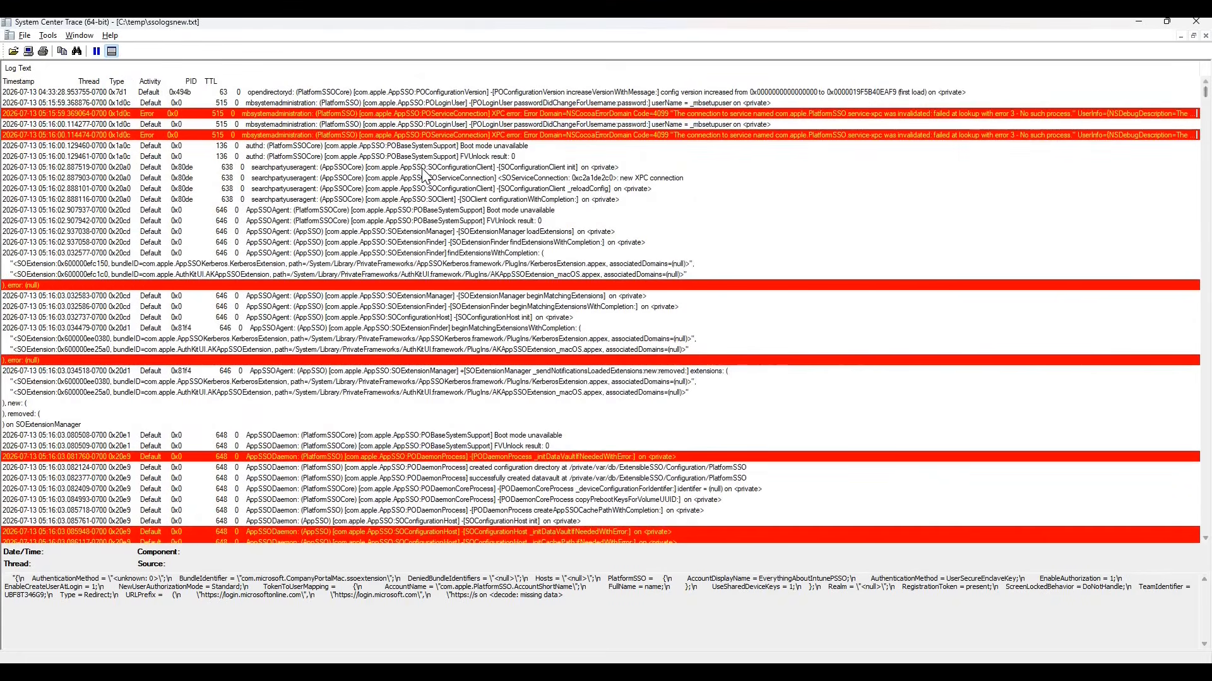
pyautogui.click(421, 168)
pyautogui.hotkey('ctrl', 'f')
pyautogui.click(615, 329)
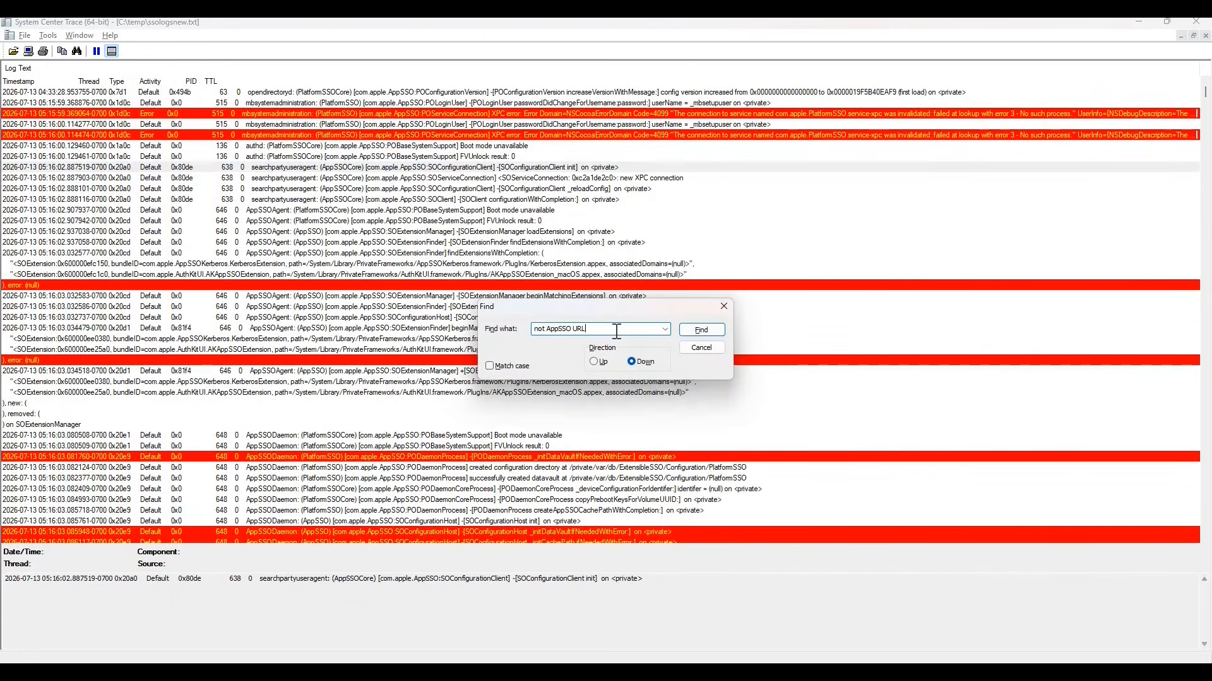
pyautogui.click(713, 335)
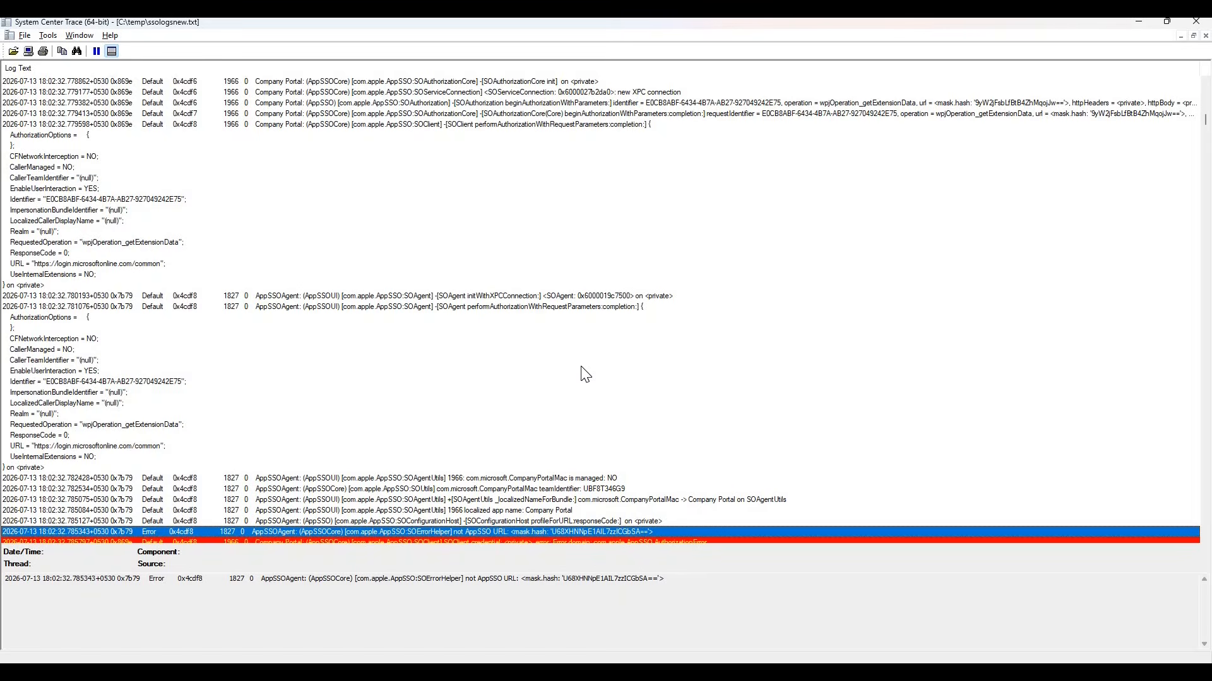
# Examine the lines following the "not AppSSO URL" error, highlighting AppSSO URL in the error description and continuing through the related AuthorizationError entries.
pyautogui.press('Down')
pyautogui.press('Down')
pyautogui.press('Down')
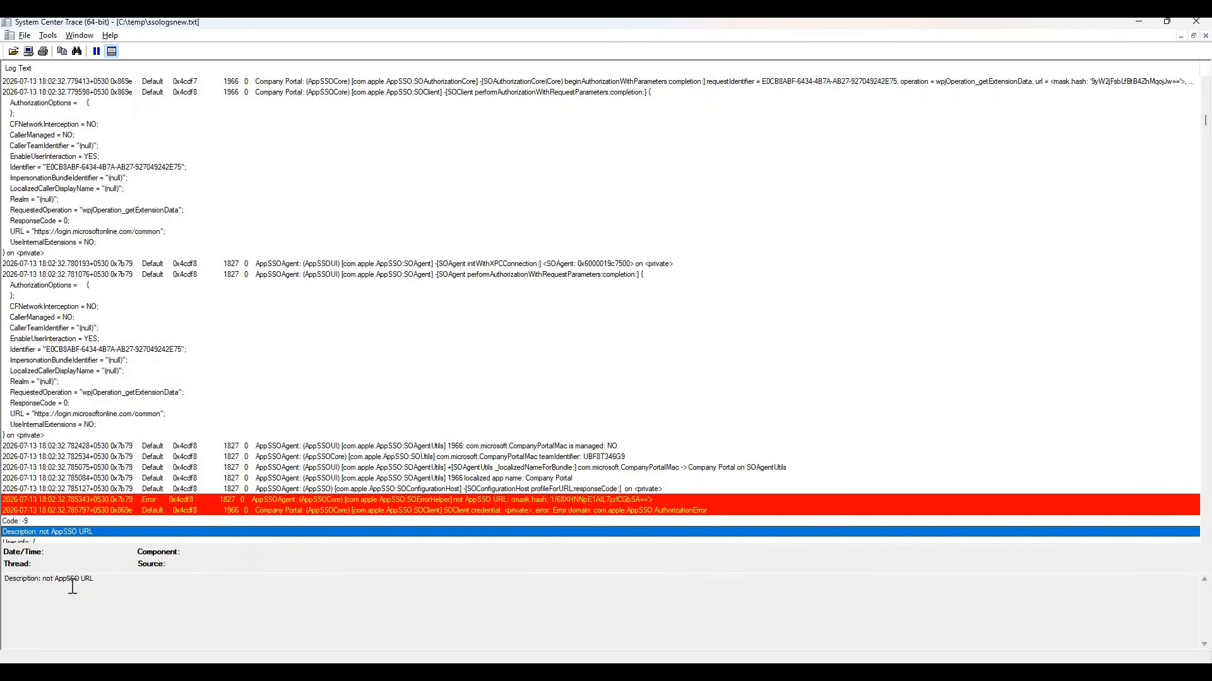
pyautogui.moveTo(56, 579); pyautogui.dragTo(94, 578)
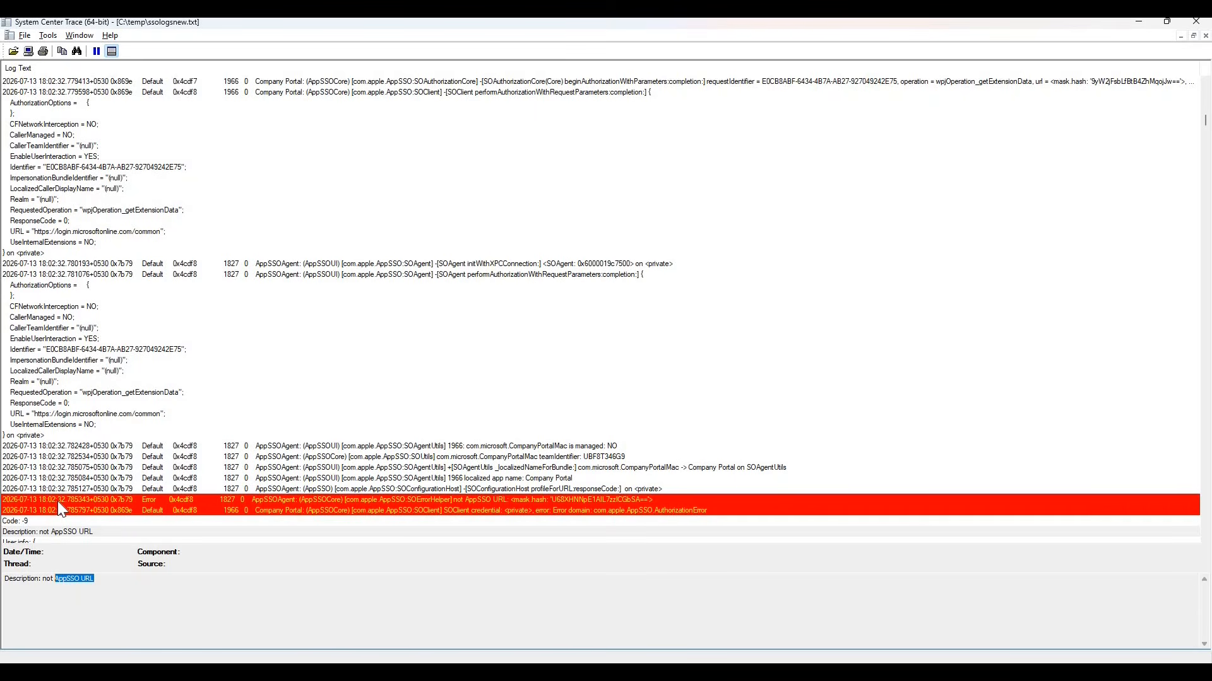
pyautogui.press('Down')
pyautogui.press('Down')
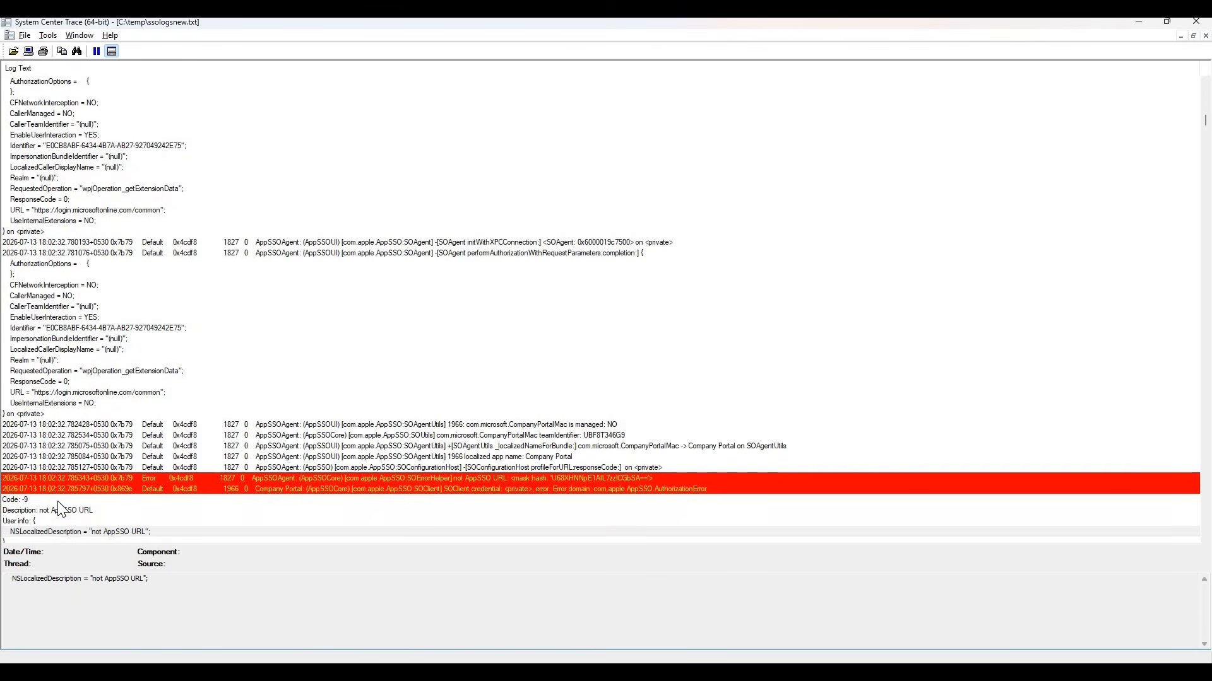
pyautogui.press('Down')
pyautogui.press('Down')
pyautogui.press('Down')
pyautogui.press('Down')
pyautogui.press('Down')
pyautogui.press('Down')
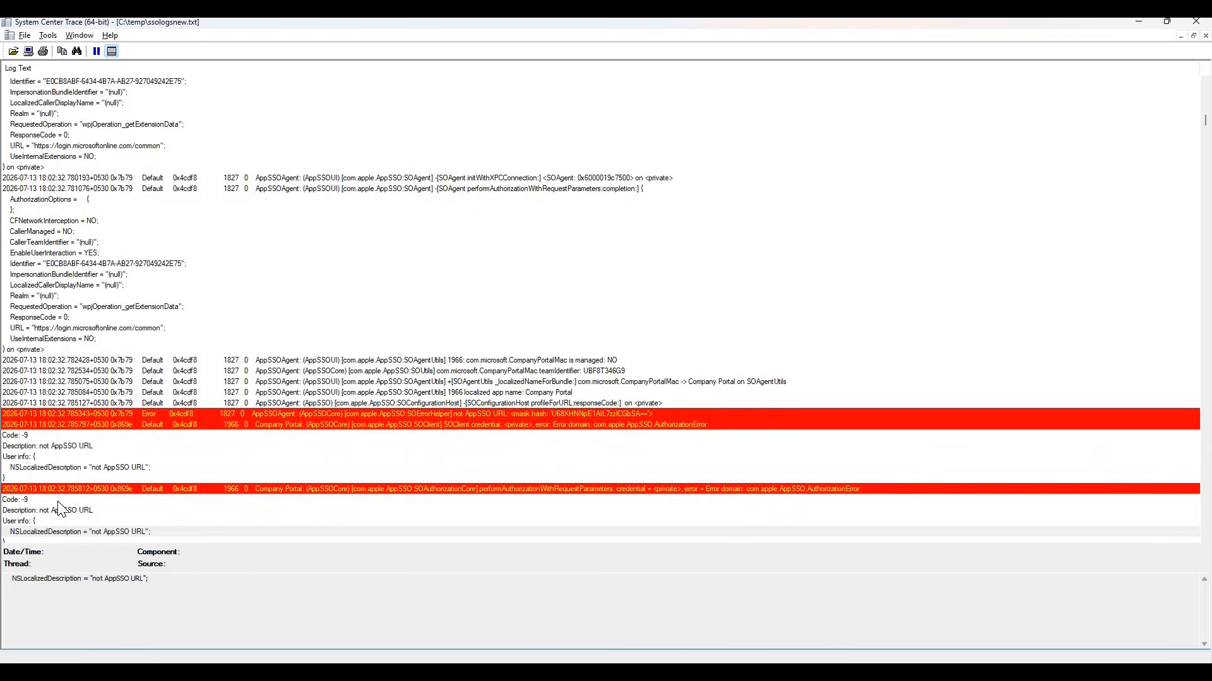
# Step through the further "not AppSSO URL" matches in the log and examine the AuthorizationError lines that follow.
pyautogui.press('Down')
pyautogui.press('Down')
pyautogui.press('Down')
pyautogui.press('Down')
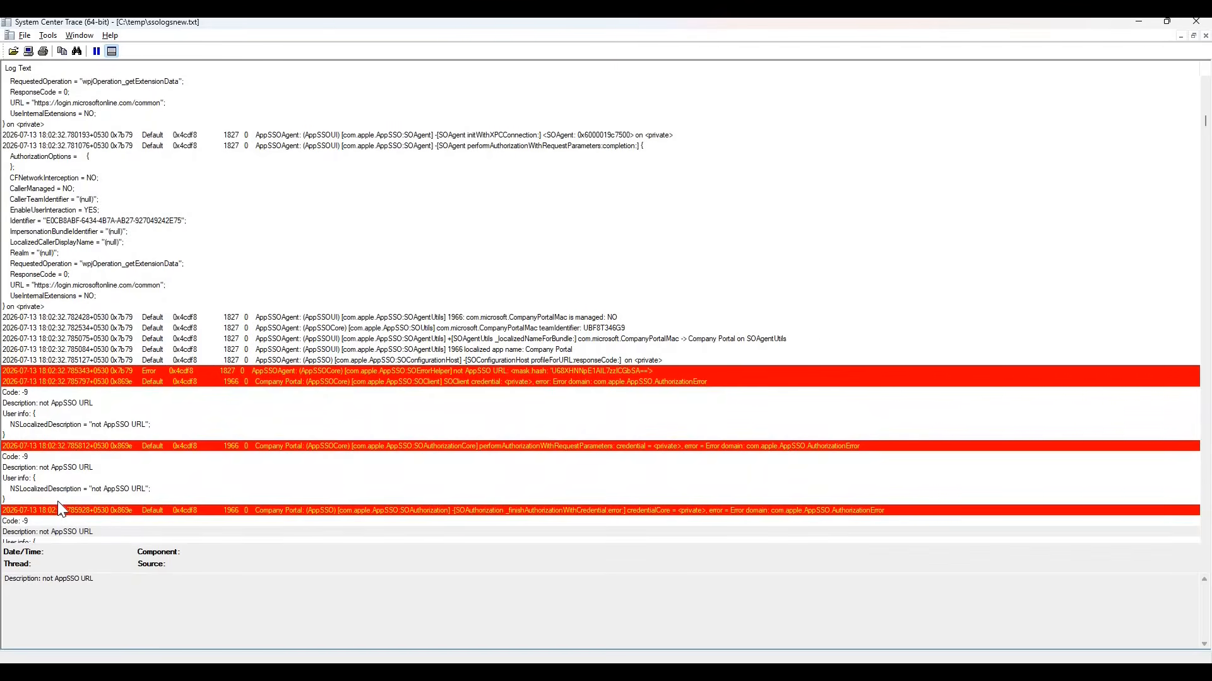
pyautogui.press('F3')
pyautogui.press('F3')
pyautogui.press('F3')
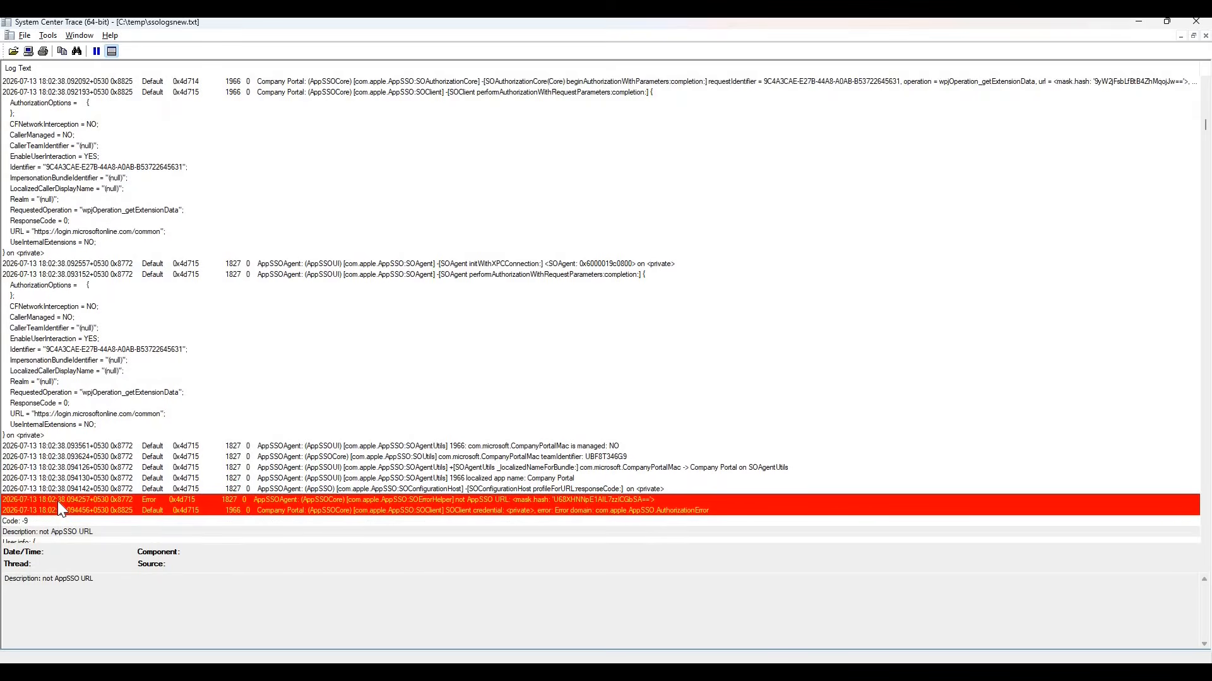
pyautogui.press('Down')
pyautogui.press('Down')
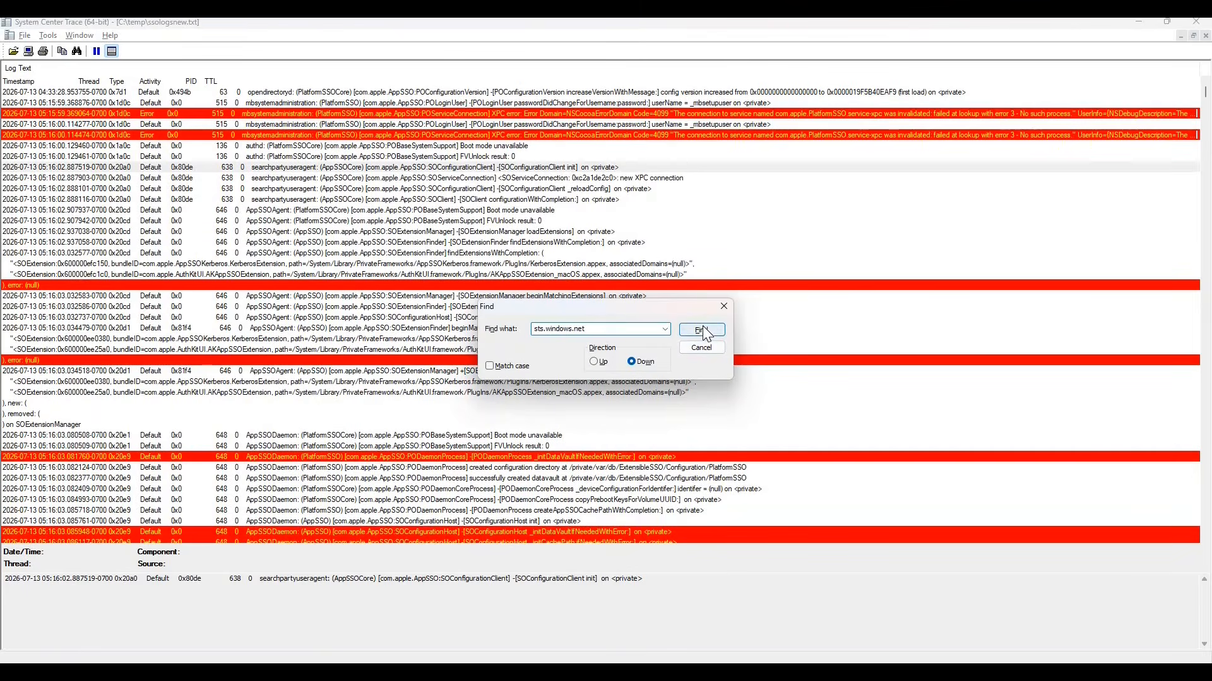
# Search the log for "sts.windows.net" and step through the matching associated-domain cache and loaded extension entries.
pyautogui.click(702, 330)
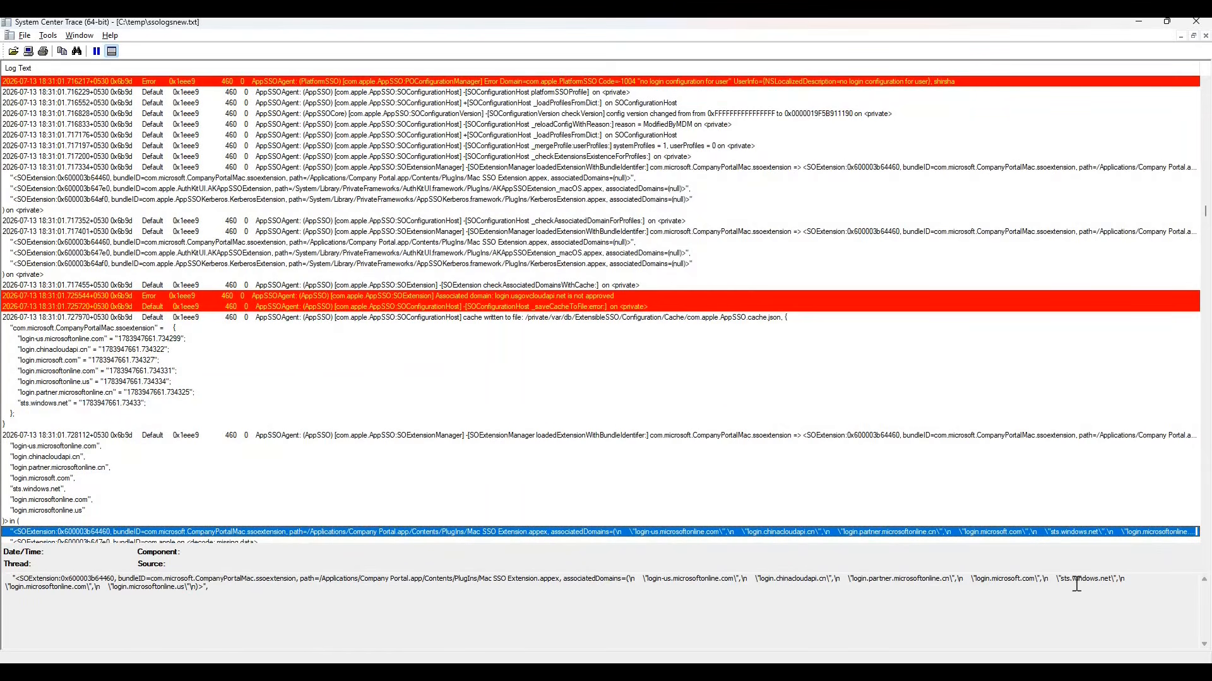
pyautogui.click(1059, 585)
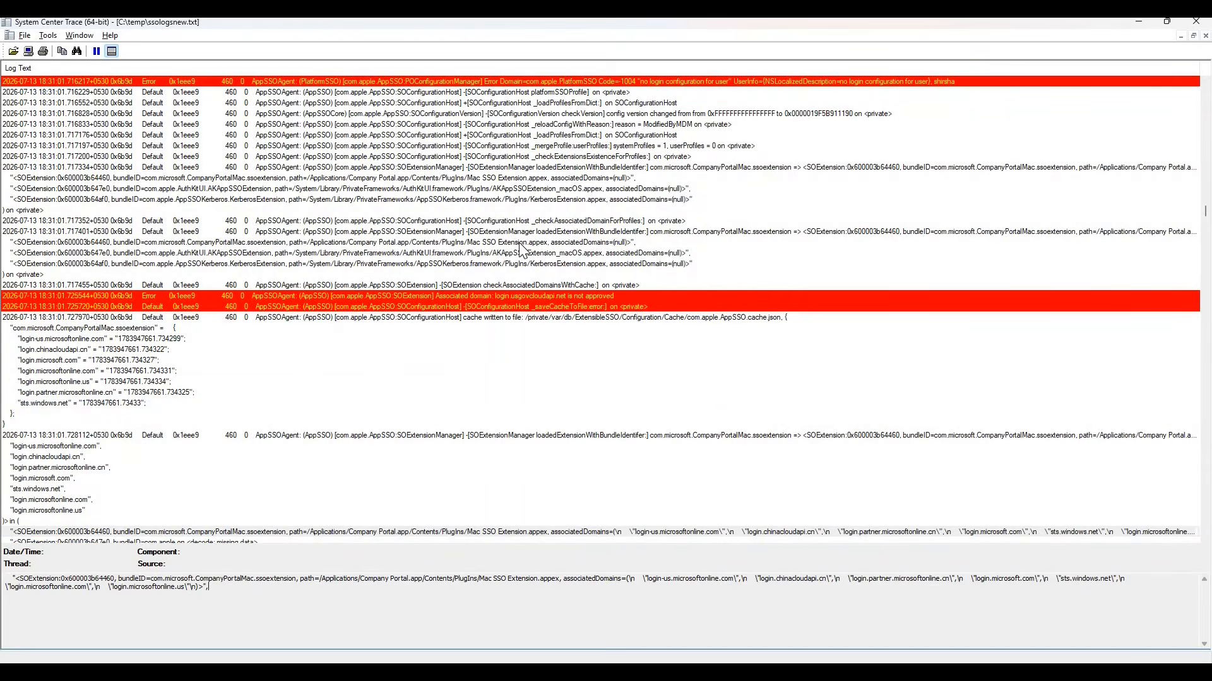
pyautogui.press('F3')
pyautogui.press('F3')
pyautogui.press('F3')
pyautogui.press('F3')
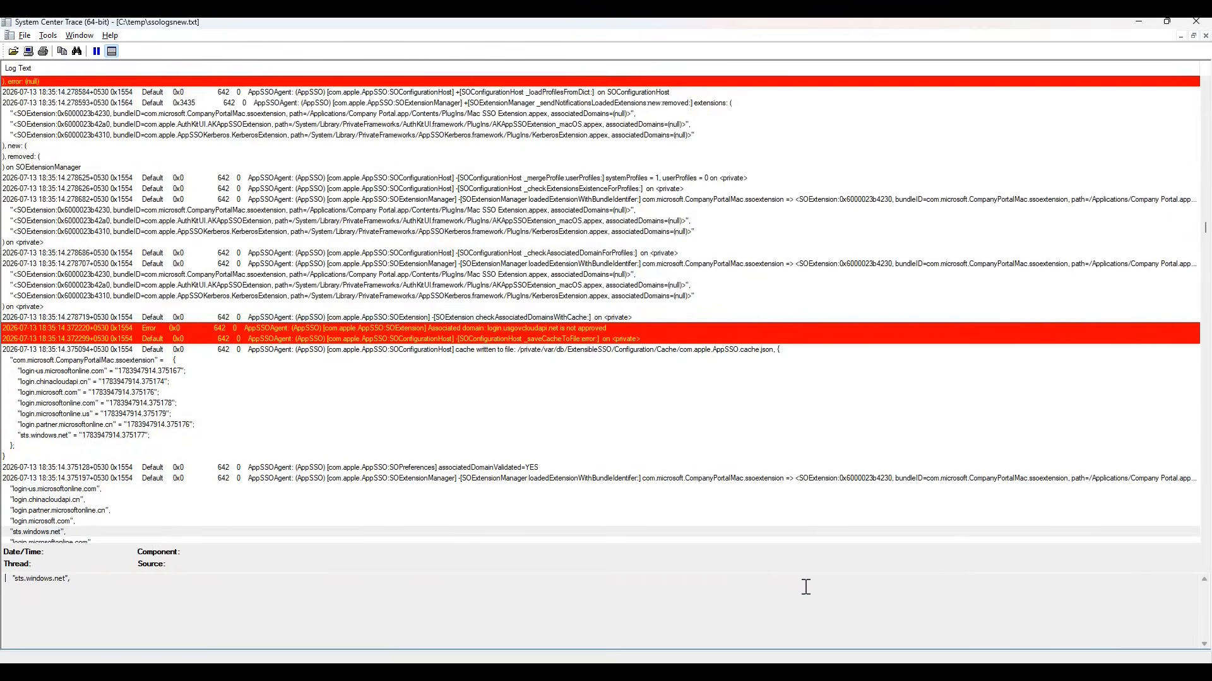
pyautogui.press('F3')
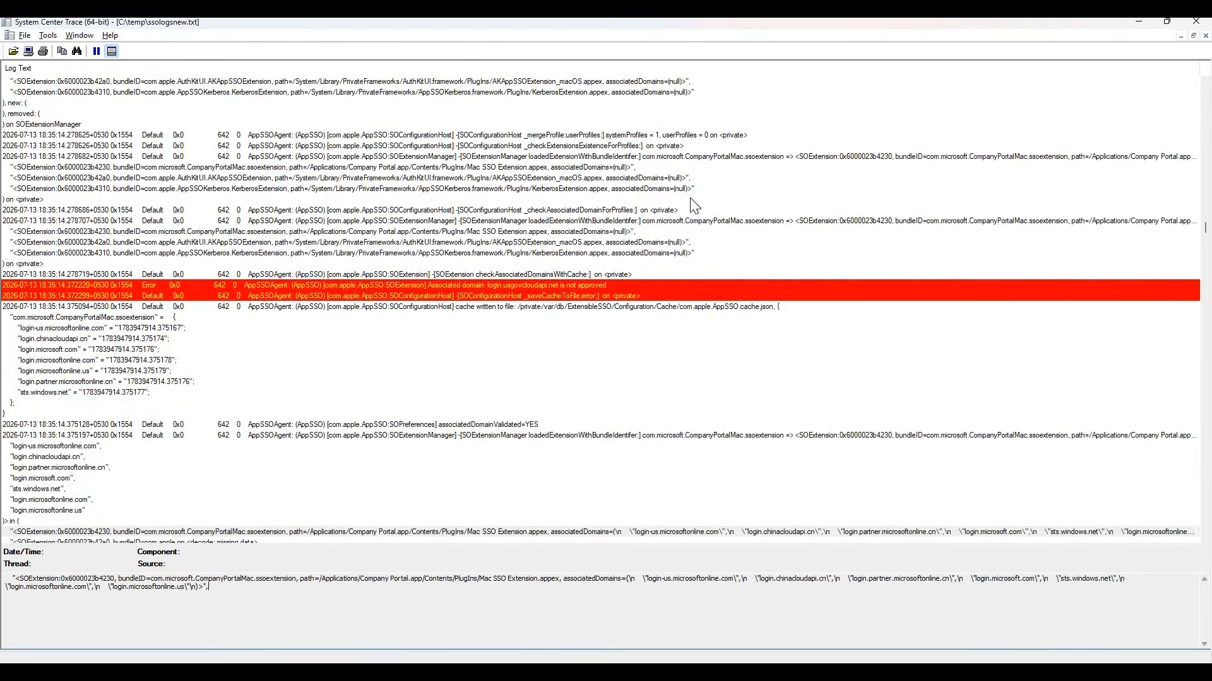
pyautogui.press('F3')
pyautogui.press('F3')
pyautogui.press('F3')
pyautogui.press('F3')
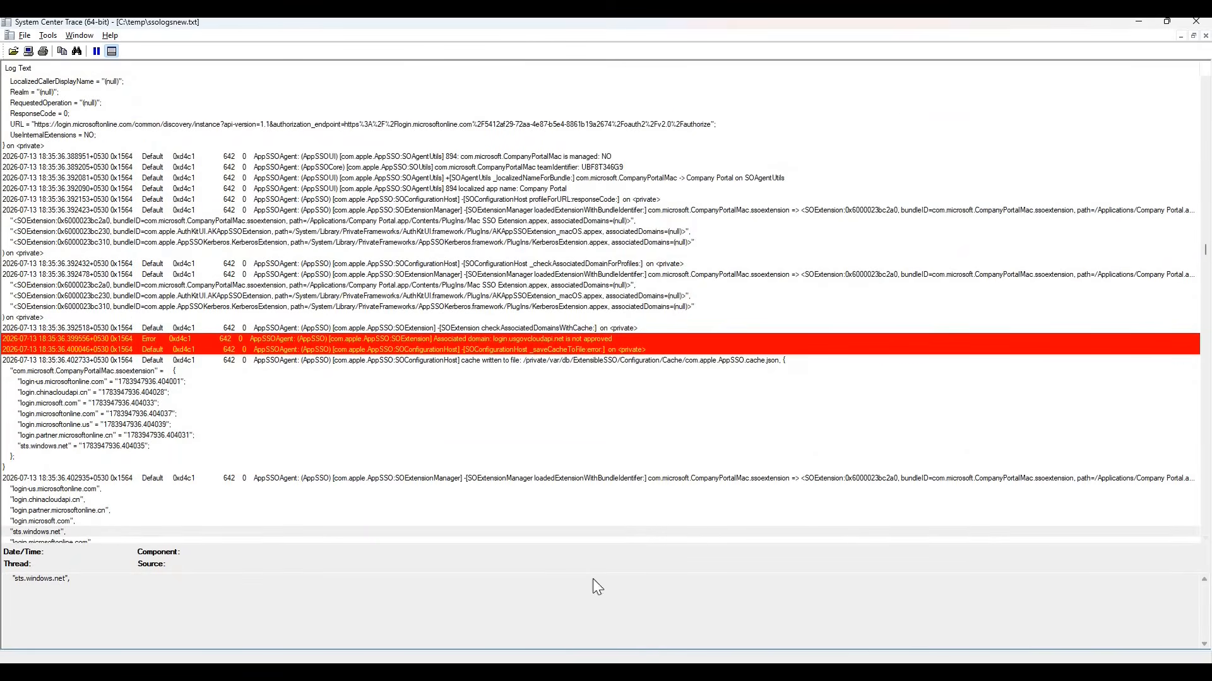
# Switch to the Intune profile in the browser, highlight its URLs, read the URLs setting's description, and return to the log.
pyautogui.hotkey('alt', 'Tab')
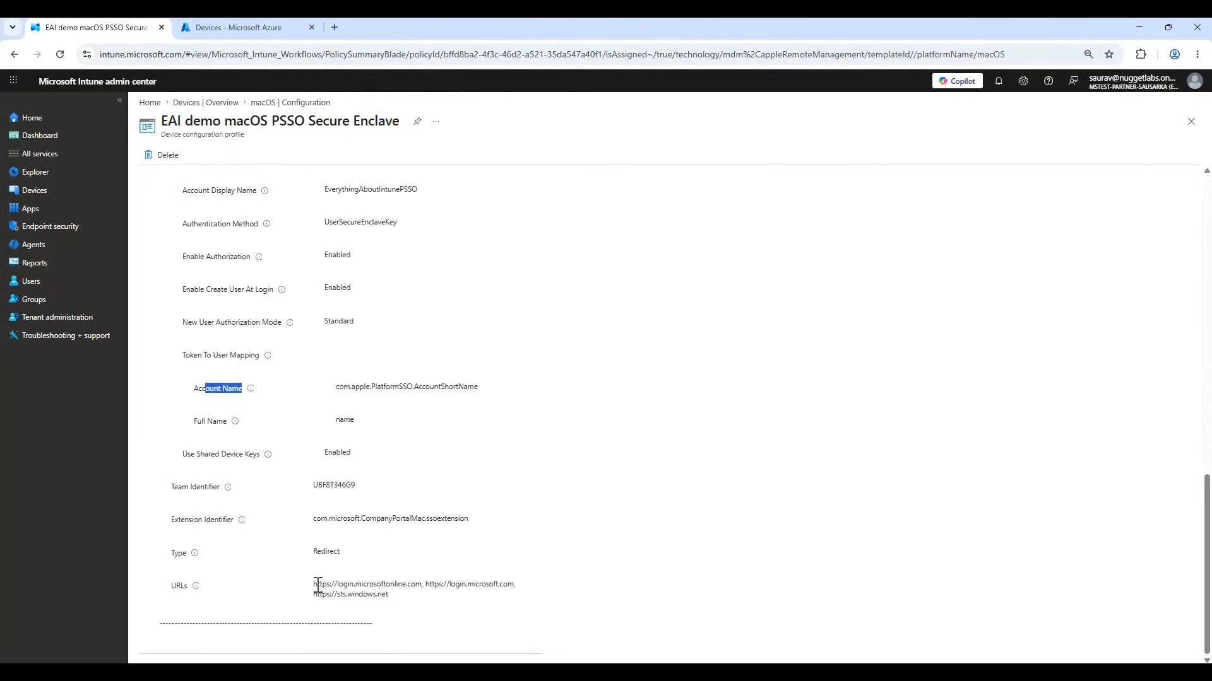
pyautogui.moveTo(386, 595); pyautogui.dragTo(314, 584)
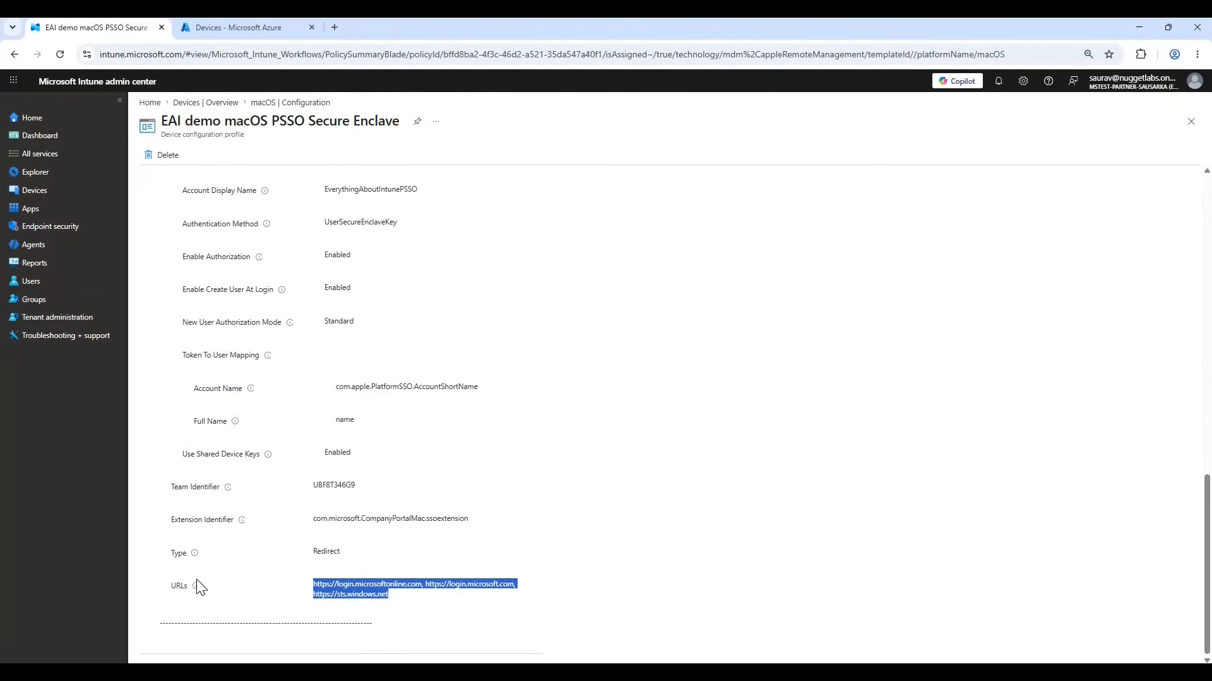
pyautogui.moveTo(196, 588)
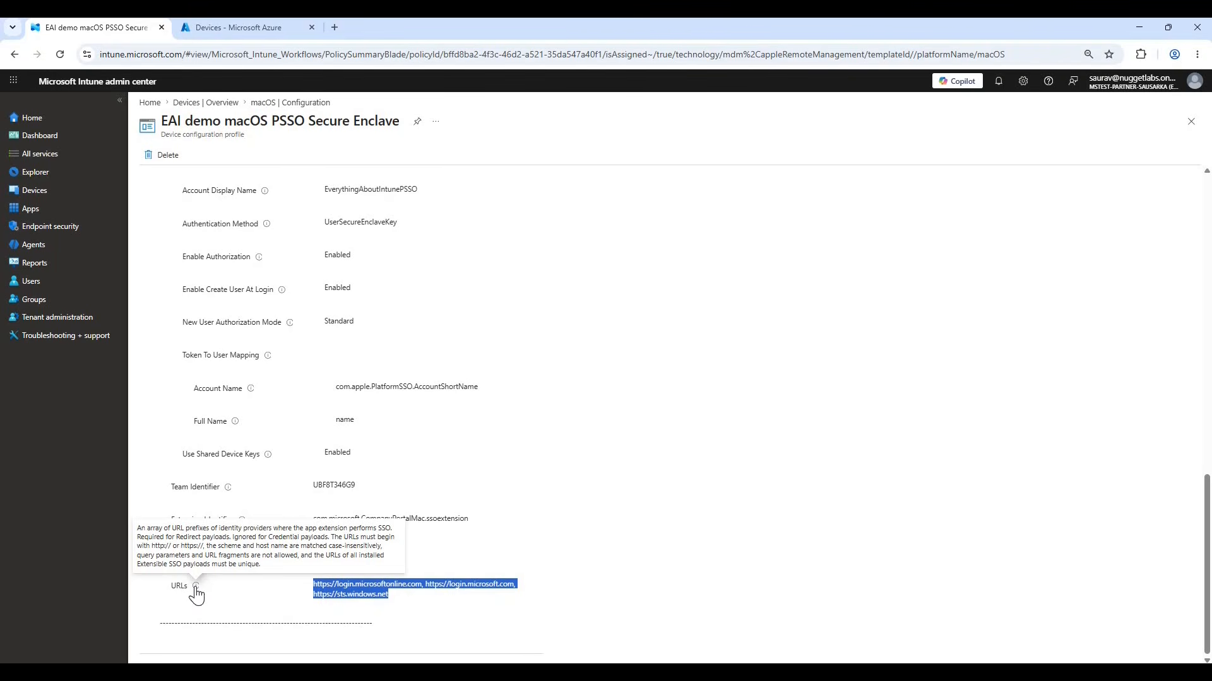
pyautogui.hotkey('alt', 'Tab')
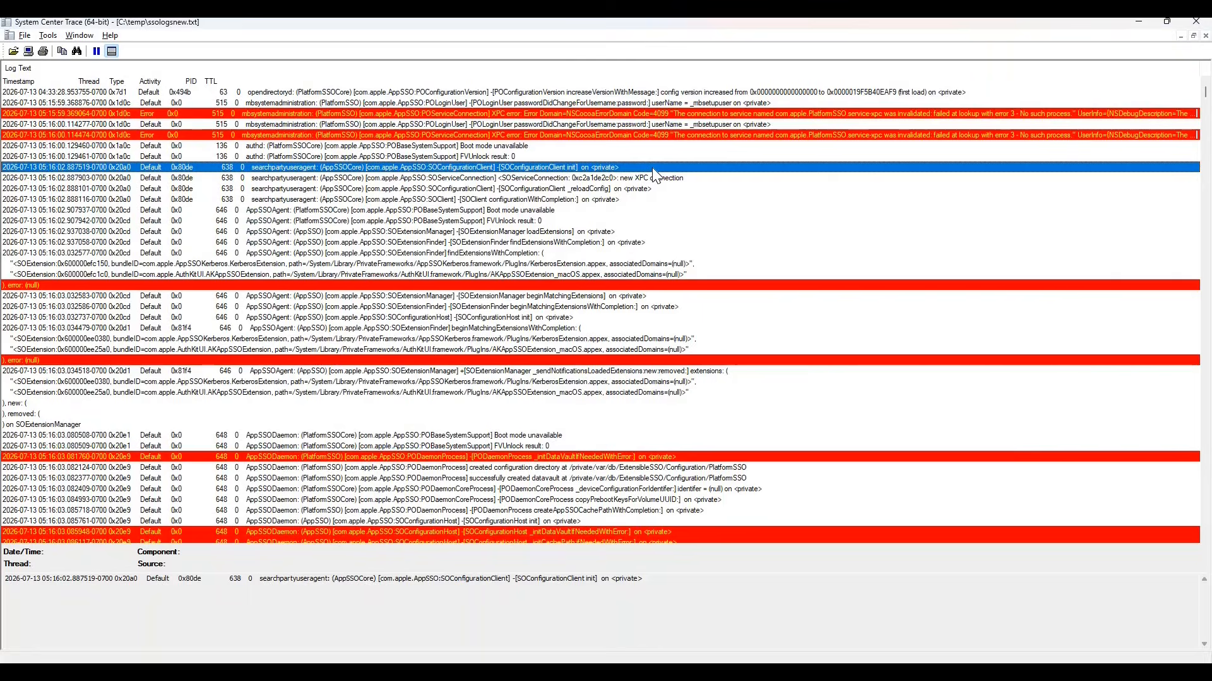
# Search the log for "Finished setting up new session for extension" and highlight the bundleID in the entry's details.
pyautogui.hotkey('ctrl', 'f')
pyautogui.click(586, 329)
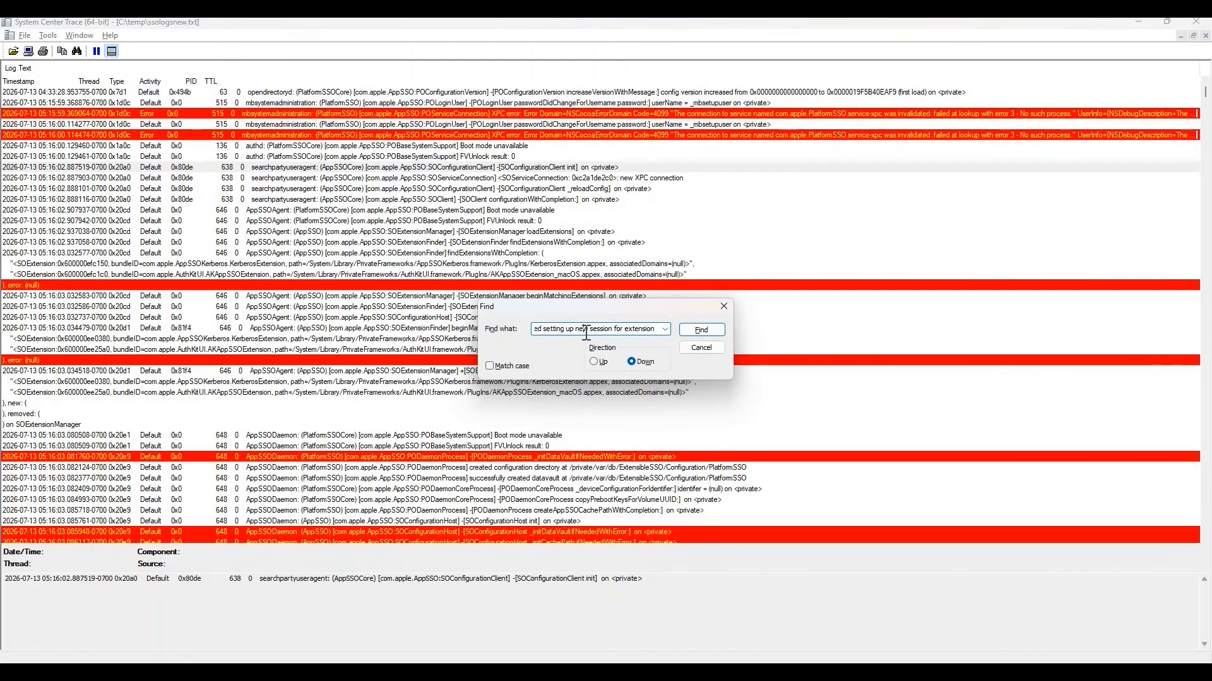
pyautogui.click(705, 331)
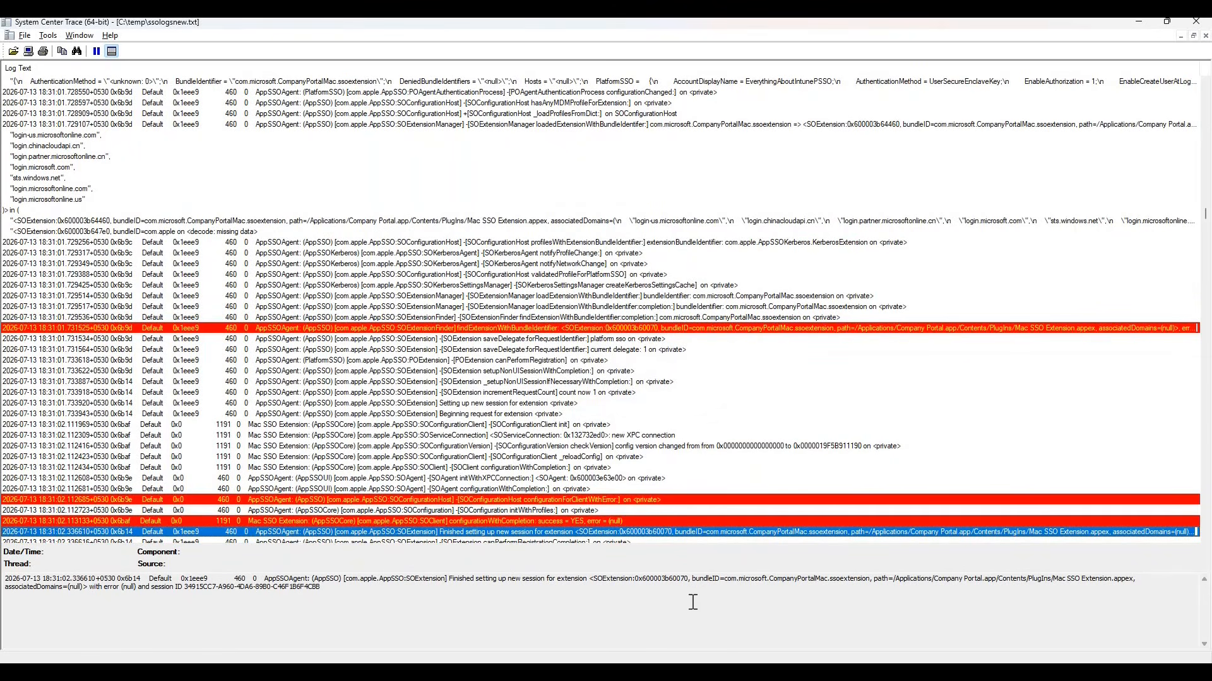
pyautogui.click(449, 582)
pyautogui.moveTo(550, 579); pyautogui.dragTo(559, 580)
pyautogui.moveTo(695, 578); pyautogui.dragTo(875, 579)
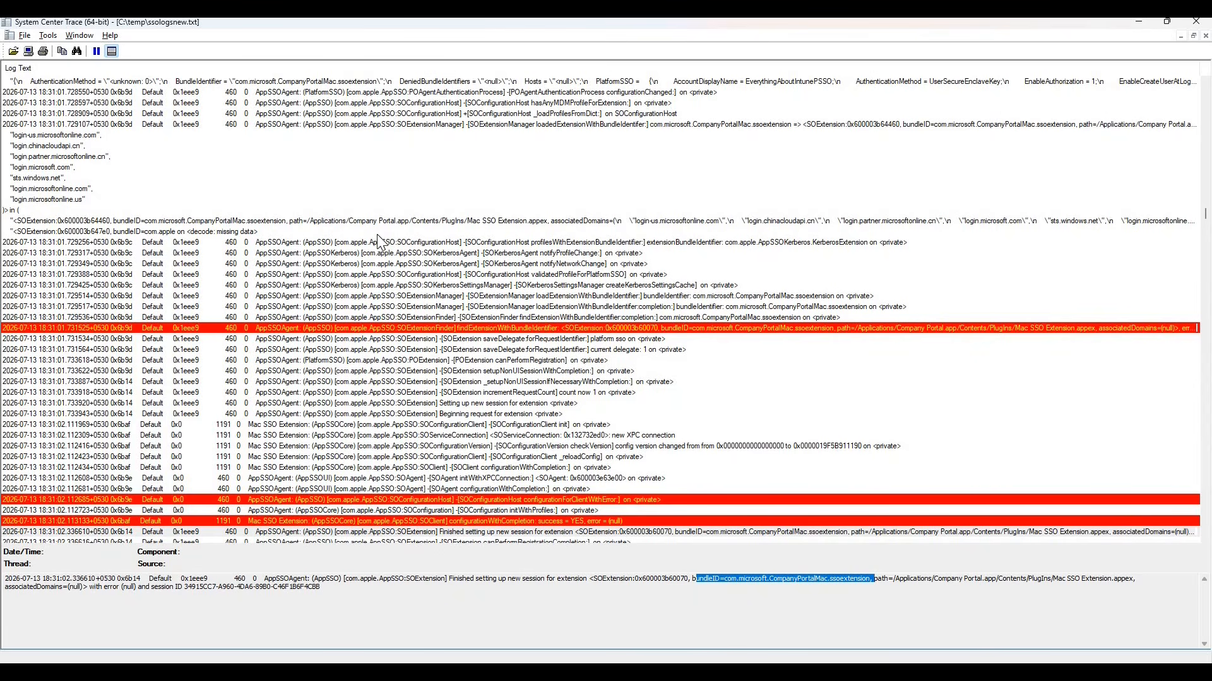
# Switch to Final.pptx in PowerPoint, show the macOS system logs slide, and highlight the com.apple.AppSSO predicate in its notes.
pyautogui.moveTo(0, 150); pyautogui.dragTo(570, 140)
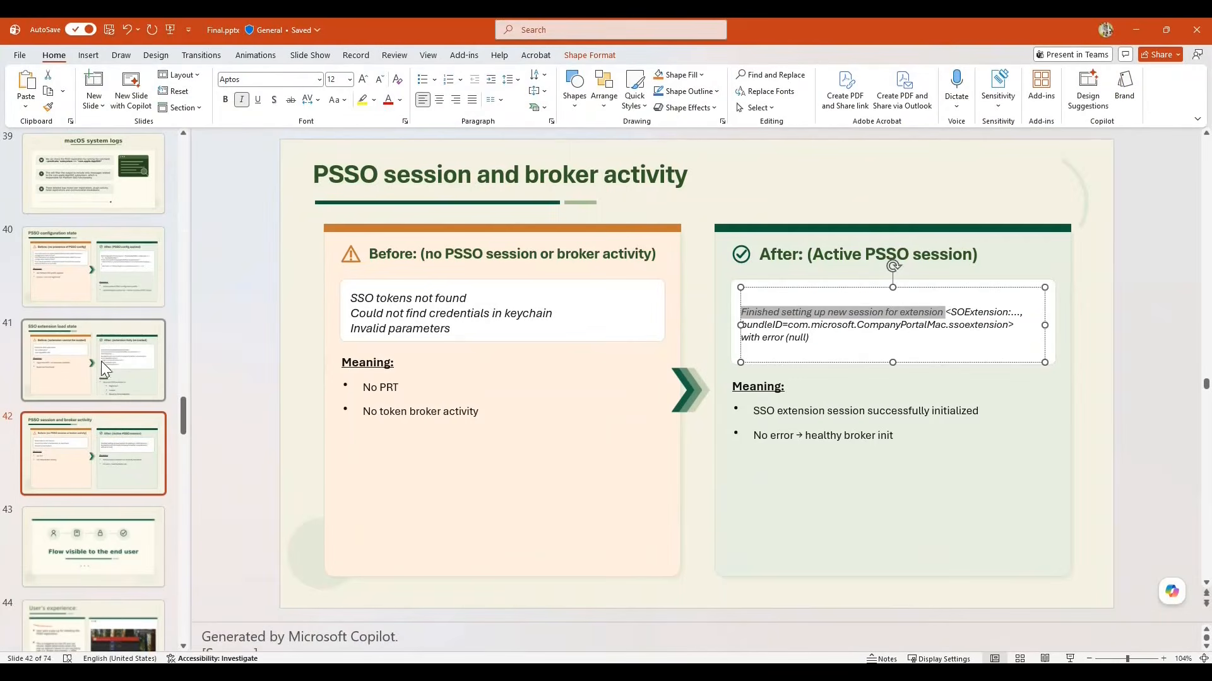
pyautogui.scroll(3, 93, 318)
pyautogui.click(92, 316)
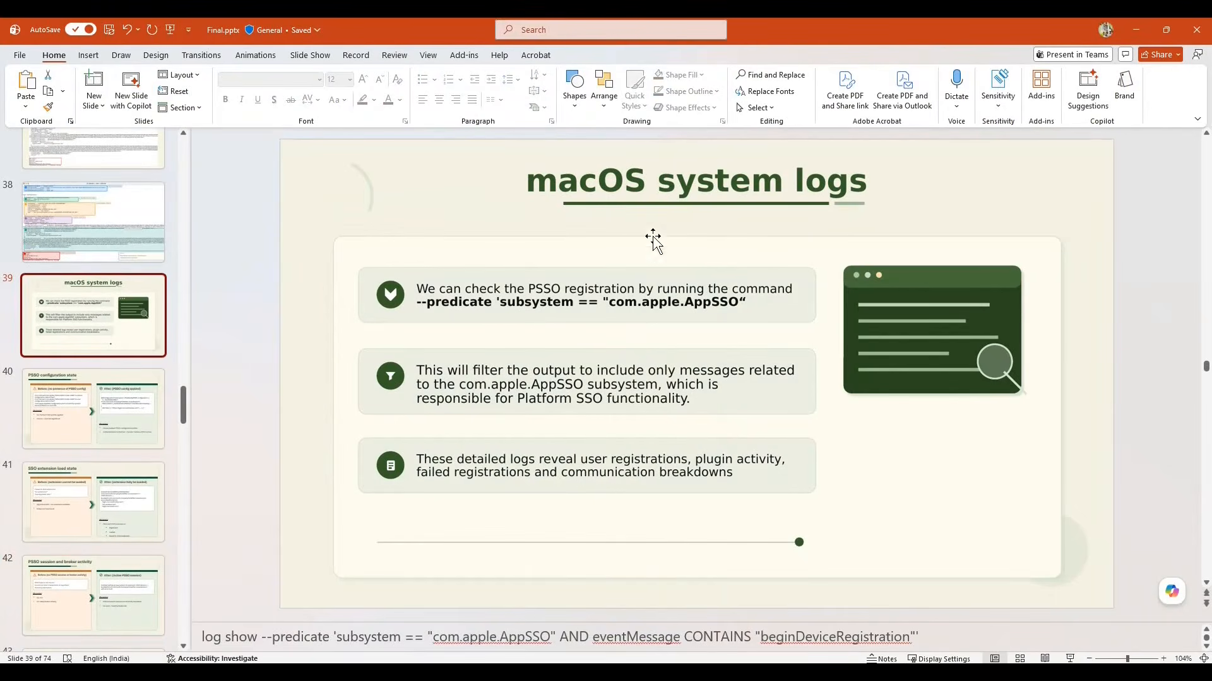
pyautogui.moveTo(273, 638); pyautogui.dragTo(550, 638)
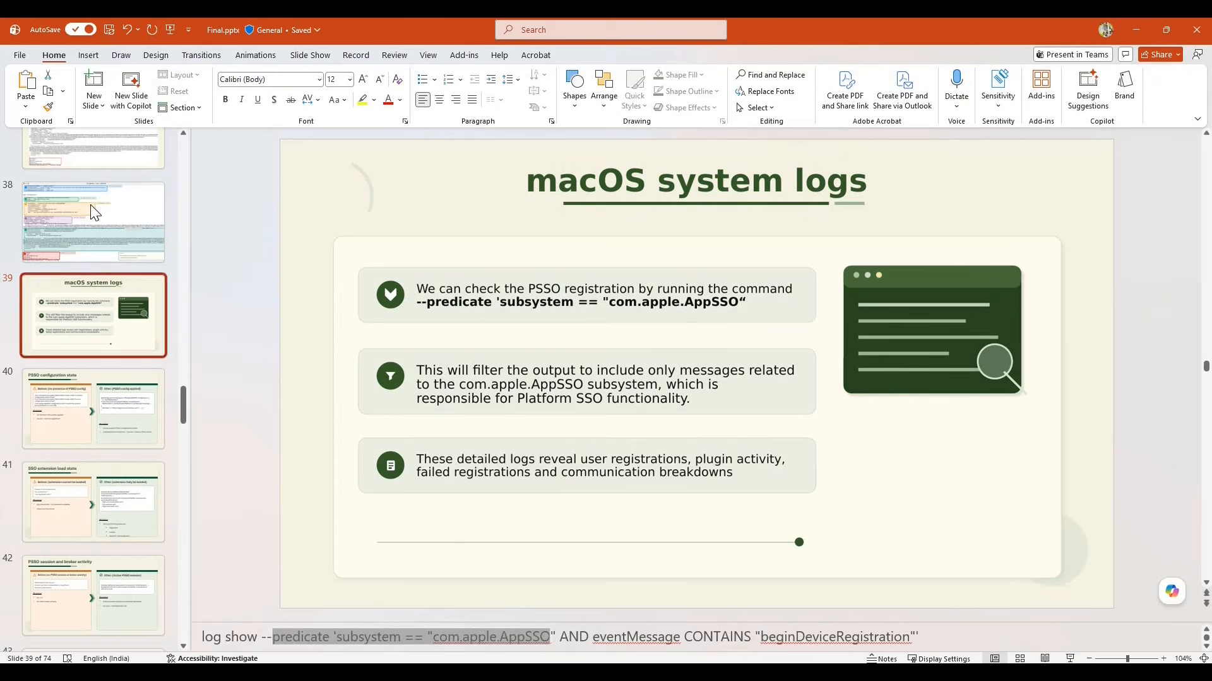
# Review the annotated SSO state output on slide 38, the "Before" slide's app-sso platform output, and the "After" slide.
pyautogui.click(94, 212)
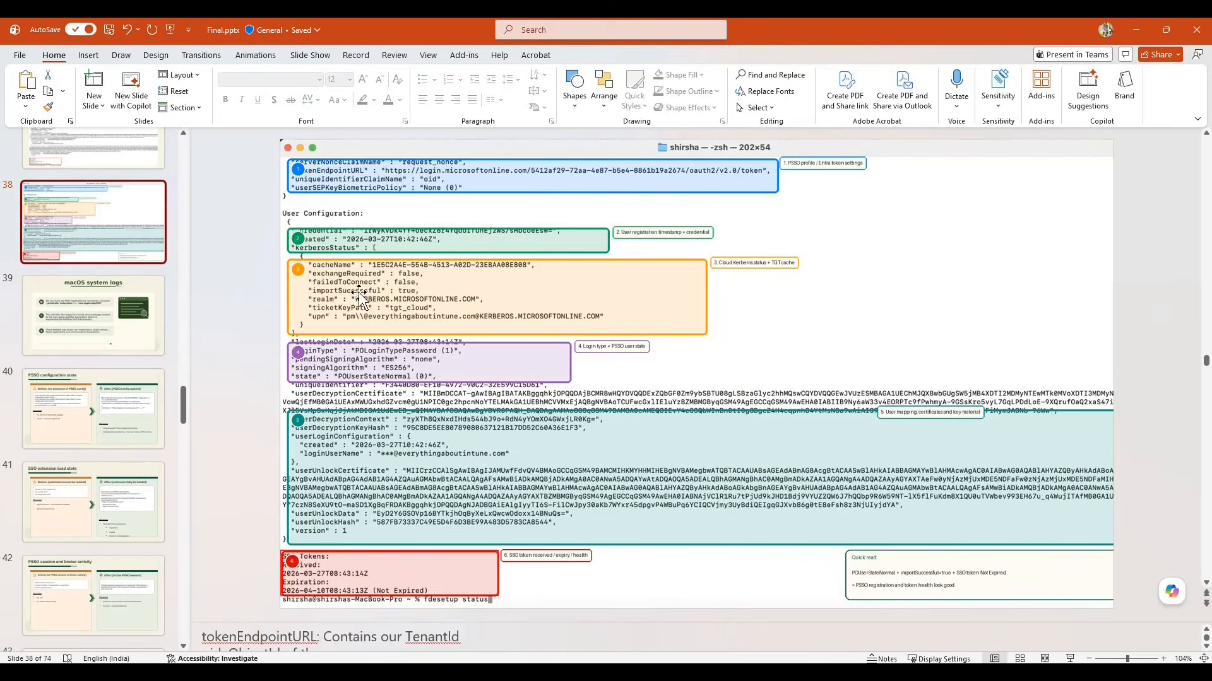
pyautogui.scroll(3, 110, 246)
pyautogui.scroll(2, 100, 228)
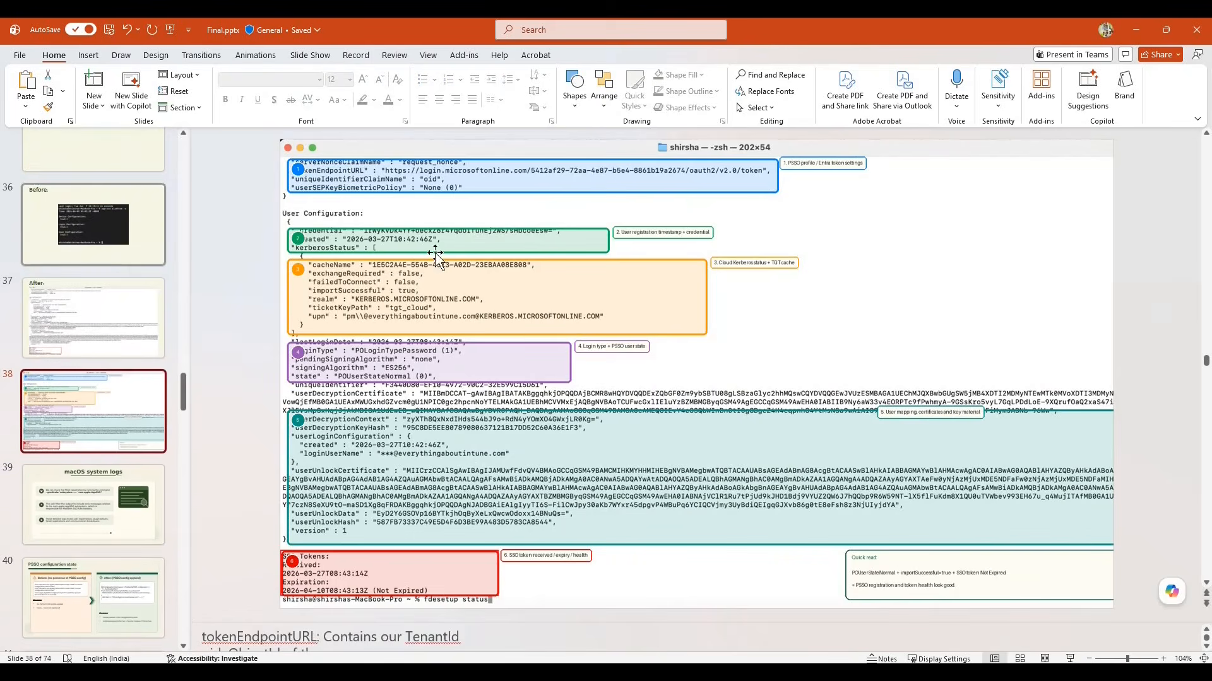
pyautogui.click(99, 229)
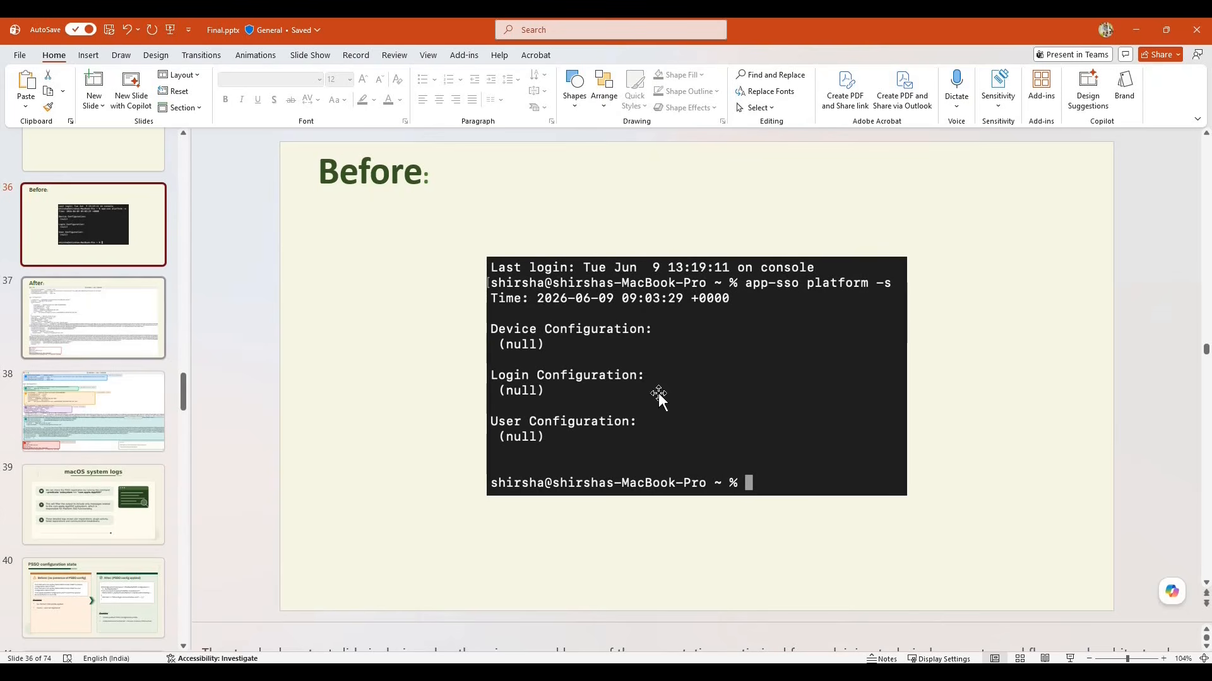
pyautogui.press('Down')
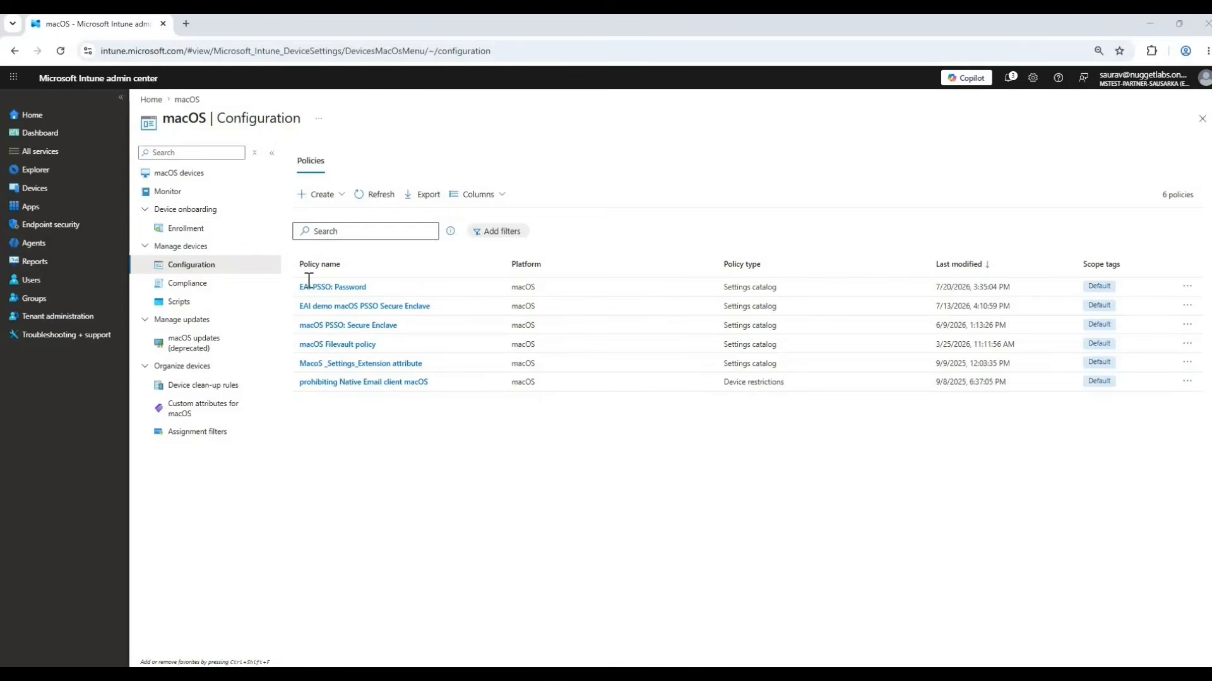
# Open the EAI PSSO: Password policy's configuration settings for editing and expand the Authentication category.
pyautogui.click(331, 288)
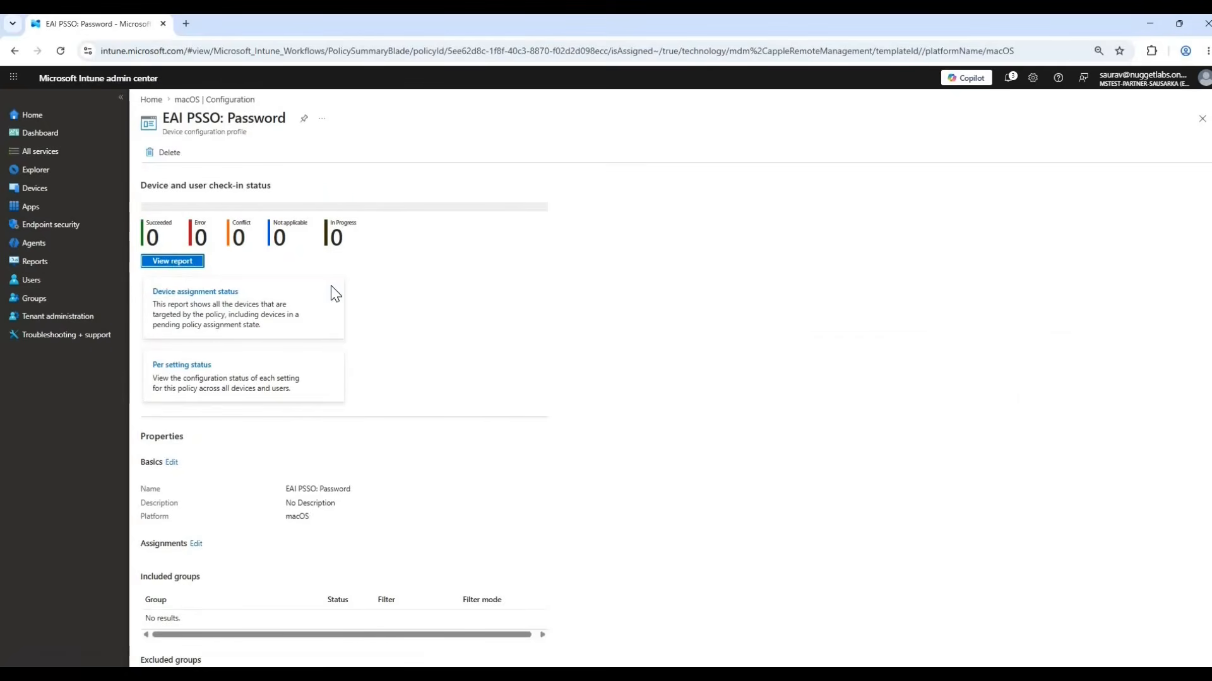
pyautogui.scroll(-3, 398, 560)
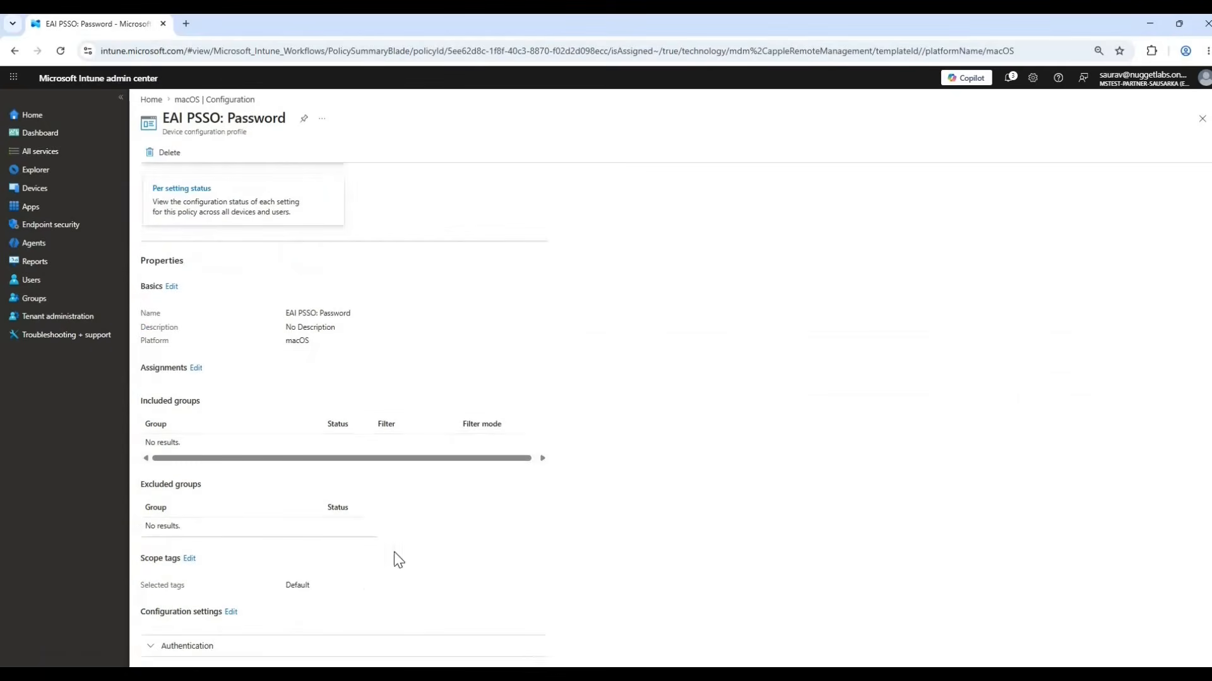
pyautogui.click(231, 613)
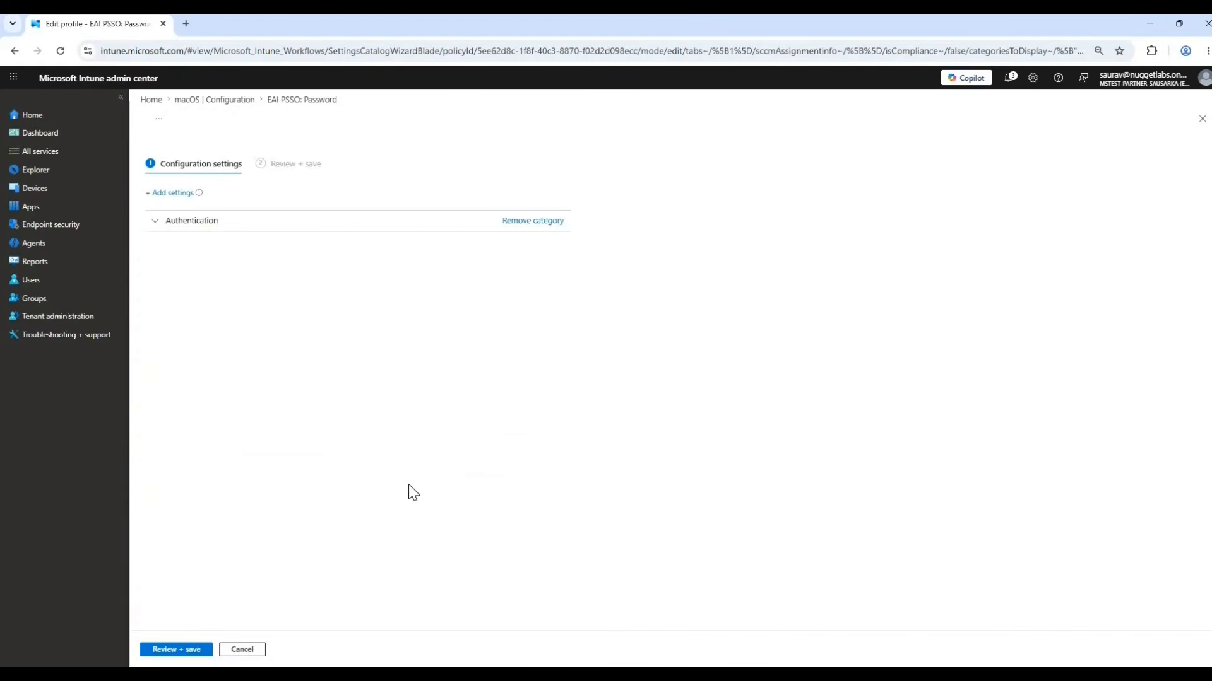
pyautogui.click(191, 222)
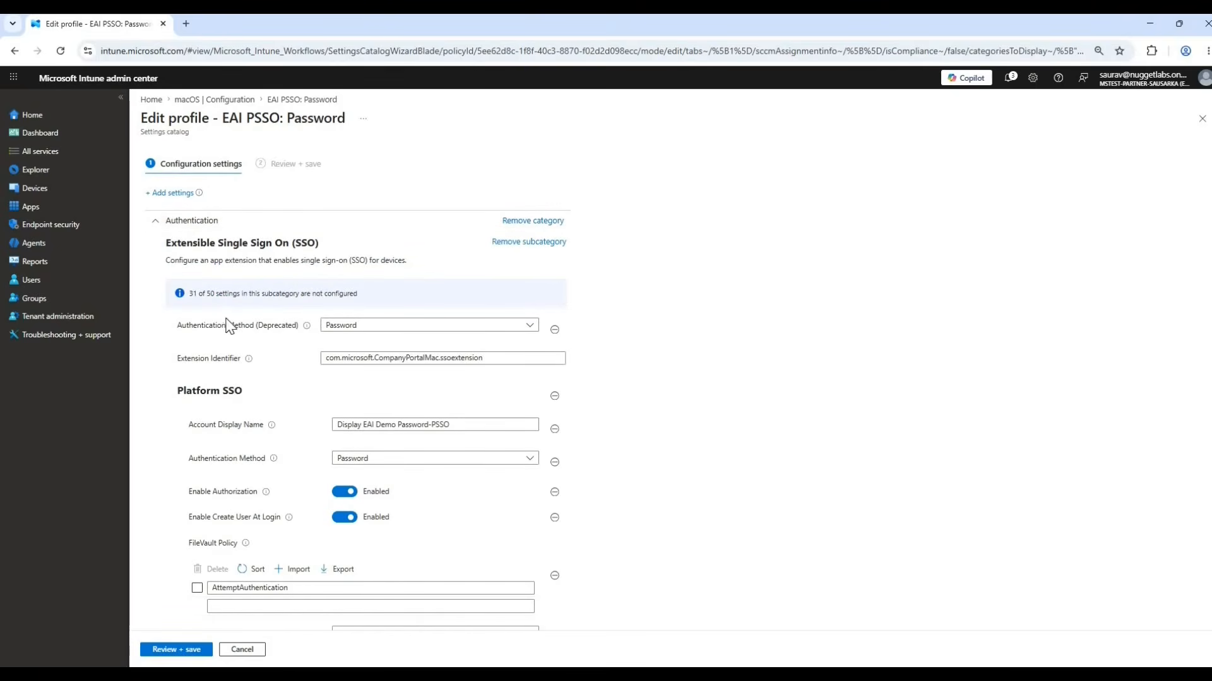
# Inspect the choices for both authentication method settings and the Platform SSO account display name, leaving the values as they are.
pyautogui.click(342, 327)
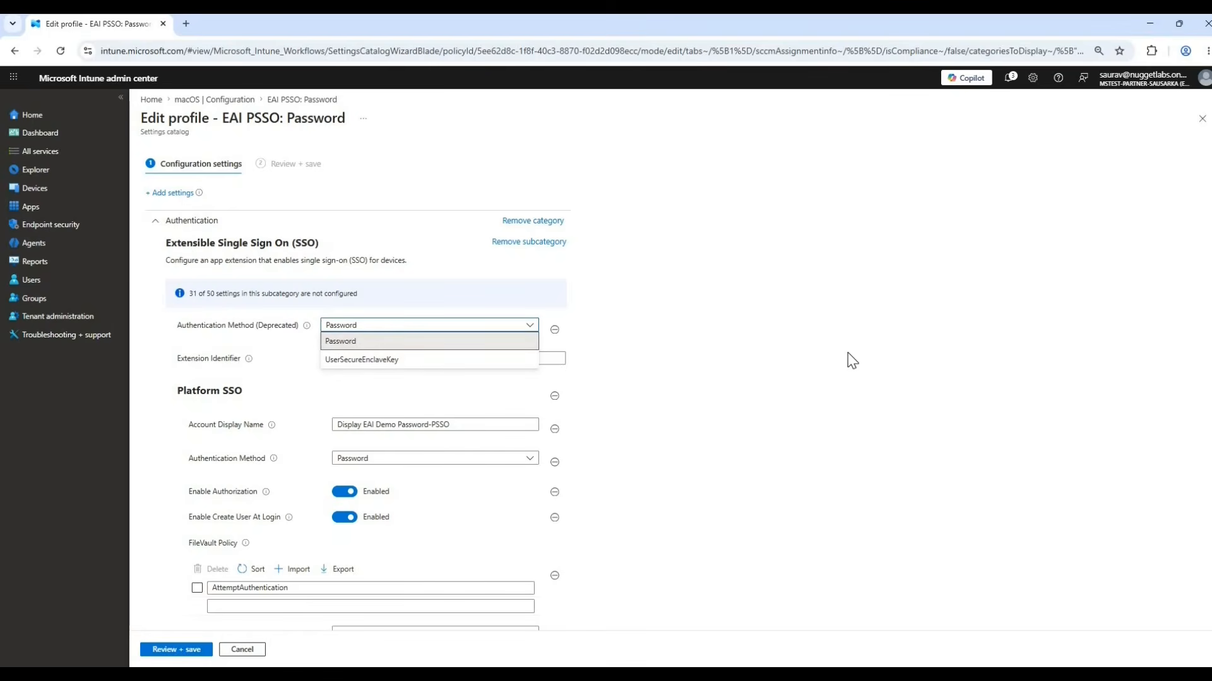
pyautogui.click(763, 353)
pyautogui.scroll(-2, 341, 315)
pyautogui.moveTo(359, 298); pyautogui.dragTo(707, 309)
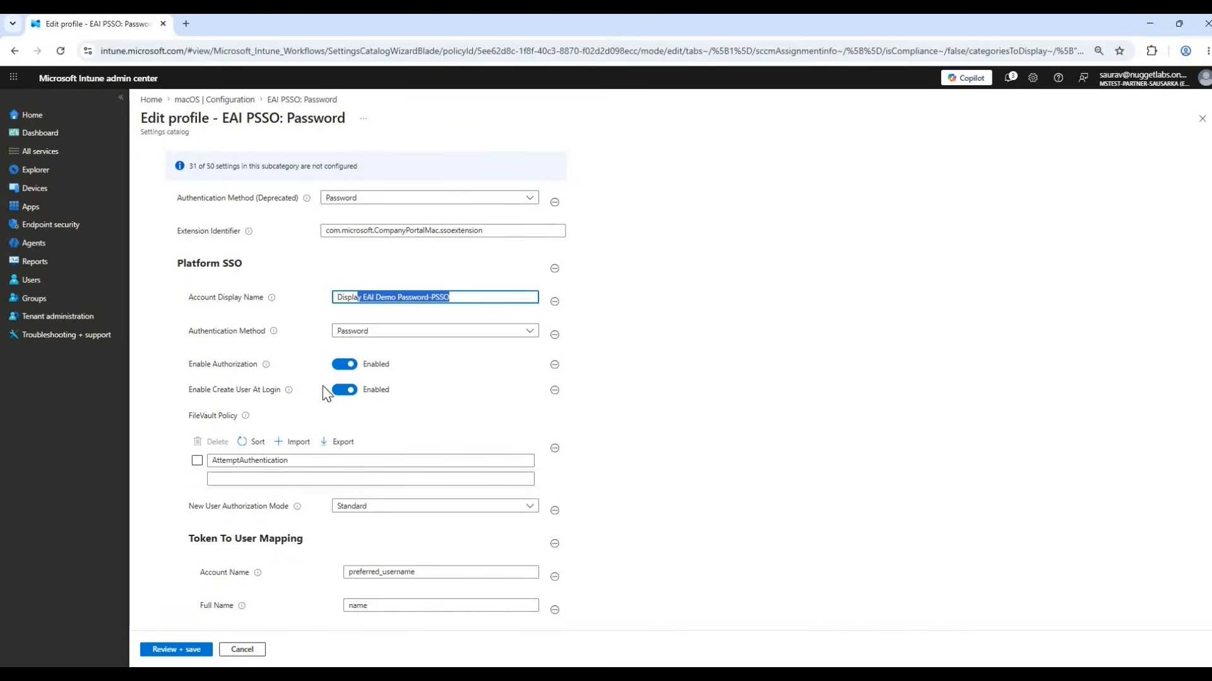
pyautogui.click(373, 339)
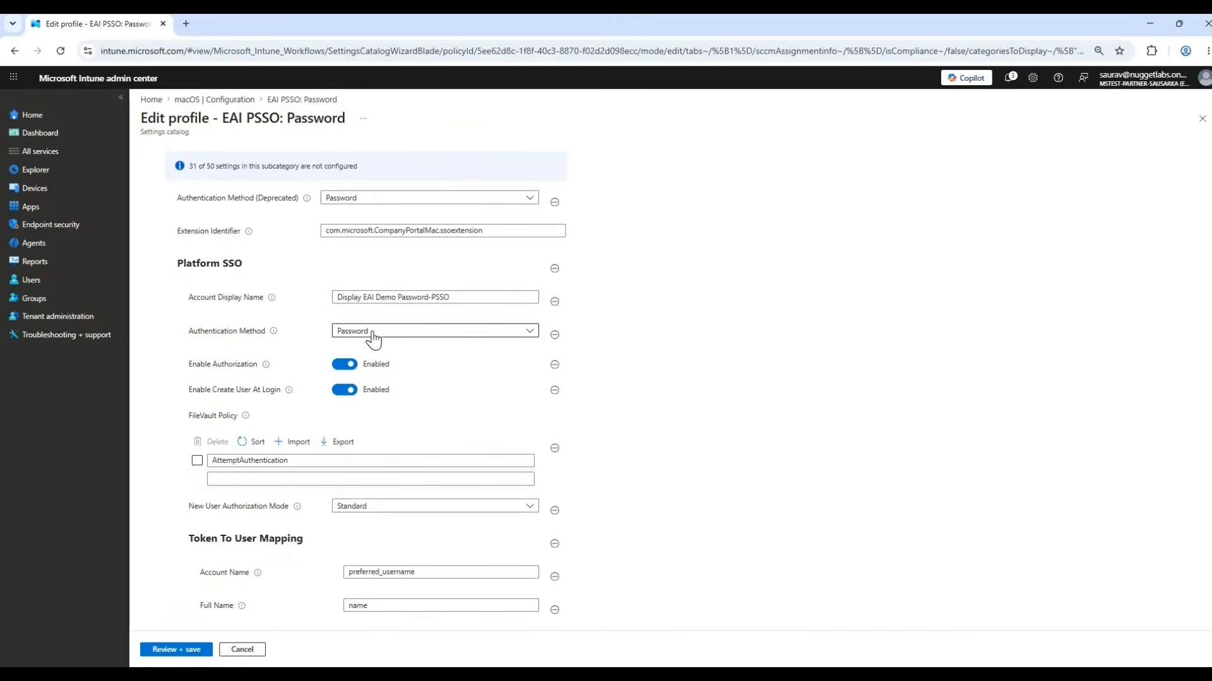
pyautogui.click(373, 339)
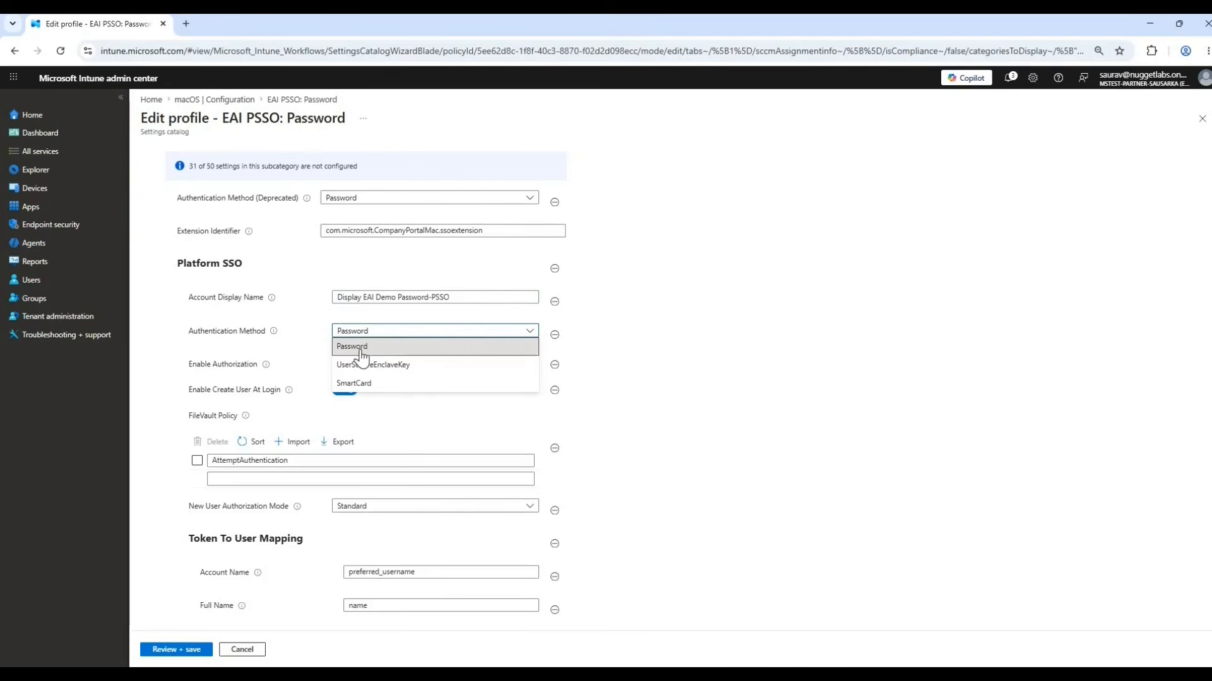
pyautogui.click(289, 202)
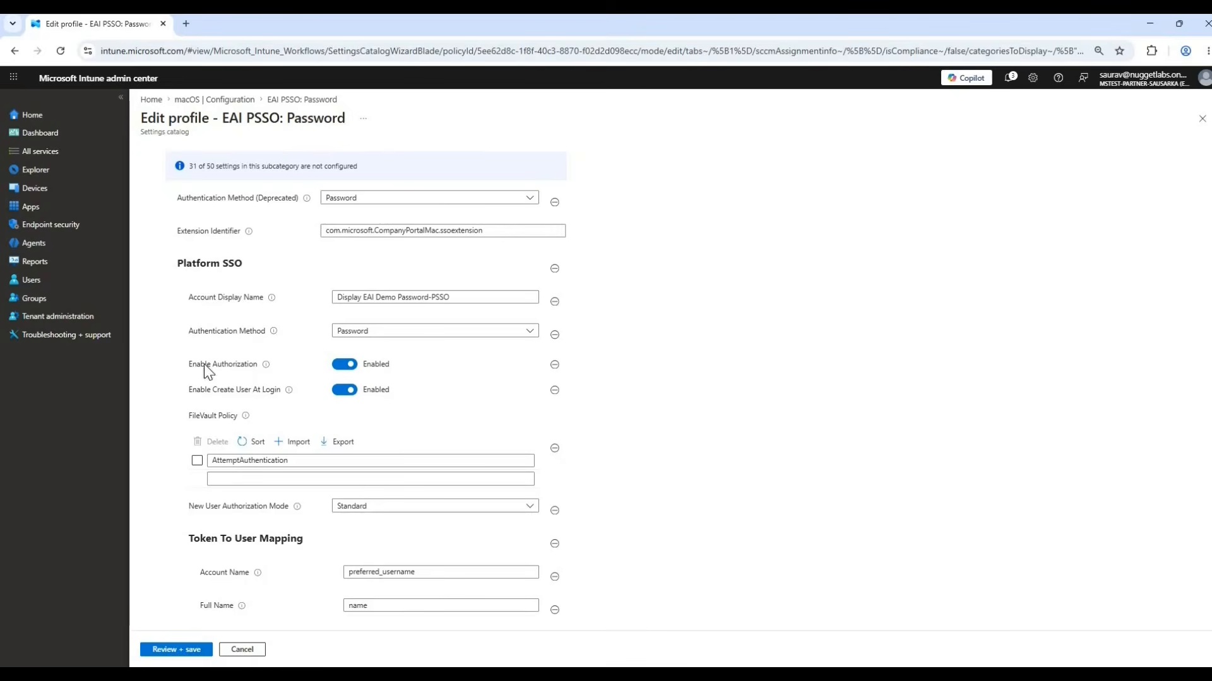
# Review the FileVault Policy entry, the New User Authorization Mode options, and the remaining token mapping, registration, team identifier and URL settings.
pyautogui.scroll(-1, 239, 294)
pyautogui.scroll(-1, 238, 293)
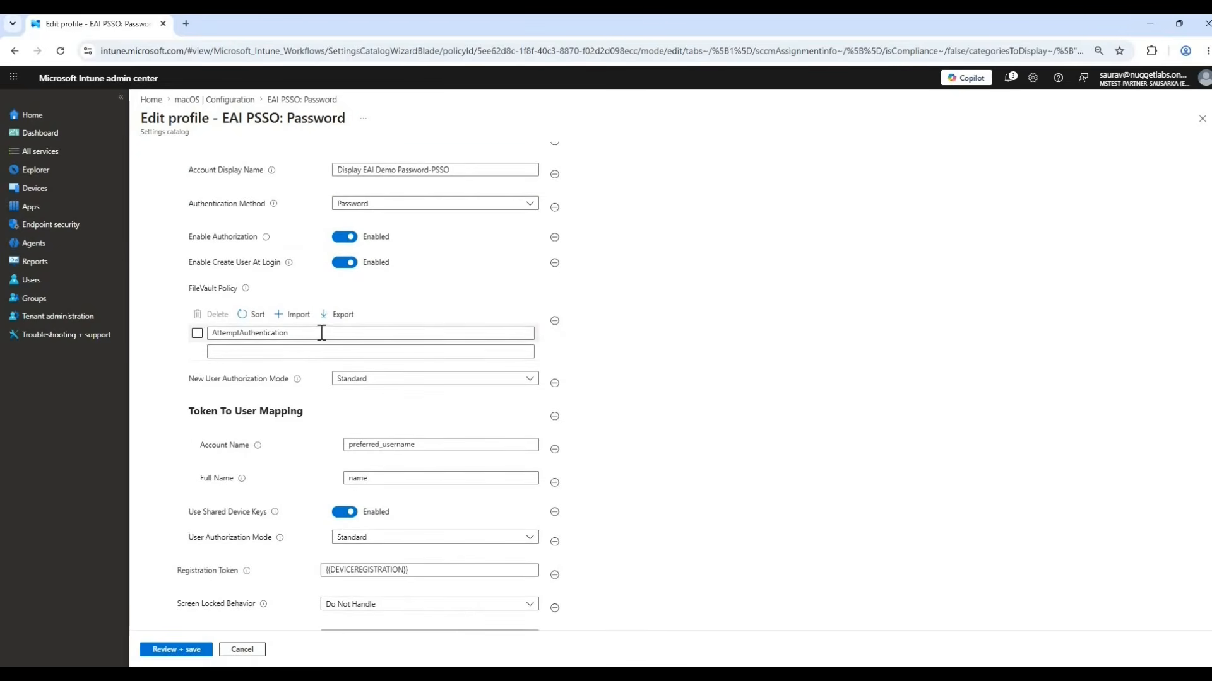
pyautogui.moveTo(263, 334); pyautogui.dragTo(861, 359)
pyautogui.click(315, 403)
pyautogui.click(373, 384)
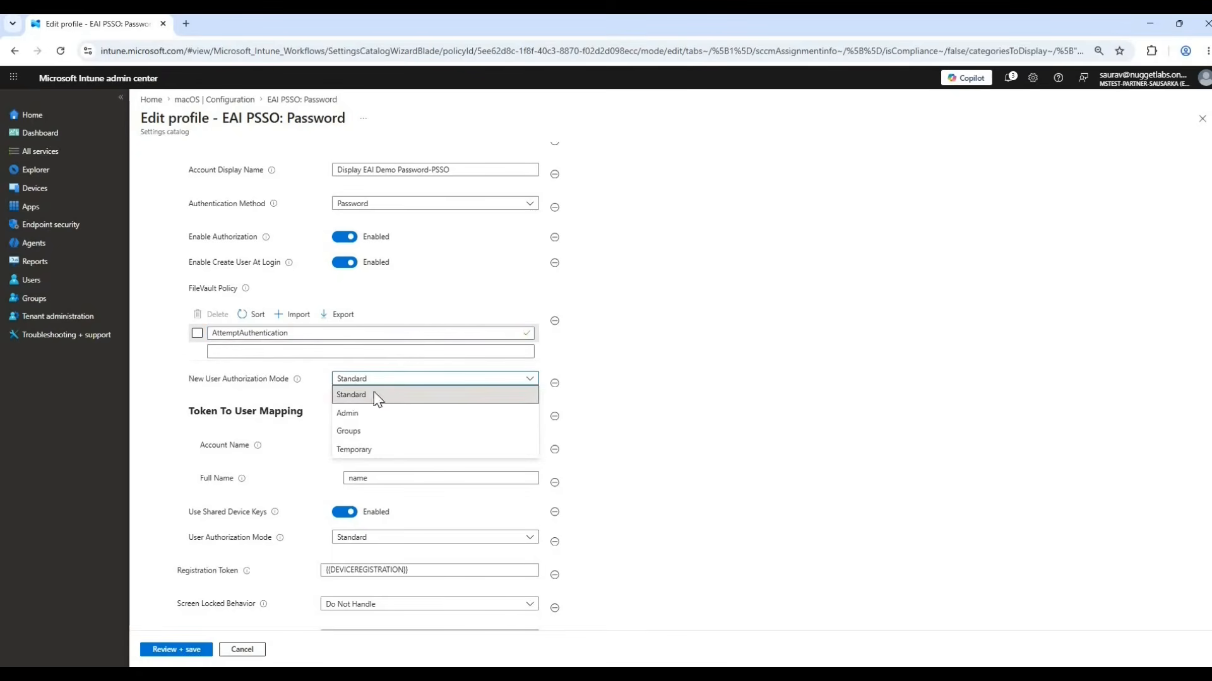
pyautogui.click(755, 365)
pyautogui.scroll(-3, 253, 265)
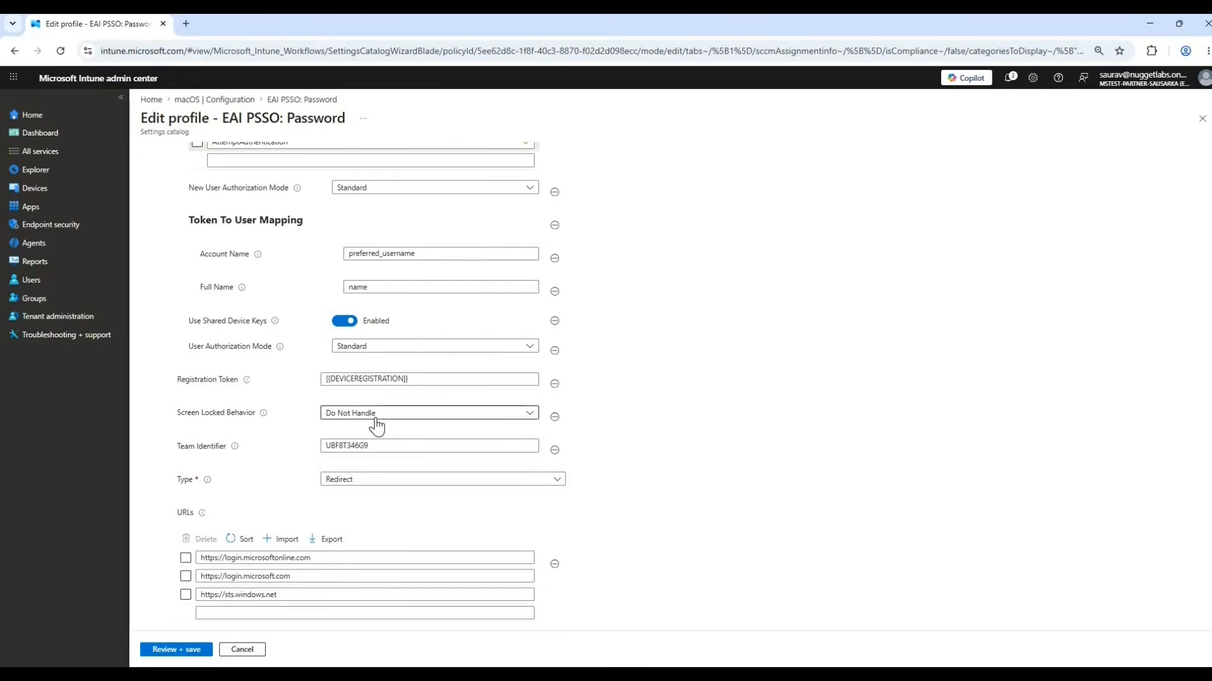
pyautogui.scroll(-1, 363, 441)
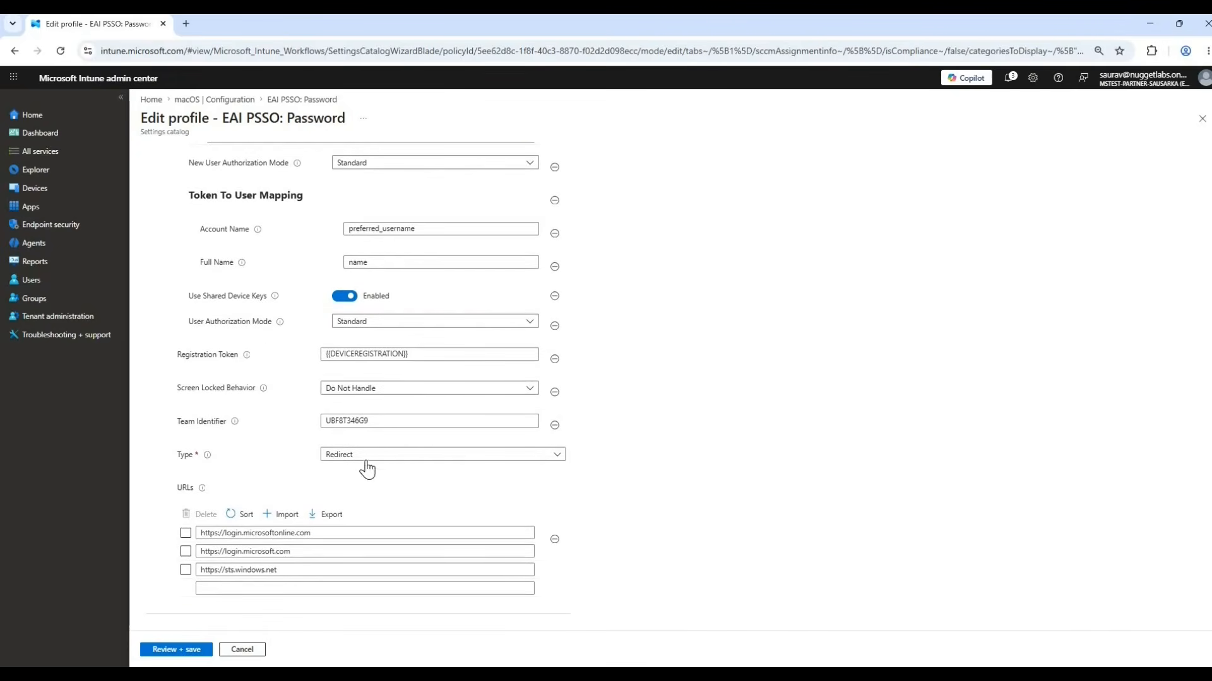
# Save the EAI PSSO: Password policy's configuration settings and assign the policy to the included group EAI PSSO Demo.
pyautogui.click(190, 652)
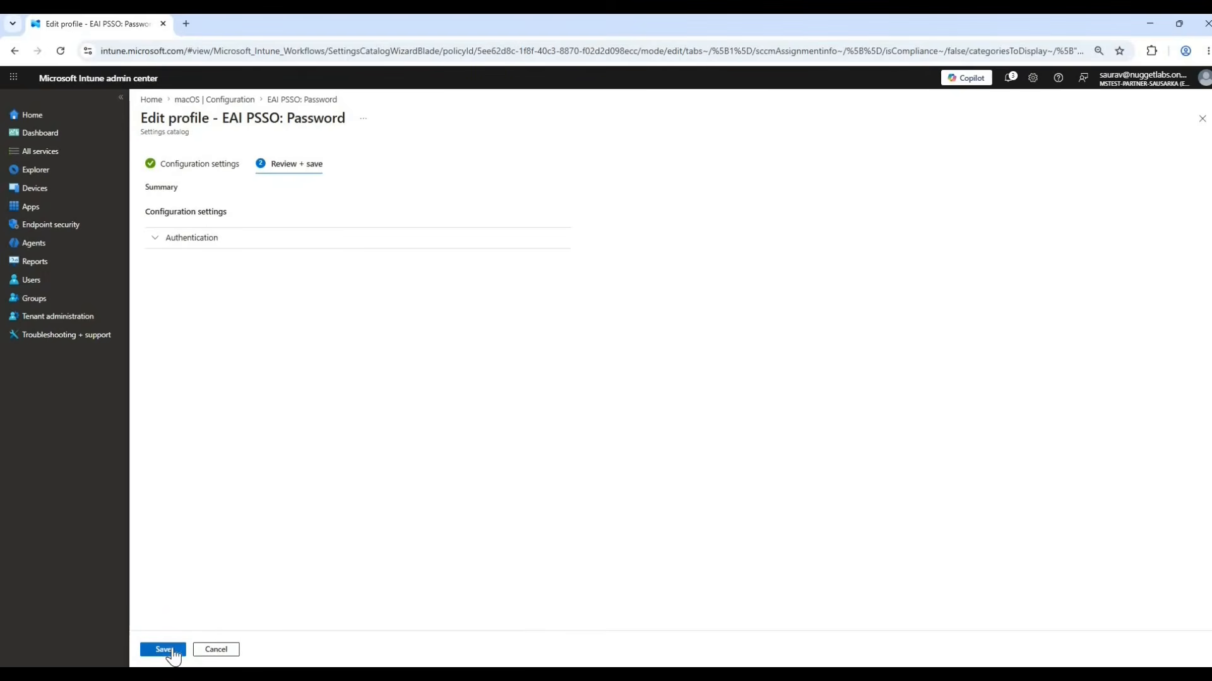
pyautogui.click(165, 650)
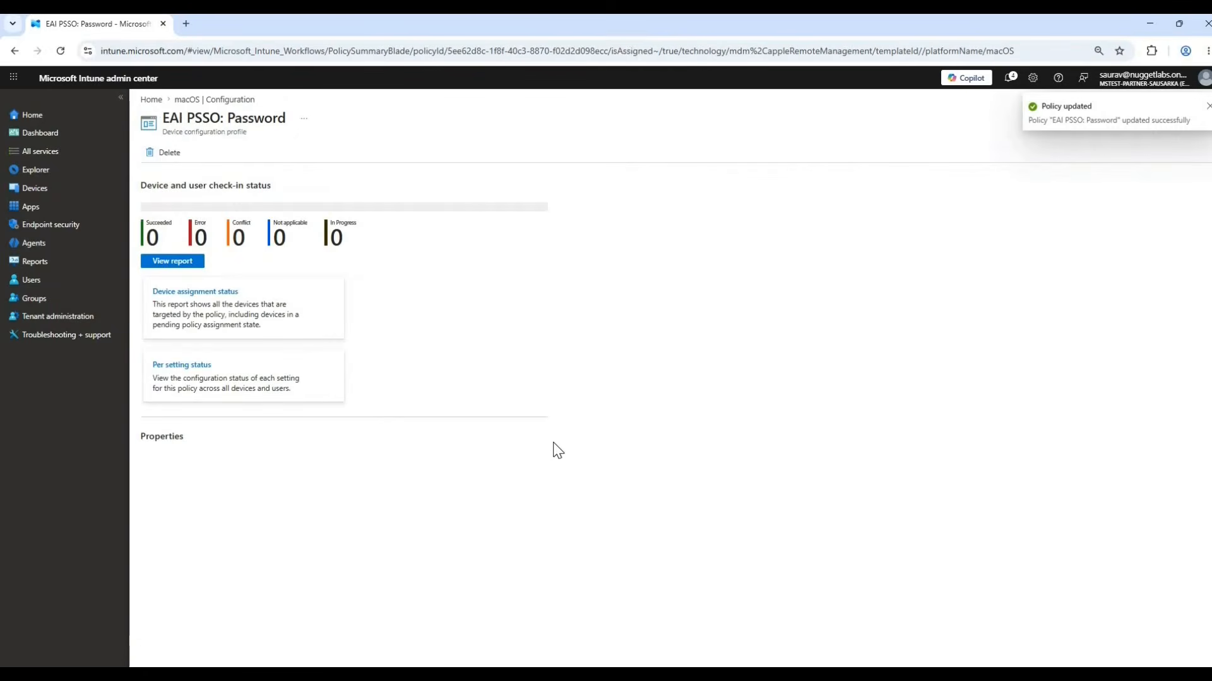
pyautogui.scroll(-3, 208, 370)
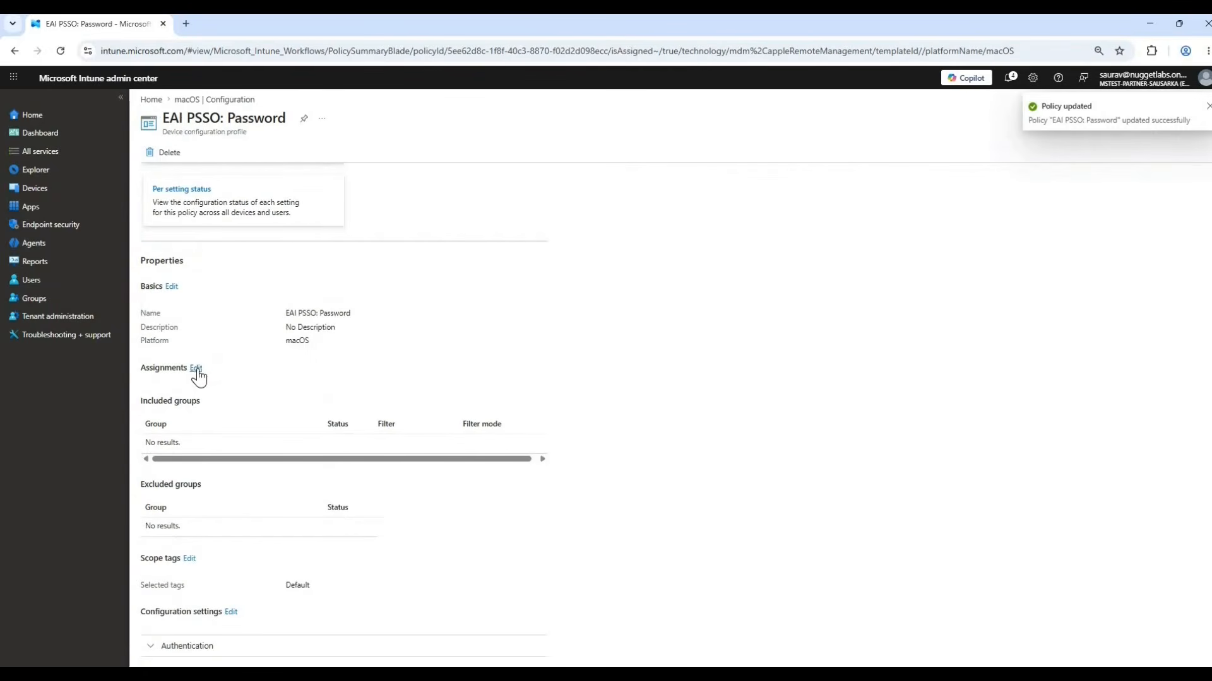
pyautogui.click(195, 368)
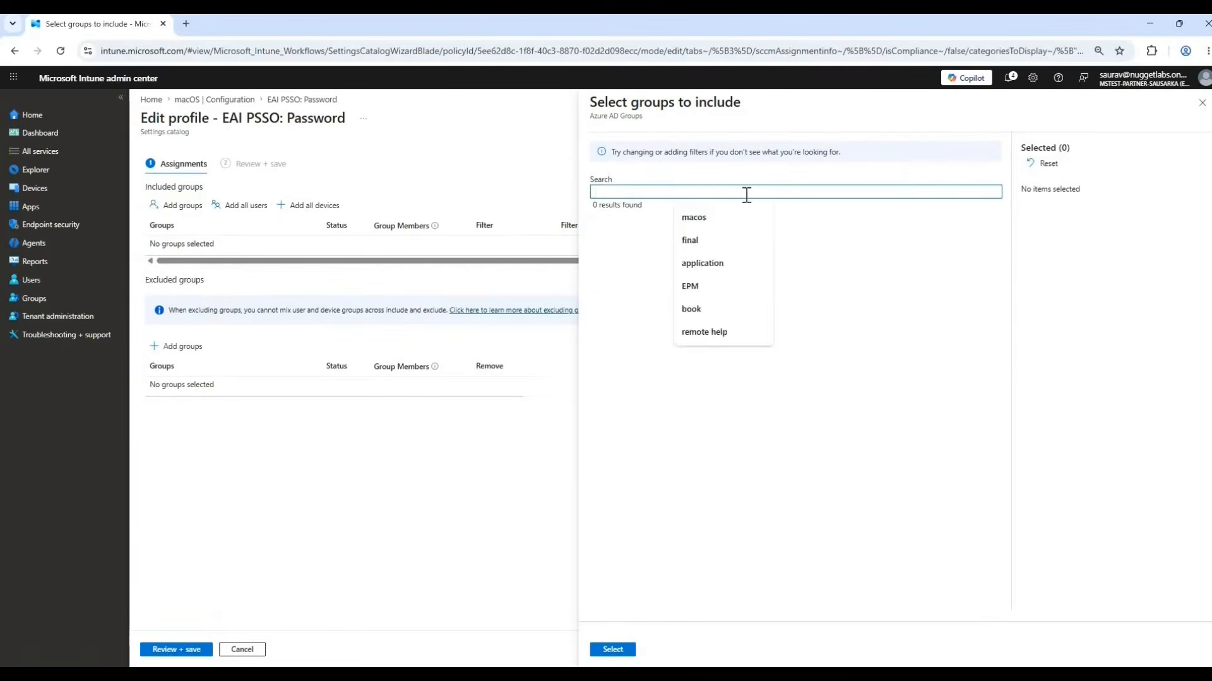
pyautogui.write('EAI PSSO Demo')
pyautogui.click(601, 285)
pyautogui.click(613, 649)
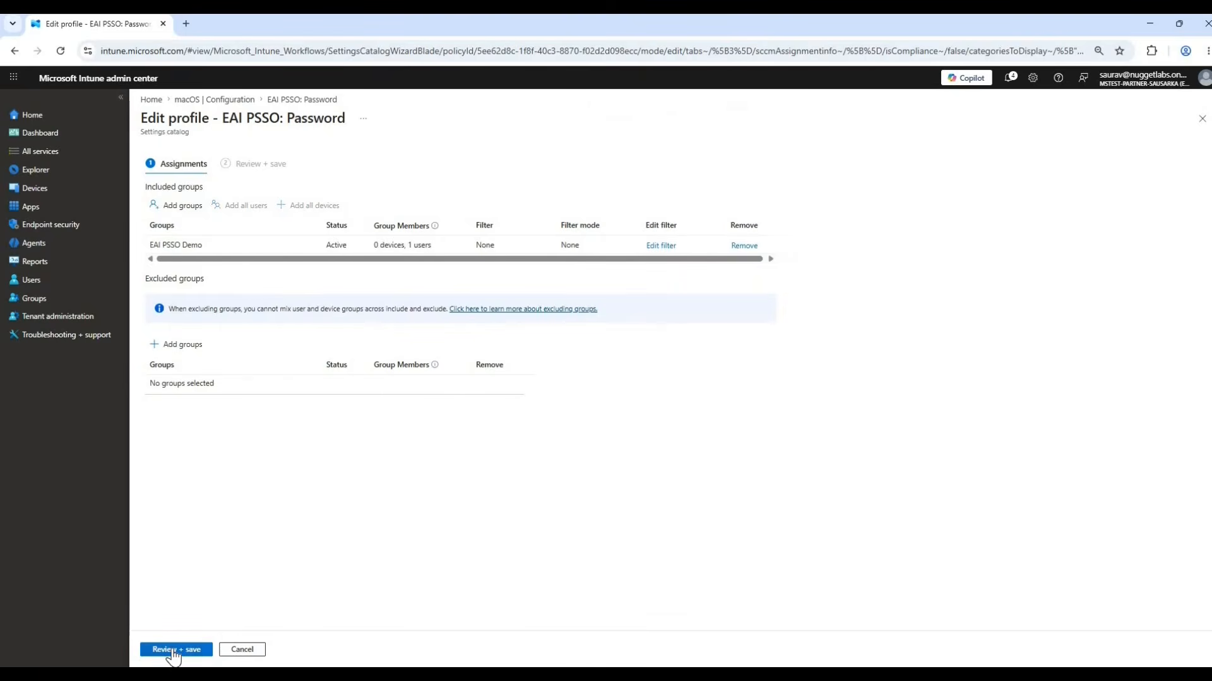
pyautogui.click(173, 651)
pyautogui.click(167, 651)
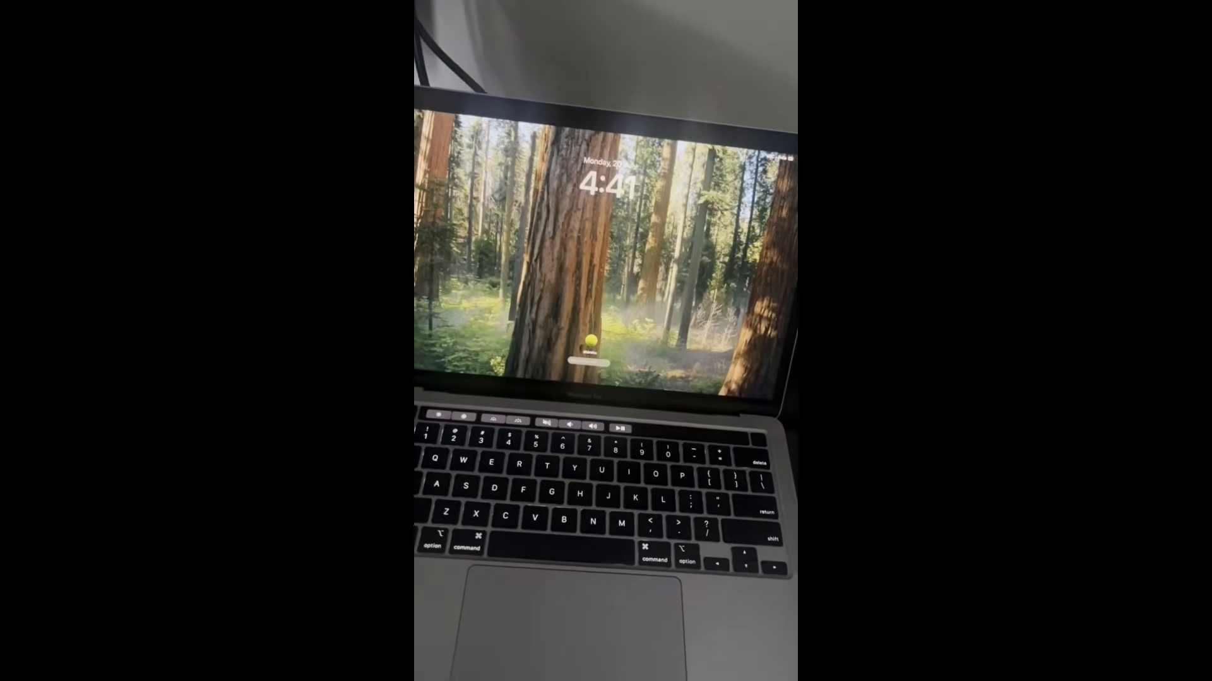
pyautogui.press('space')
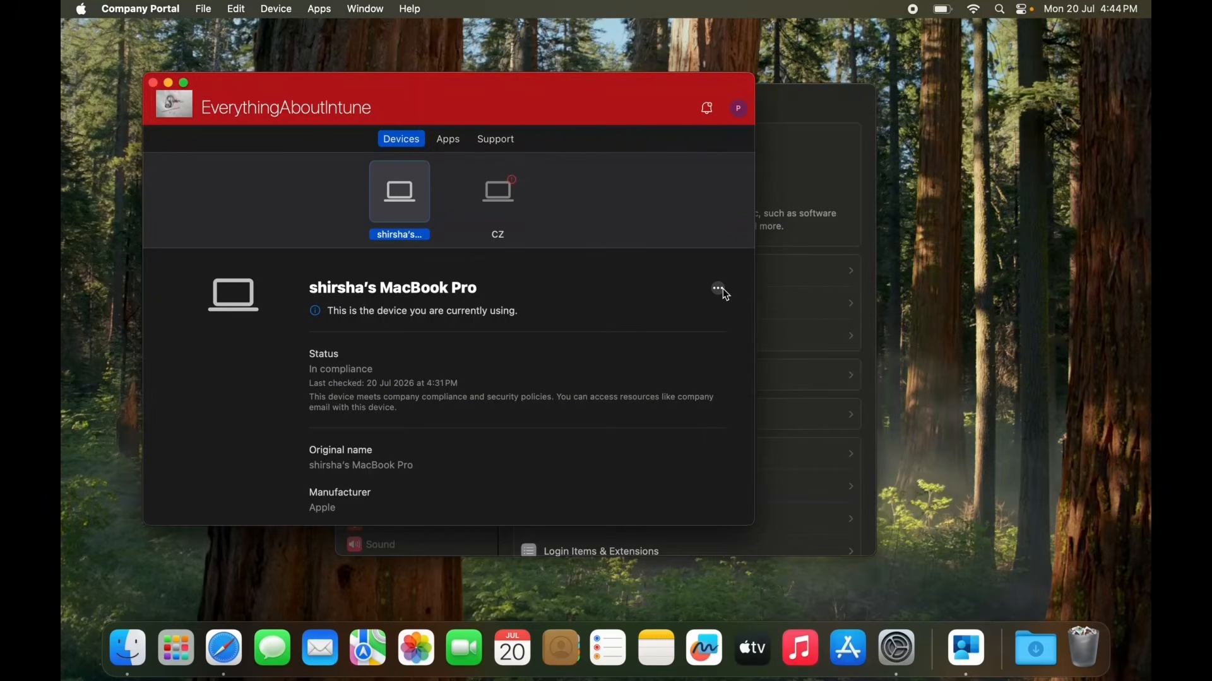
# Run a status check on the current MacBook Pro in Company Portal and bring up the Mac's notifications.
pyautogui.click(723, 290)
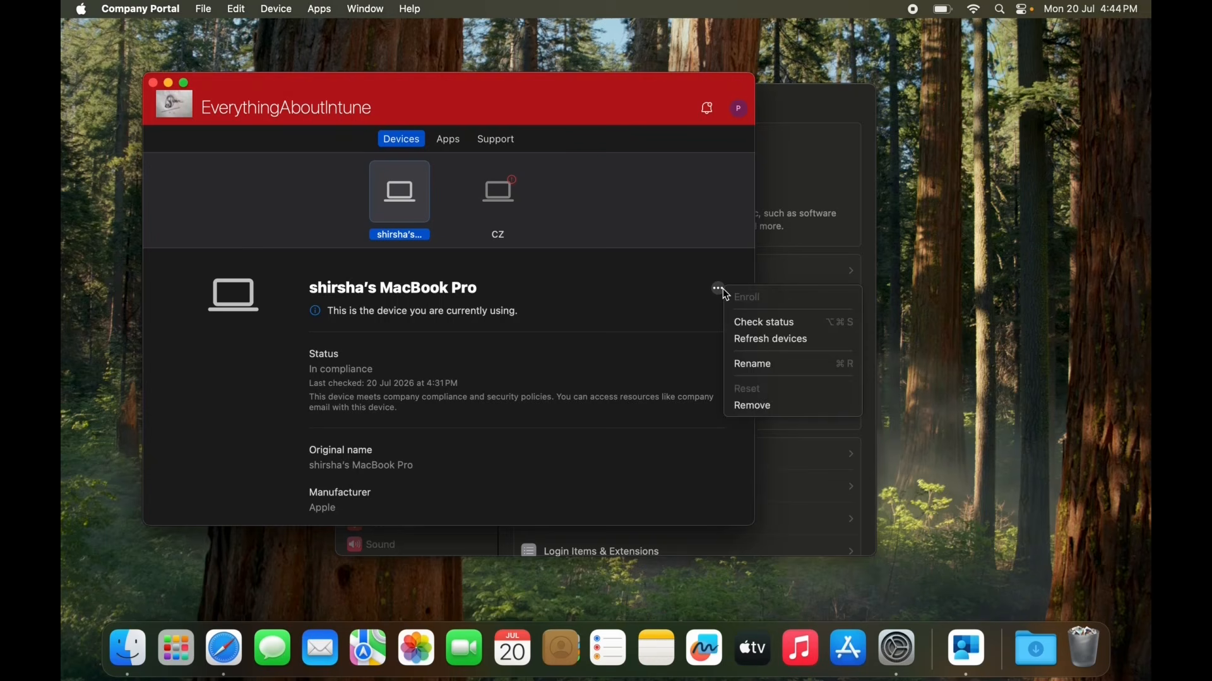
pyautogui.click(750, 324)
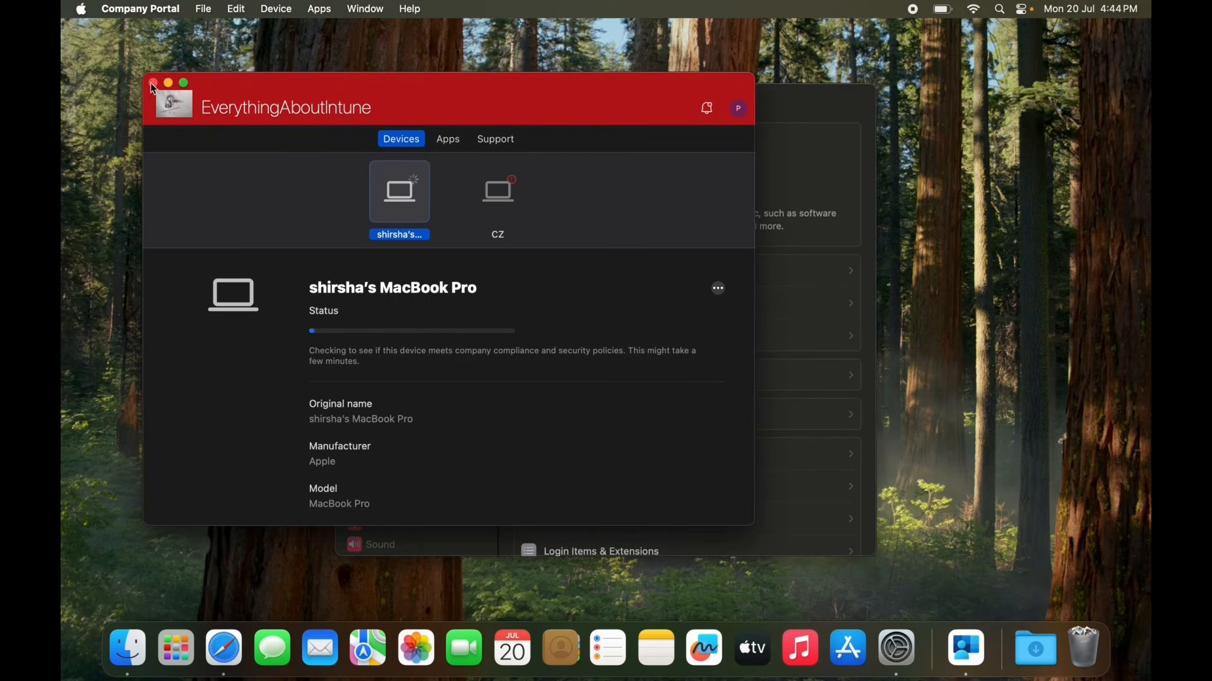
pyautogui.click(1114, 9)
pyautogui.moveTo(1004, 64)
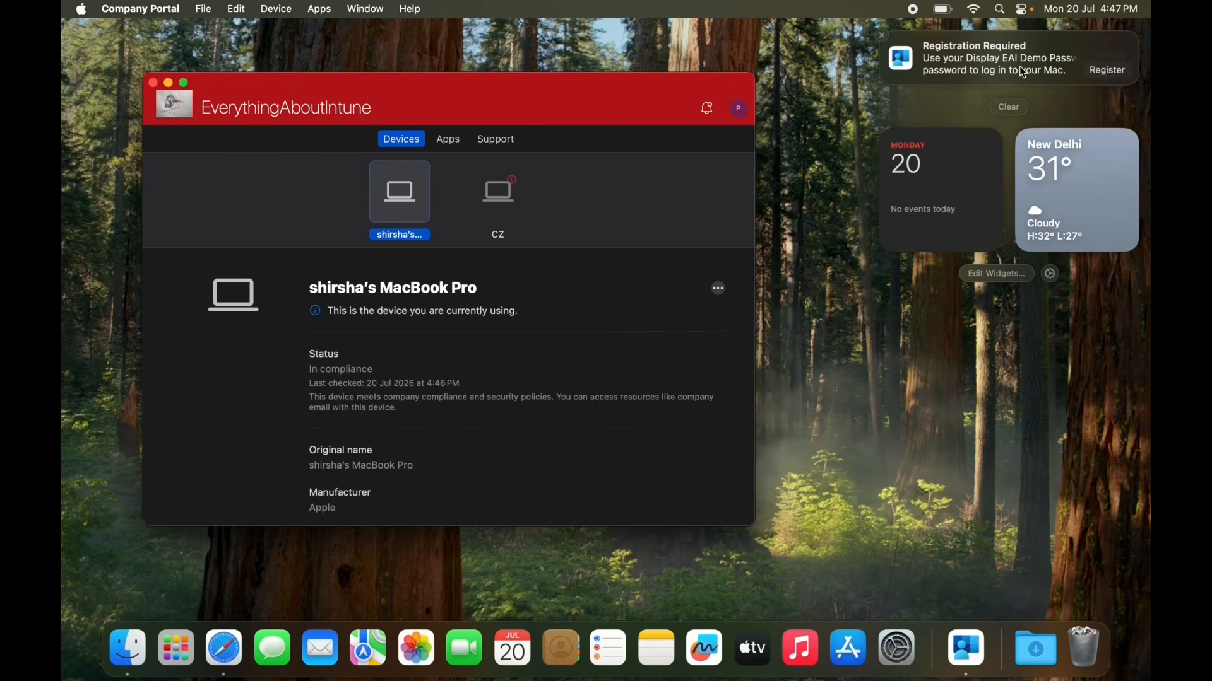
# Start Platform Single Sign-on registration from the Registration Required notification and authorize password synchronisation with the local Mac account password.
pyautogui.click(1108, 70)
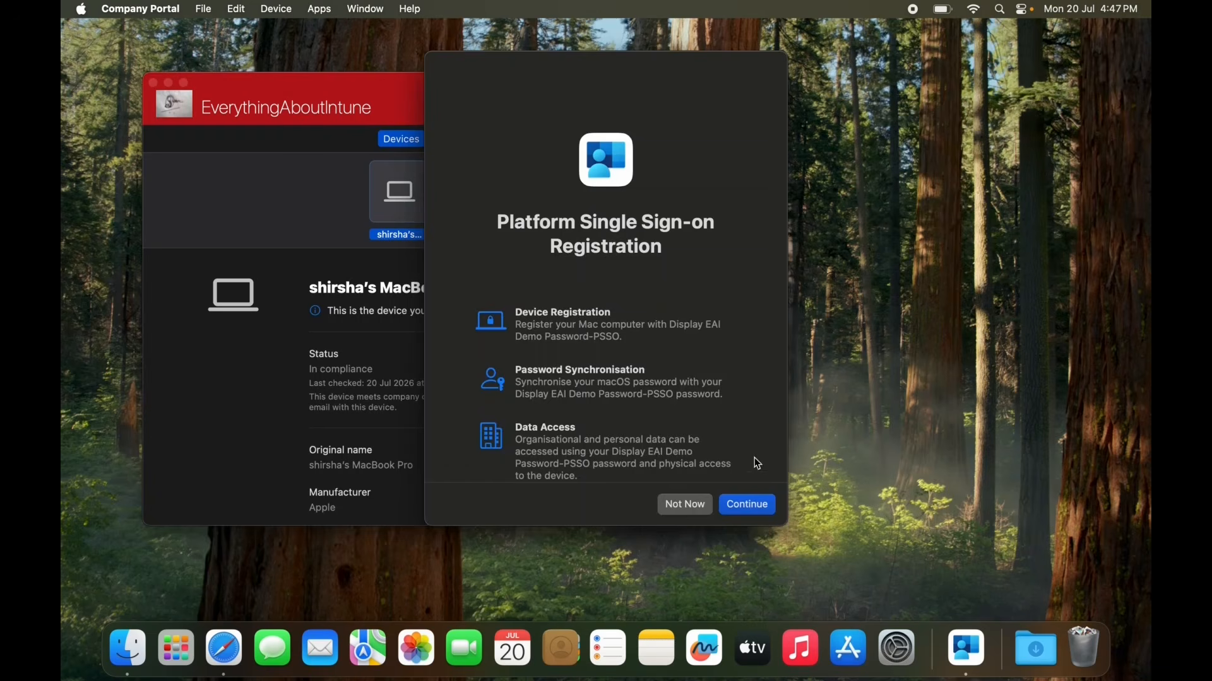
pyautogui.click(749, 508)
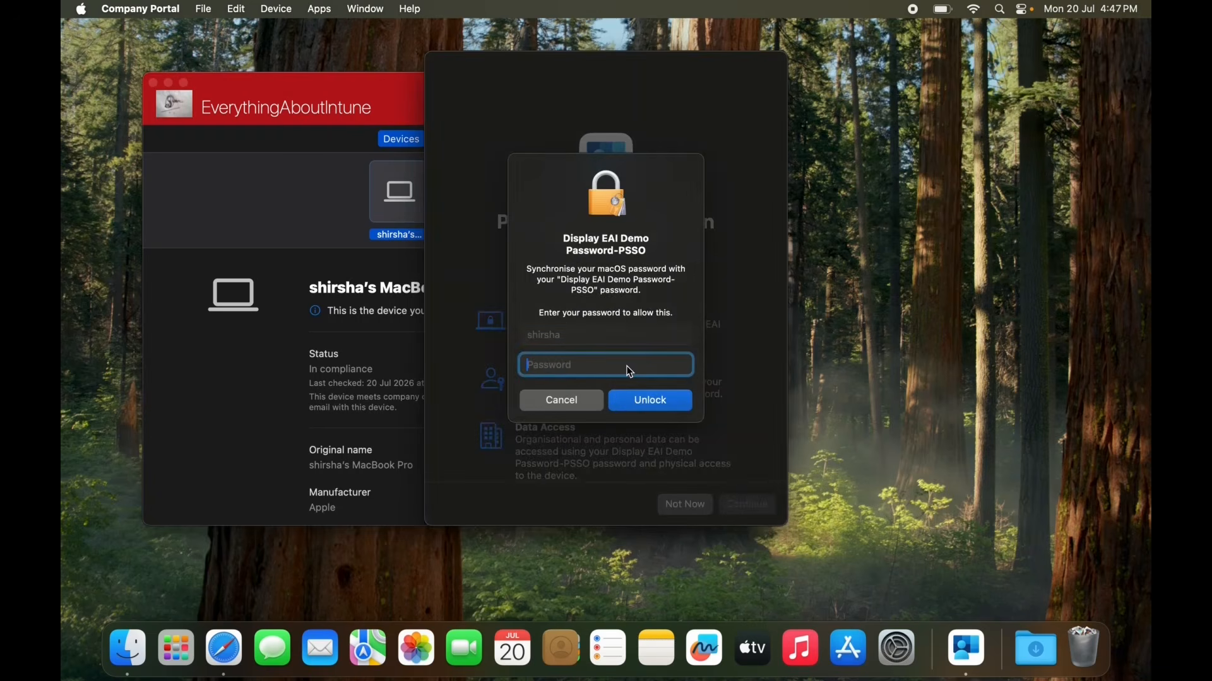
pyautogui.write('••••••••••')
pyautogui.click(649, 400)
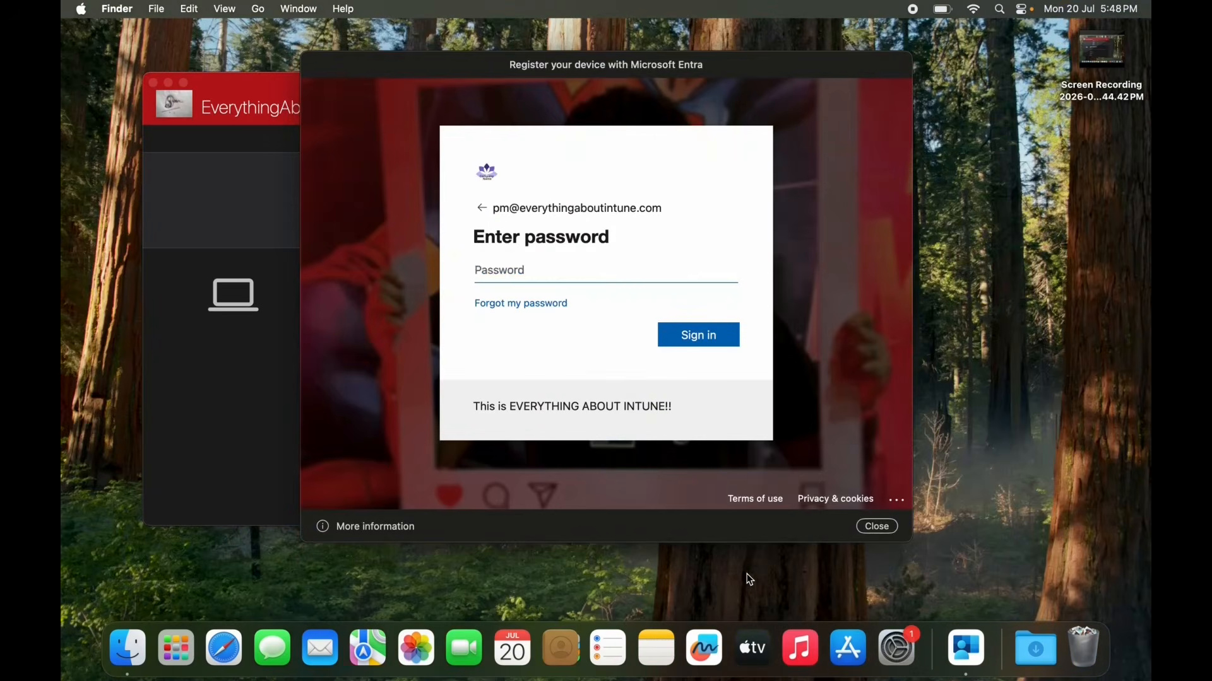
# Enter the work account password for Microsoft Entra device registration and the Display EAI Demo Password-PSSO sign-in, then close the registration dialog.
pyautogui.write('••••••••')
pyautogui.press('Return')
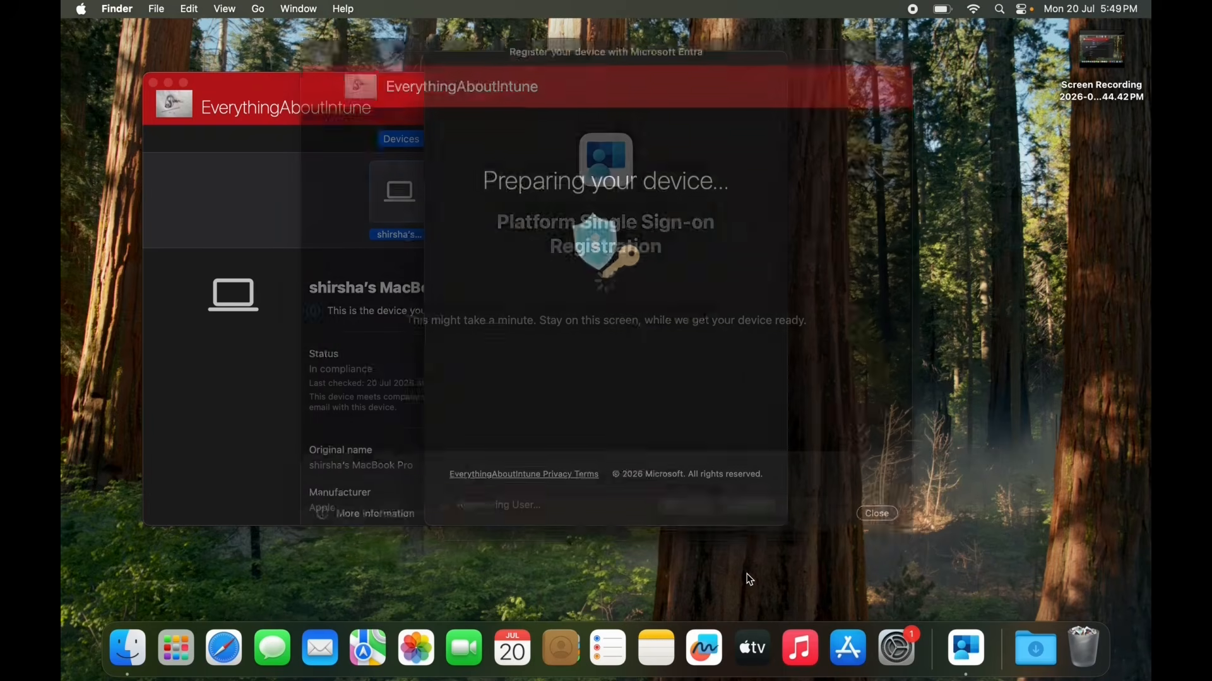
pyautogui.write('••••')
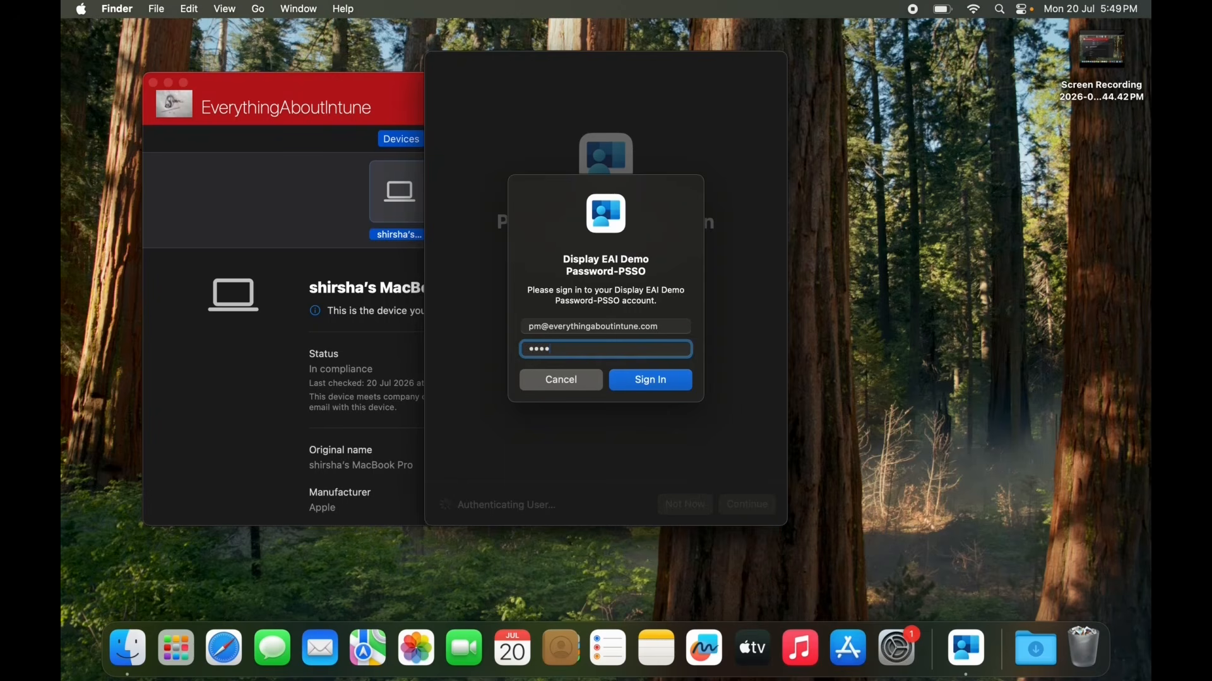
pyautogui.write('•••••••')
pyautogui.click(663, 382)
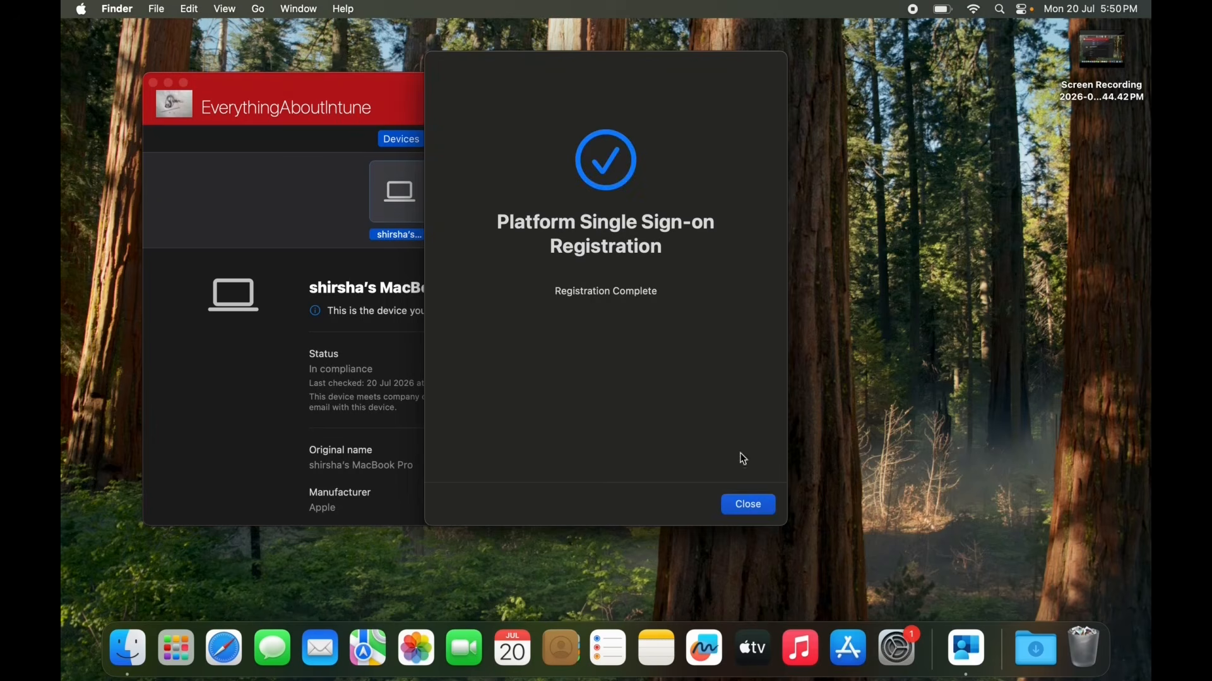
pyautogui.click(749, 505)
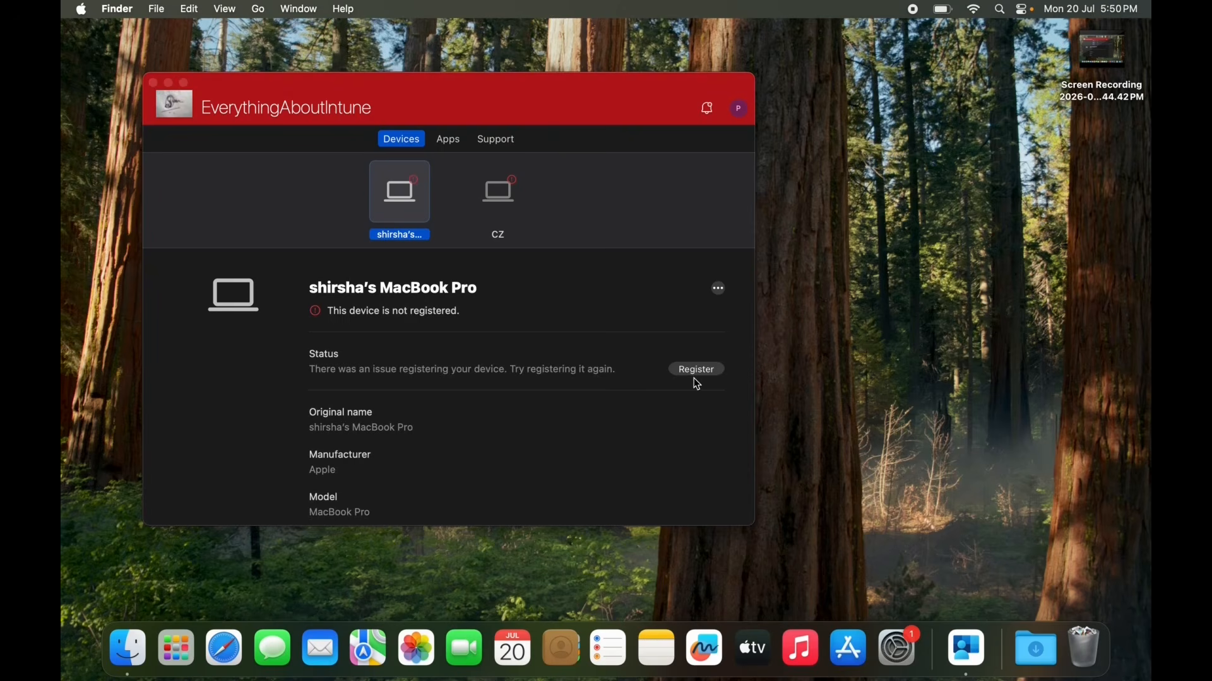
# Recheck the MacBook Pro's status in Company Portal, register the device again, and close the portal window after finishing.
pyautogui.click(719, 292)
pyautogui.click(720, 292)
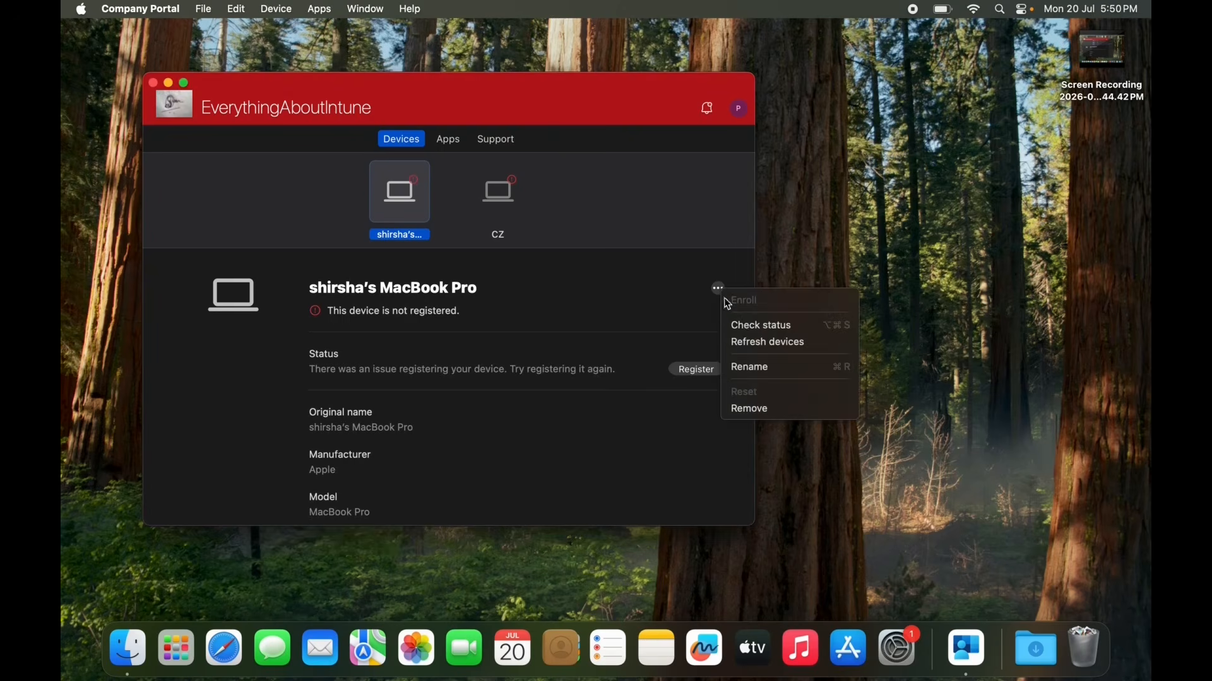
pyautogui.click(752, 329)
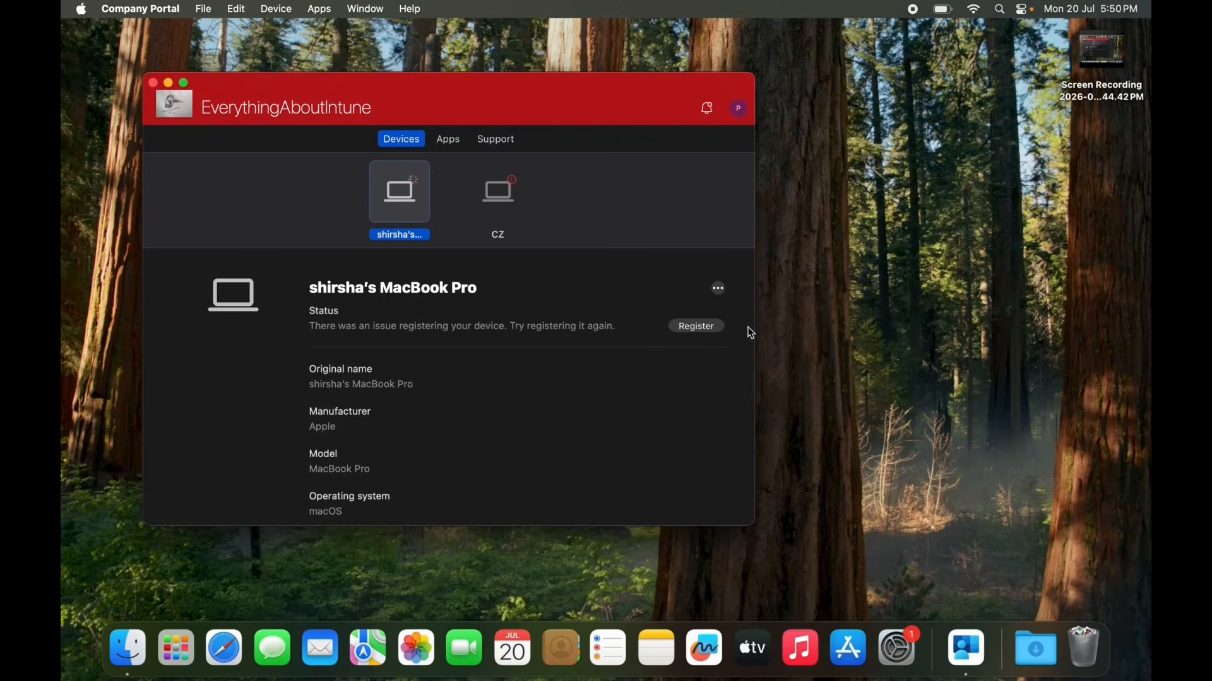
pyautogui.click(687, 328)
pyautogui.click(538, 283)
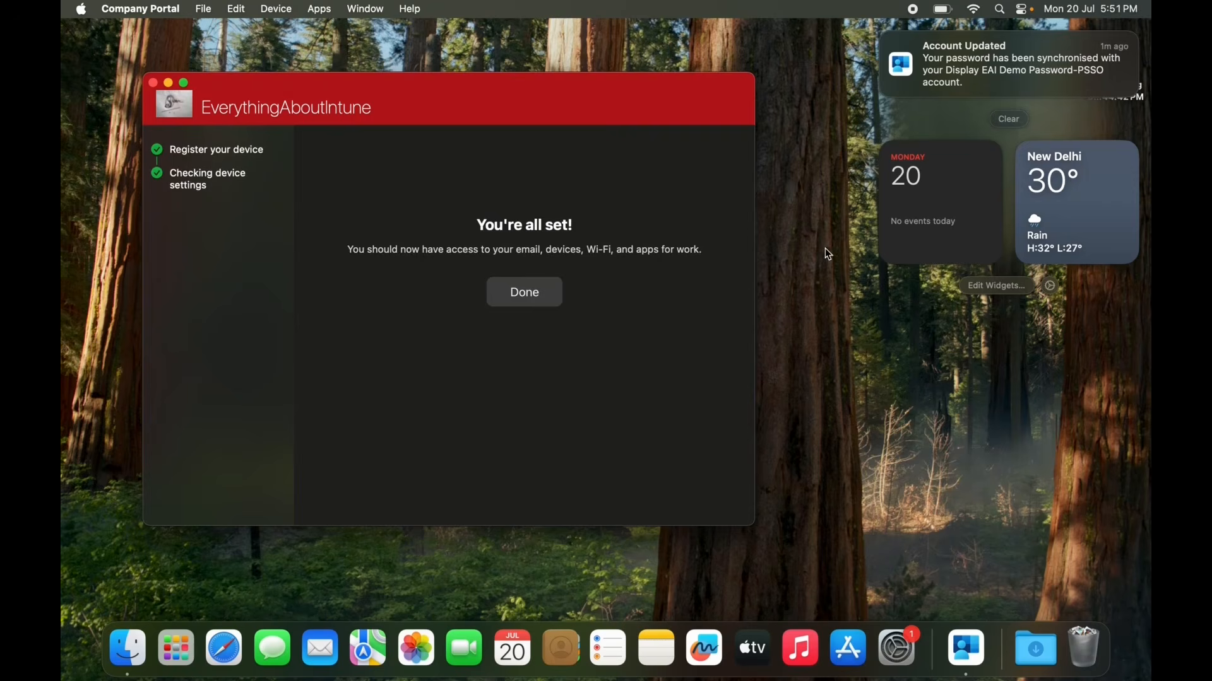
pyautogui.click(523, 293)
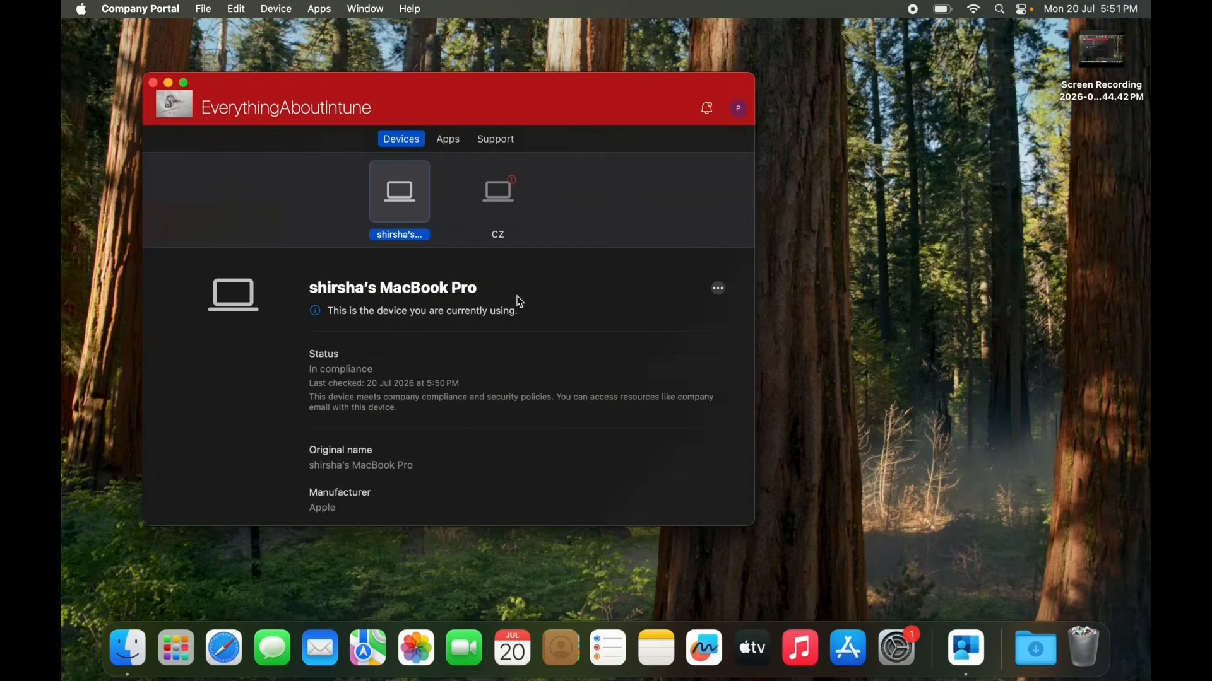
pyautogui.click(153, 82)
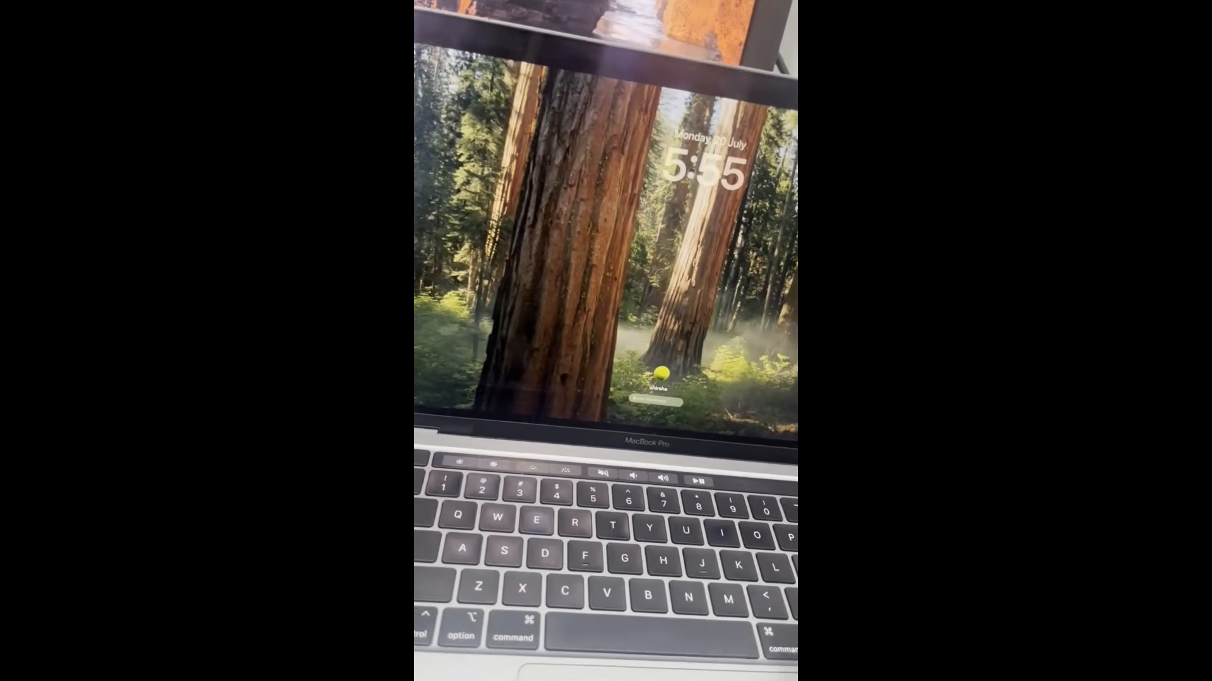
pyautogui.write('••••••••••')
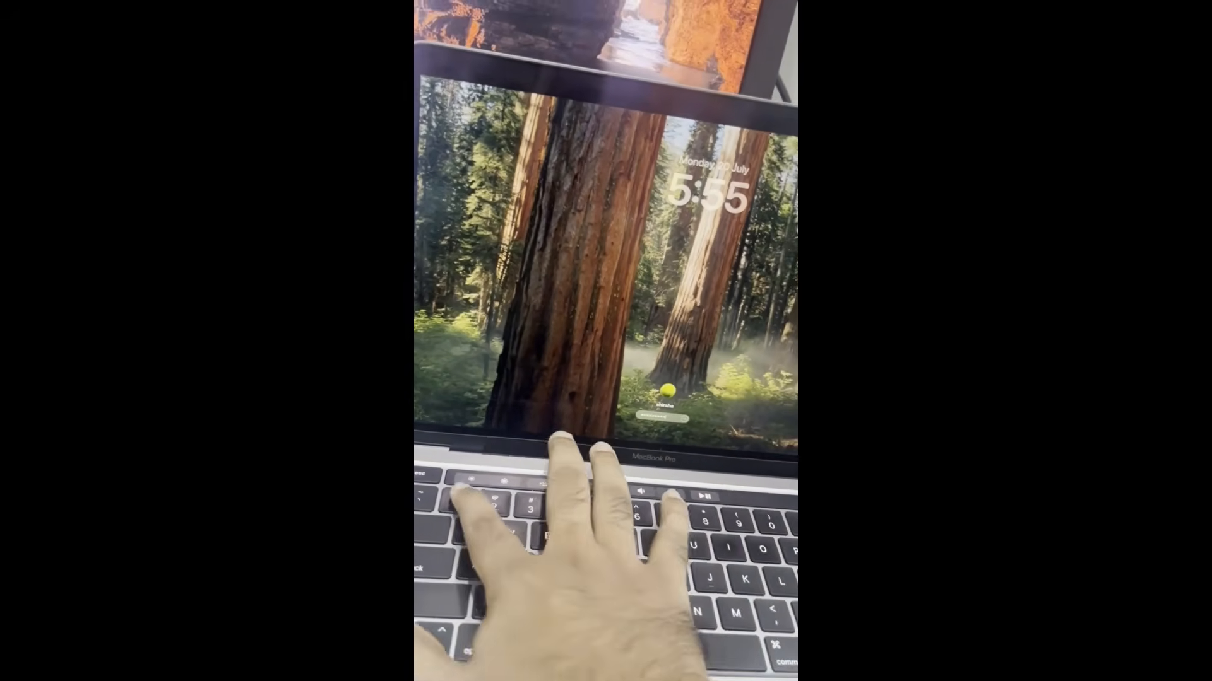
pyautogui.press('Return')
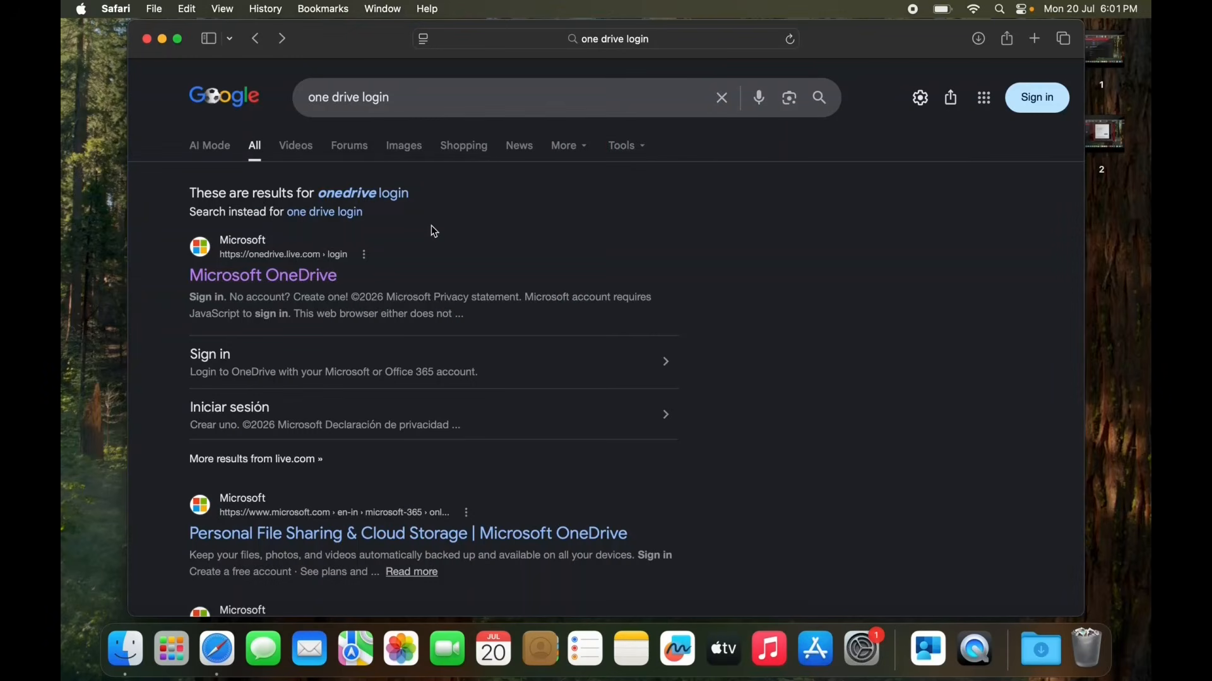
# Open the Microsoft OneDrive login page from the Safari search results and submit the work account's e-mail address.
pyautogui.click(303, 281)
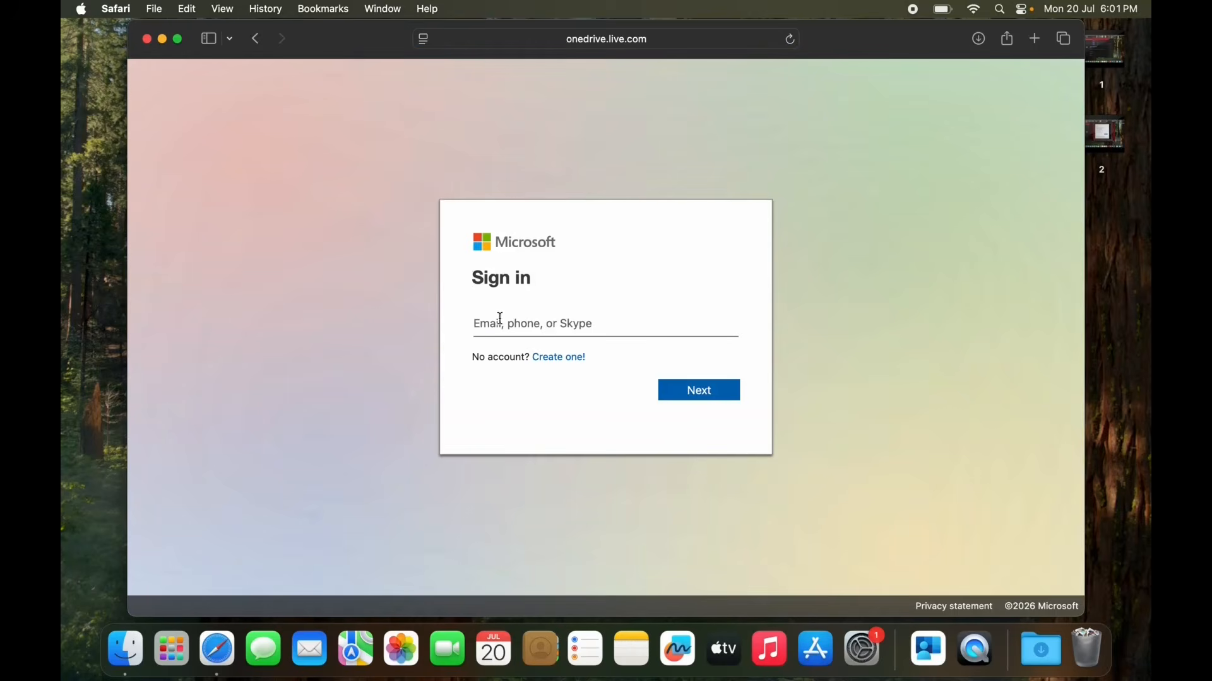
pyautogui.click(504, 324)
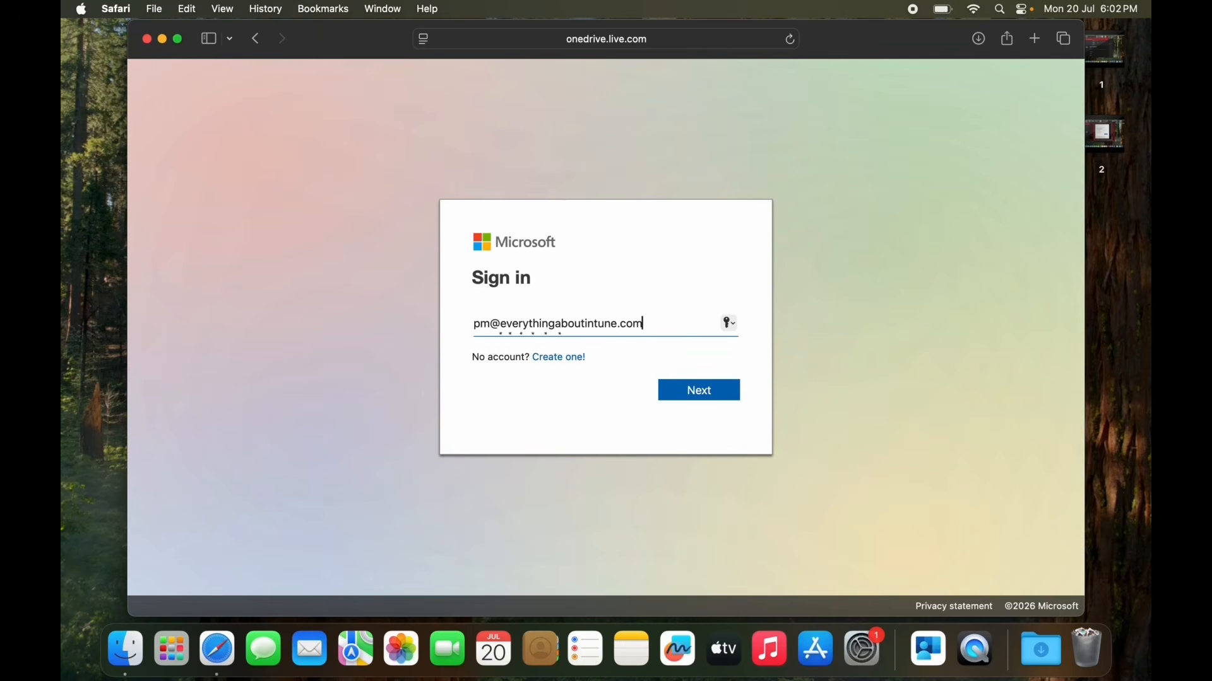
pyautogui.press('Return')
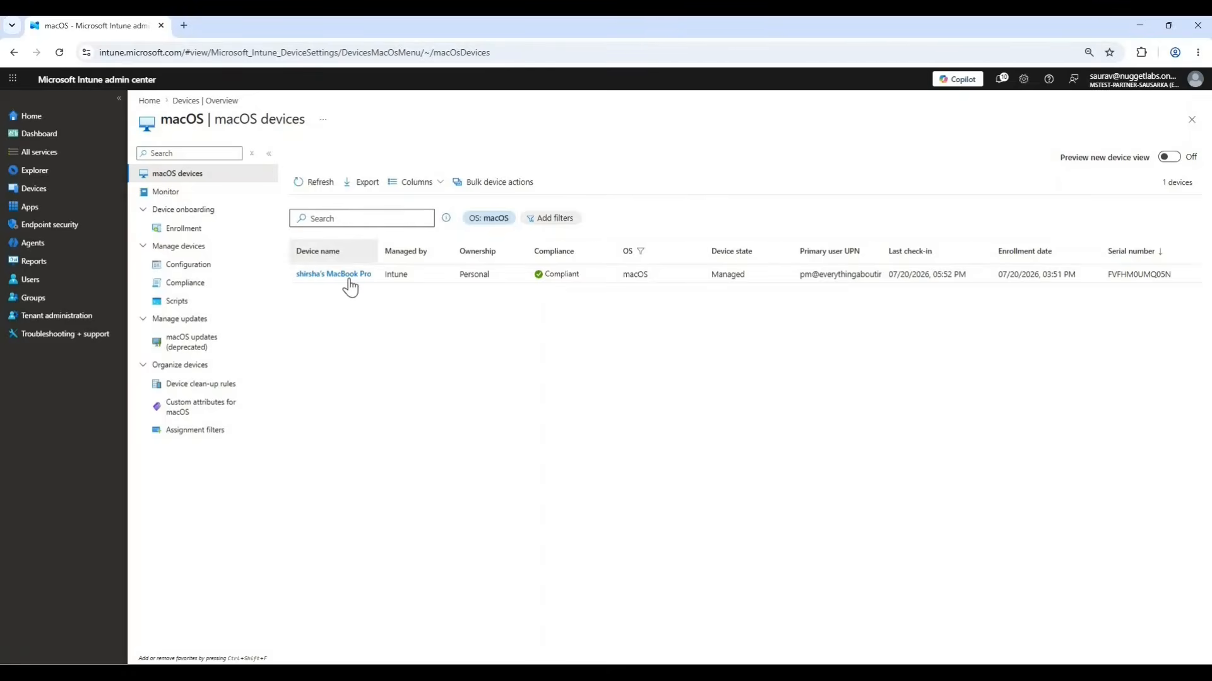
# In the Intune admin center, review the MacBook Pro's EAI PSSO: Password policy setting statuses, including Authentication Method (Deprecated), then close the report.
pyautogui.click(347, 280)
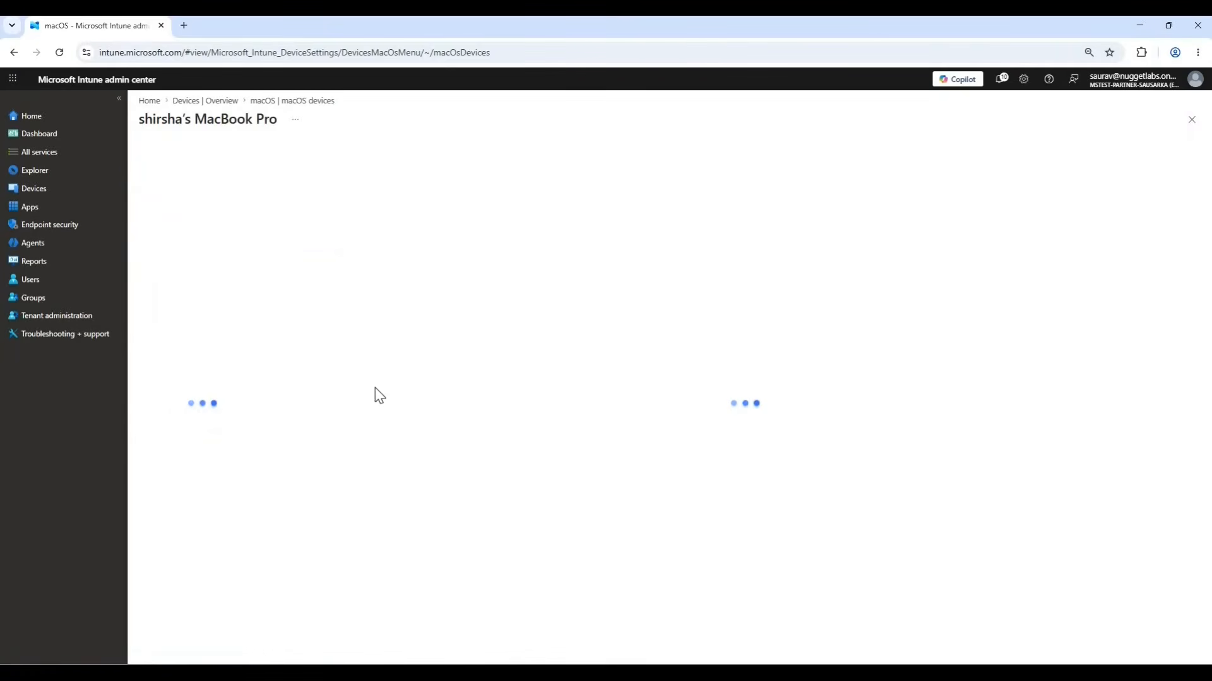
pyautogui.click(208, 322)
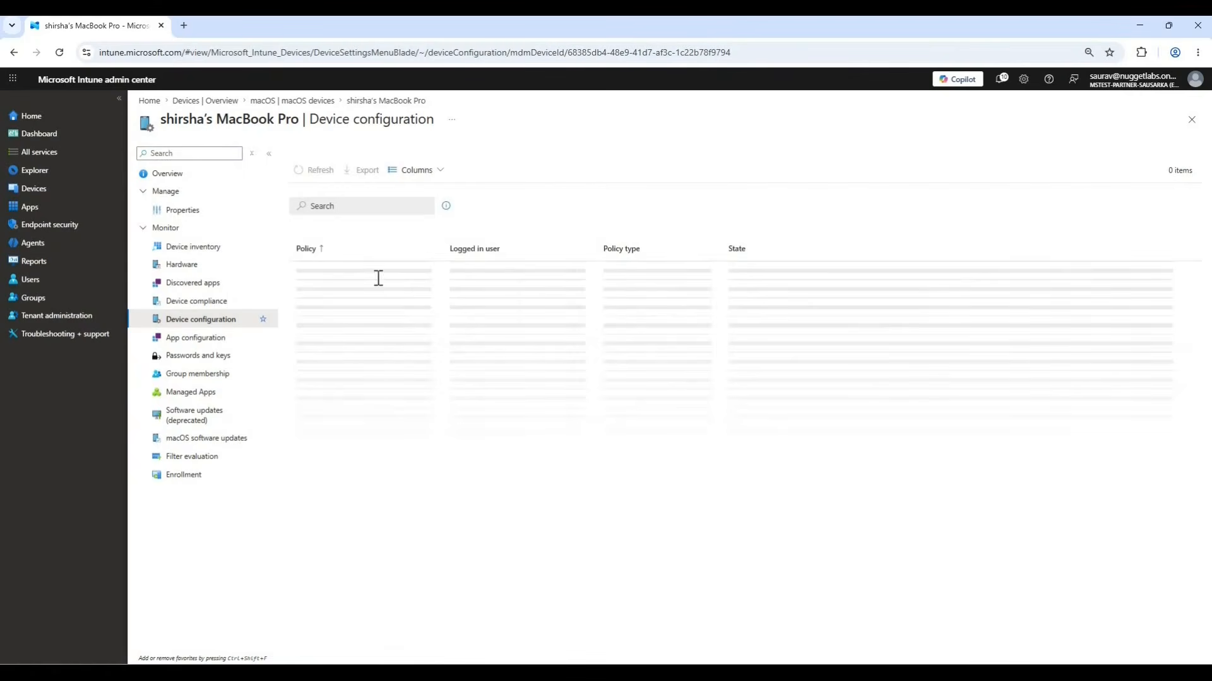
pyautogui.click(329, 272)
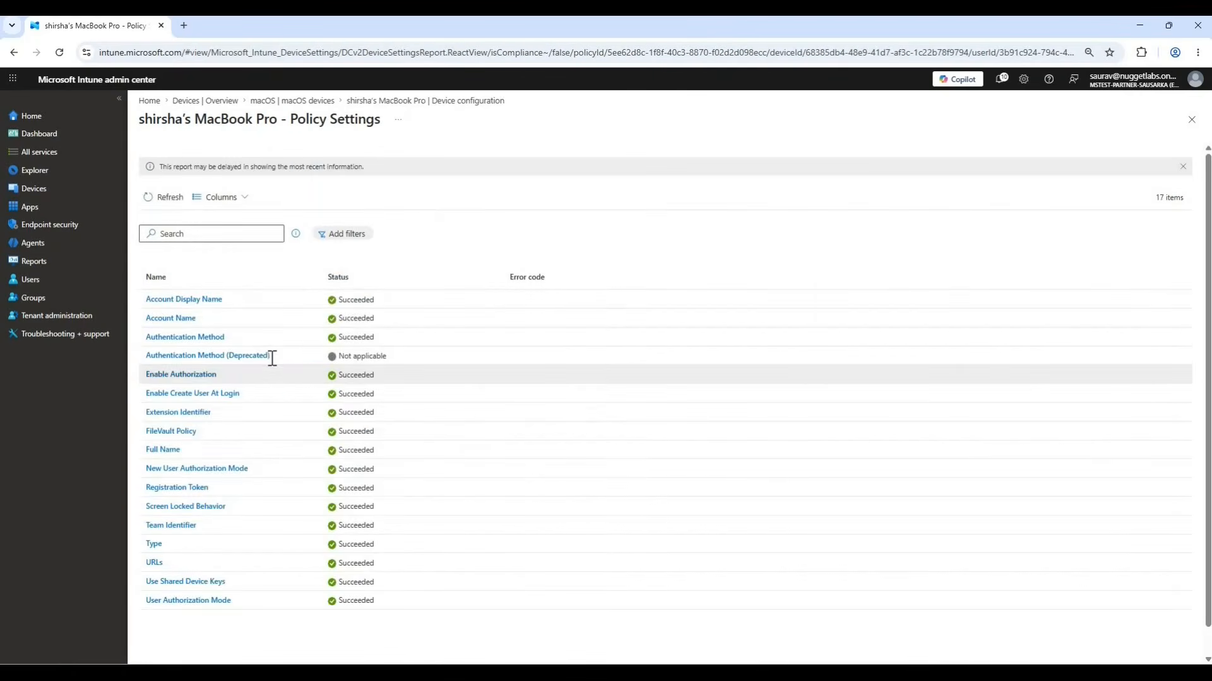
pyautogui.tripleClick(155, 356)
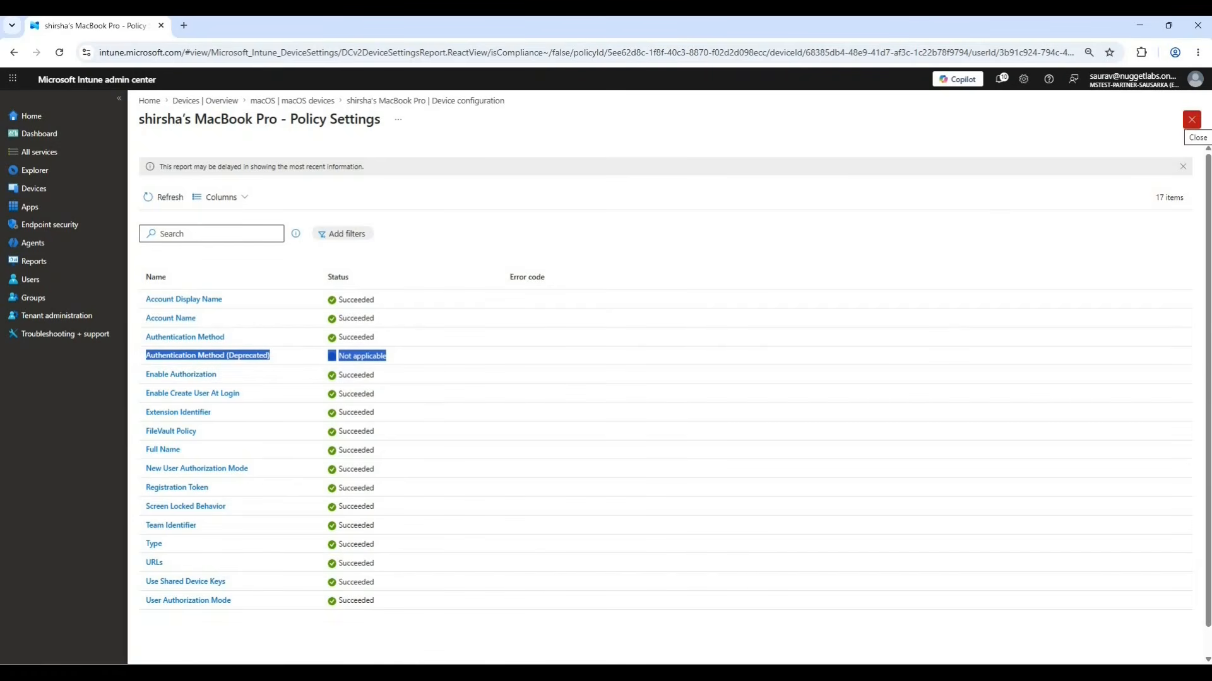
pyautogui.click(1192, 121)
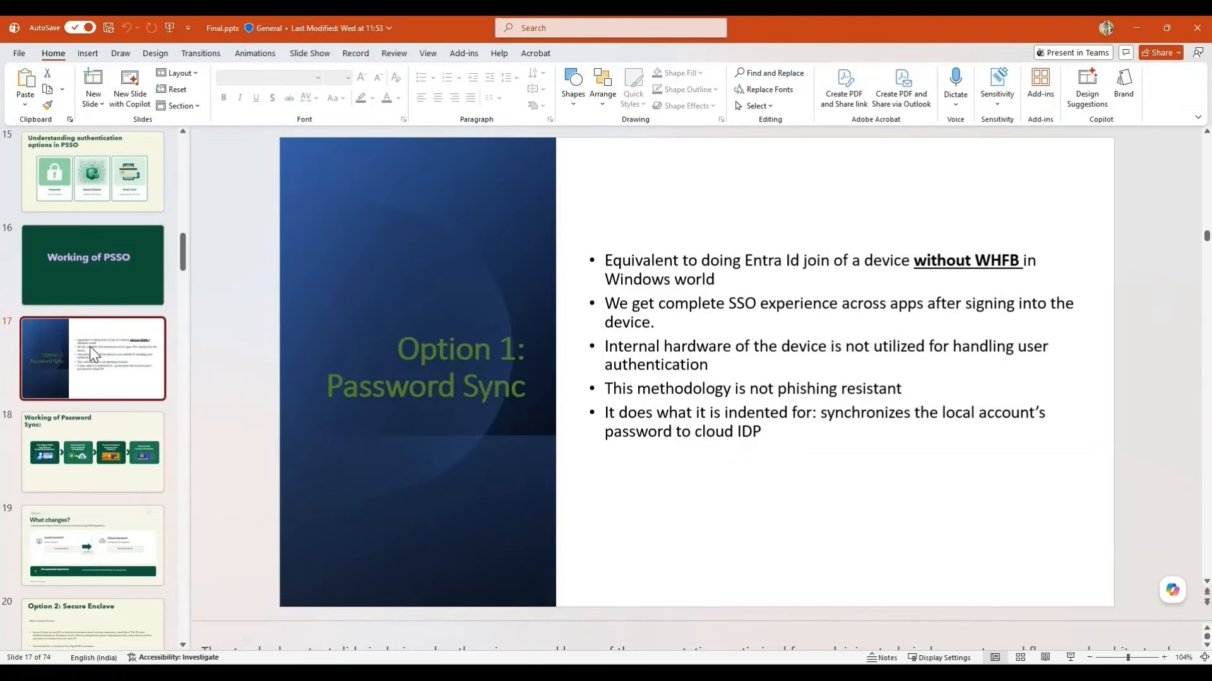
# In the PowerPoint deck, revisit the "Understanding authentication options in PSSO" slide and return to "Option 1: Password Sync".
pyautogui.press('Up')
pyautogui.press('Up')
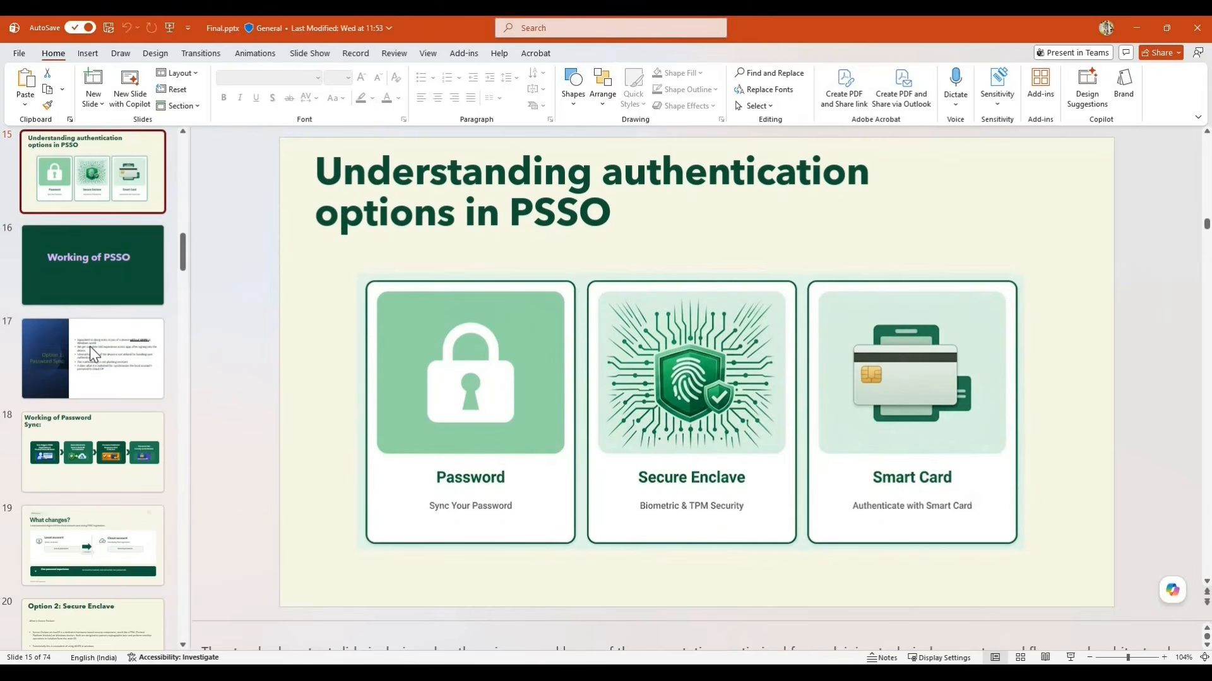
pyautogui.press('Down')
pyautogui.press('Down')
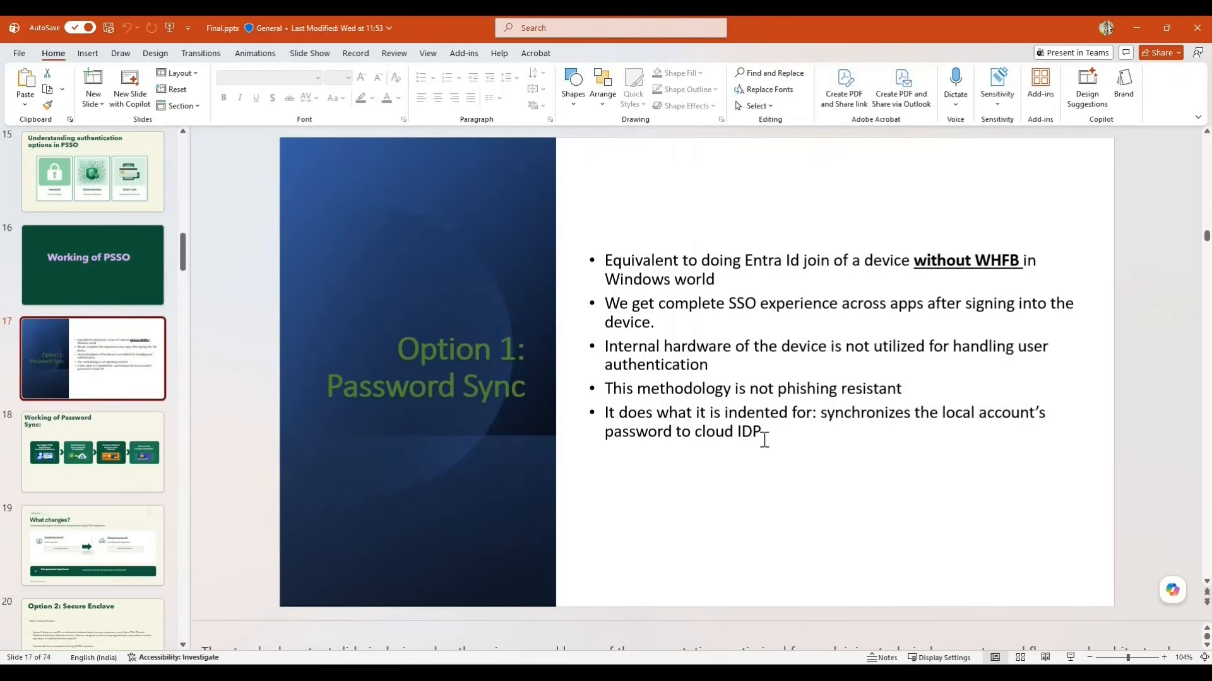
# Examine the last bullet on the "Option 1: Password Sync" slide and the "Password Set Locally on the Device" stage on slide 18.
pyautogui.click(629, 417)
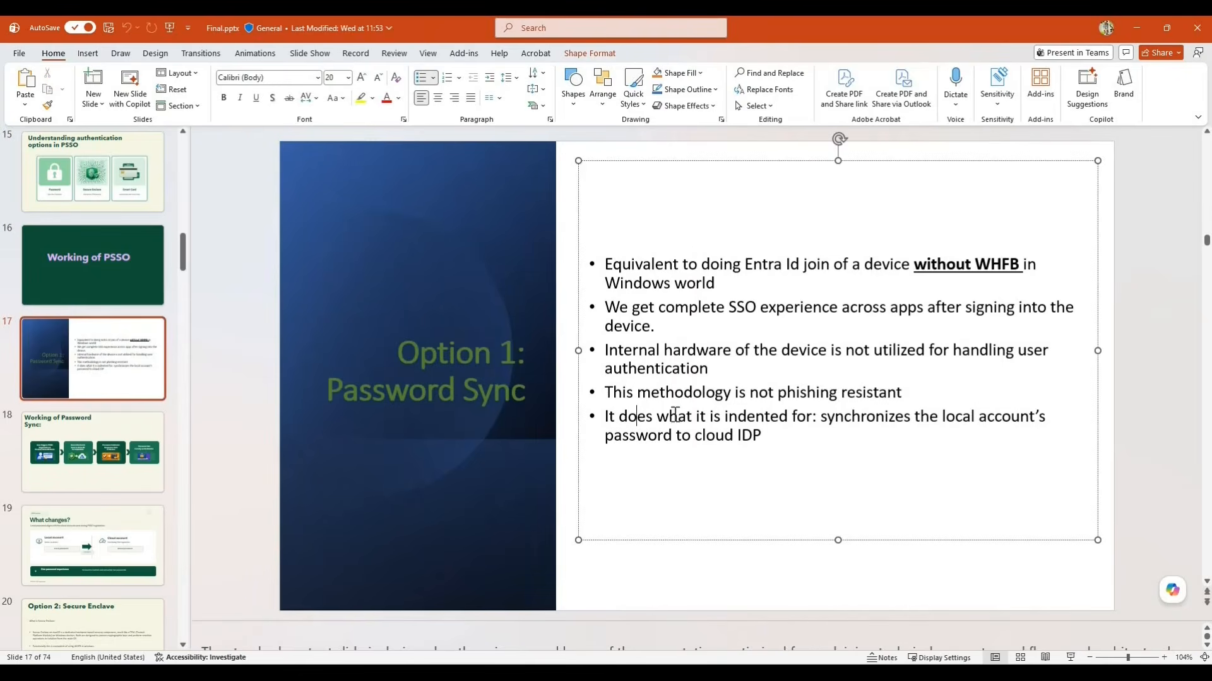
pyautogui.click(827, 419)
pyautogui.moveTo(1018, 427); pyautogui.dragTo(1010, 427)
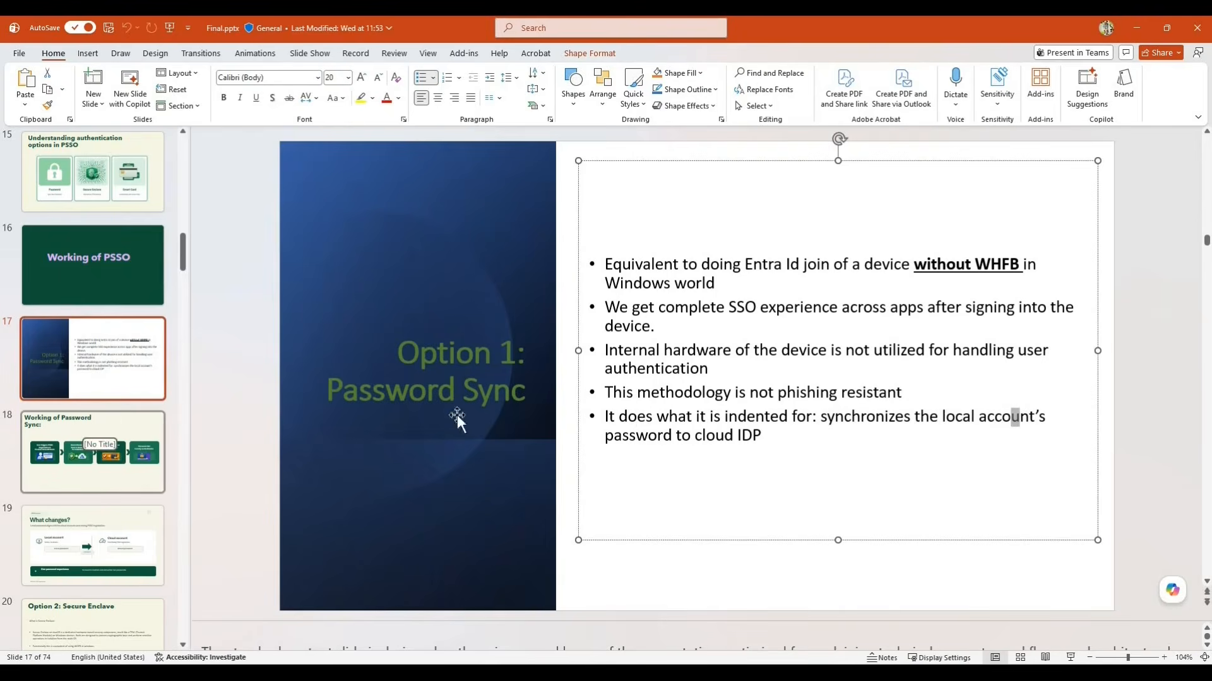
pyautogui.scroll(-1, 460, 419)
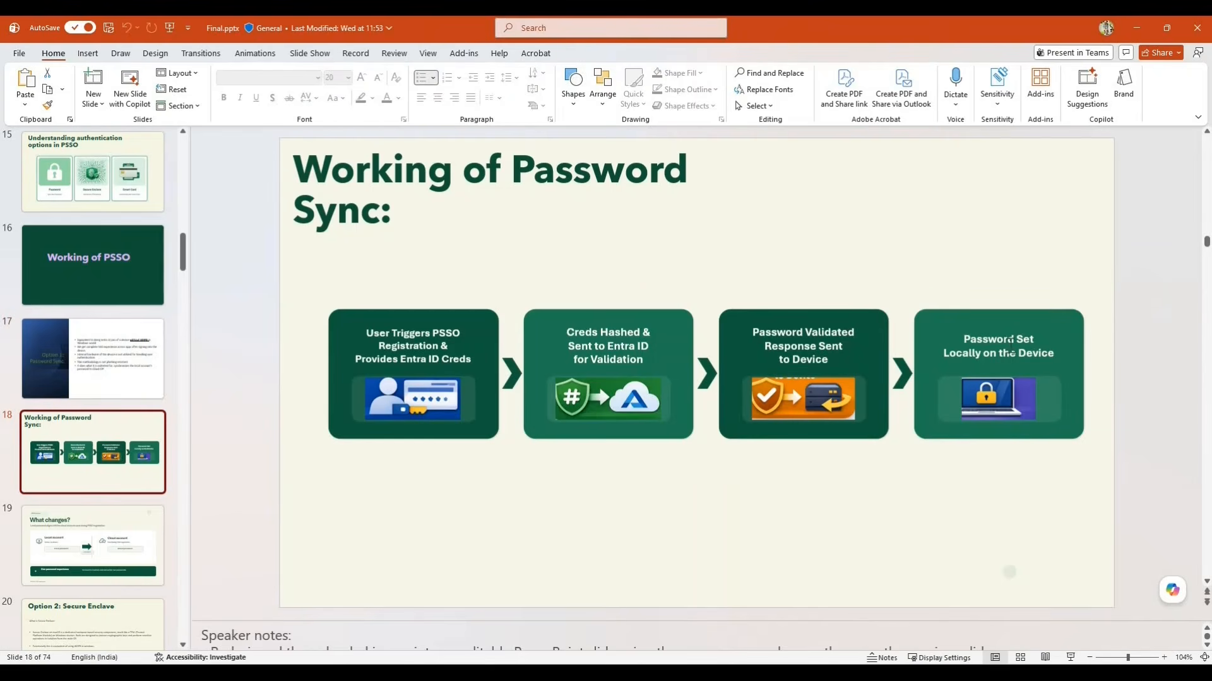
pyautogui.doubleClick(1013, 355)
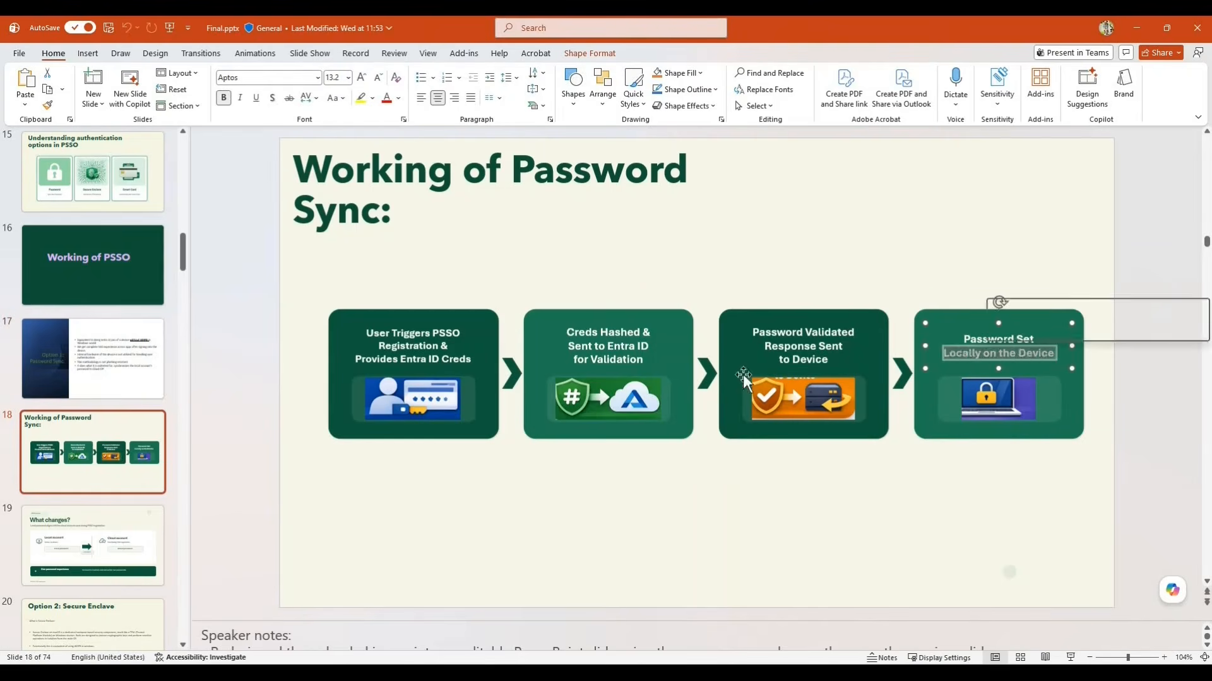
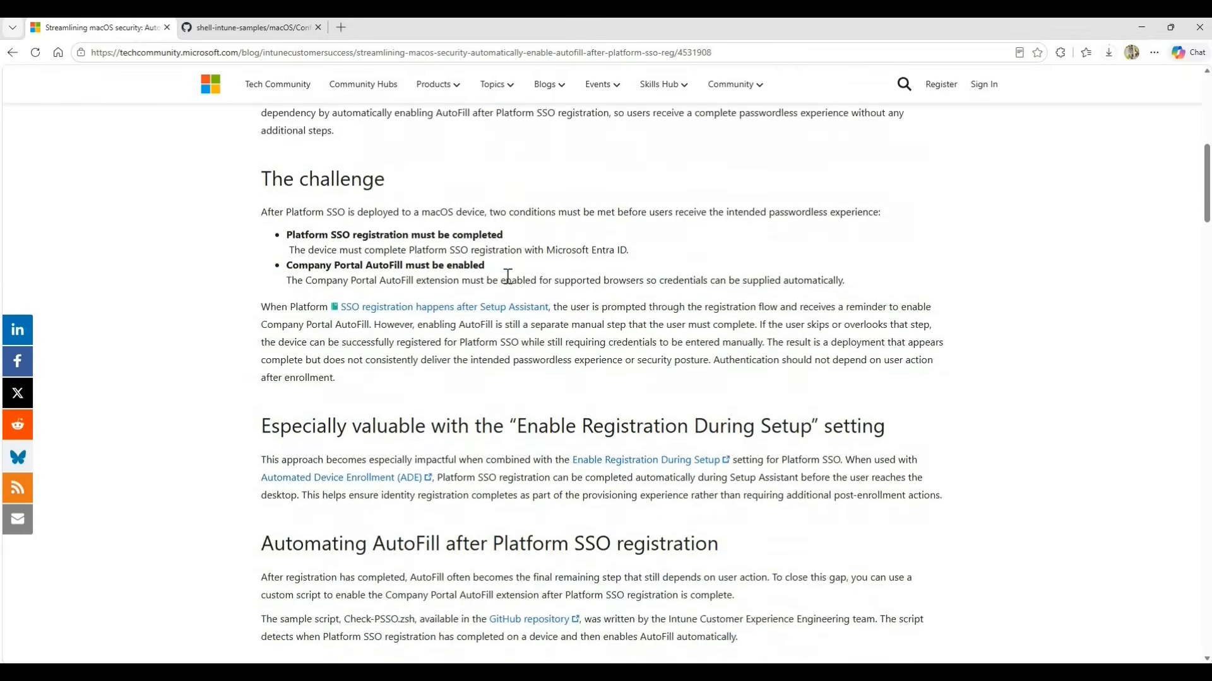
# Review the Tech Community article on automatically enabling AutoFill after Platform SSO registration, through its Intune deployment steps and Key Features.
pyautogui.scroll(5, 467, 282)
pyautogui.scroll(4, 407, 406)
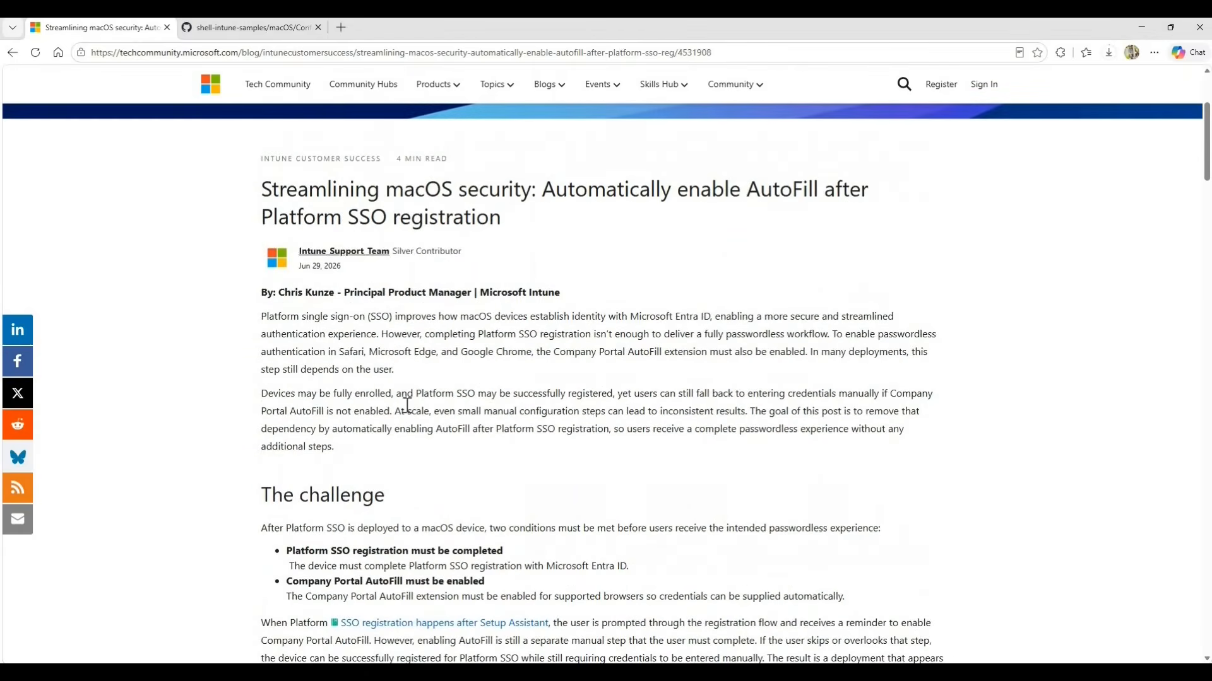
pyautogui.scroll(-2, 419, 404)
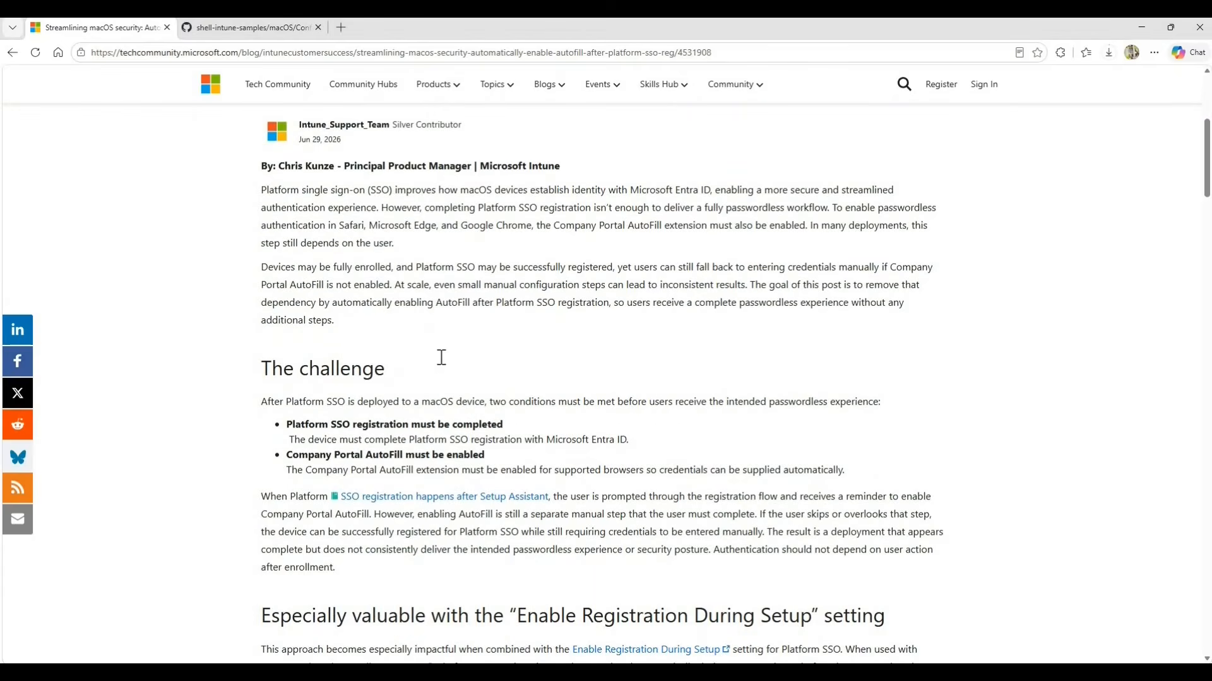
pyautogui.scroll(-6, 443, 360)
pyautogui.scroll(-15, 442, 359)
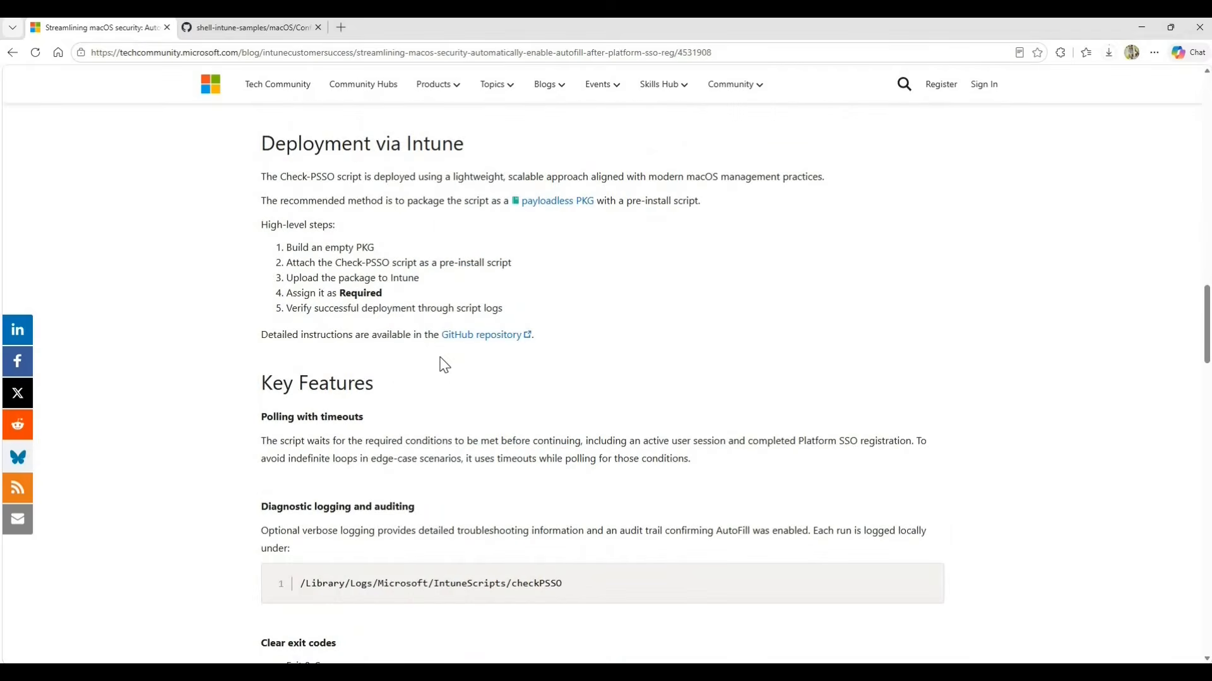
pyautogui.scroll(-2, 444, 365)
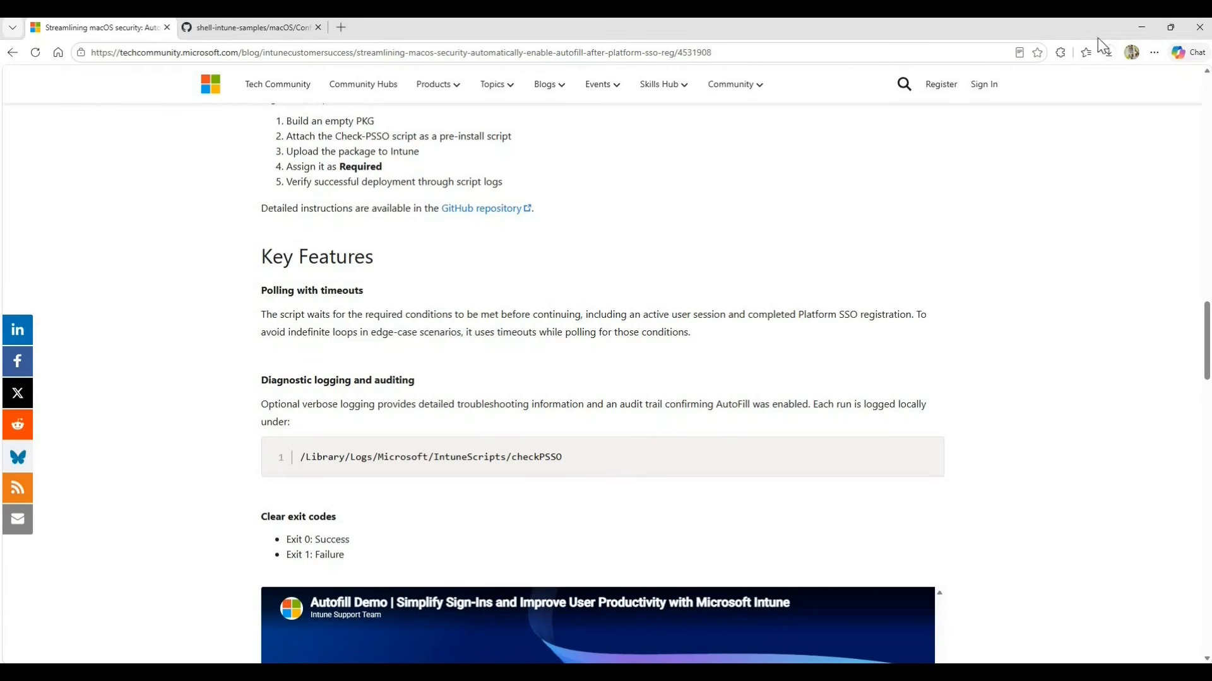
pyautogui.click(1141, 27)
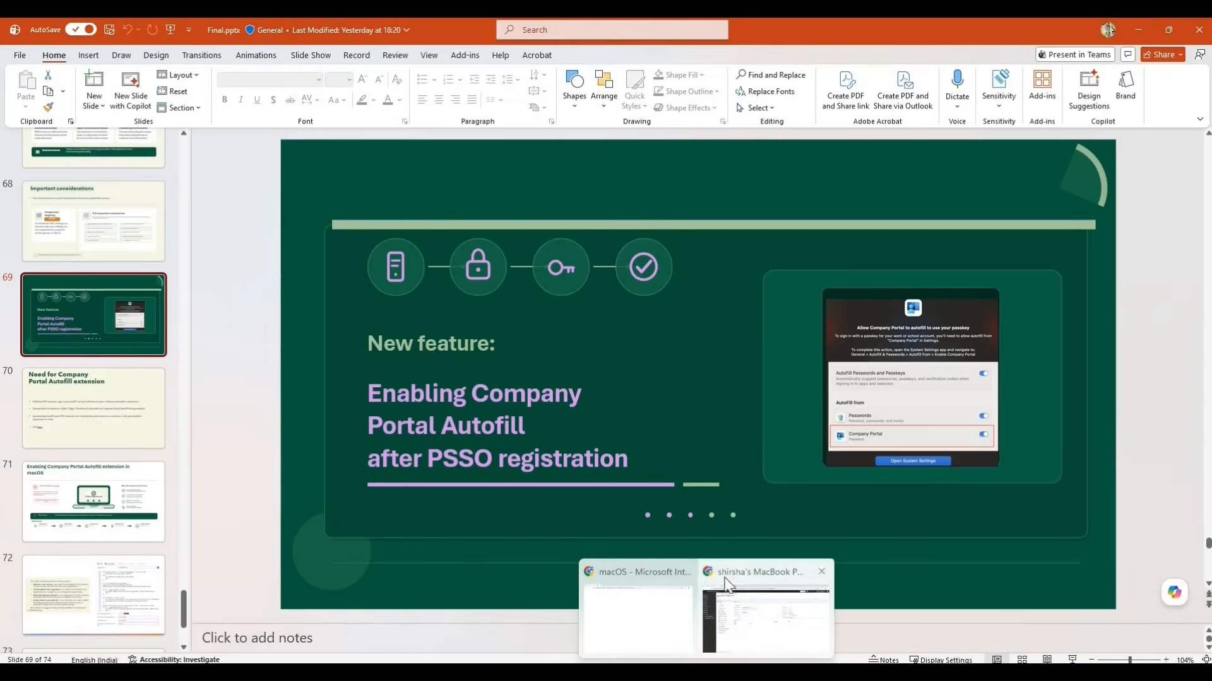
# Switch to the Intune admin center and review the EAI demo macOS PSSO Secure Enclave profile's included group assignment, then close the profile.
pyautogui.click(725, 583)
pyautogui.click(1193, 122)
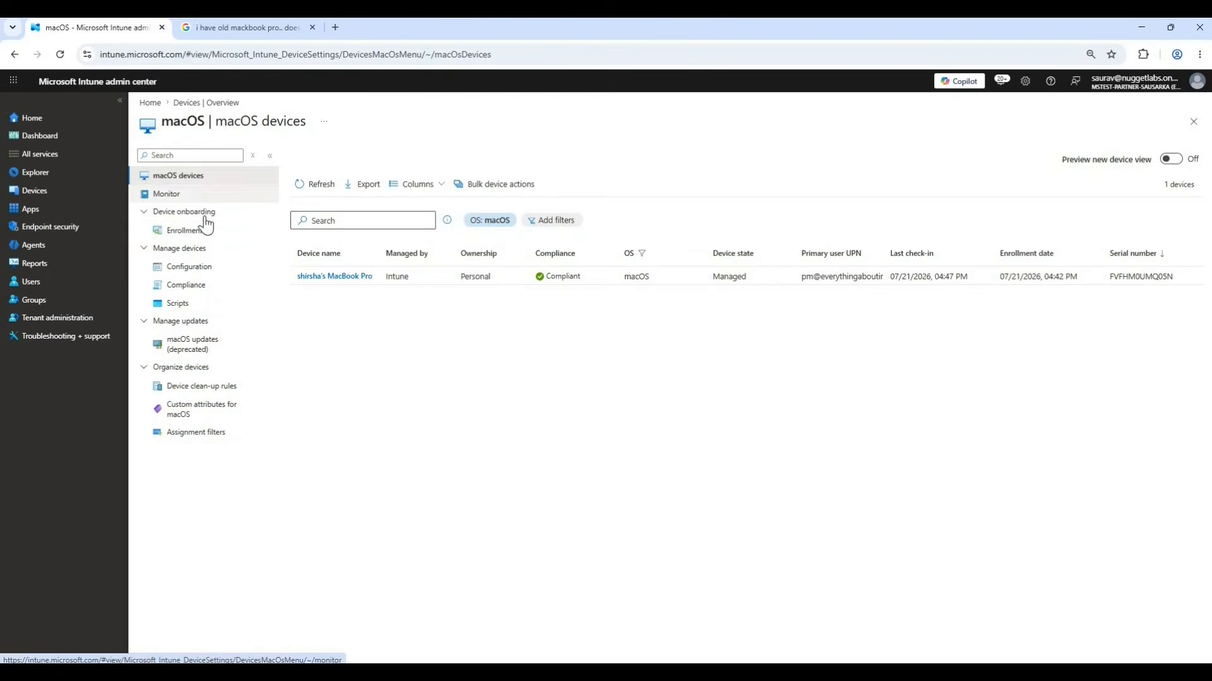
pyautogui.click(192, 270)
pyautogui.click(376, 309)
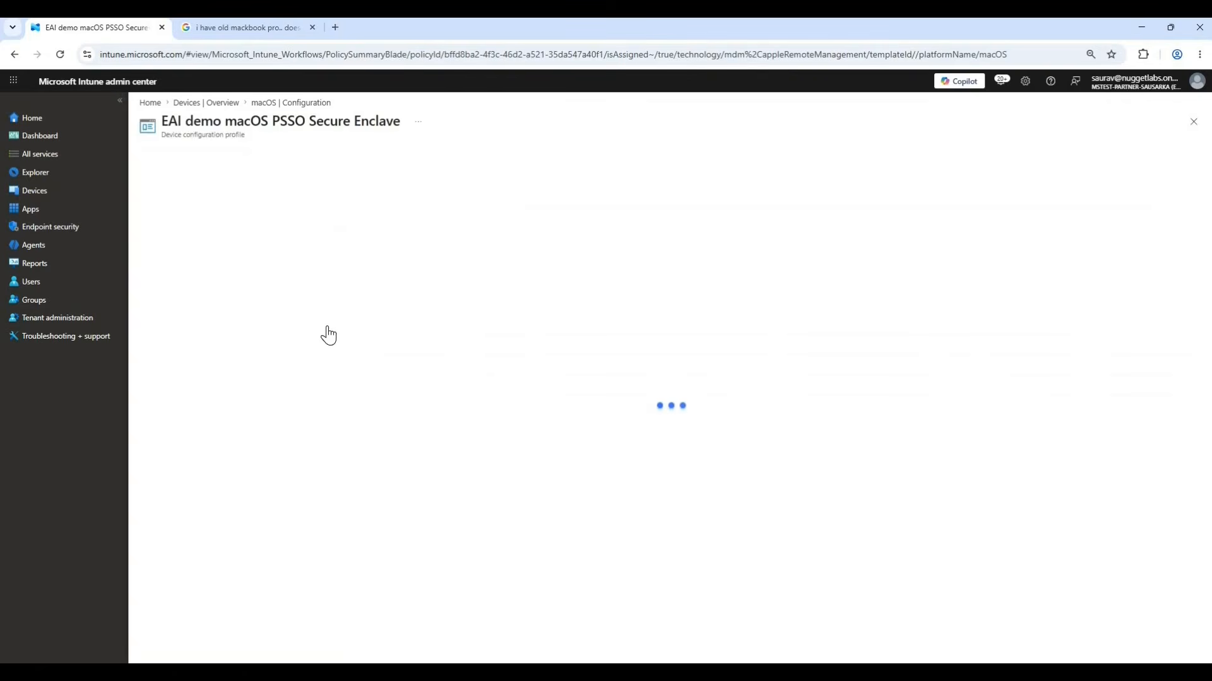
pyautogui.scroll(-3, 221, 452)
pyautogui.moveTo(196, 445); pyautogui.dragTo(141, 449)
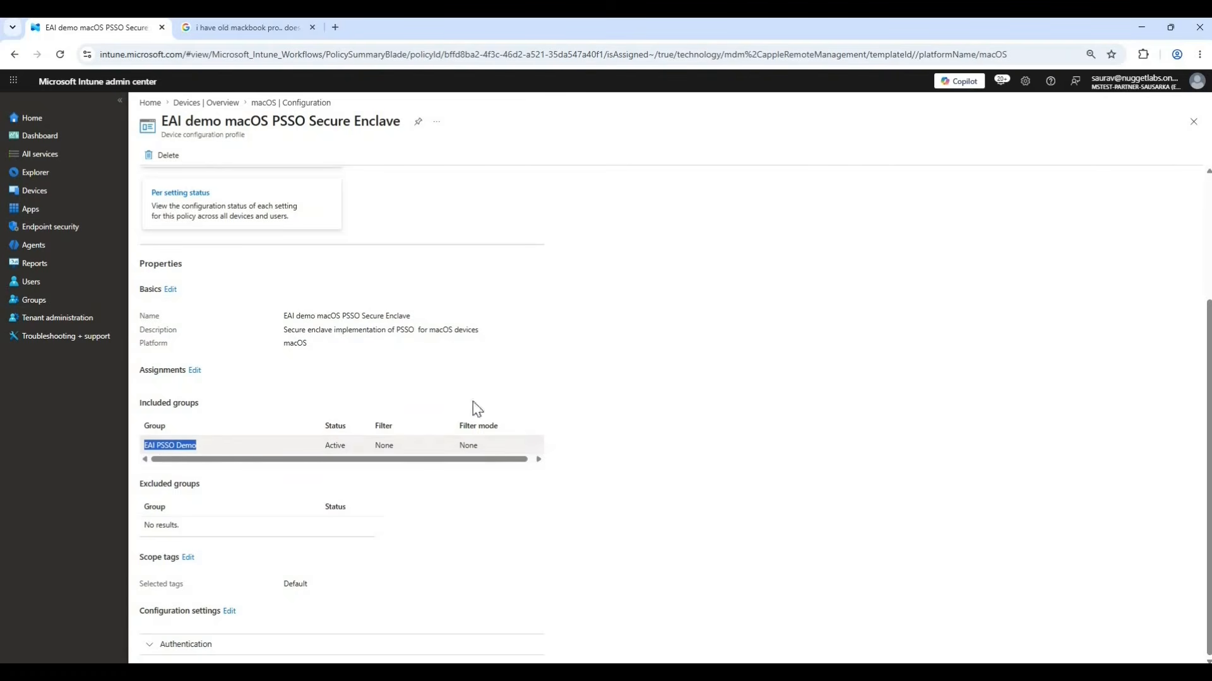
pyautogui.click(1192, 122)
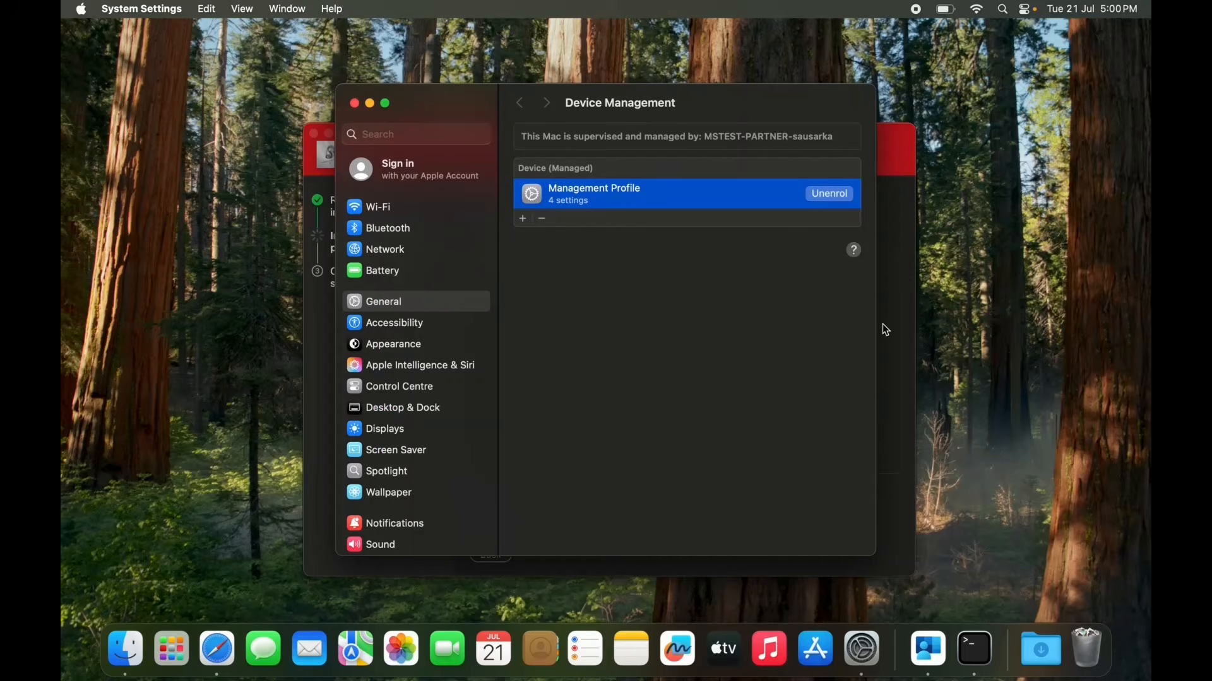
# On the Mac, bring Company Portal forward and start Platform Single Sign-on registration from the Registration Required notification.
pyautogui.click(903, 346)
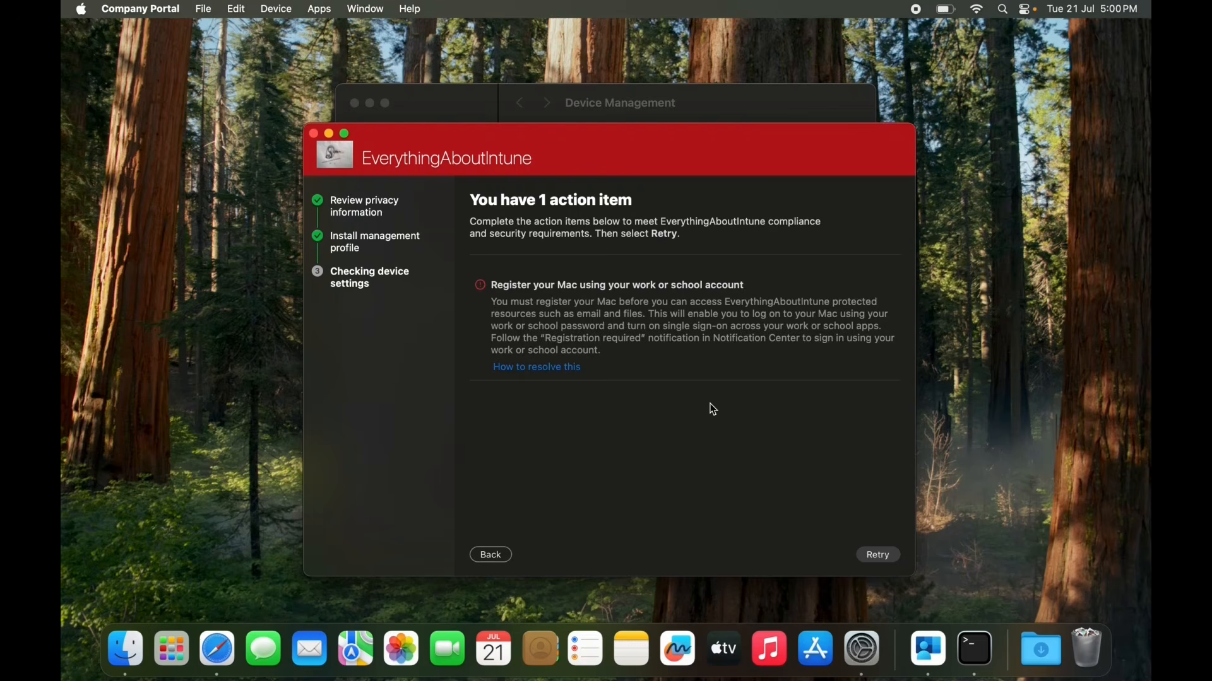
pyautogui.click(1122, 11)
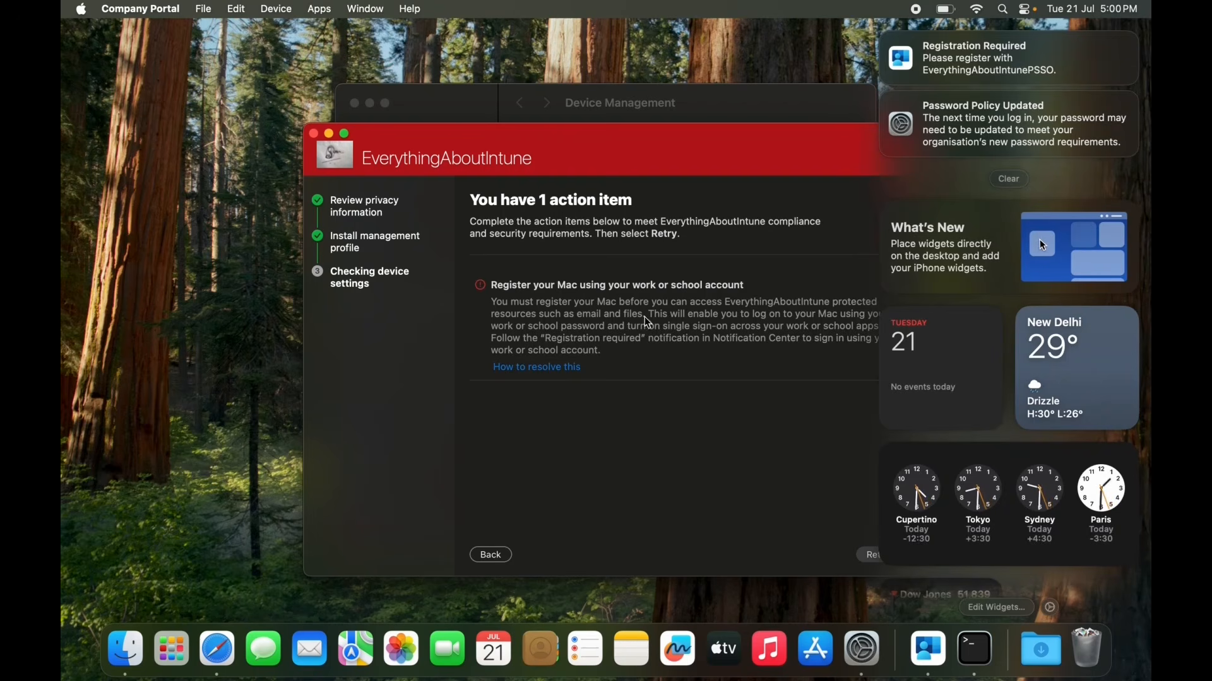
pyautogui.moveTo(1009, 70)
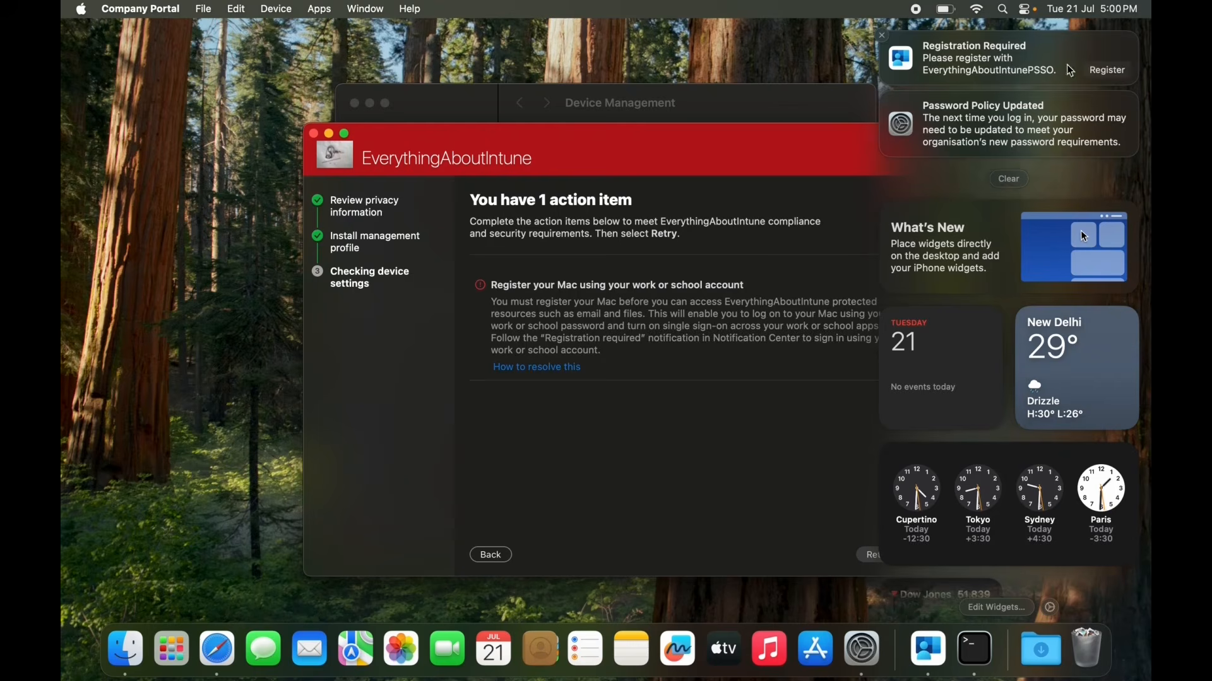
pyautogui.click(1109, 71)
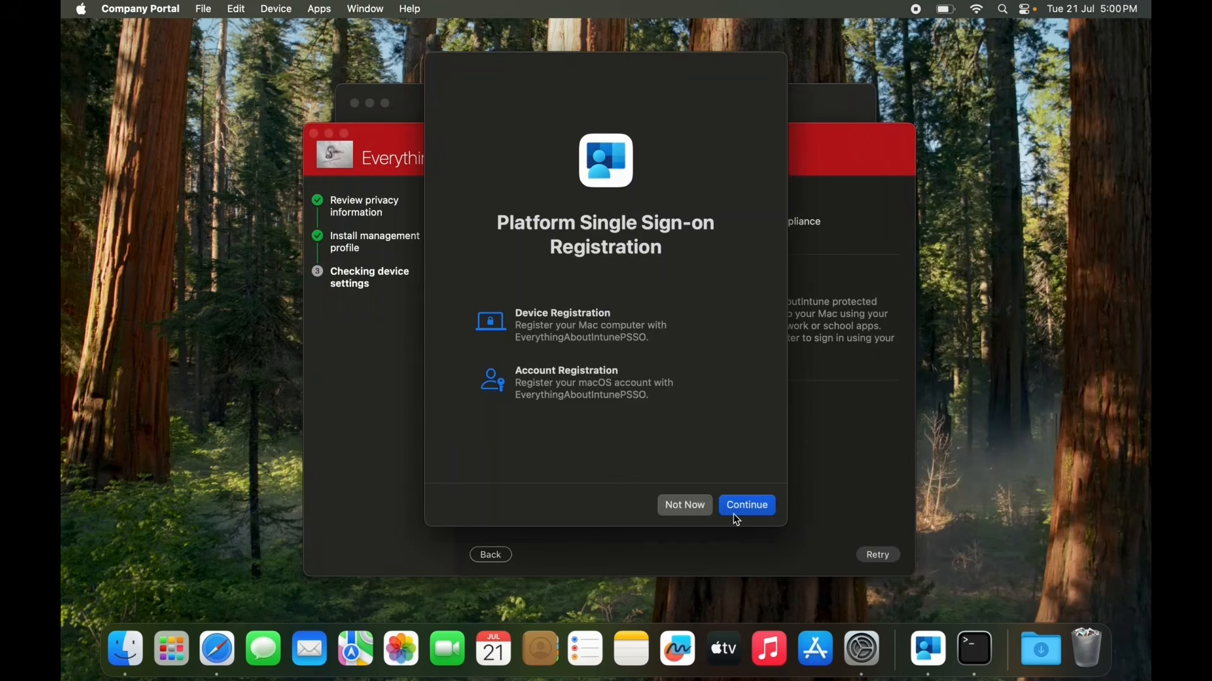
pyautogui.click(756, 506)
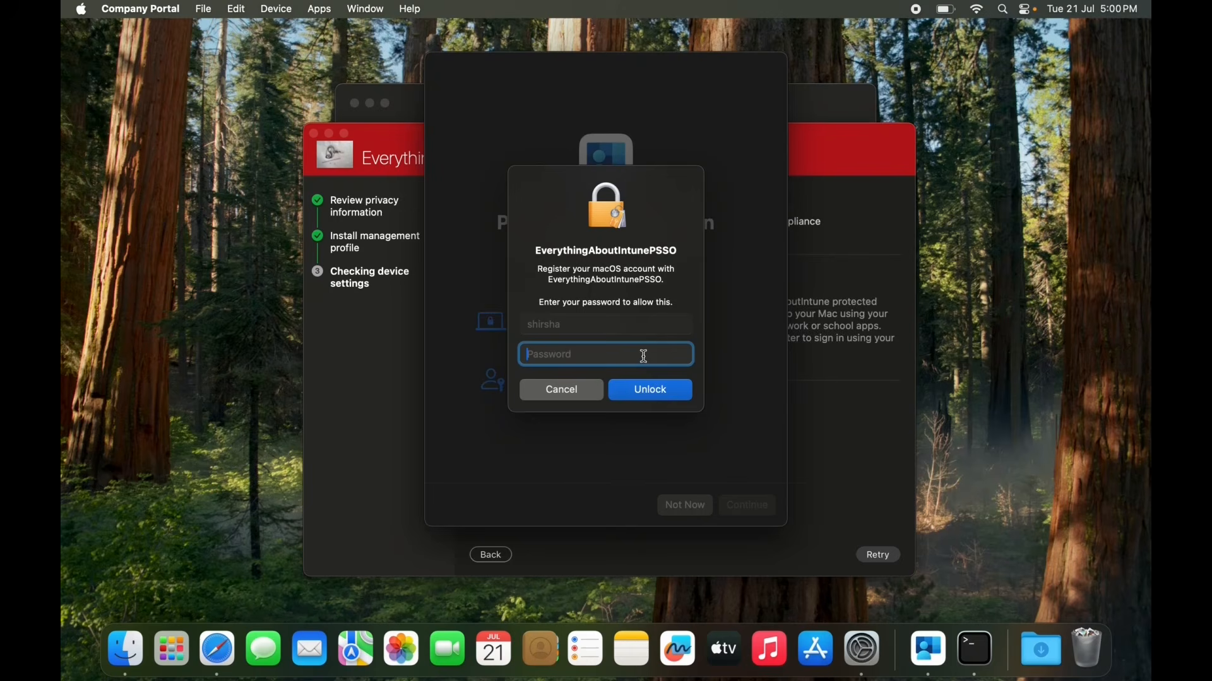
# Authorize the account registration with the local Mac password, then submit the work account password to register the device with Microsoft Entra.
pyautogui.write('••••••••••••••')
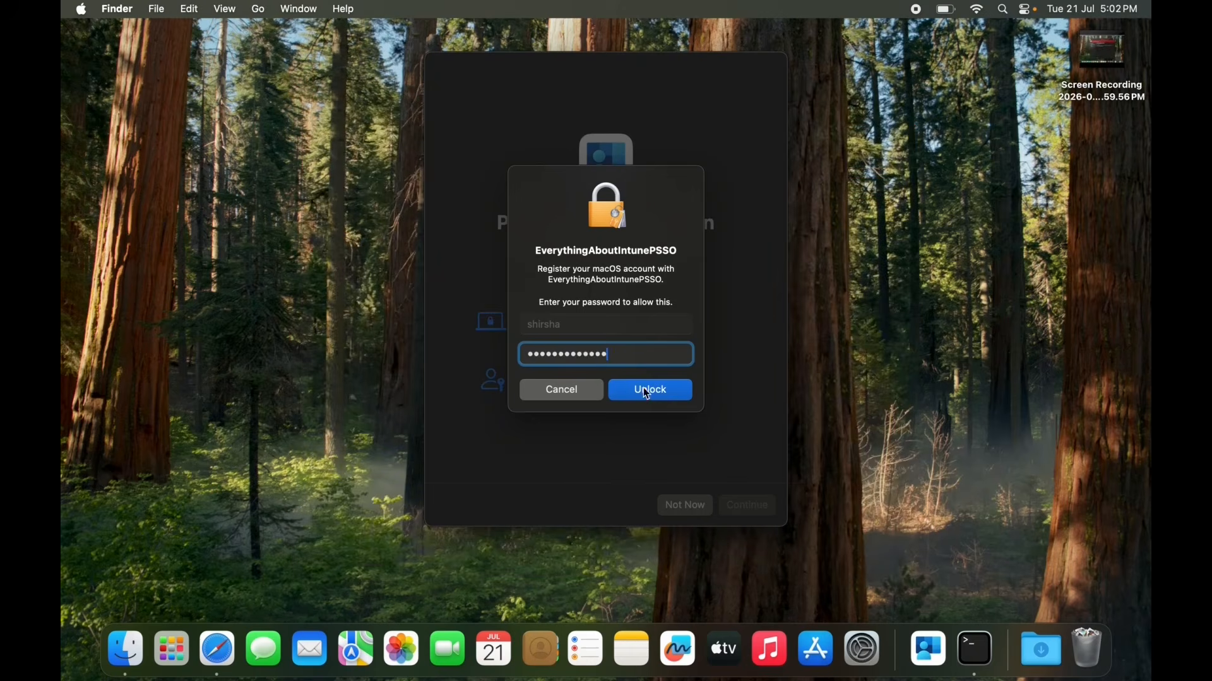
pyautogui.click(642, 388)
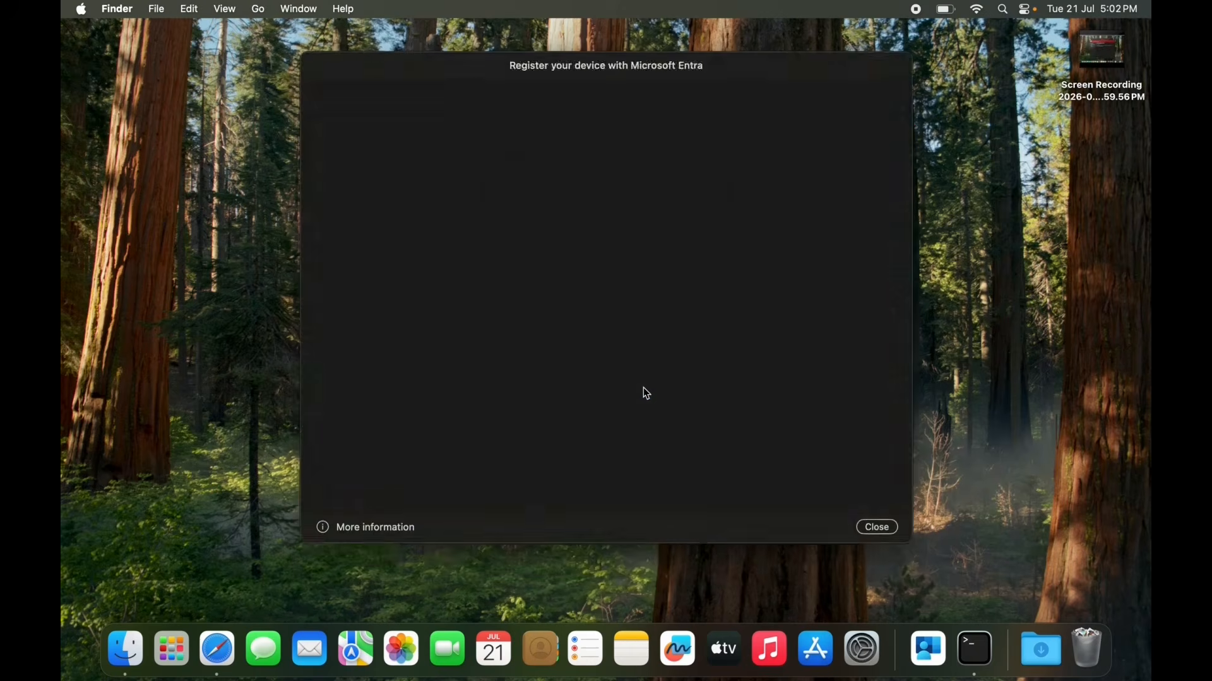
pyautogui.click(622, 270)
pyautogui.write('••••••••••')
pyautogui.click(711, 339)
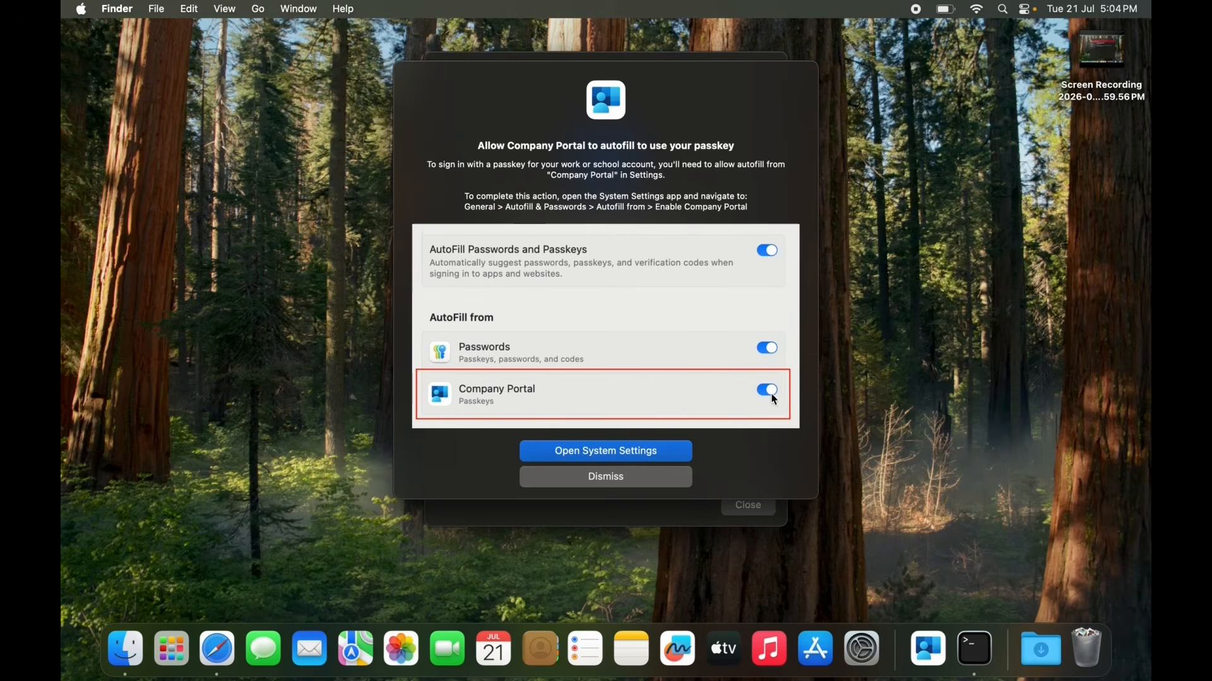
# View the AutoFill & Passwords settings from the Company Portal passkey prompt, then close them and finish the Platform SSO registration.
pyautogui.click(616, 452)
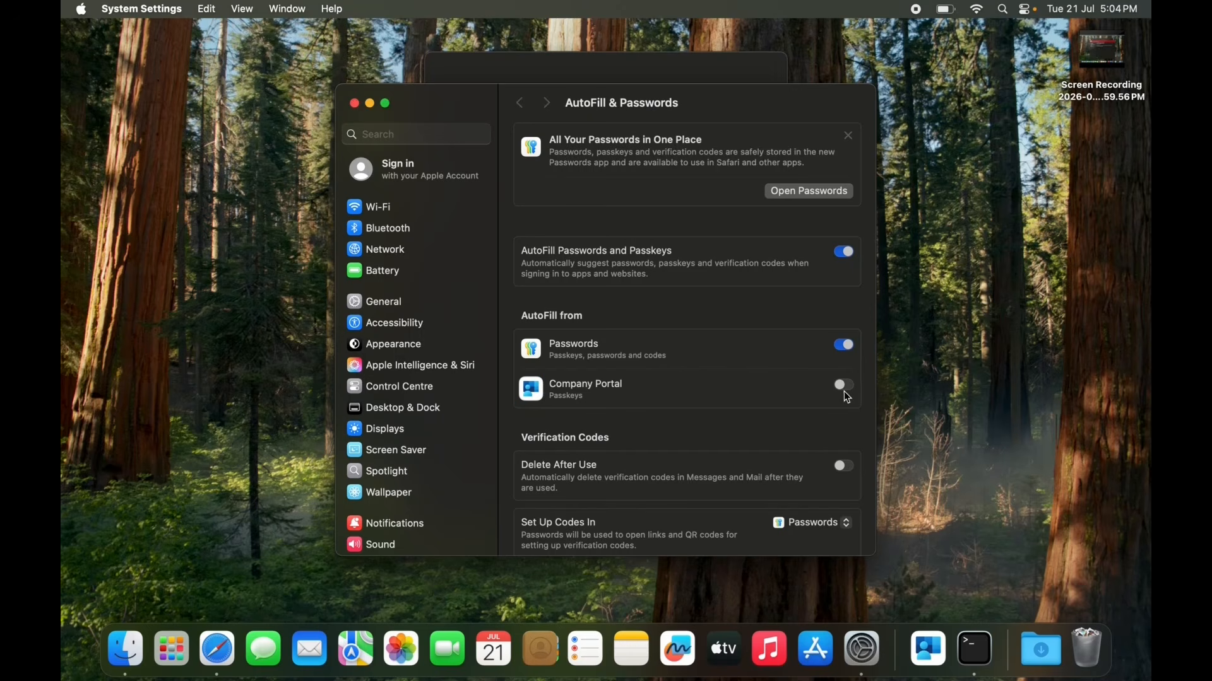
pyautogui.click(355, 103)
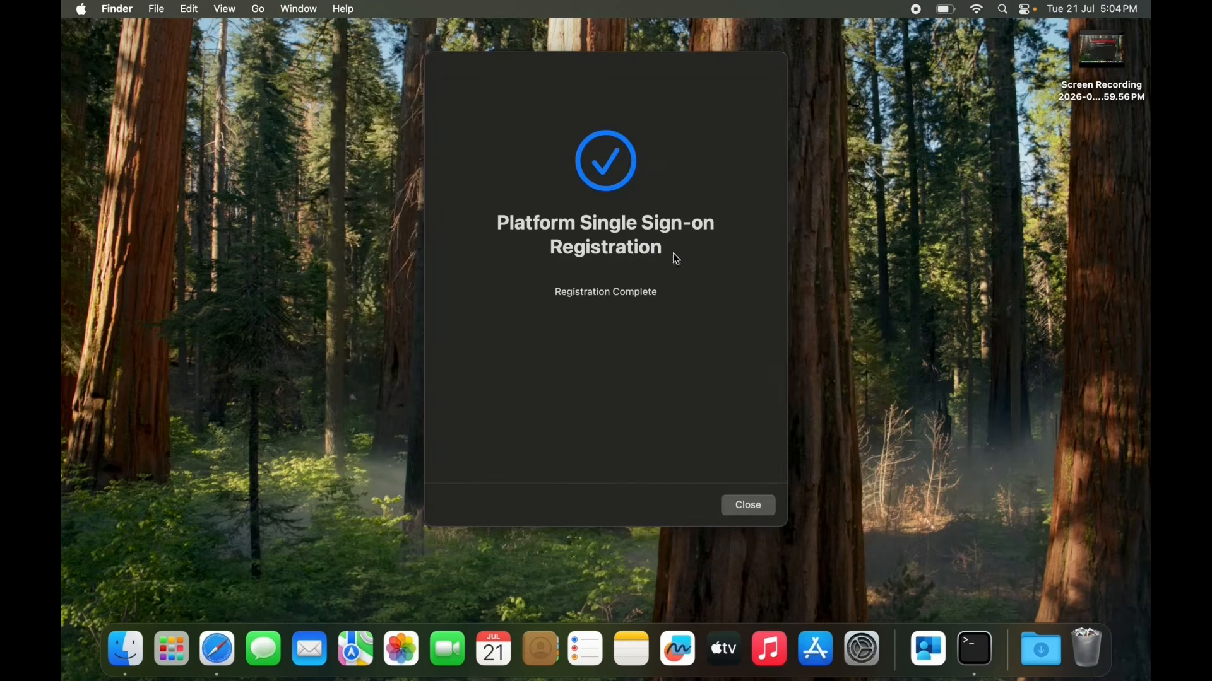
pyautogui.click(761, 506)
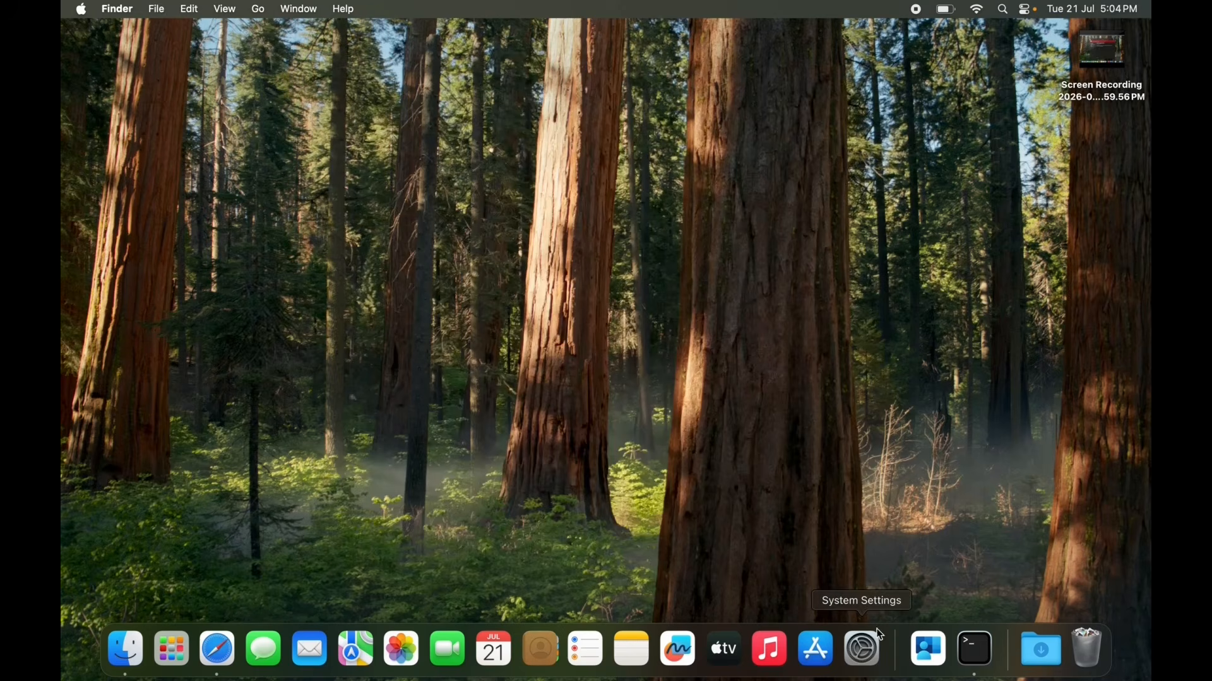
# Search System Settings for "autofi", check the Company Portal option under AutoFill & Passwords, and close System Settings.
pyautogui.click(870, 650)
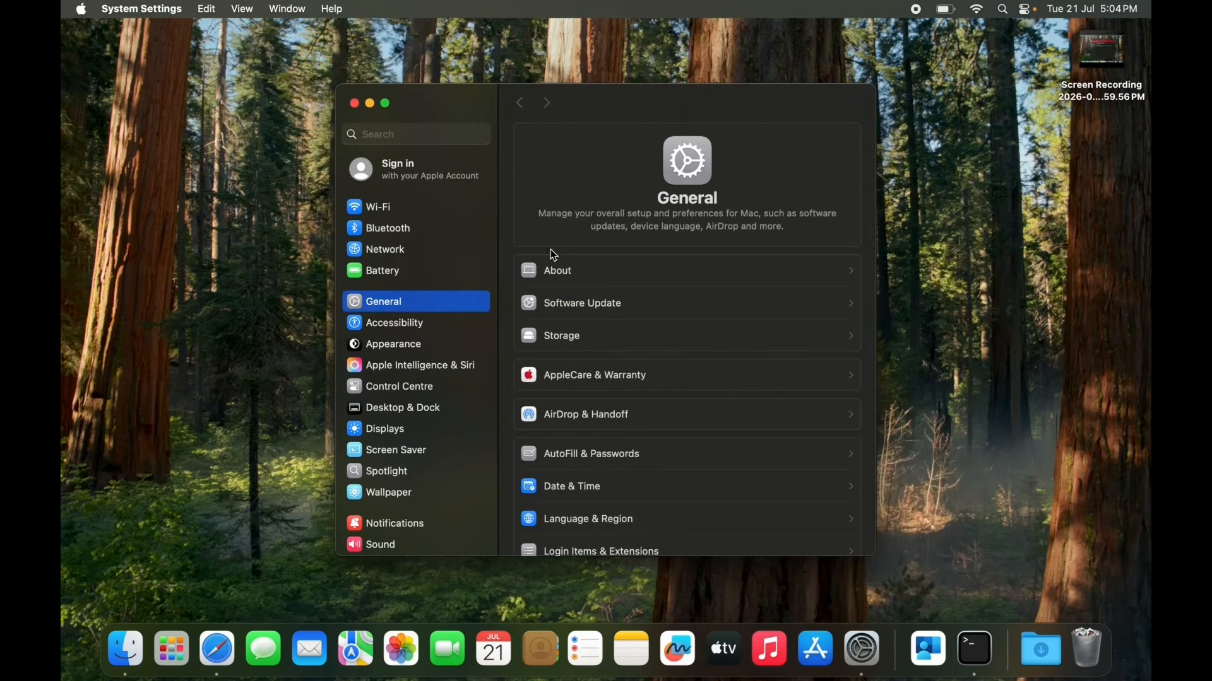
pyautogui.click(431, 134)
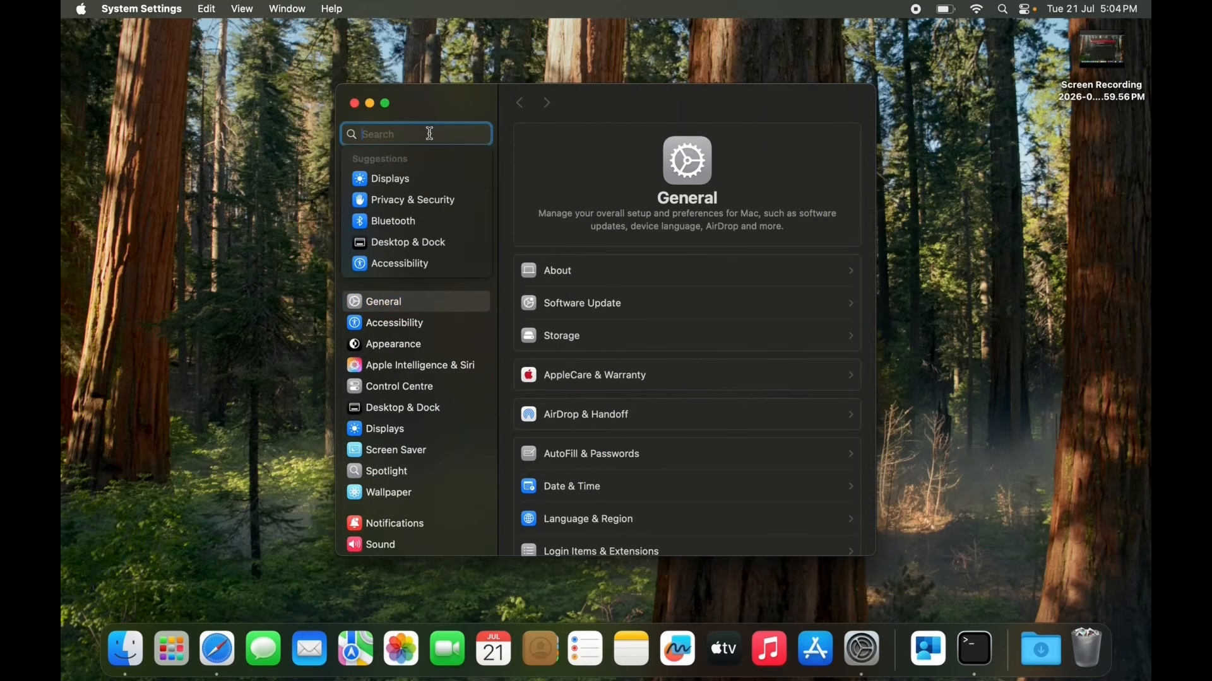
pyautogui.write('autofi')
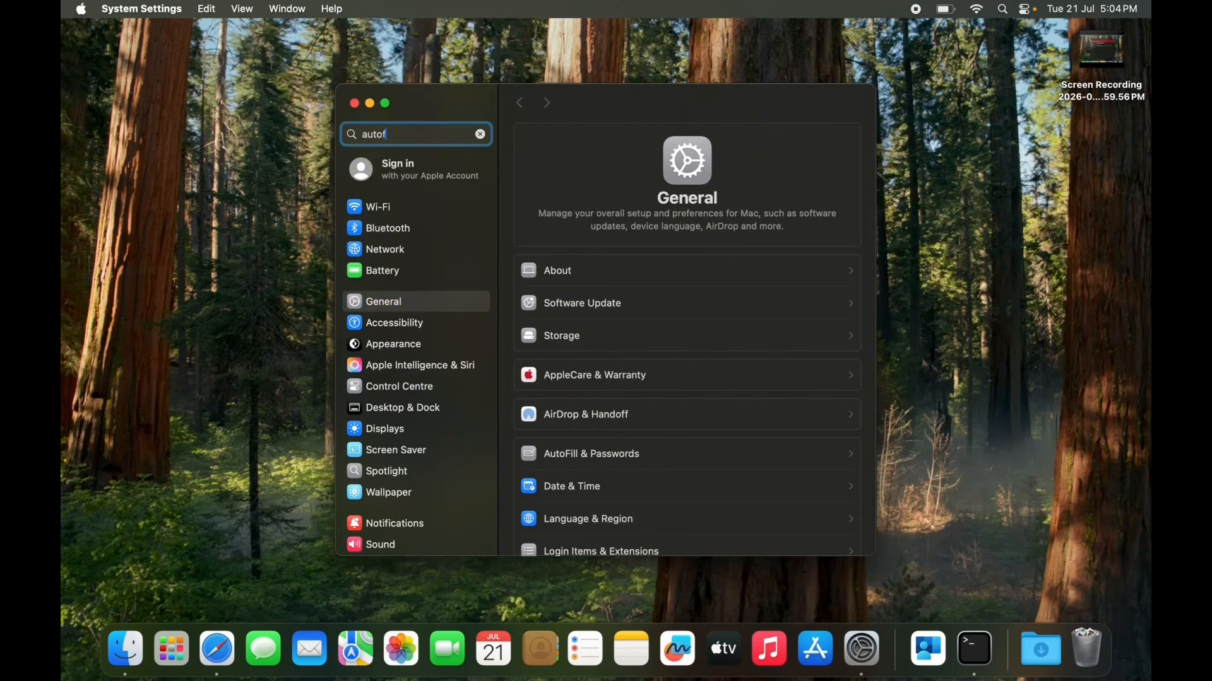
pyautogui.click(421, 164)
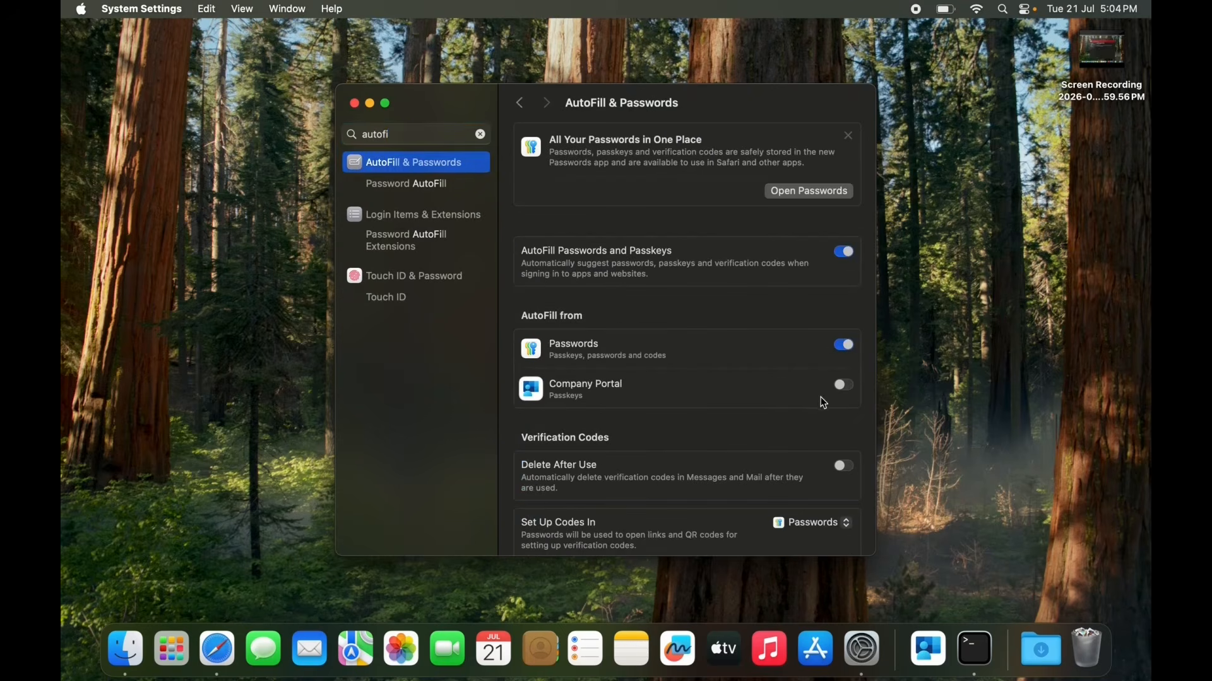
pyautogui.click(355, 104)
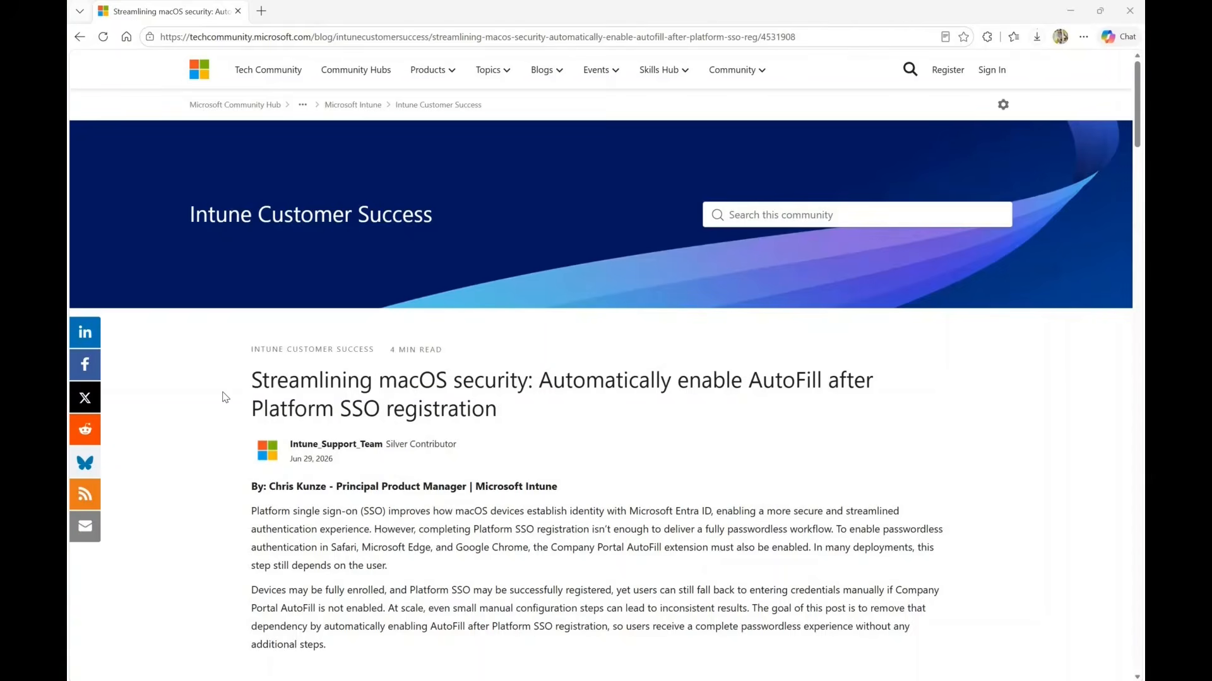
# In the Tech Community article, examine the two passwordless conditions and the Check-PSSO.zsh sample script under Automating AutoFill.
pyautogui.click(546, 228)
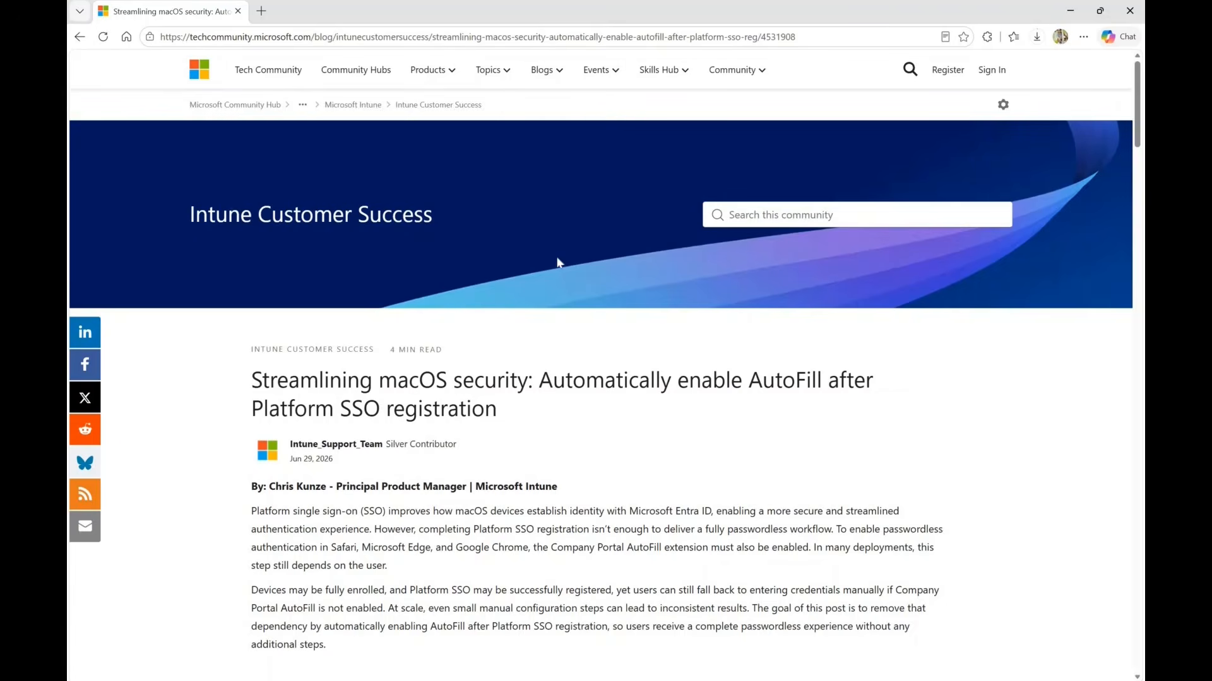
pyautogui.scroll(-3, 524, 319)
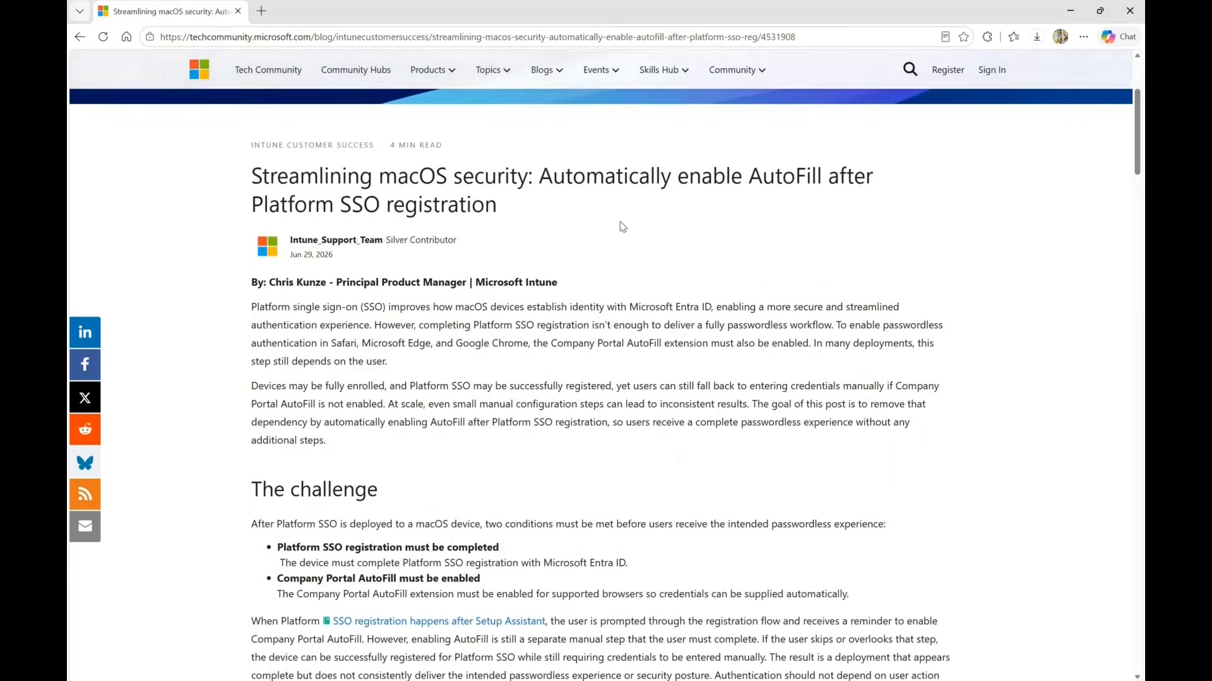
pyautogui.moveTo(572, 177); pyautogui.dragTo(817, 178)
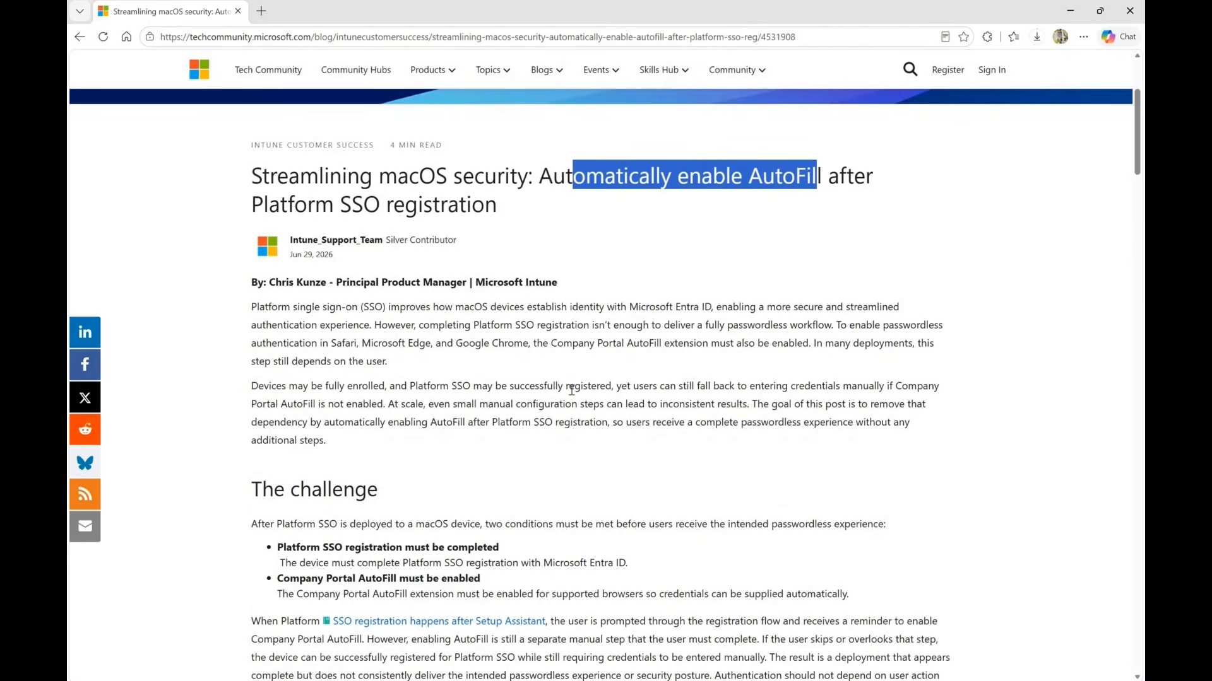
pyautogui.scroll(-3, 361, 377)
pyautogui.moveTo(378, 351); pyautogui.dragTo(755, 403)
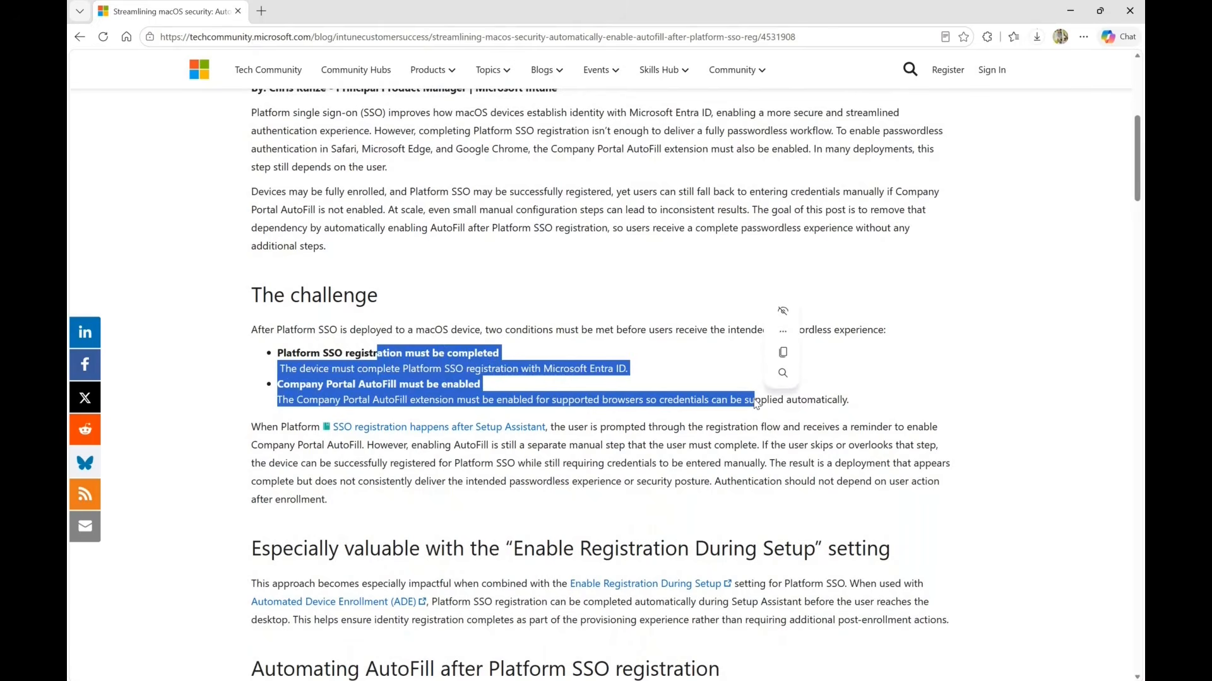
pyautogui.scroll(-7, 783, 407)
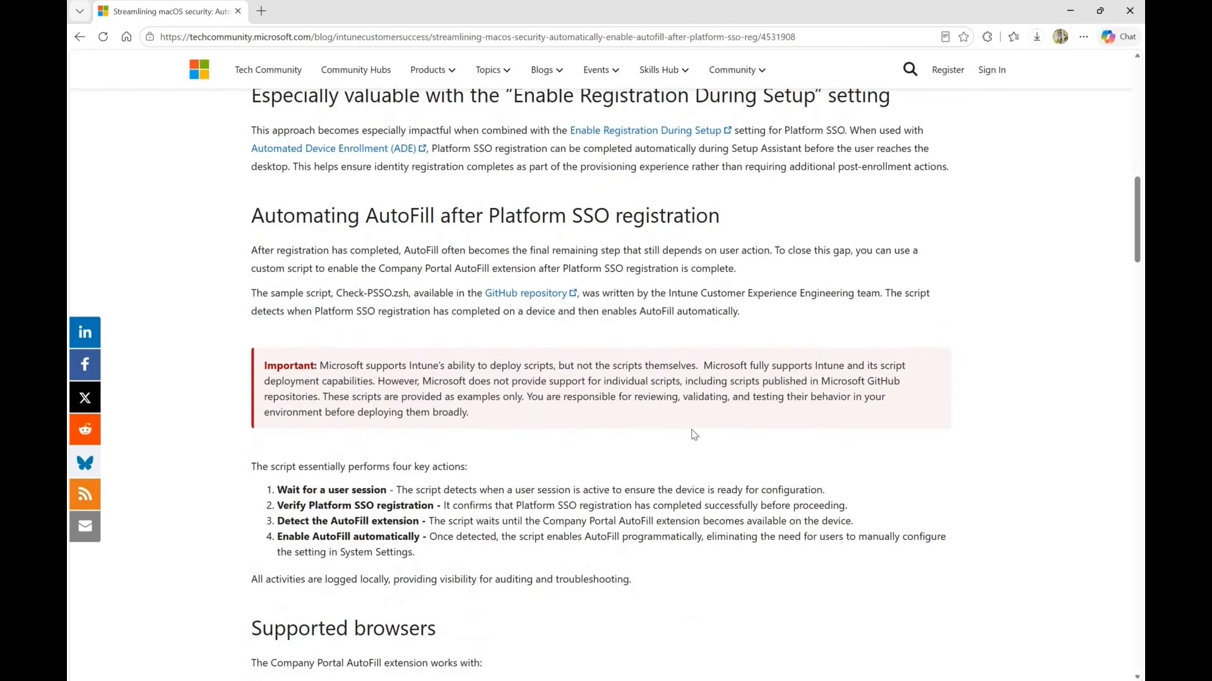
pyautogui.moveTo(348, 300); pyautogui.dragTo(331, 298)
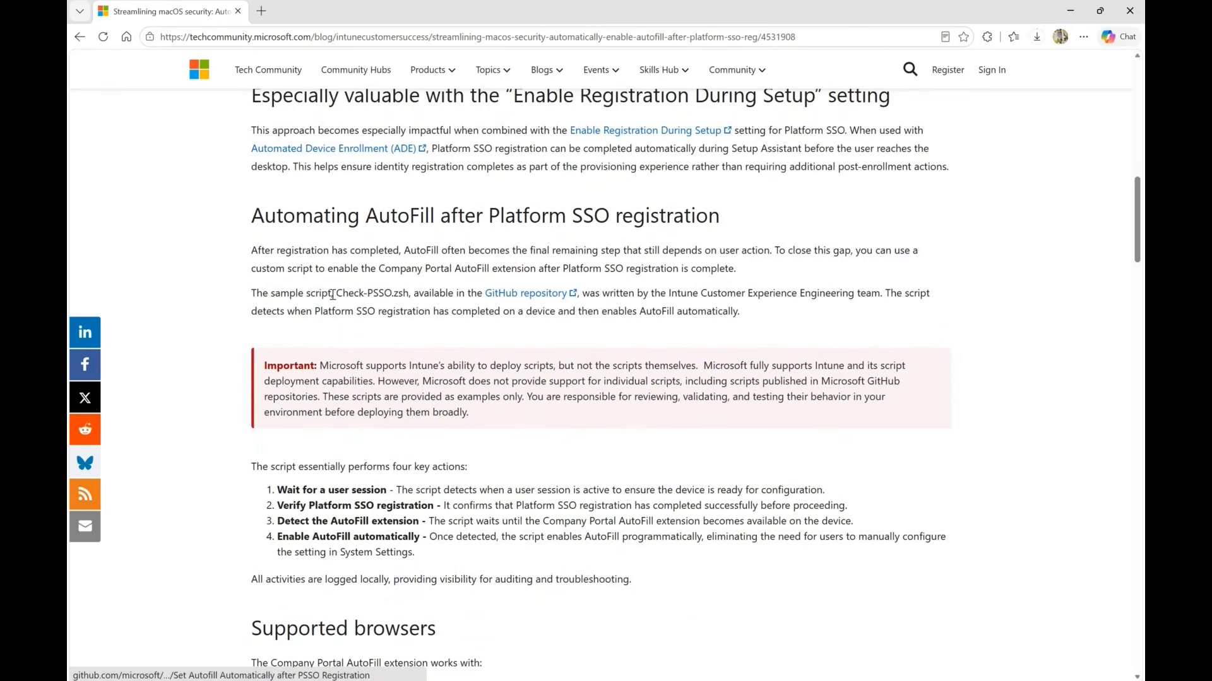
# Open the article's linked GitHub repository, view the Check-PSSO.zsh code, and minimize the browser to return to Intune's macOS scripts.
pyautogui.click(530, 299)
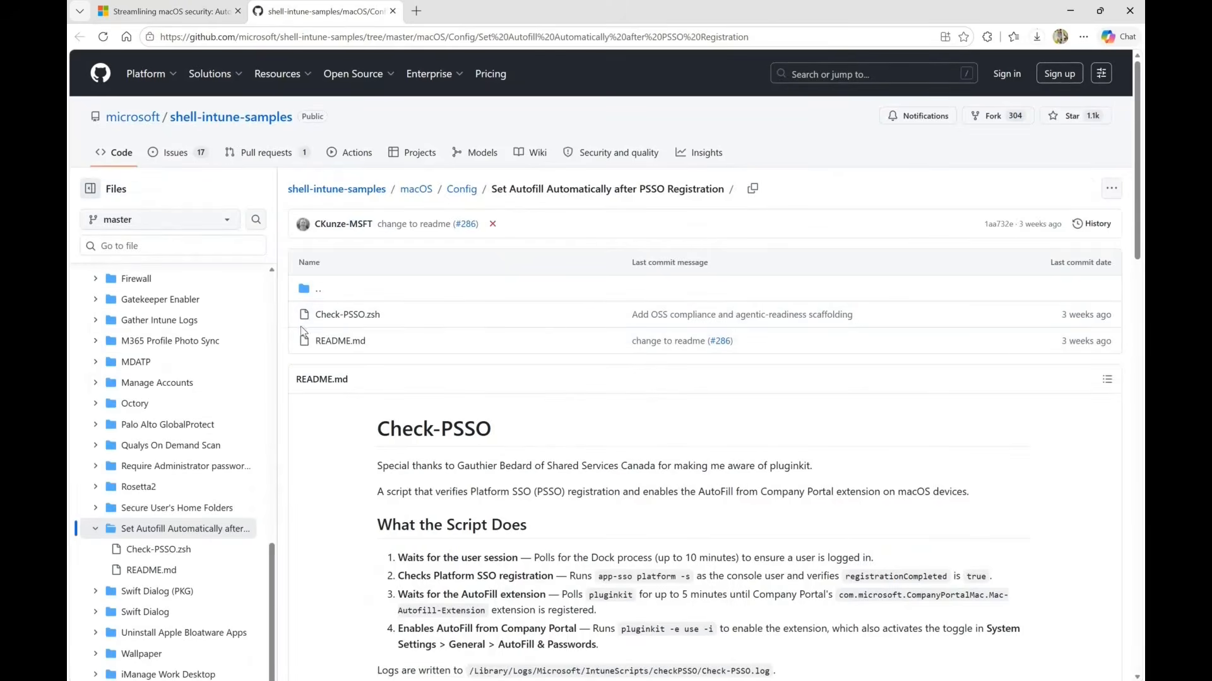
pyautogui.click(352, 315)
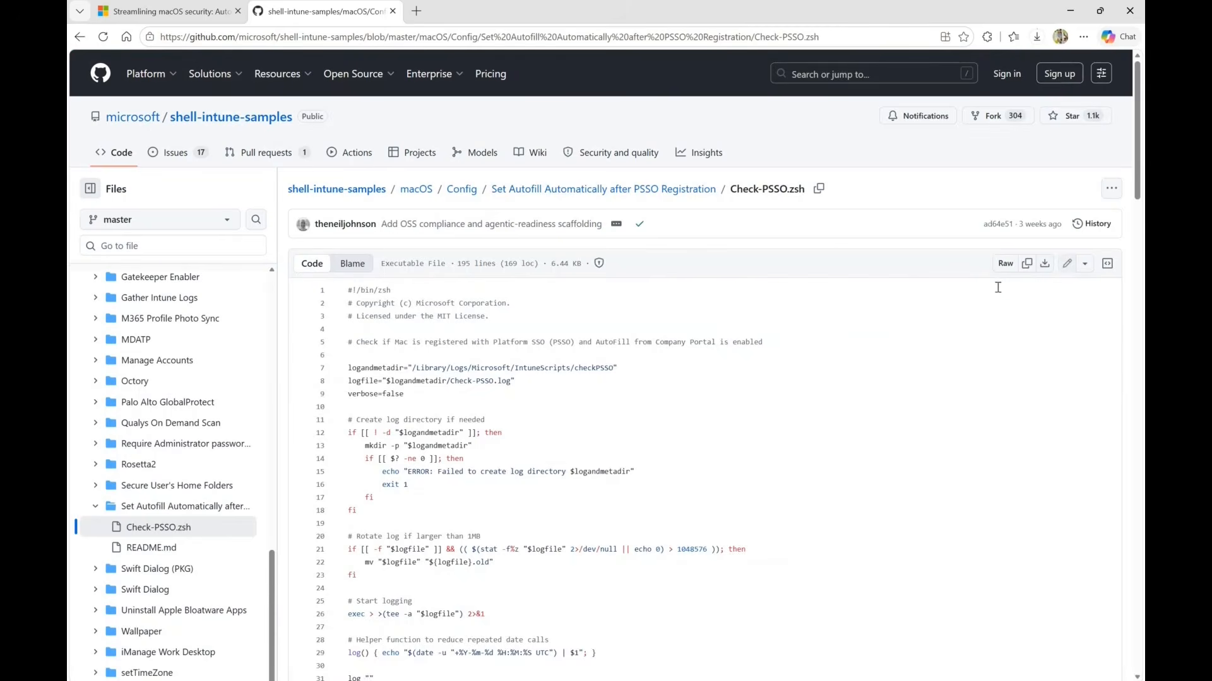
pyautogui.click(1071, 14)
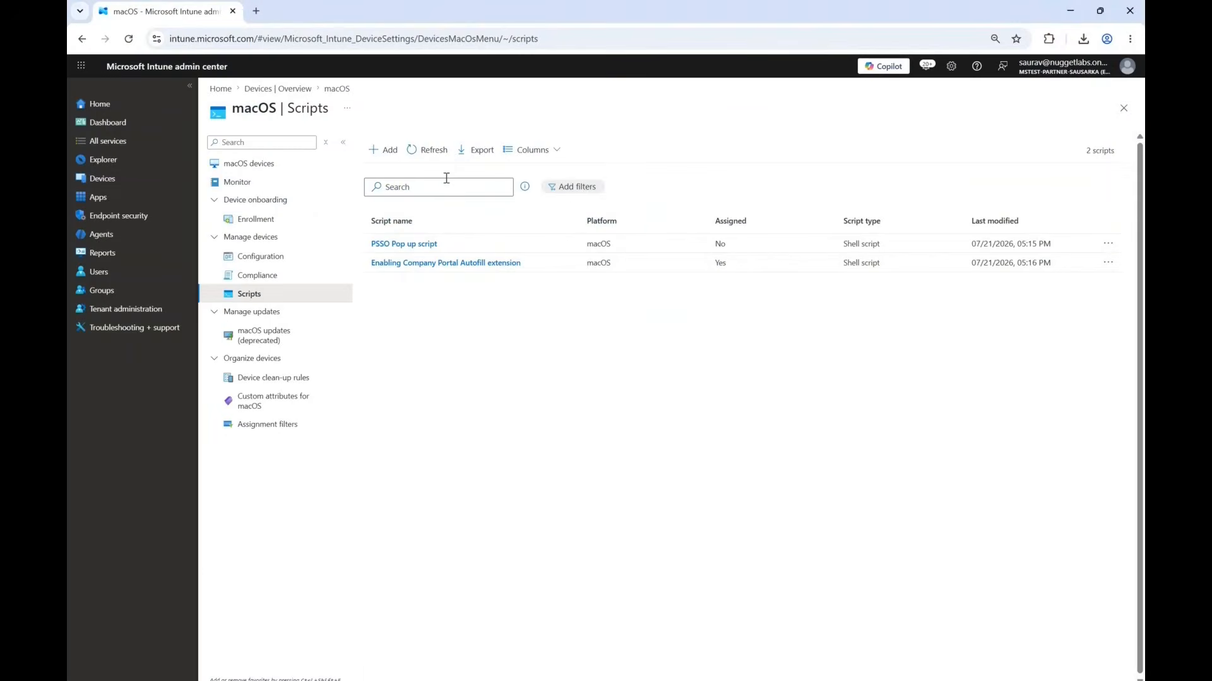
# Add a new macOS shell script named "cx x s s" in Intune and proceed to its script settings.
pyautogui.click(383, 150)
pyautogui.click(400, 181)
pyautogui.write('cx x s s')
pyautogui.click(294, 668)
# Upload Check-PSSO (1).zsh from the Downloads folder as the new script's file.
pyautogui.click(381, 180)
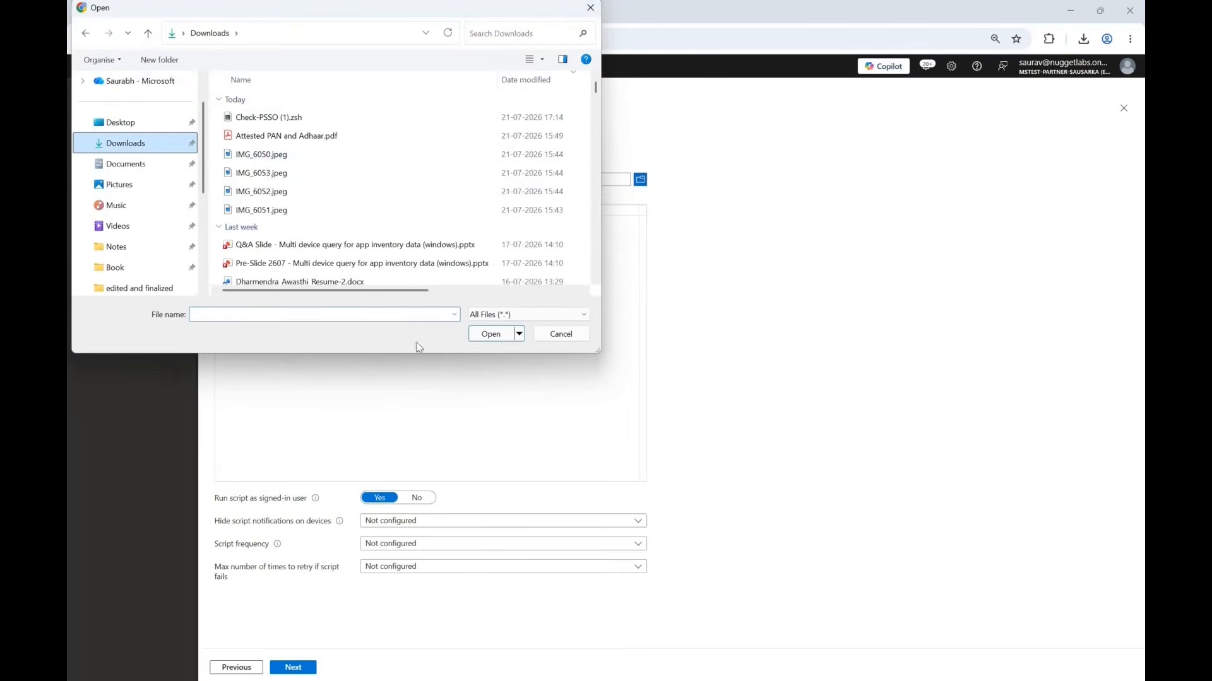
pyautogui.click(341, 118)
pyautogui.click(489, 334)
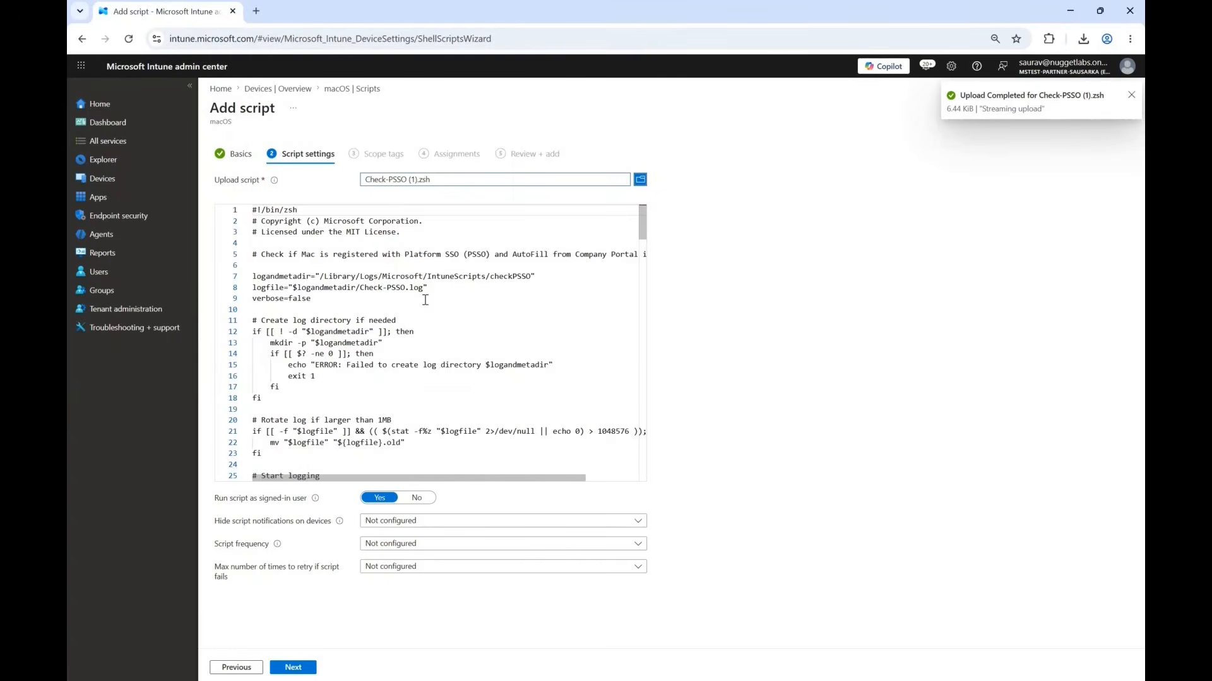
# Set the script not to run as the signed-in user, allow 3 retries on failure, and continue past the default scope tags.
pyautogui.scroll(-10, 425, 300)
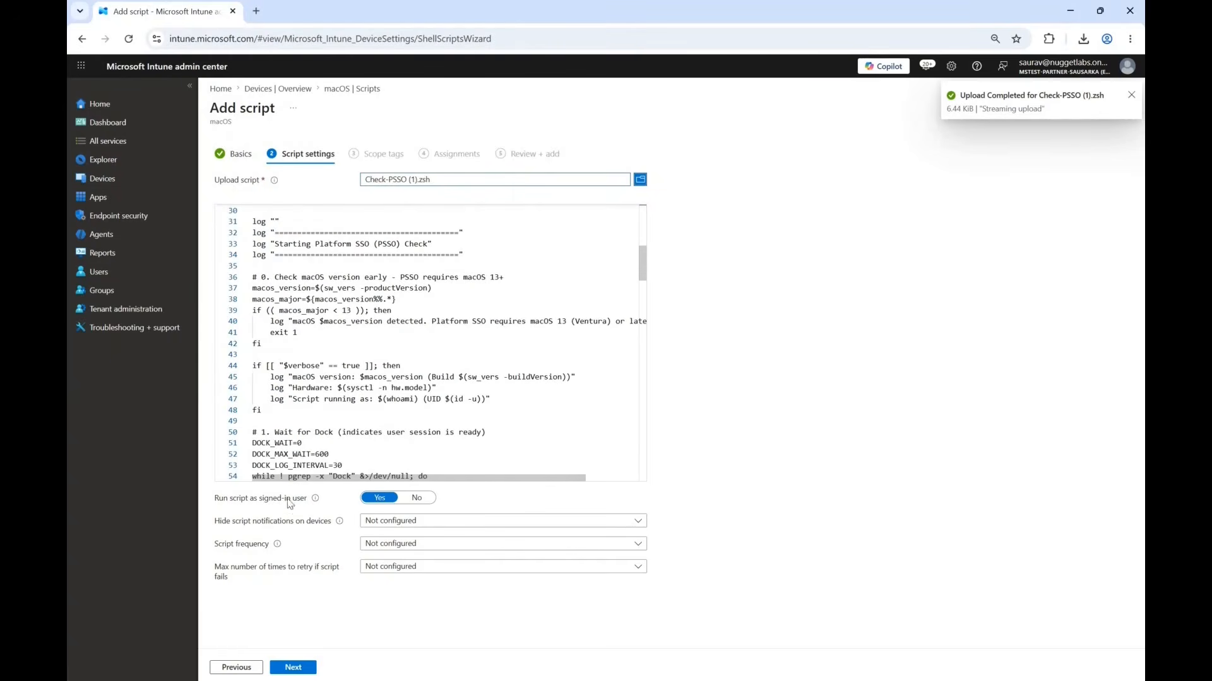
pyautogui.click(417, 503)
pyautogui.click(396, 529)
pyautogui.click(382, 550)
pyautogui.click(383, 553)
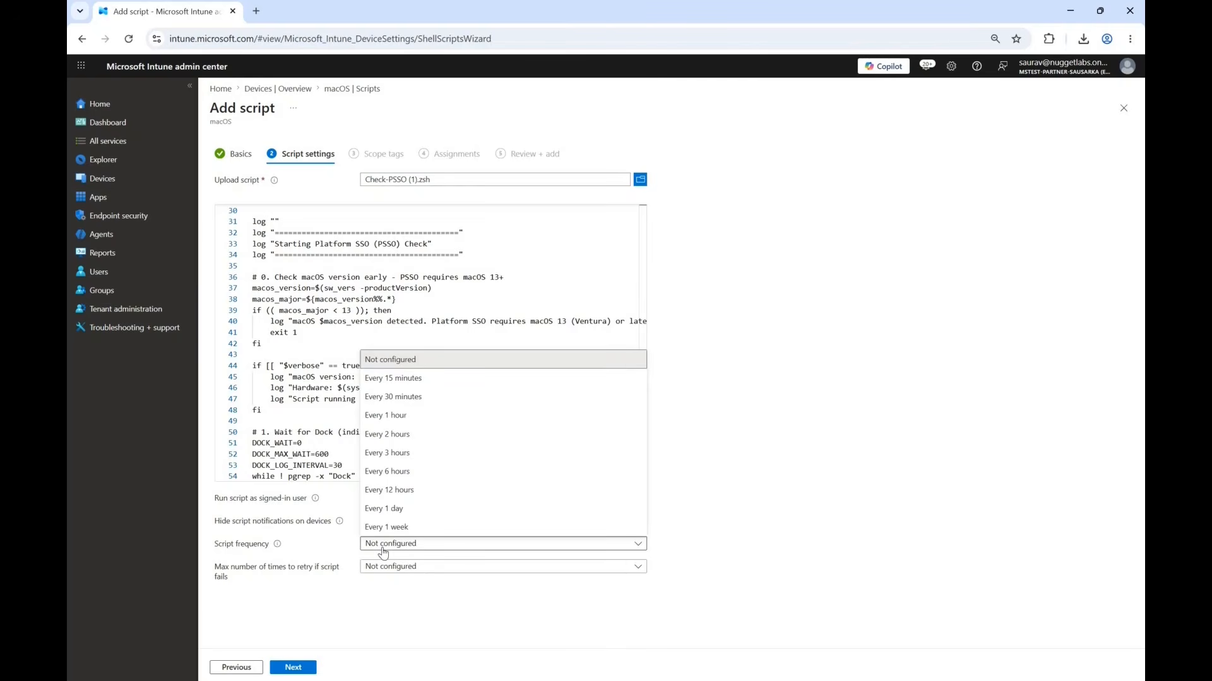
pyautogui.click(399, 575)
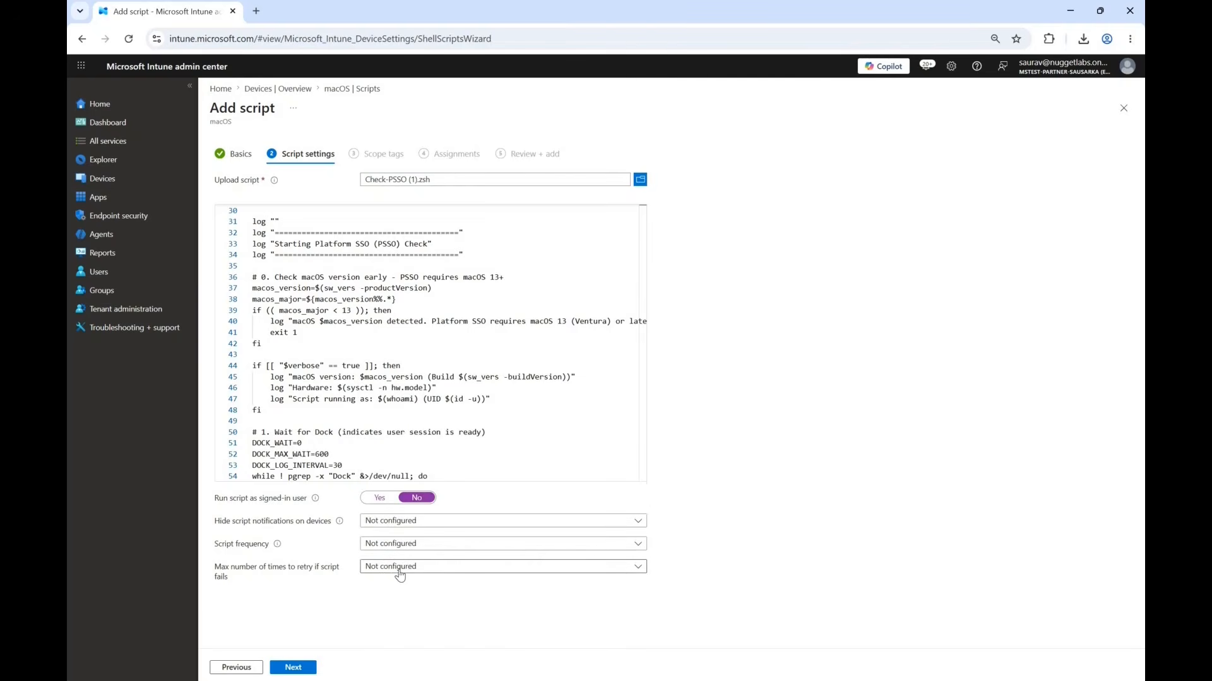
pyautogui.click(399, 574)
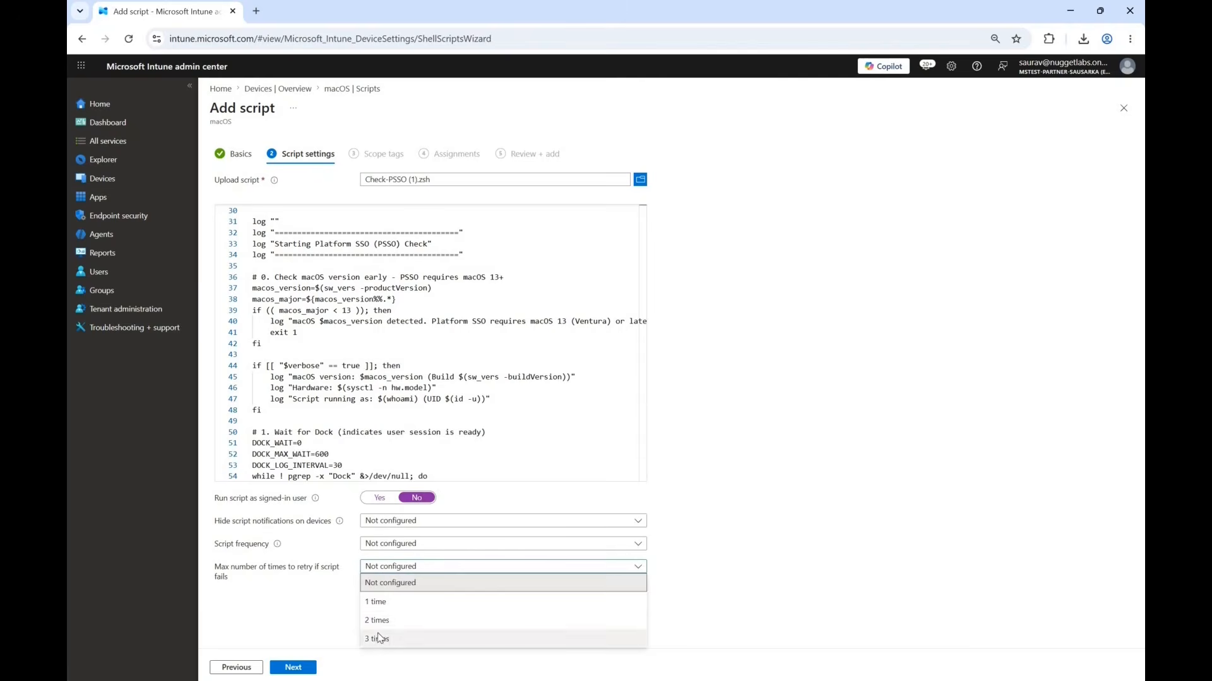
pyautogui.click(380, 639)
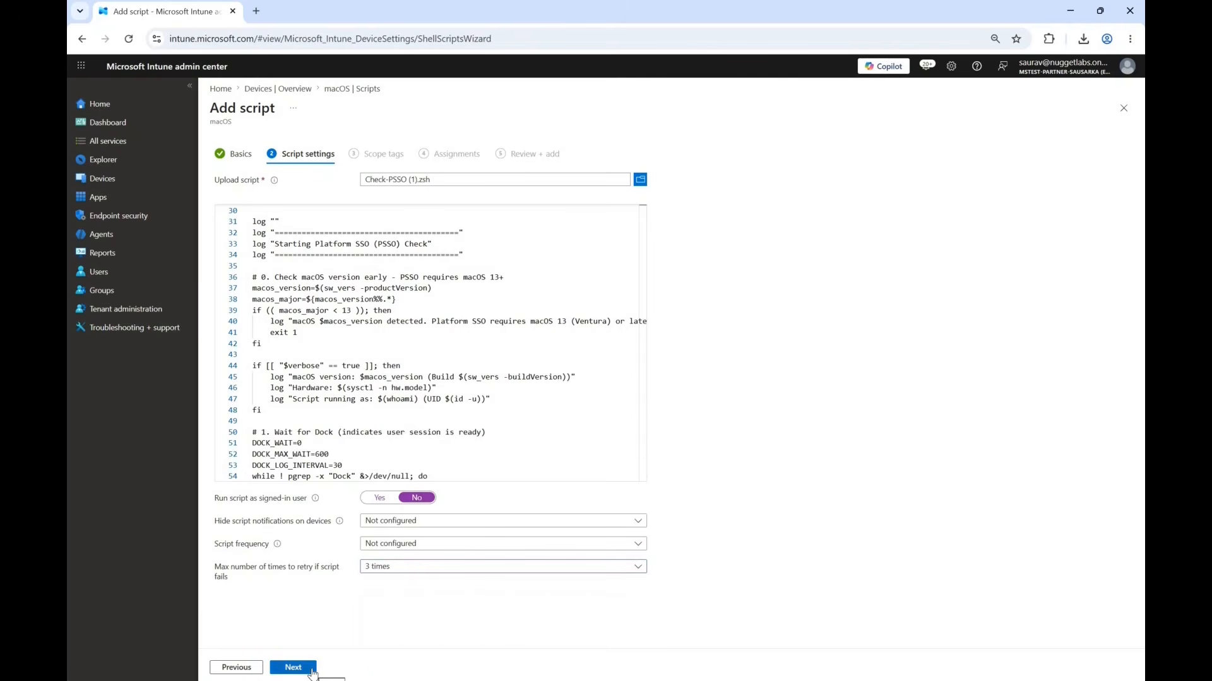
pyautogui.click(309, 671)
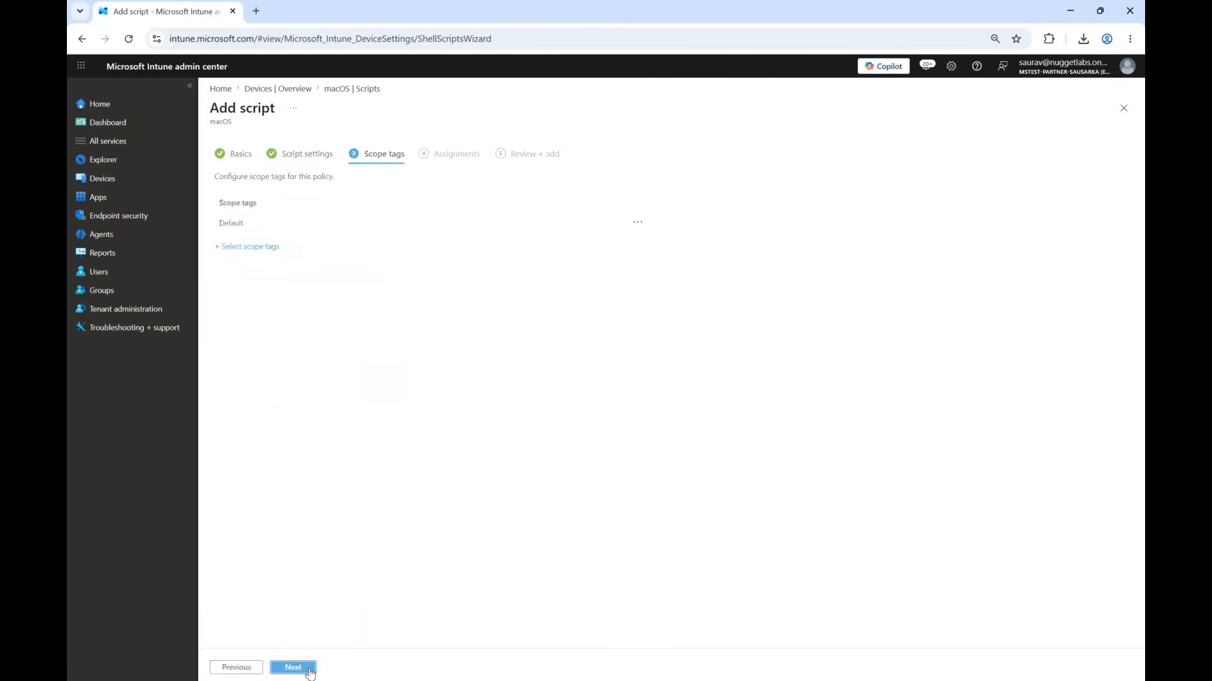
pyautogui.click(309, 670)
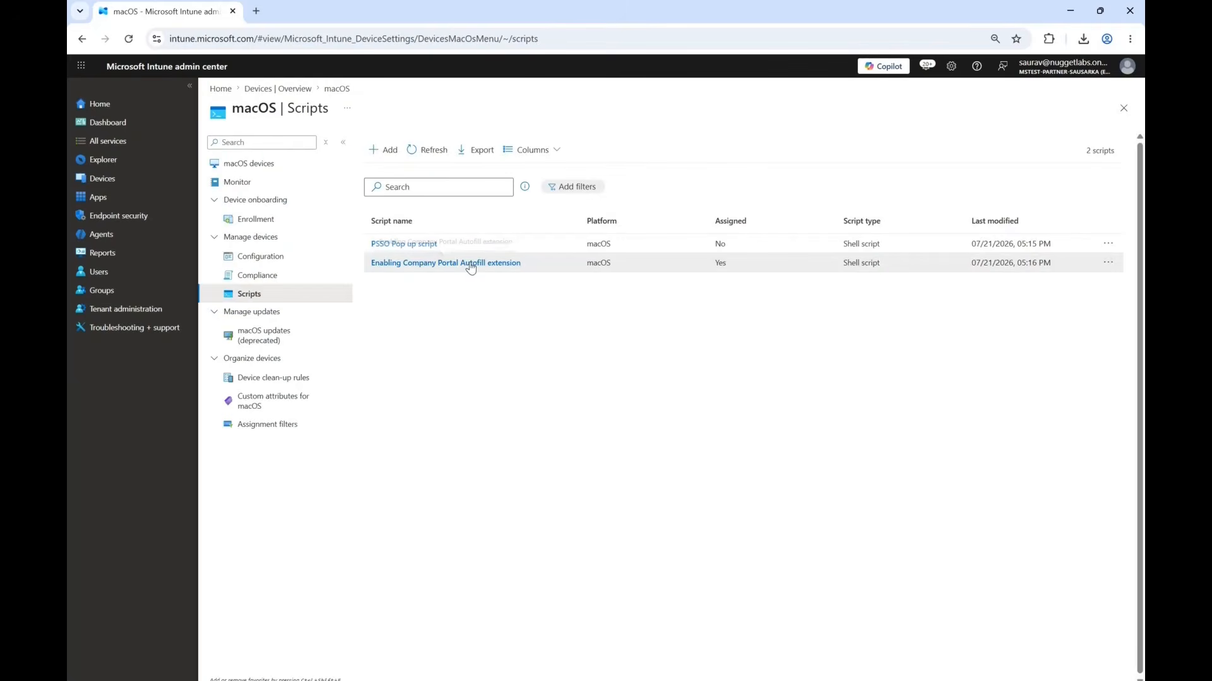
# Open the properties of the existing "Enabling Company Portal Autofill extension" script and review its settings and included group.
pyautogui.click(472, 263)
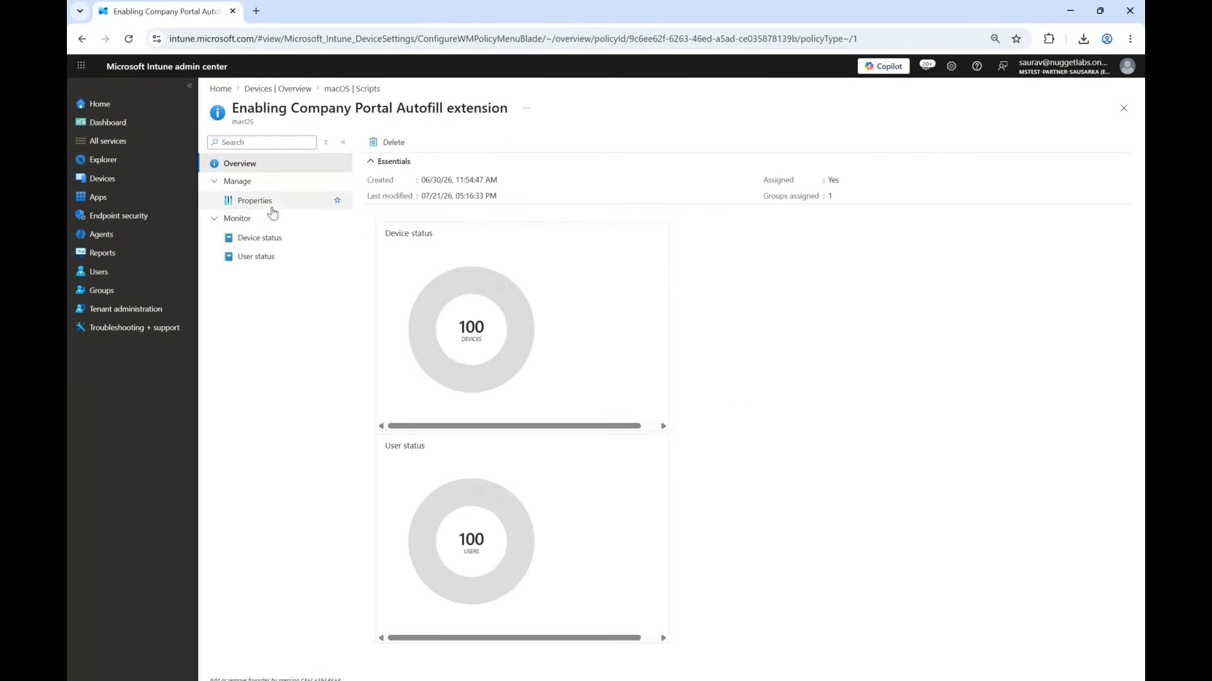
pyautogui.click(269, 201)
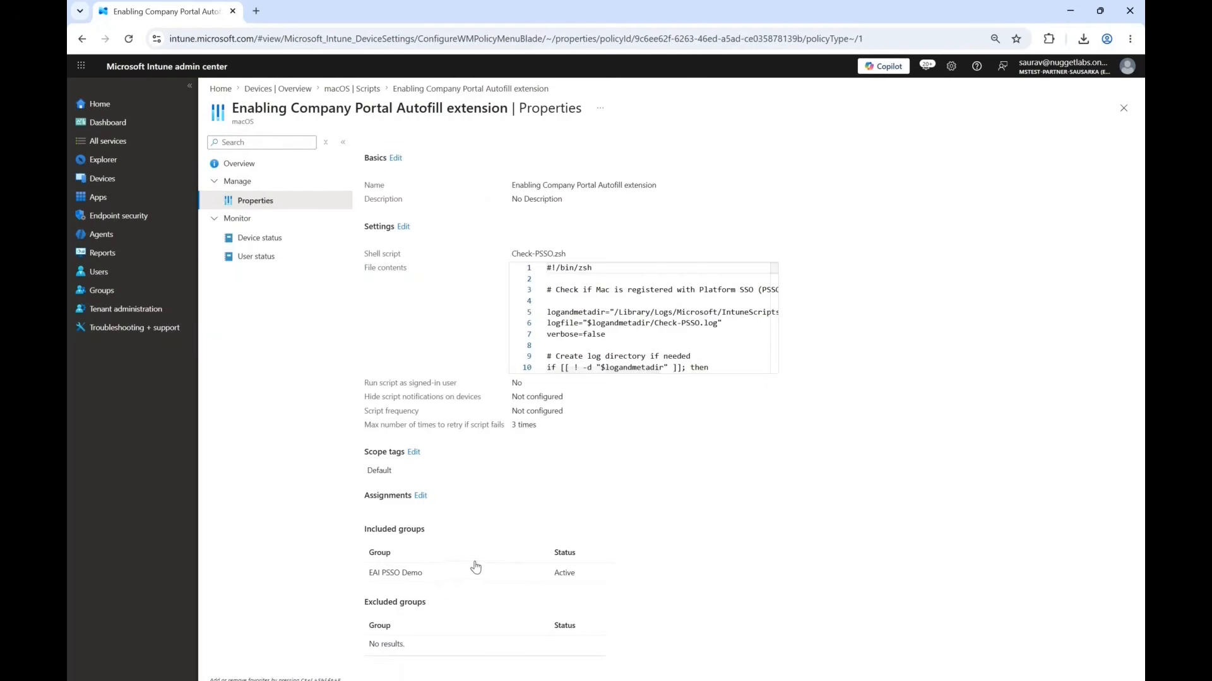
pyautogui.moveTo(373, 574); pyautogui.dragTo(422, 574)
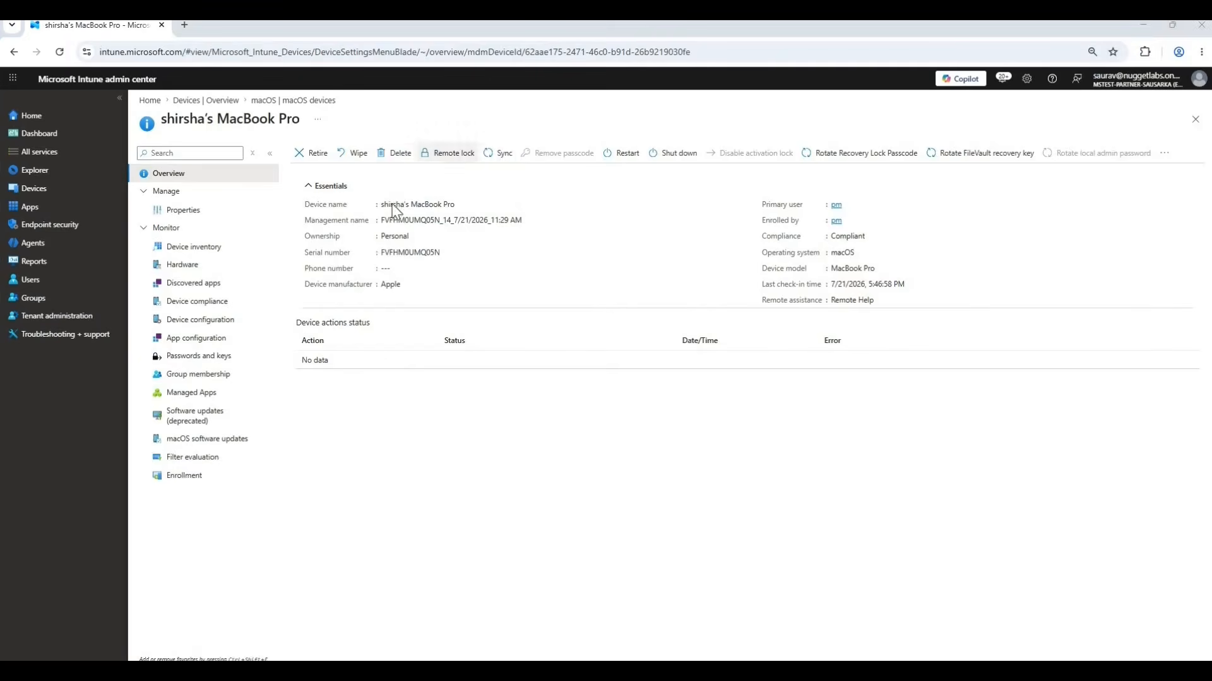
# Initiate and confirm an Intune sync for the enrolled MacBook Pro and return to the macOS devices list.
pyautogui.click(498, 152)
pyautogui.click(324, 229)
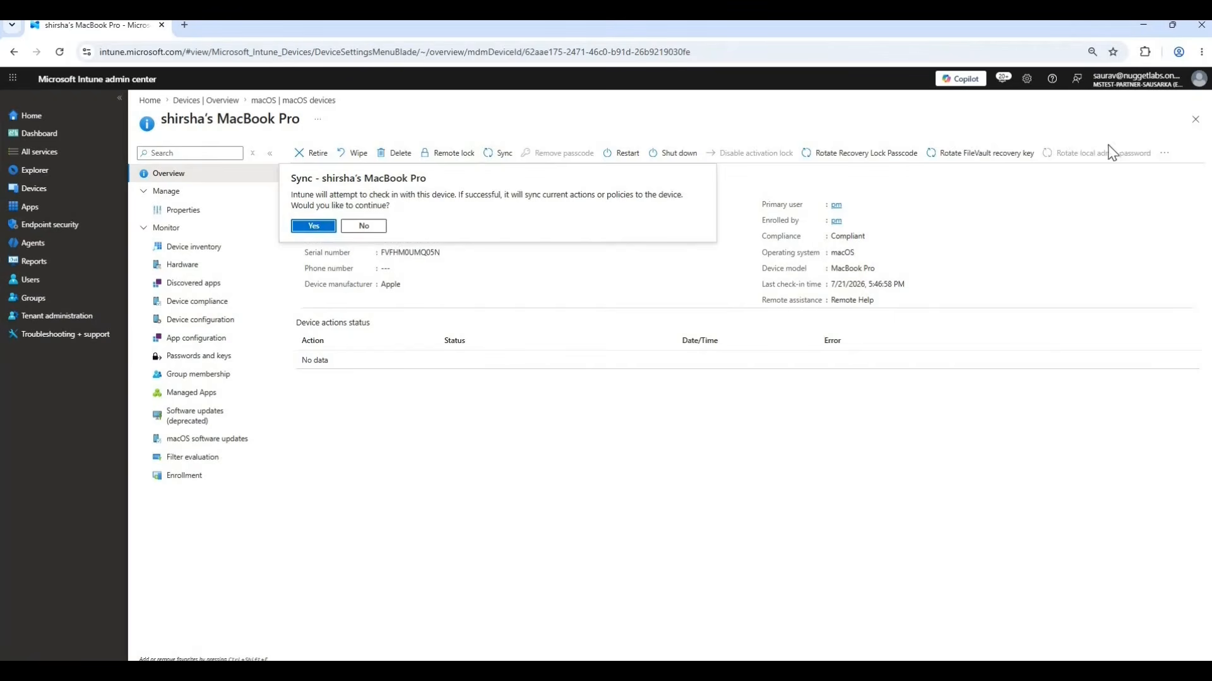
pyautogui.click(1193, 120)
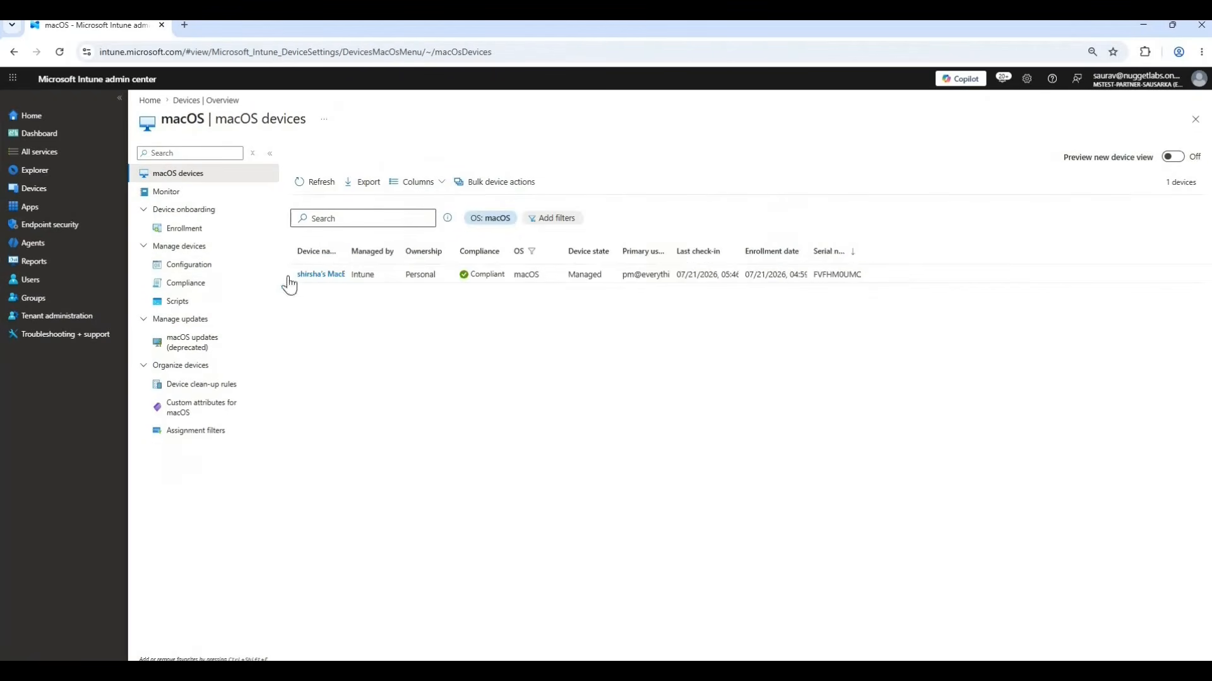
# Open the device status of the "Enabling Company Portal Autofill extension" macOS script and examine the MacBook Pro's full result text.
pyautogui.click(180, 303)
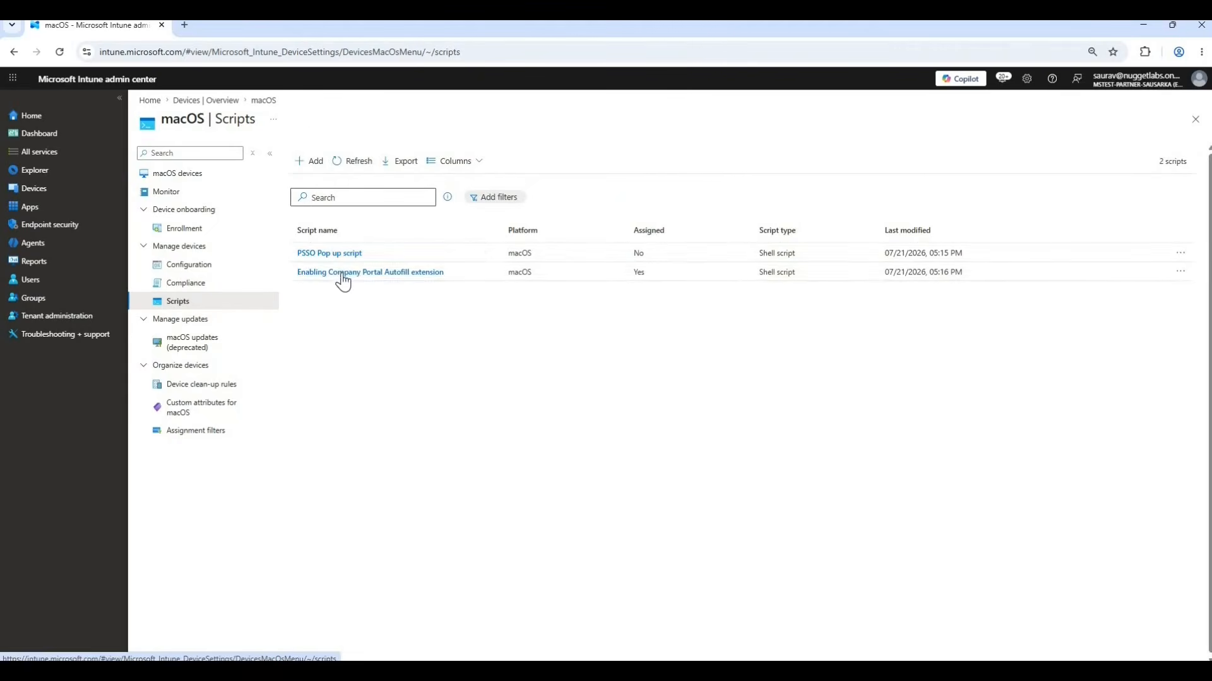
pyautogui.click(342, 274)
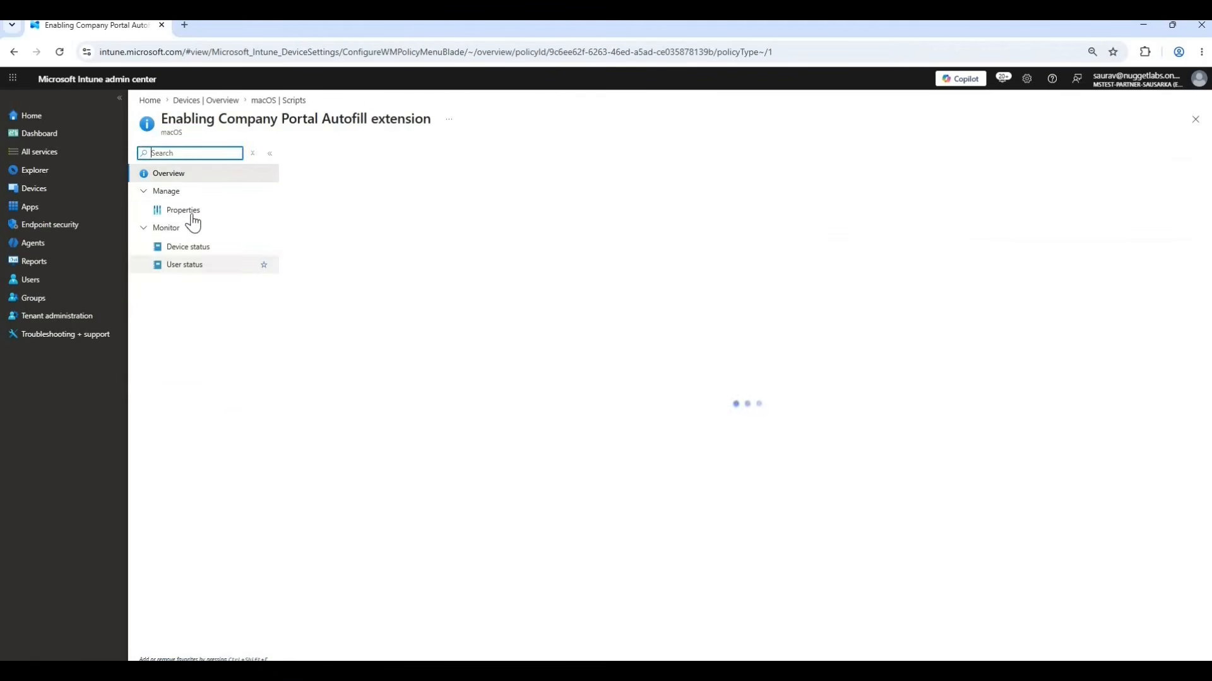
pyautogui.click(189, 248)
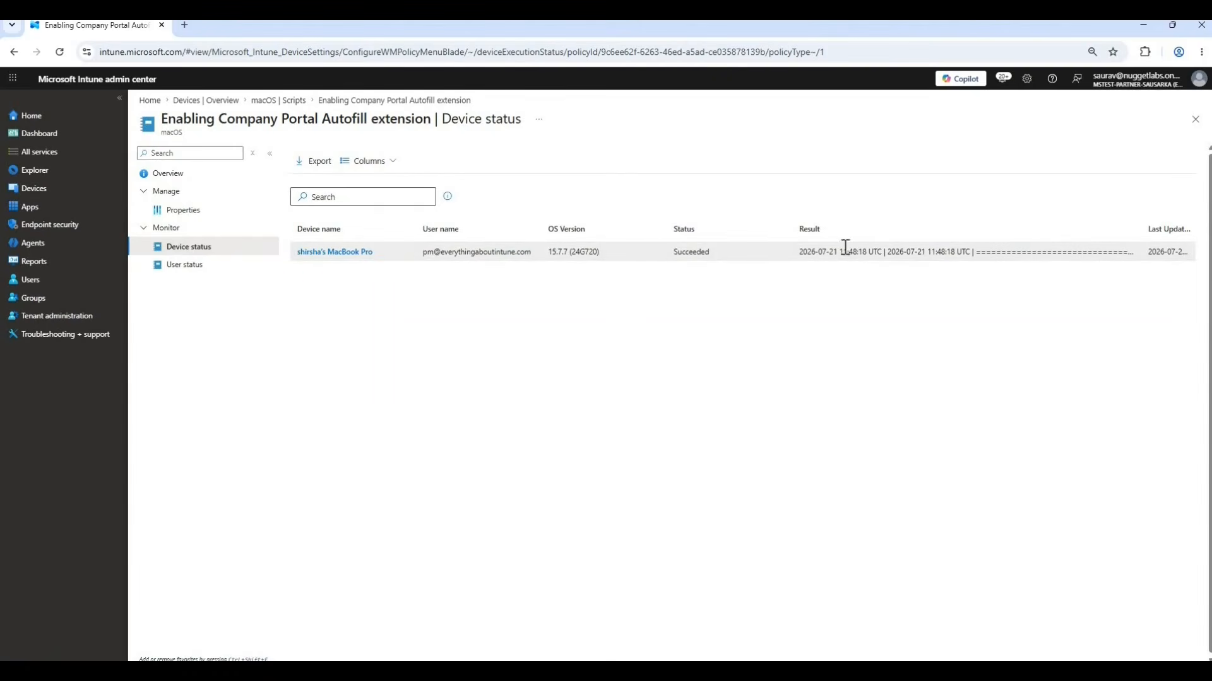
pyautogui.moveTo(821, 254)
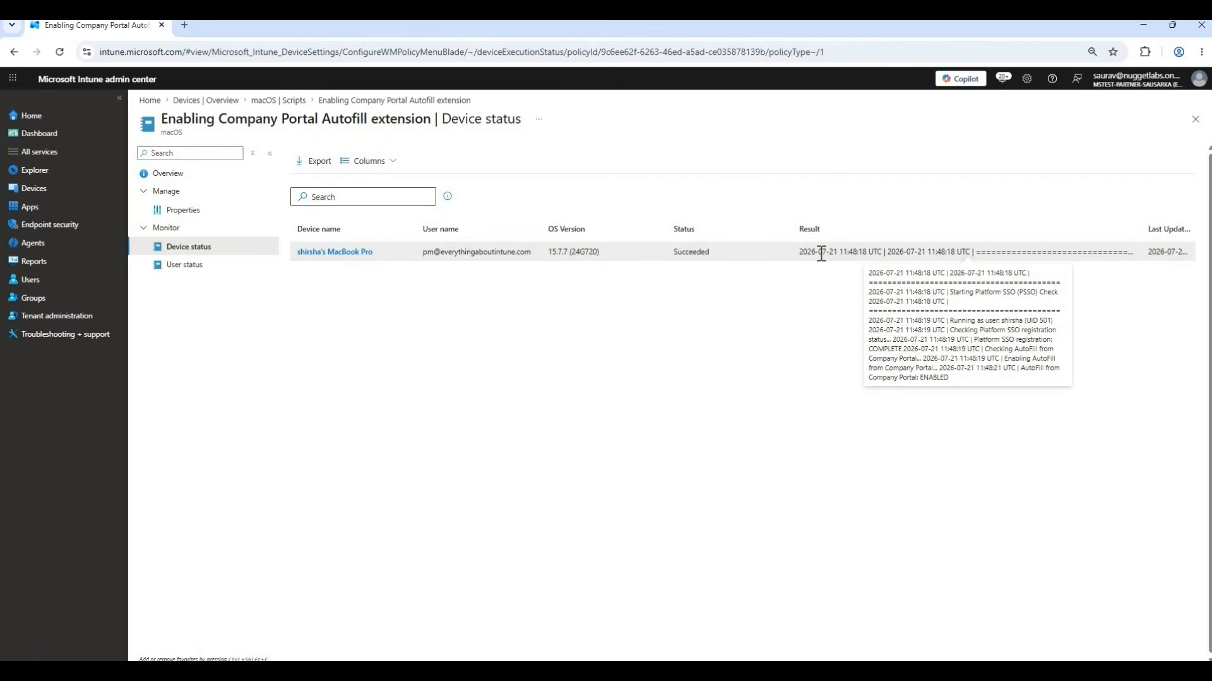
pyautogui.doubleClick(963, 251)
pyautogui.click(826, 286)
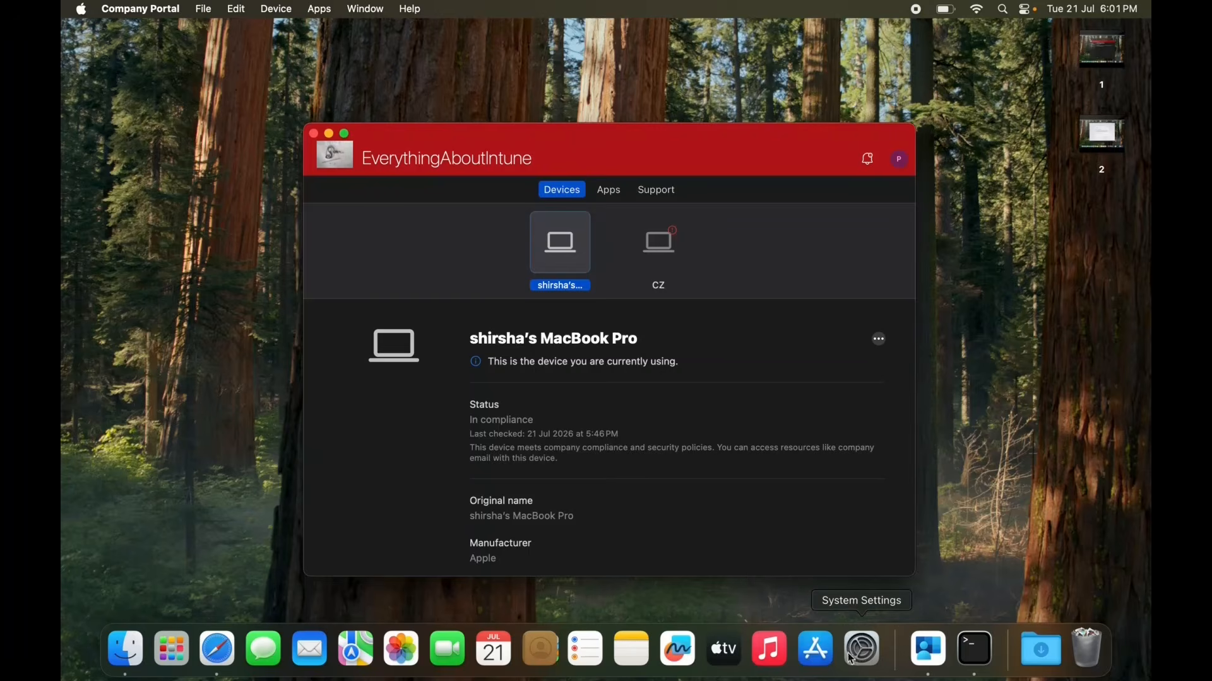
# On the Mac, open the AutoFill & Passwords settings under General in System Settings.
pyautogui.click(864, 650)
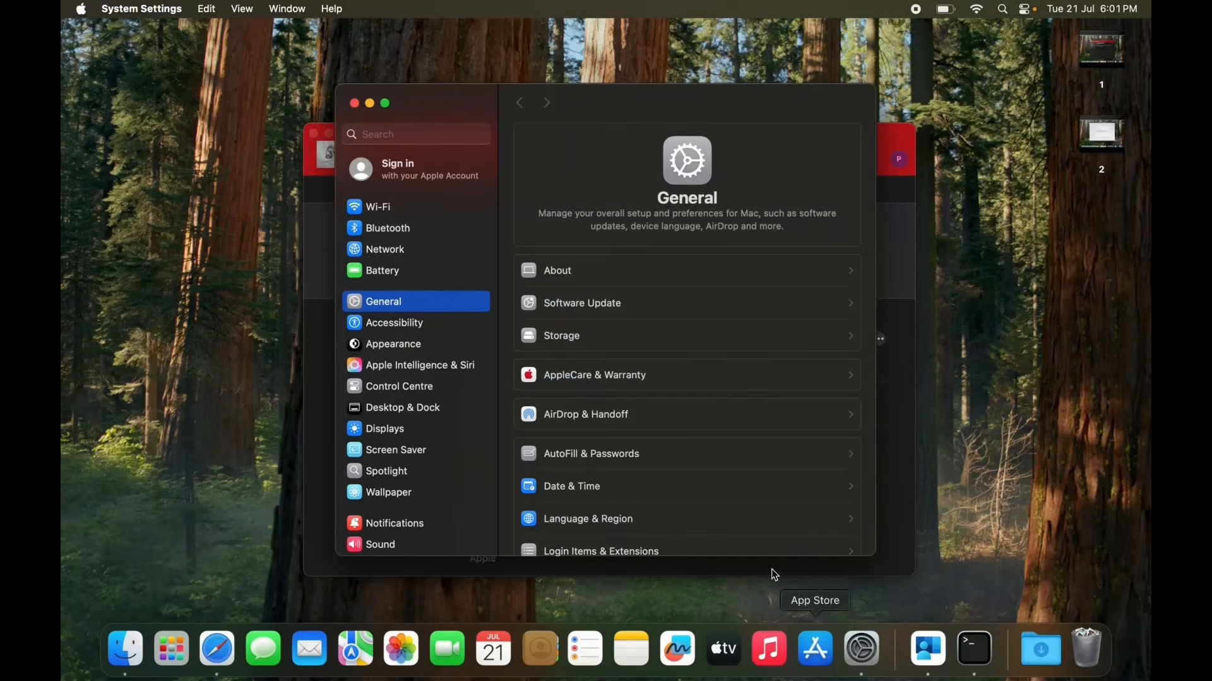
pyautogui.click(401, 134)
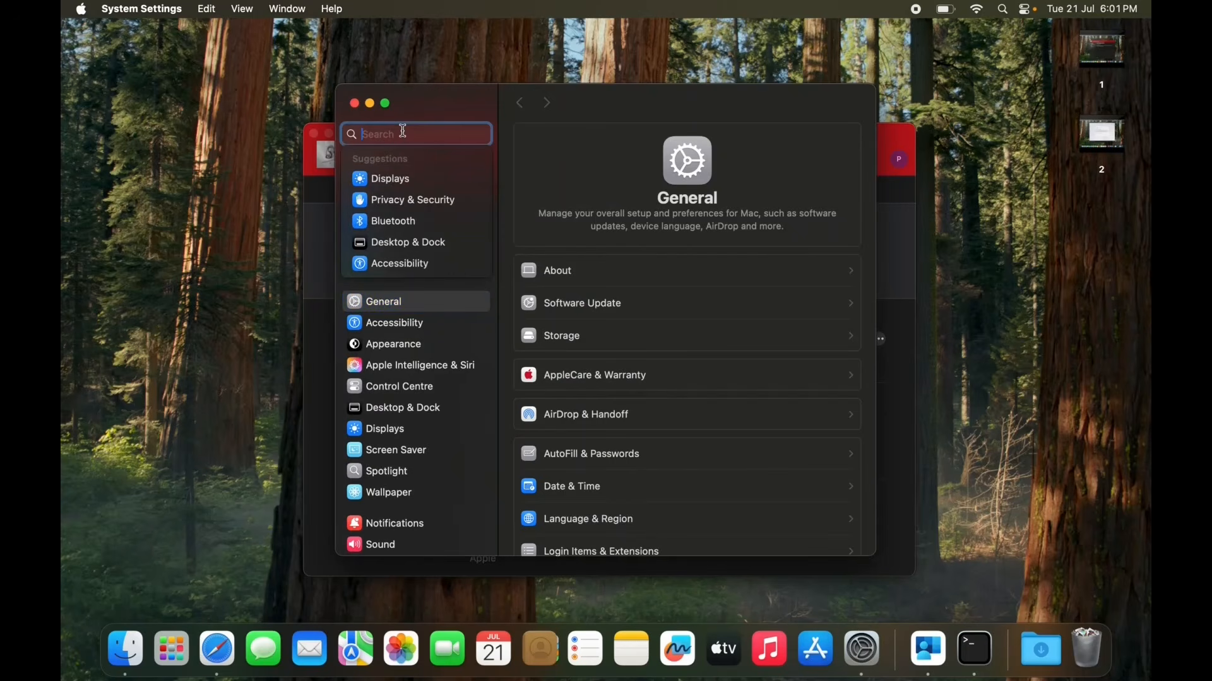
pyautogui.click(607, 457)
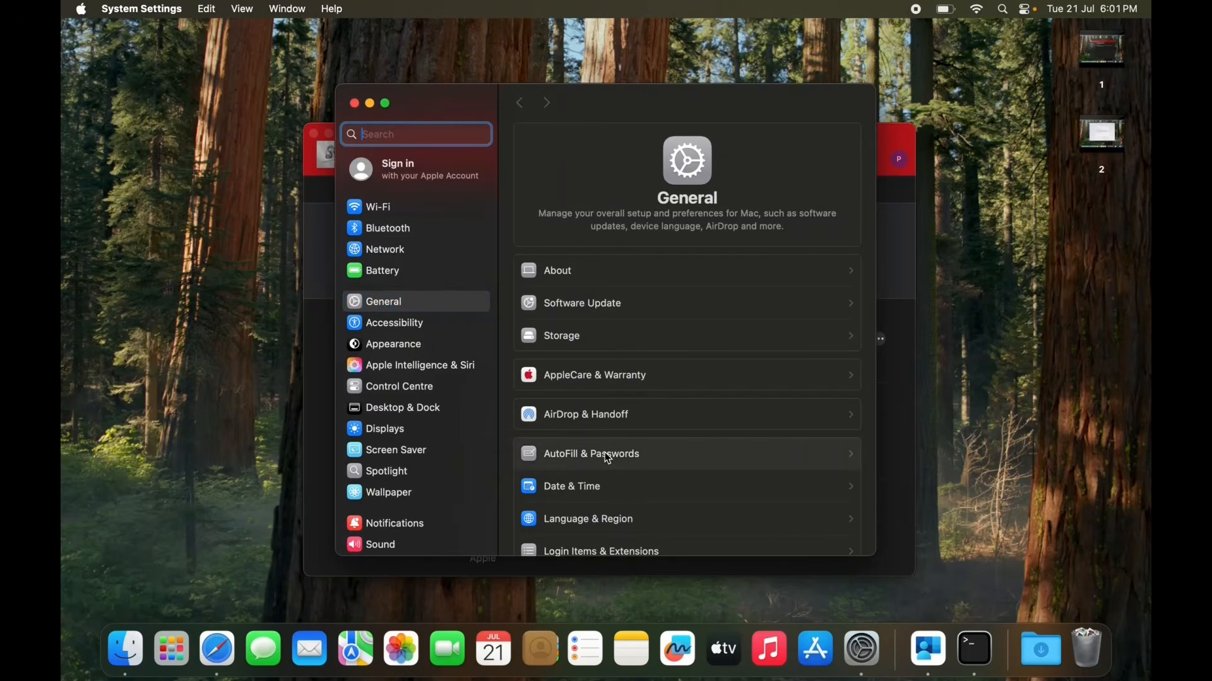